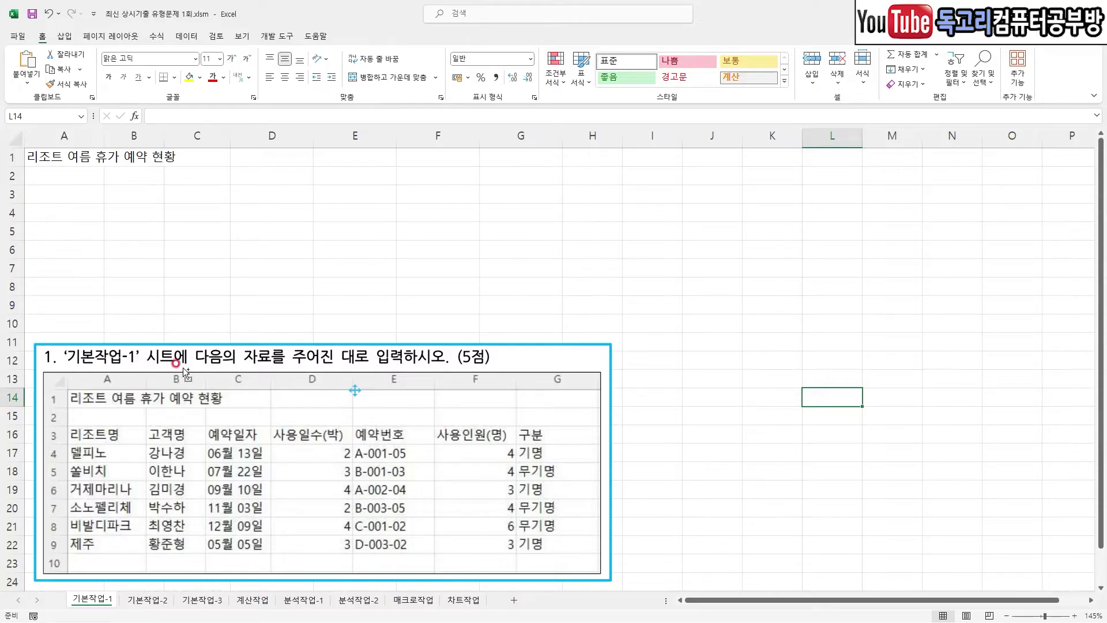
Enter the headings 리조트명 in A3 and 고객명 in B3 of the 기본작업-1 sheet
{"action": "mouse_move", "coordinate": [196, 363]}
{"action": "left_mouse_down"}
{"action": "mouse_move", "coordinate": [326, 373]}
{"action": "mouse_move", "coordinate": [447, 363]}
{"action": "left_mouse_up"}
{"action": "left_click", "coordinate": [68, 198]}
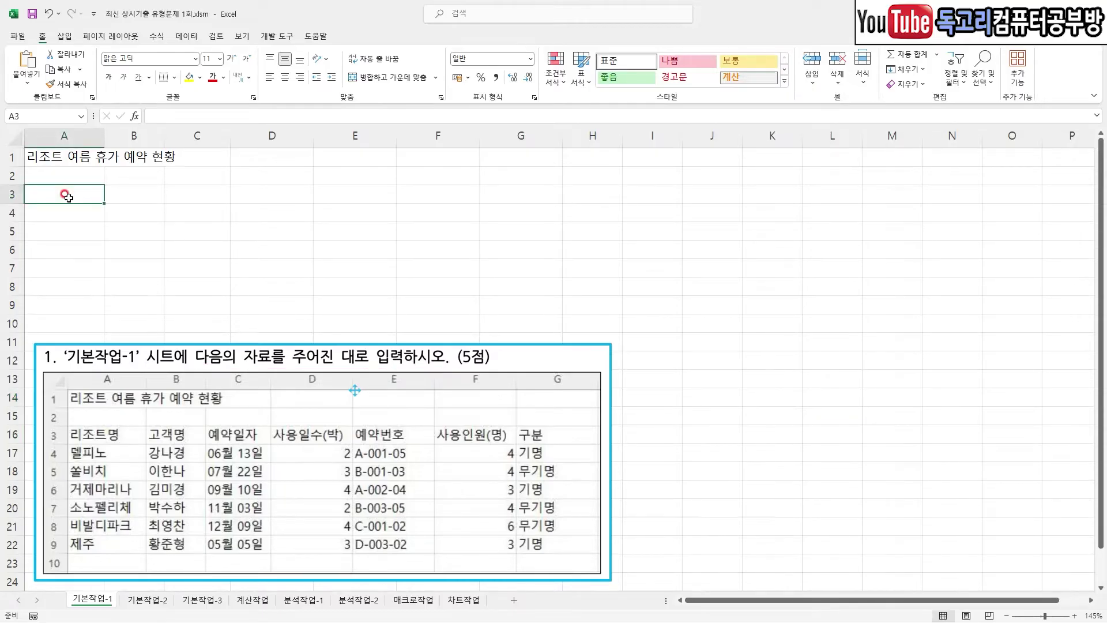
{"action": "type", "text": "리조트명"}
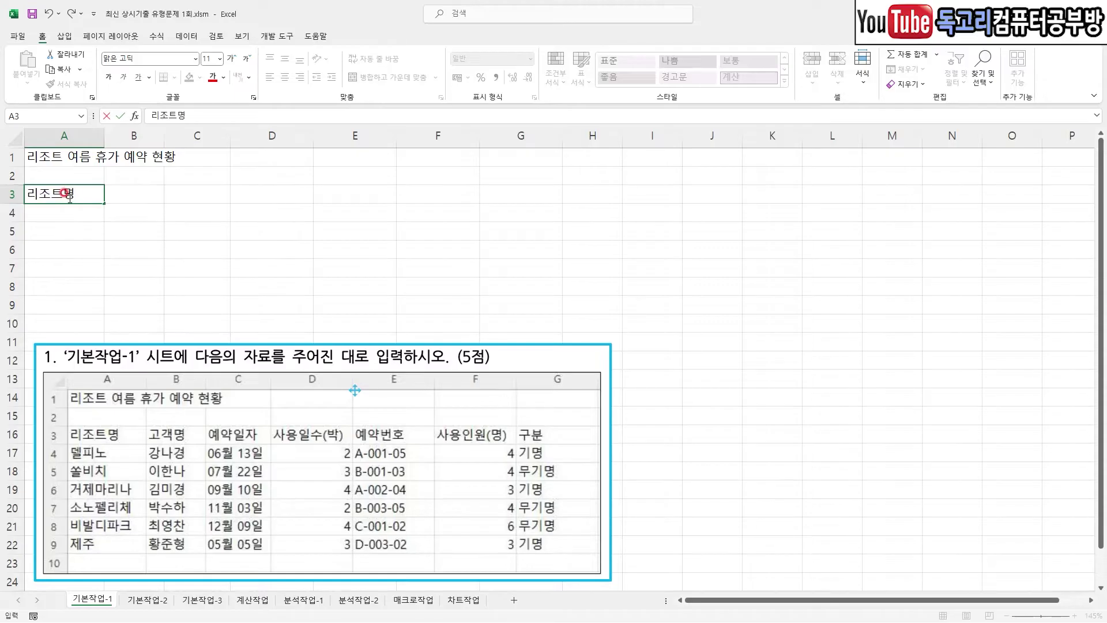
{"action": "key", "text": "Tab"}
{"action": "type", "text": "고객명"}
{"action": "key", "text": "Tab"}
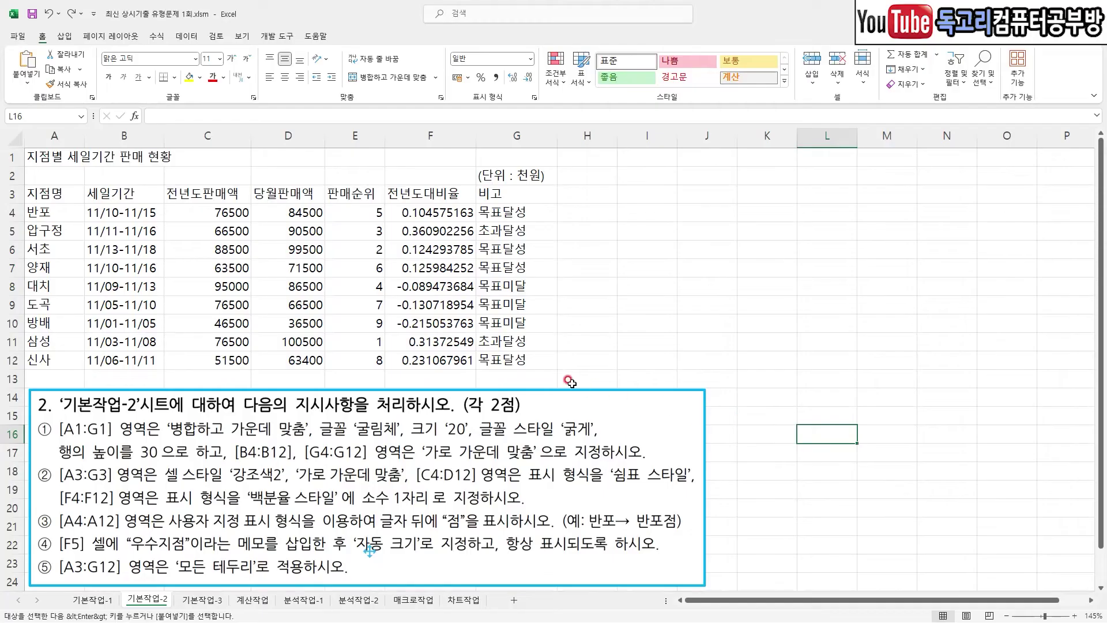
{"action": "key", "text": "ctrl+2"}
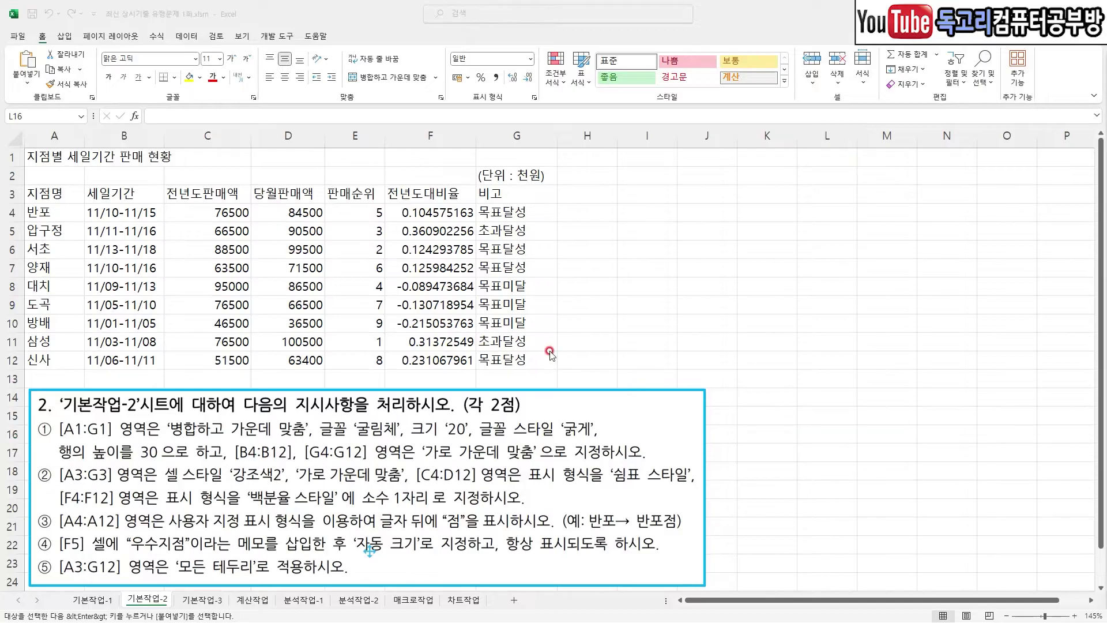
{"action": "left_click_drag", "start_coordinate": [65, 436], "coordinate": [459, 436]}
{"action": "left_click_drag", "start_coordinate": [619, 441], "coordinate": [557, 447]}
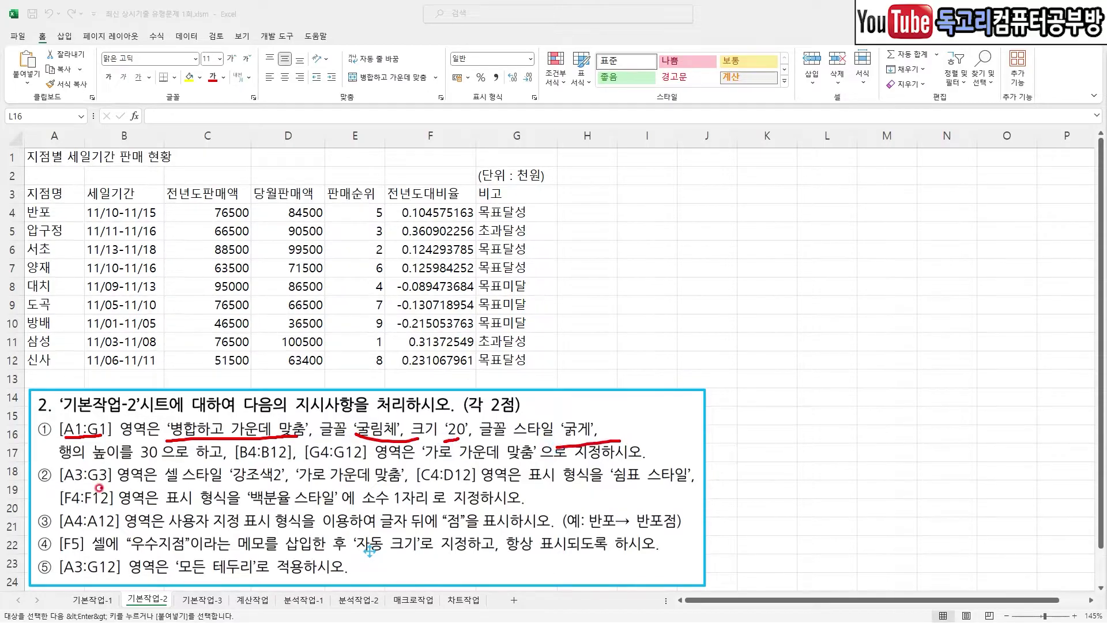
{"action": "left_click_drag", "start_coordinate": [60, 464], "coordinate": [165, 461]}
{"action": "left_click_drag", "start_coordinate": [233, 461], "coordinate": [521, 460]}
{"action": "key", "text": "Escape"}
Merge and center the title across A1:G1 on the 기본작업-2 sheet
{"action": "left_click_drag", "start_coordinate": [58, 160], "coordinate": [483, 157]}
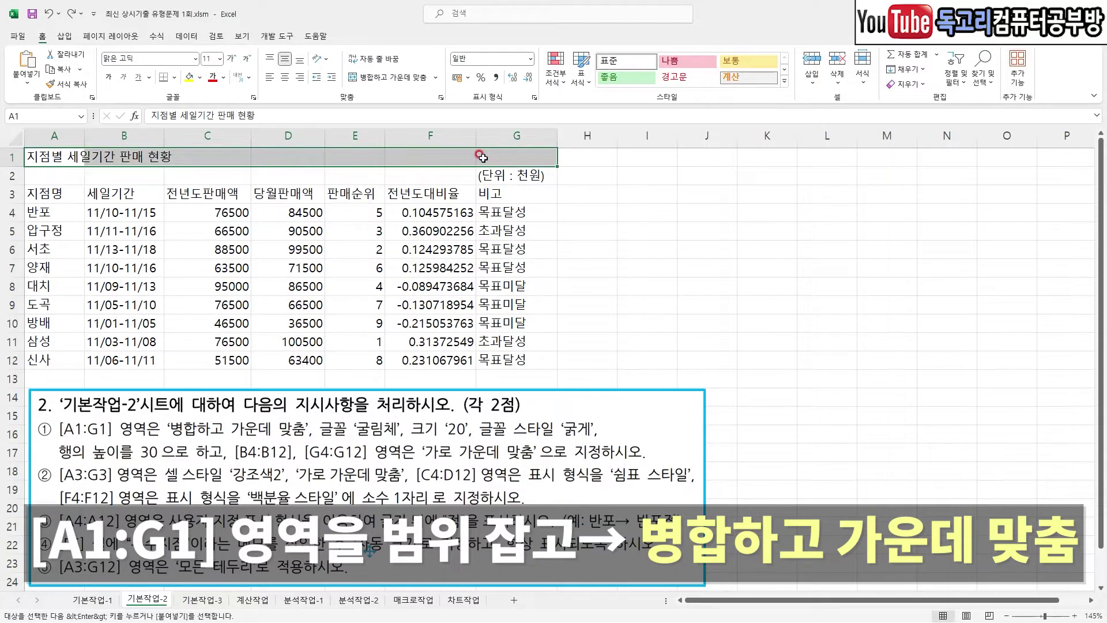
{"action": "key", "text": "ctrl+1"}
{"action": "left_click", "coordinate": [383, 80]}
{"action": "left_click_drag", "start_coordinate": [316, 94], "coordinate": [469, 109]}
{"action": "key", "text": "Escape"}
{"action": "left_click", "coordinate": [403, 77]}
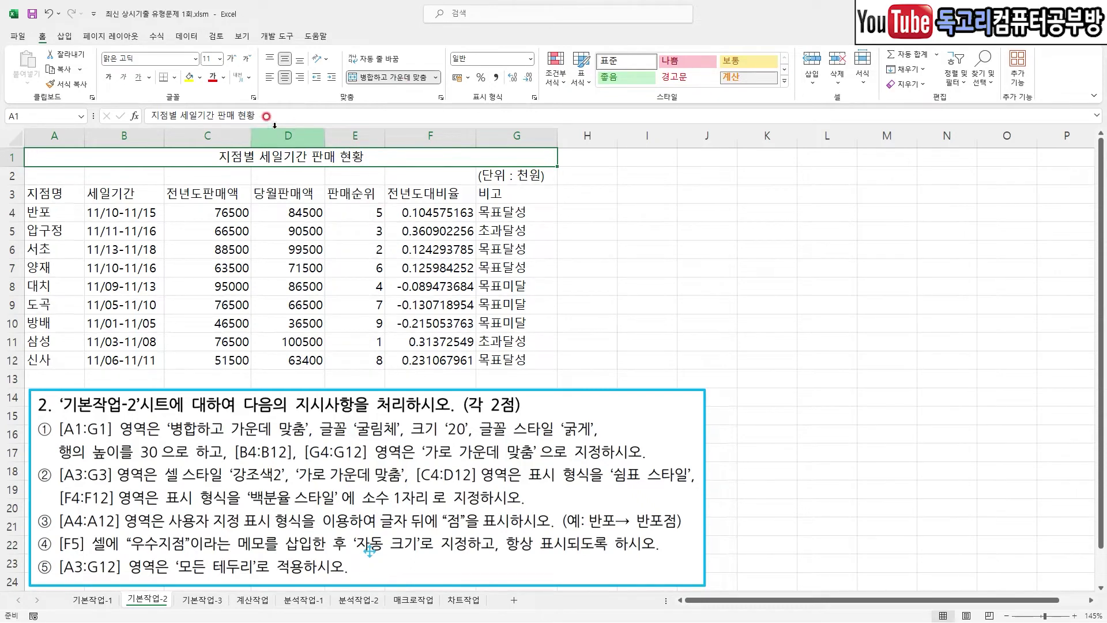
Format the merged title in the 굴림 font at size 20 in bold
{"action": "left_click", "coordinate": [195, 59]}
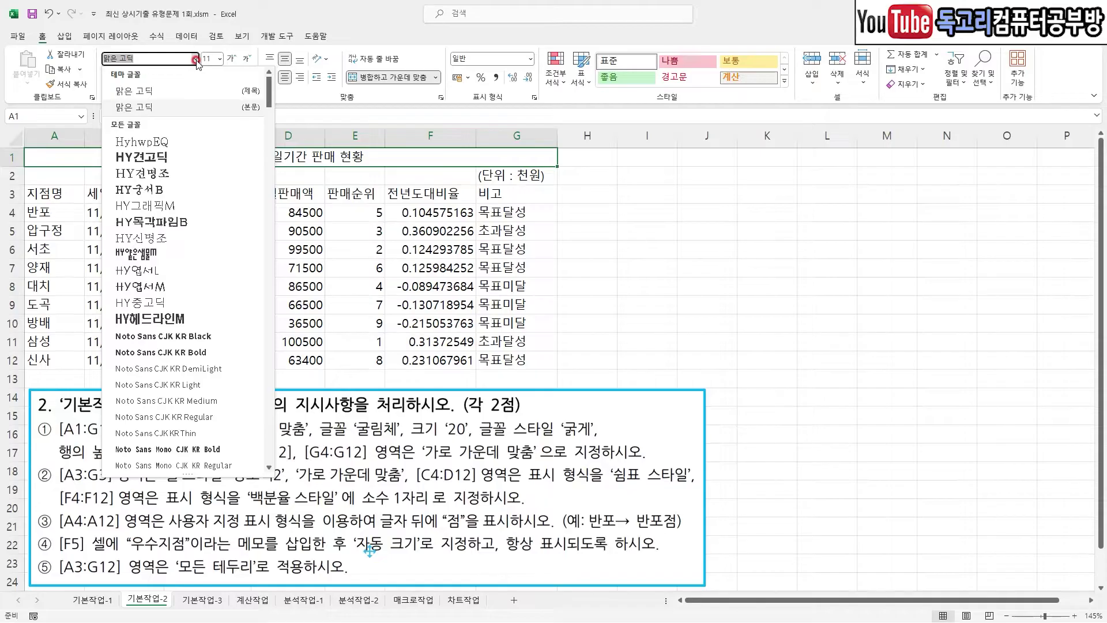
{"action": "type", "text": "굴"}
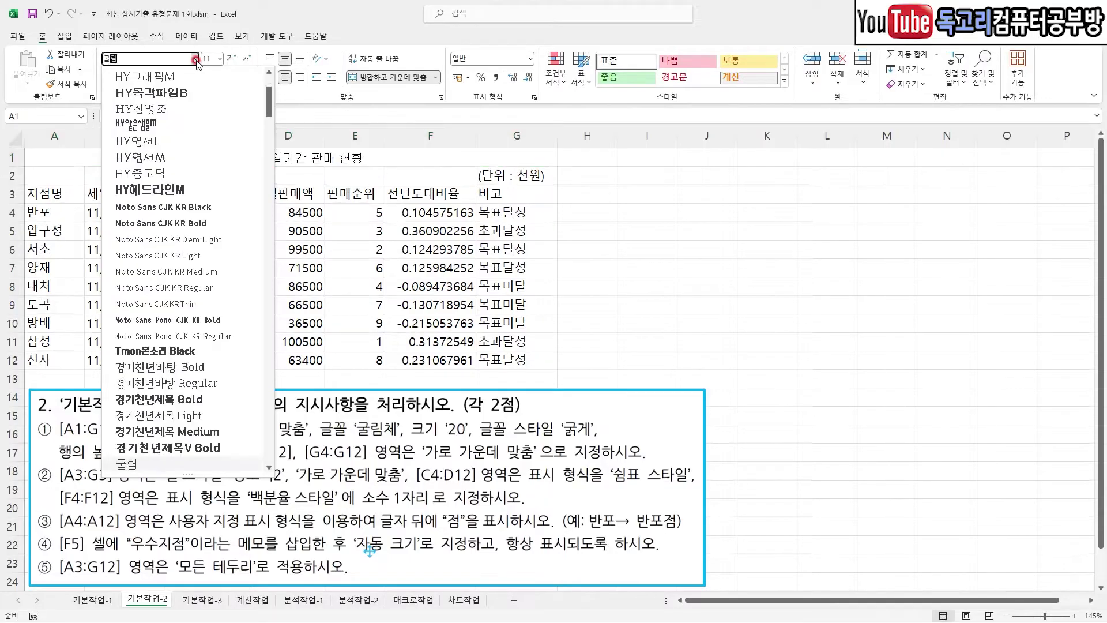
{"action": "key", "text": "Return"}
{"action": "left_click", "coordinate": [219, 59]}
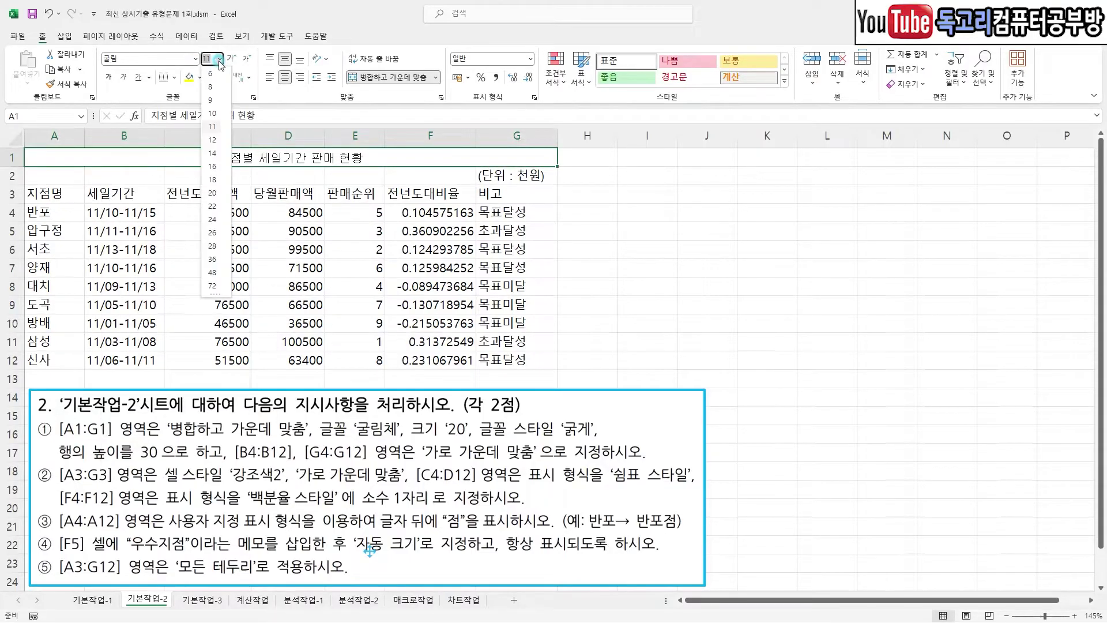
{"action": "left_click", "coordinate": [213, 192]}
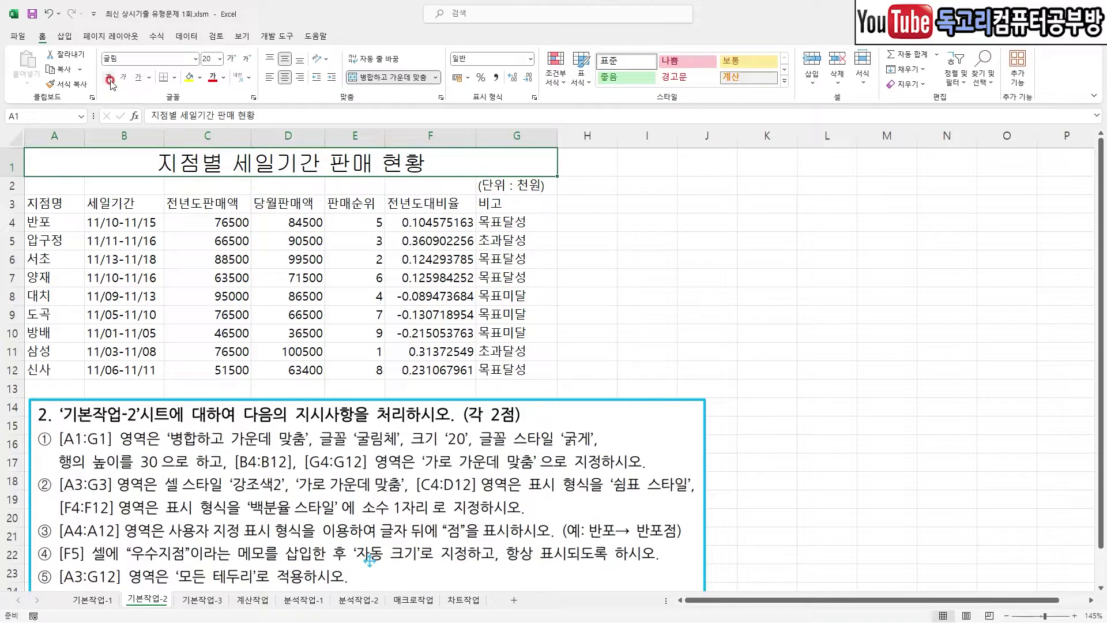
{"action": "left_click", "coordinate": [109, 80]}
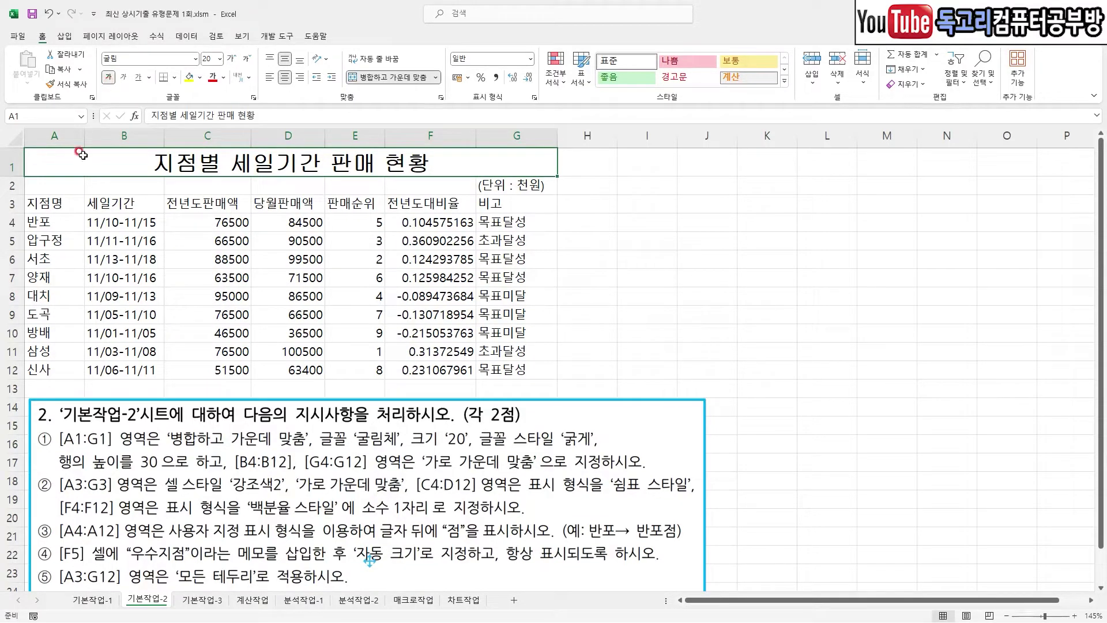
Set the height of row 1 to 30
{"action": "left_click", "coordinate": [11, 165]}
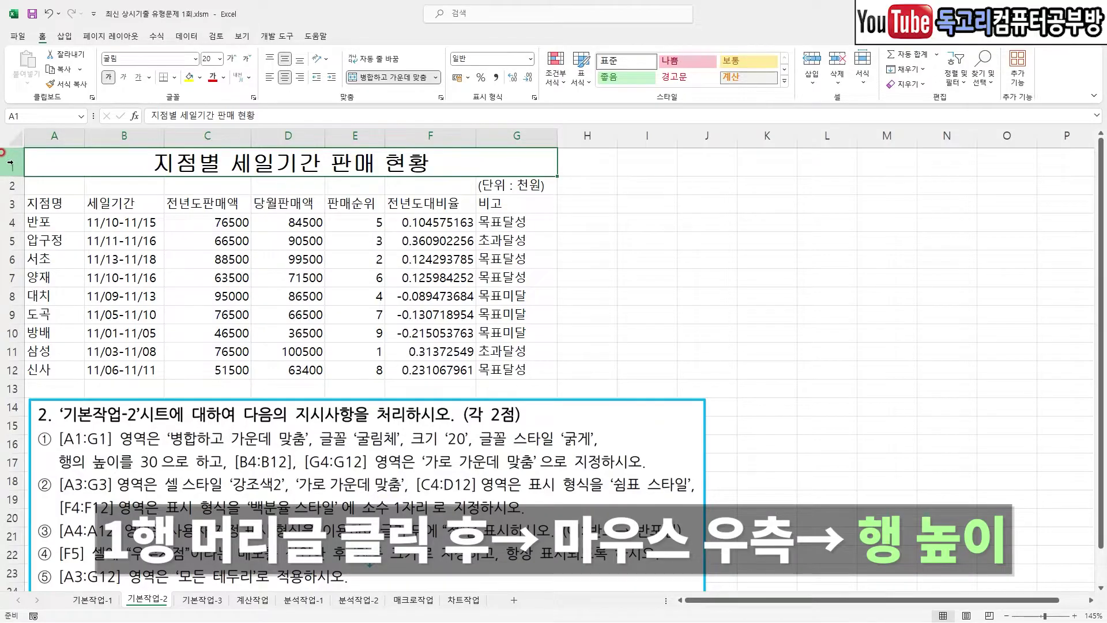
{"action": "right_click", "coordinate": [13, 163]}
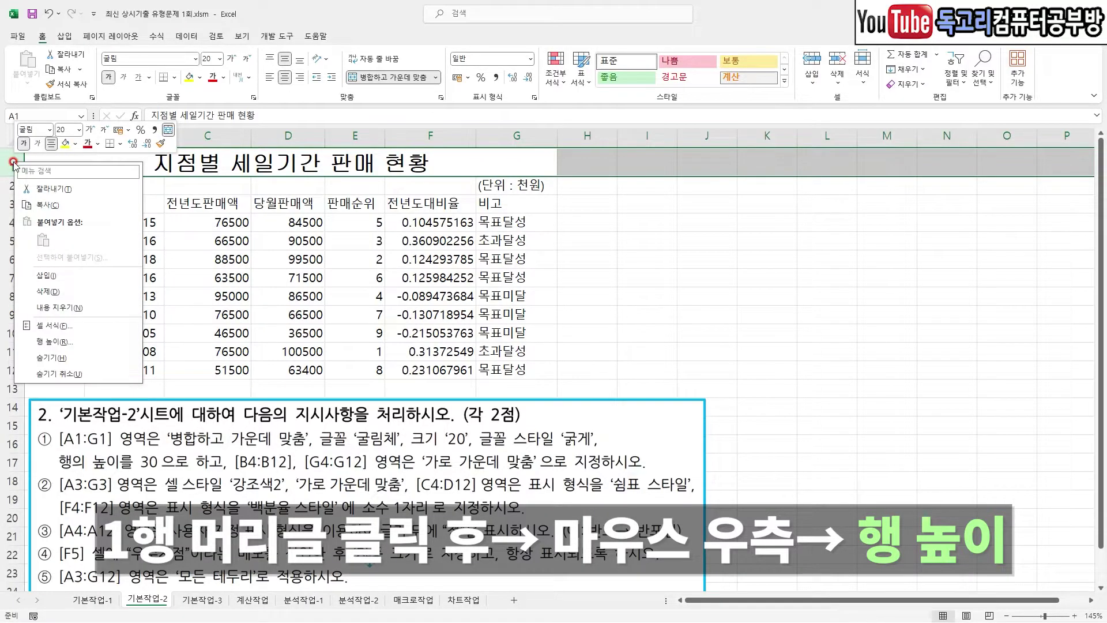
{"action": "left_click", "coordinate": [65, 342]}
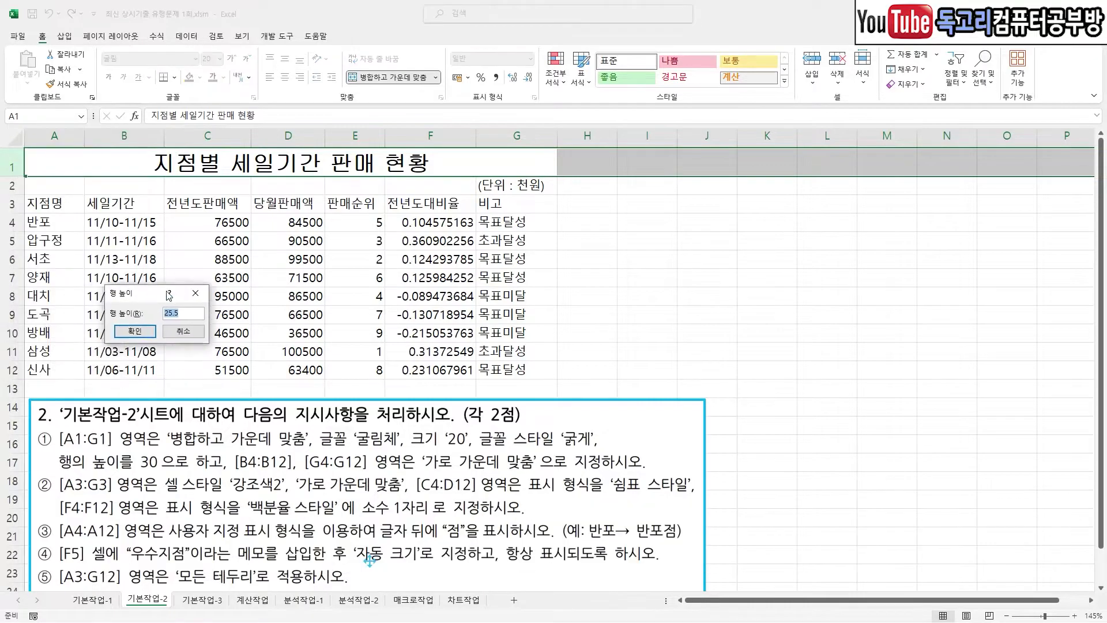
{"action": "type", "text": "30"}
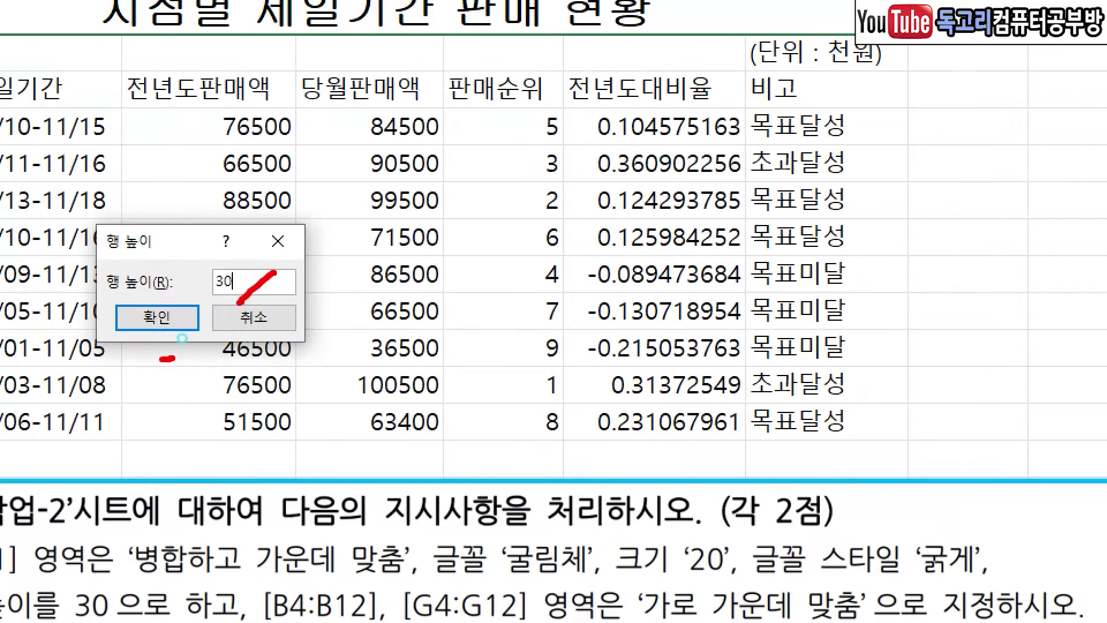
{"action": "left_click_drag", "start_coordinate": [181, 339], "coordinate": [183, 346]}
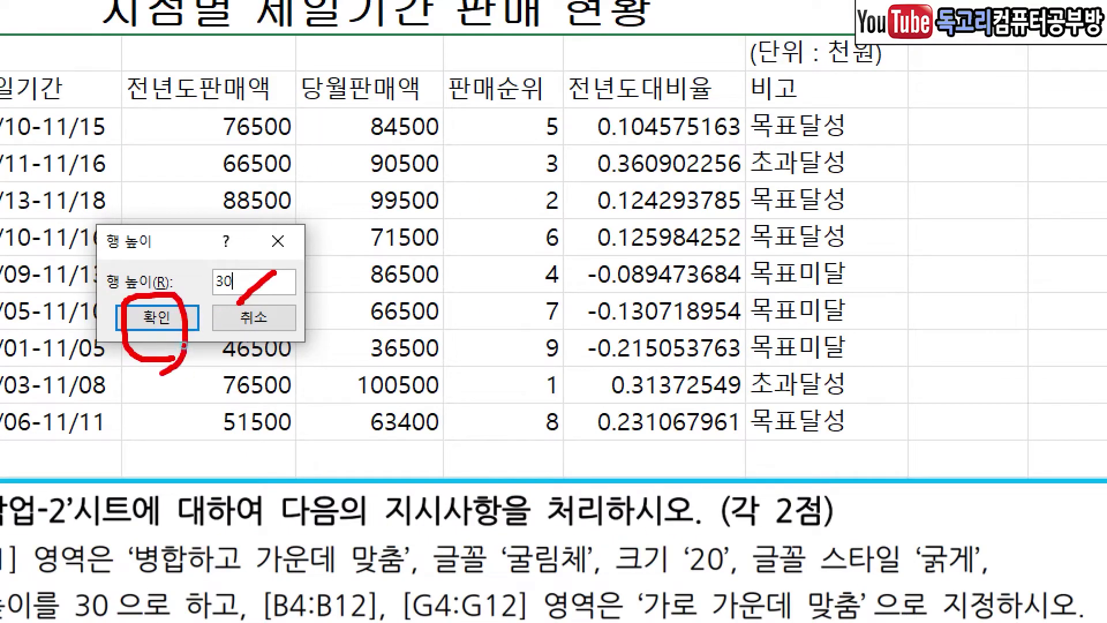
{"action": "left_click", "coordinate": [157, 317]}
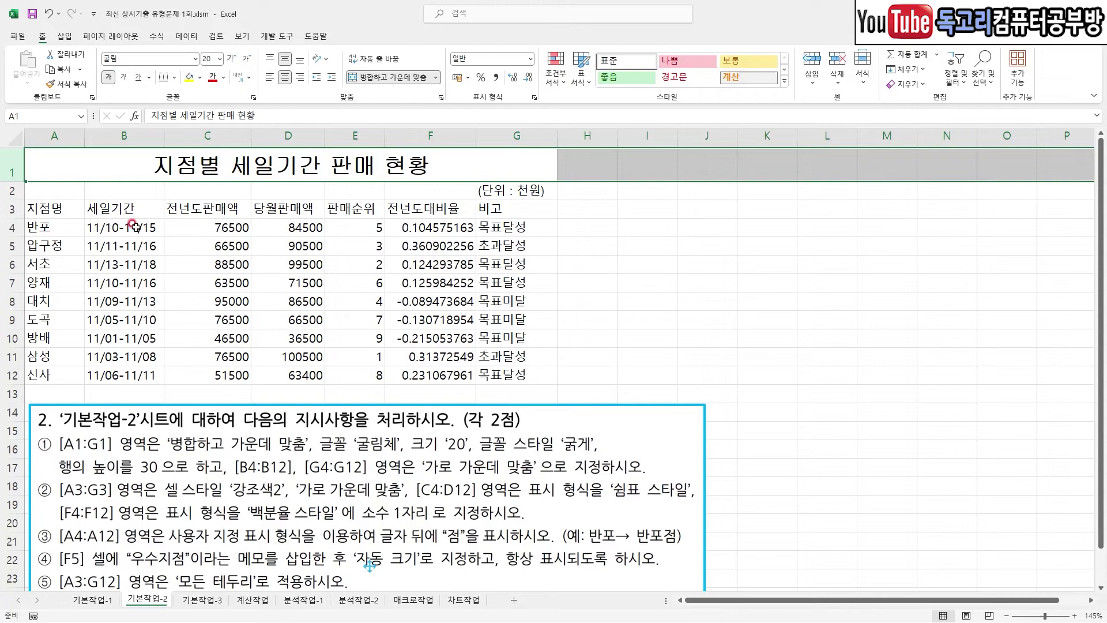
Center the sale periods in B4:B12 and the remarks in G4:G12 horizontally
{"action": "left_click_drag", "start_coordinate": [134, 227], "coordinate": [134, 375]}
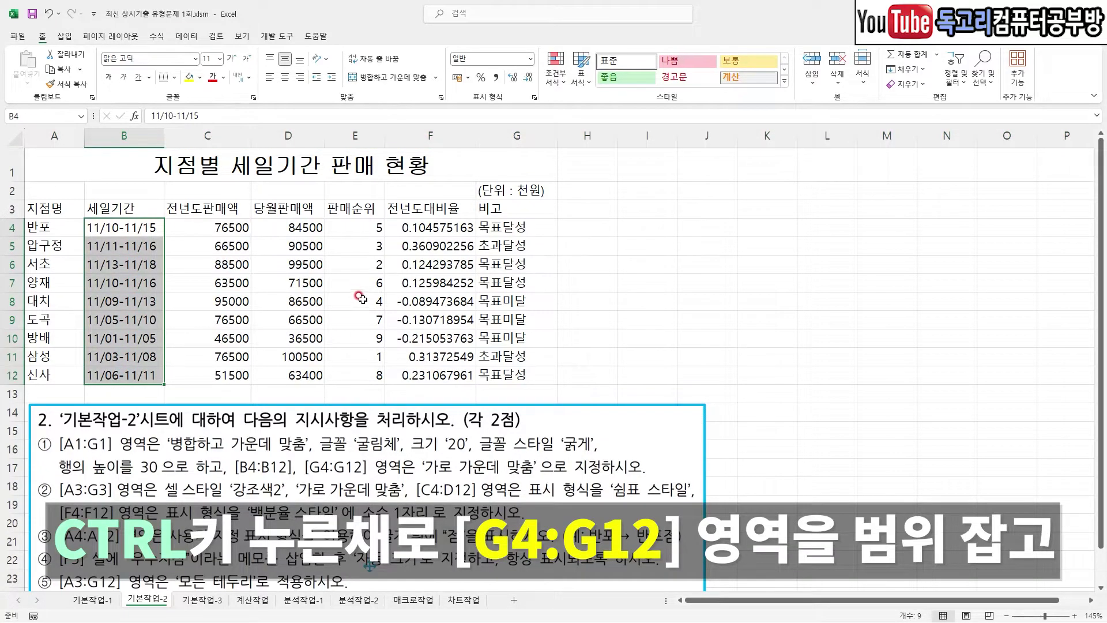
{"action": "left_click_drag", "start_coordinate": [496, 227], "coordinate": [495, 375]}
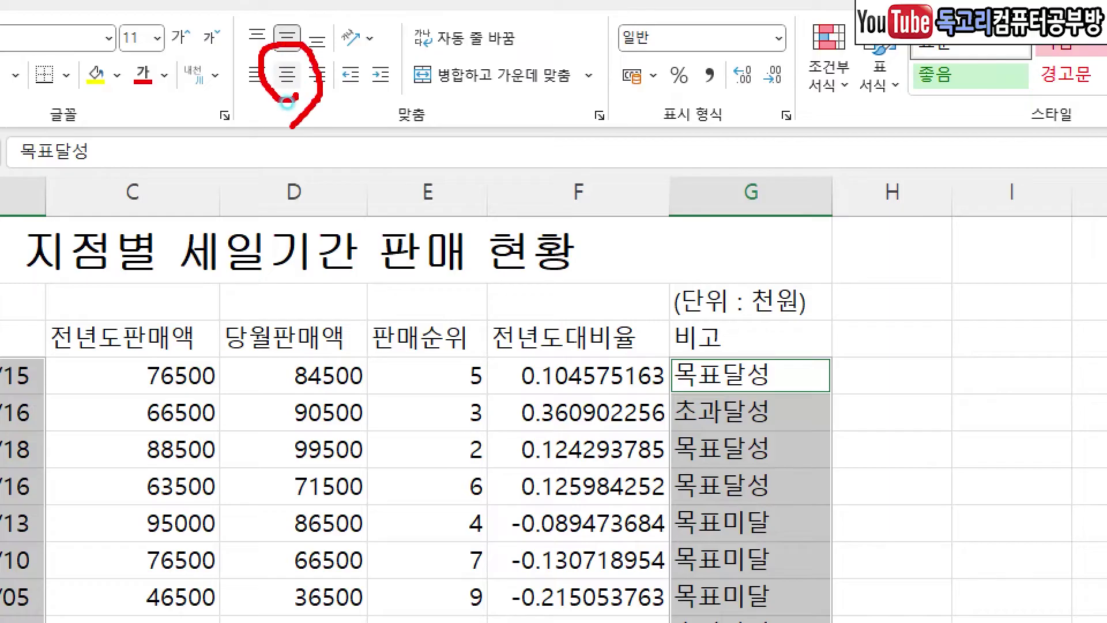
{"action": "left_click", "coordinate": [286, 74]}
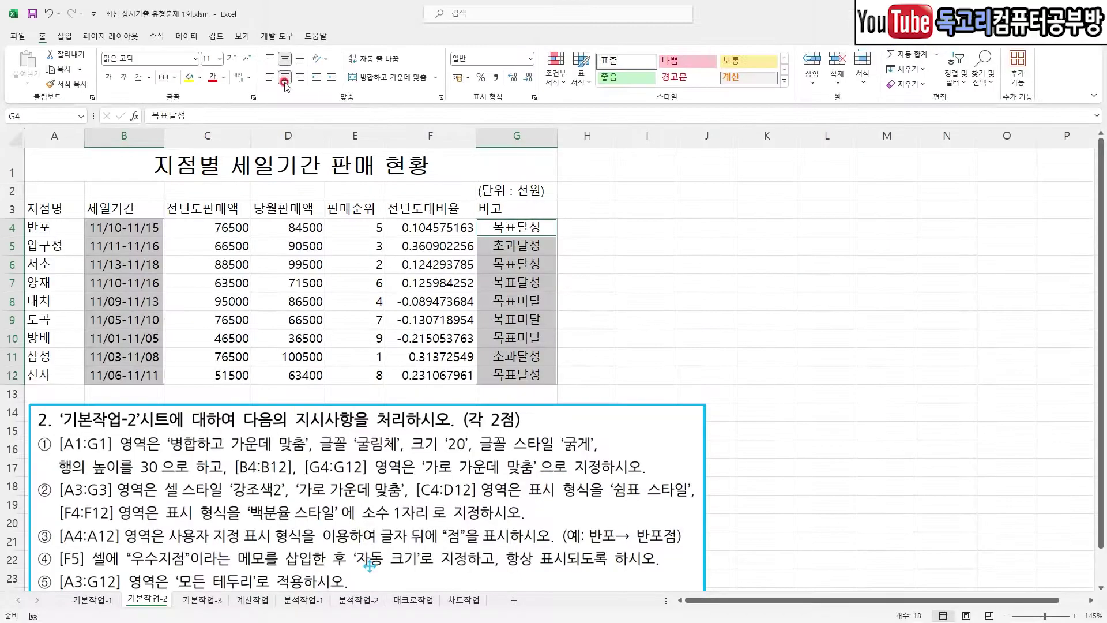
{"action": "left_click", "coordinate": [766, 301]}
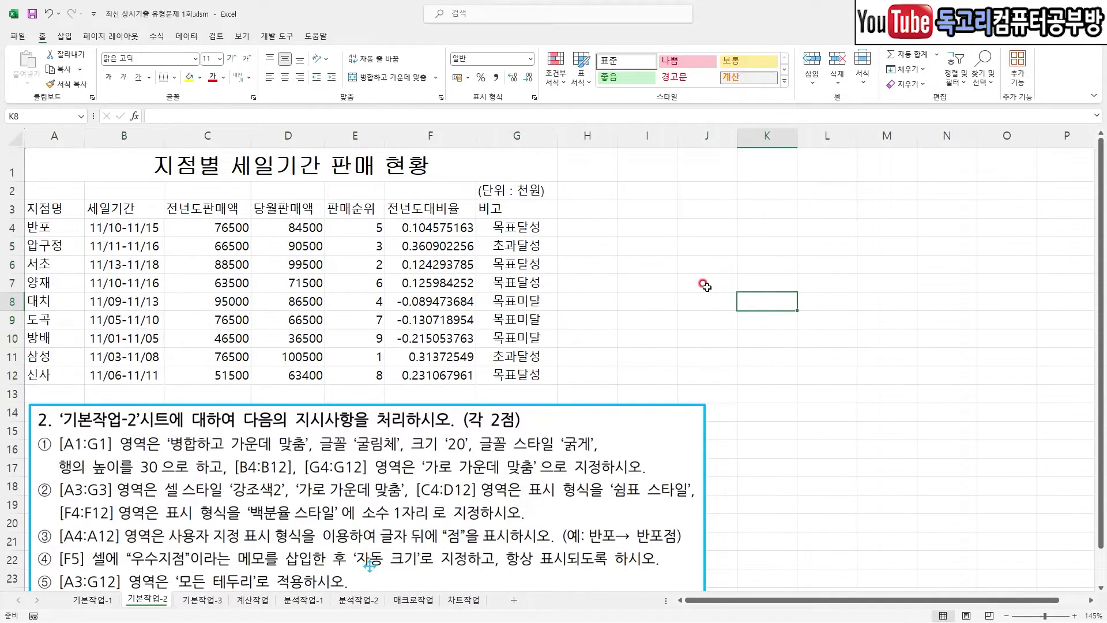
{"action": "left_click", "coordinate": [707, 286]}
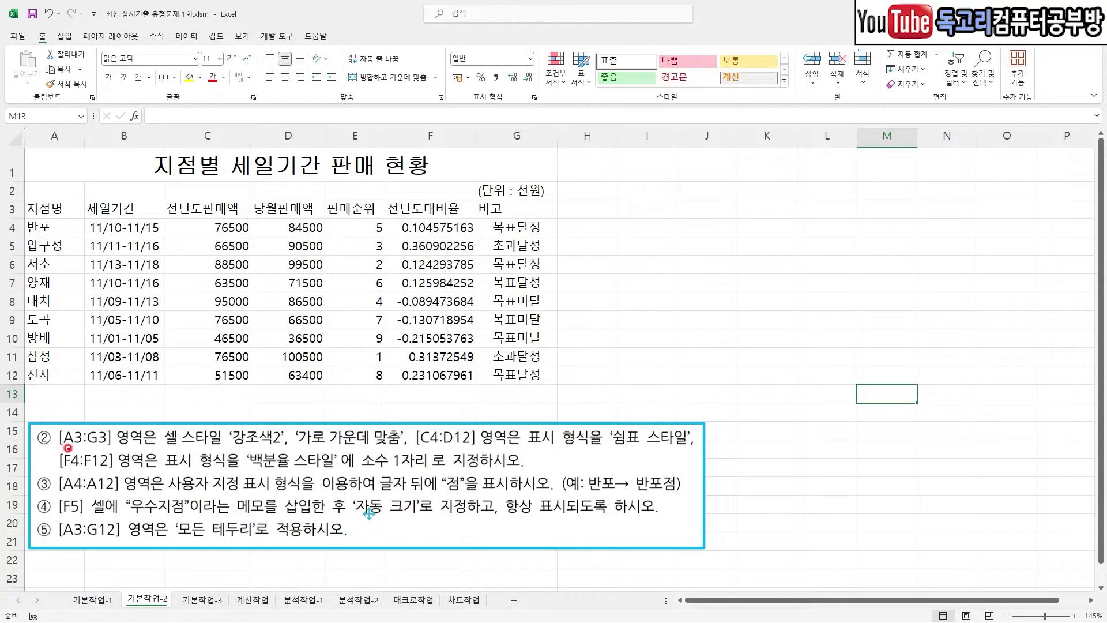
{"action": "left_click_drag", "start_coordinate": [62, 447], "coordinate": [105, 447]}
{"action": "left_click_drag", "start_coordinate": [178, 443], "coordinate": [385, 442]}
{"action": "left_click_drag", "start_coordinate": [441, 381], "coordinate": [377, 524]}
{"action": "key", "text": "Escape"}
Apply the 강조색2 cell style to the header row A3:G3 and center its text horizontally
{"action": "left_click_drag", "start_coordinate": [58, 209], "coordinate": [496, 212]}
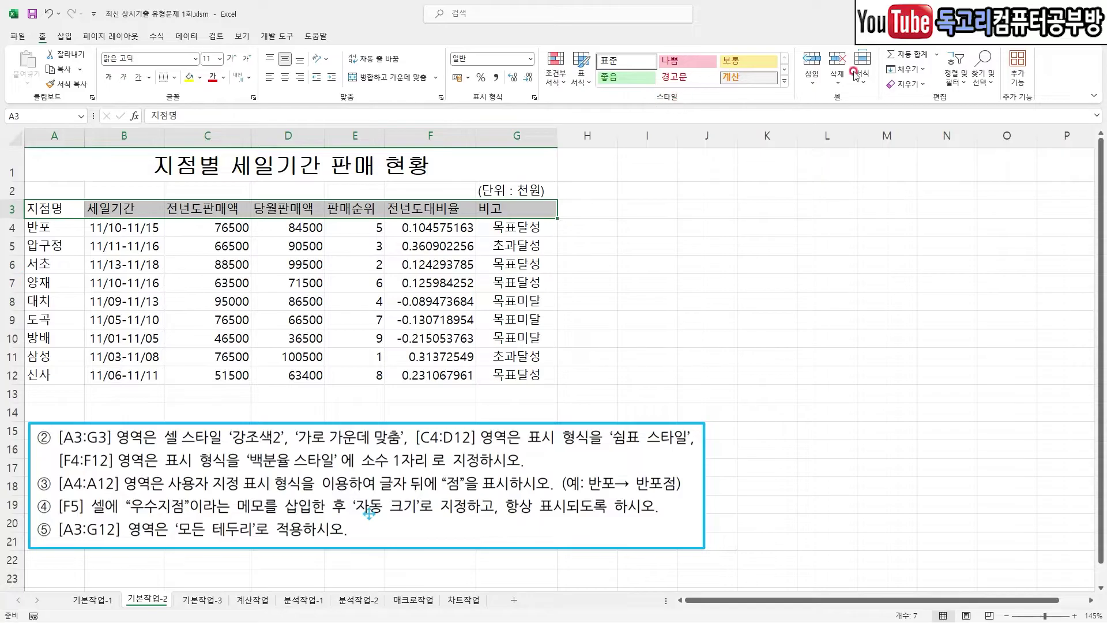
{"action": "left_click", "coordinate": [784, 82]}
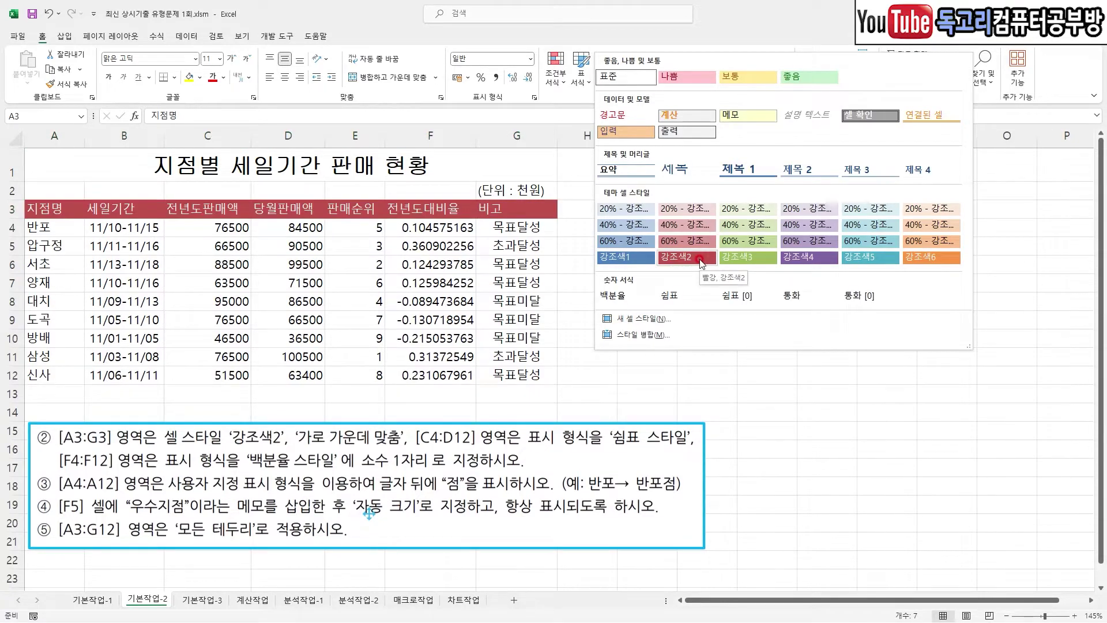
{"action": "left_click", "coordinate": [701, 263]}
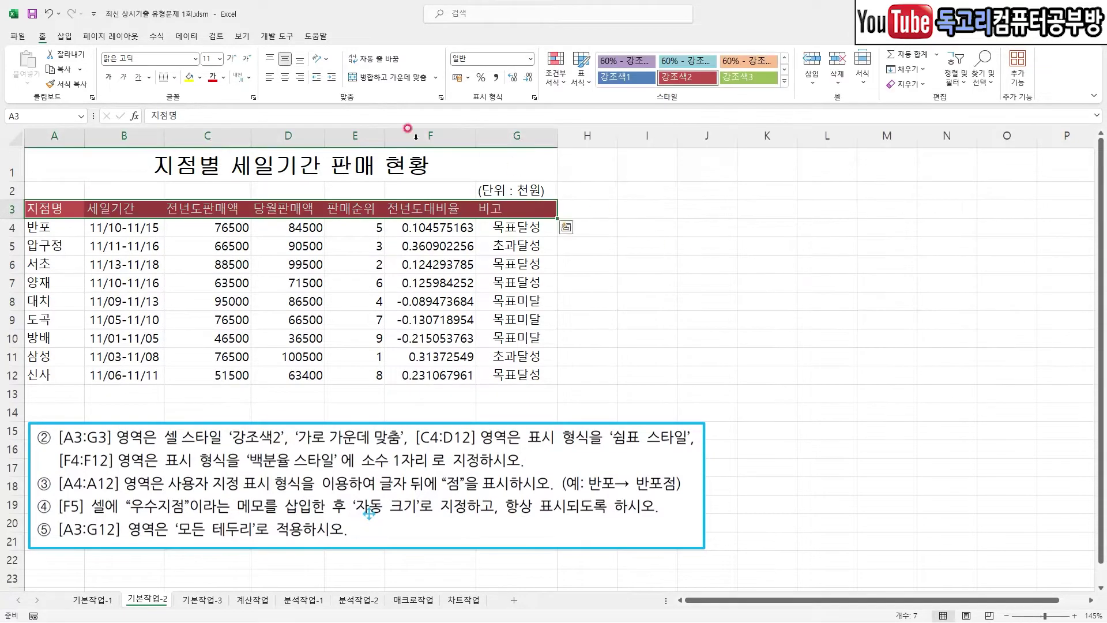
{"action": "left_click", "coordinate": [285, 78]}
{"action": "left_click", "coordinate": [707, 337]}
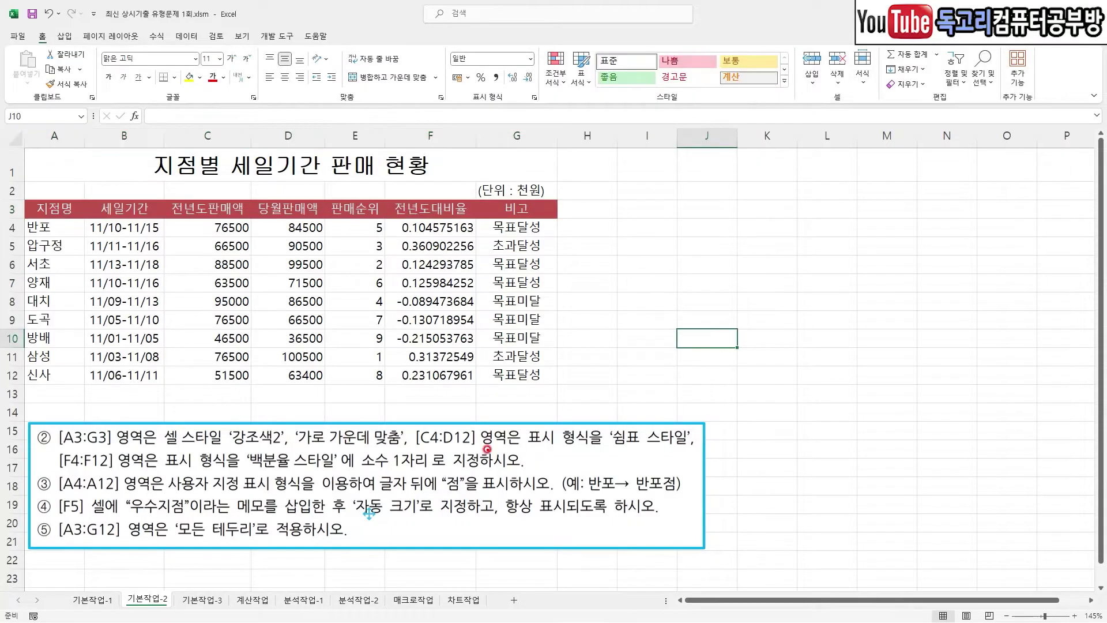
{"action": "left_click_drag", "start_coordinate": [418, 450], "coordinate": [470, 449]}
{"action": "left_click_drag", "start_coordinate": [614, 442], "coordinate": [683, 445]}
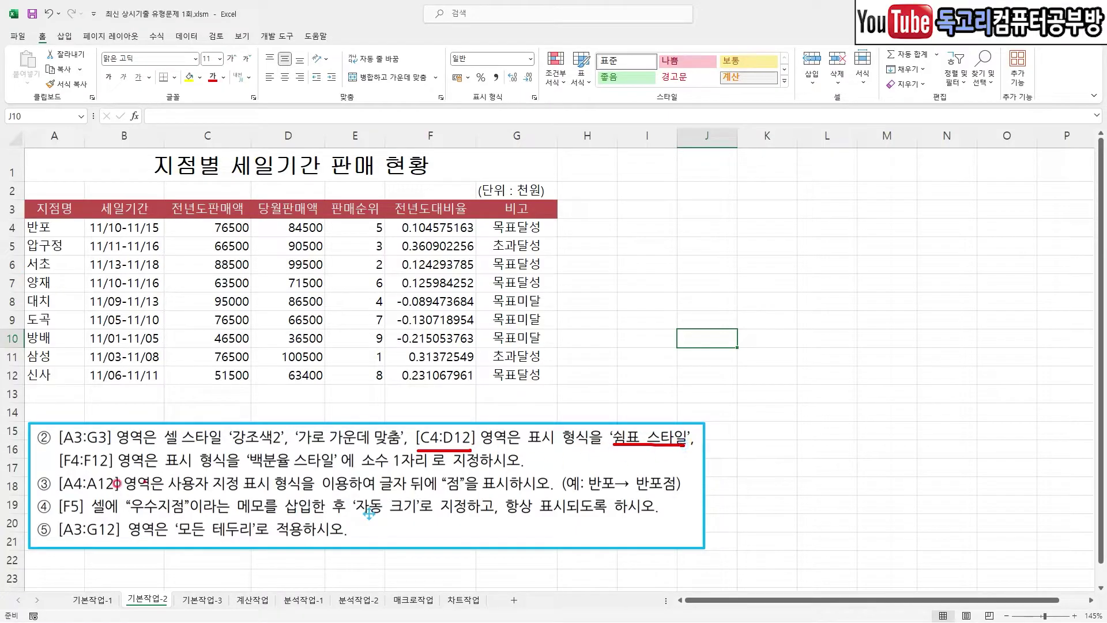
{"action": "left_click_drag", "start_coordinate": [72, 466], "coordinate": [115, 464]}
{"action": "left_click_drag", "start_coordinate": [236, 468], "coordinate": [454, 472]}
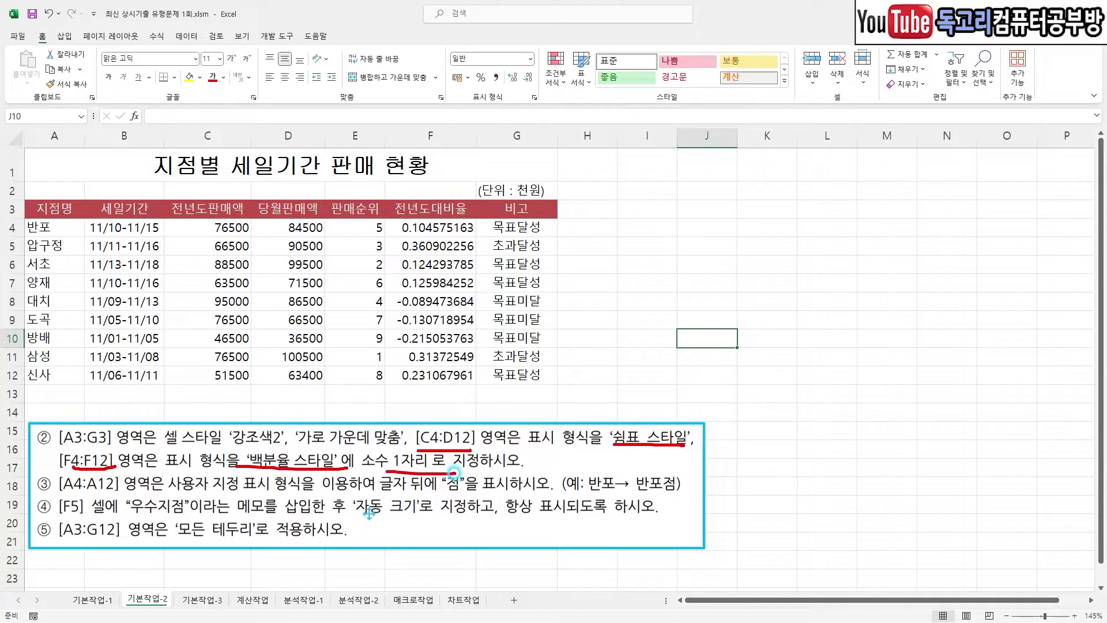
Apply the comma style to C4:C12 and the percent style with one decimal place to F4:F12
{"action": "left_click_drag", "start_coordinate": [219, 227], "coordinate": [217, 369]}
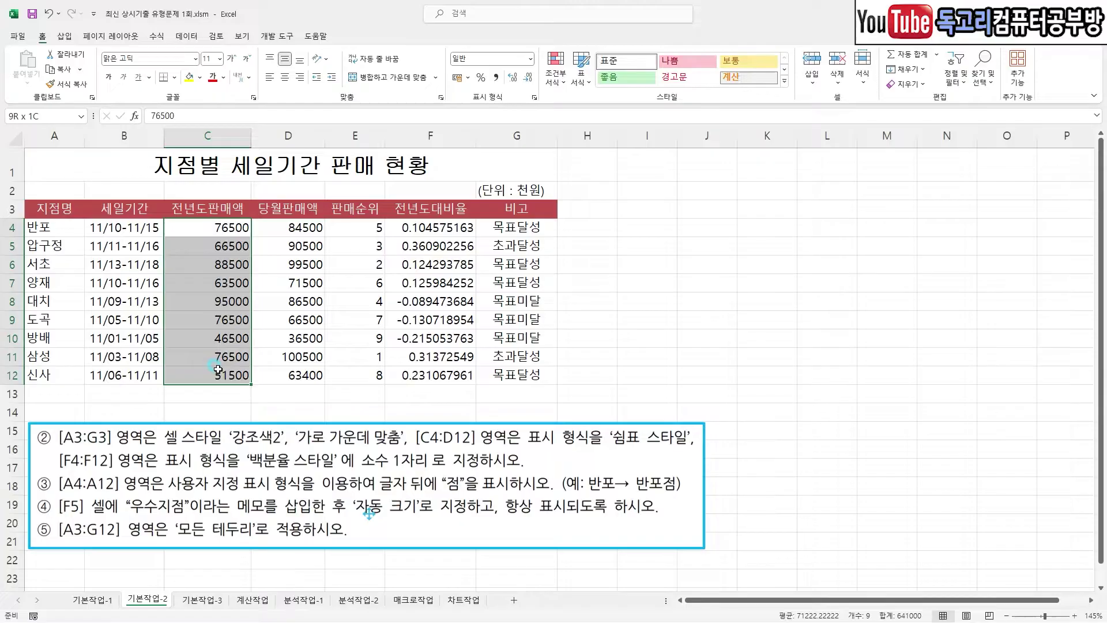
{"action": "left_click", "coordinate": [496, 78]}
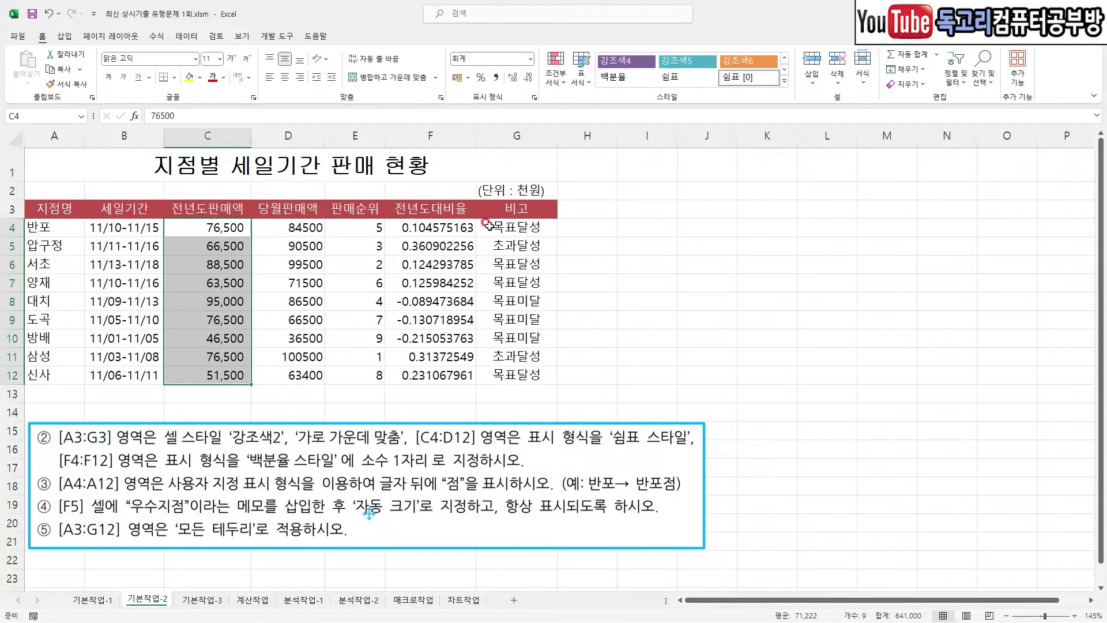
{"action": "left_click_drag", "start_coordinate": [456, 230], "coordinate": [444, 373]}
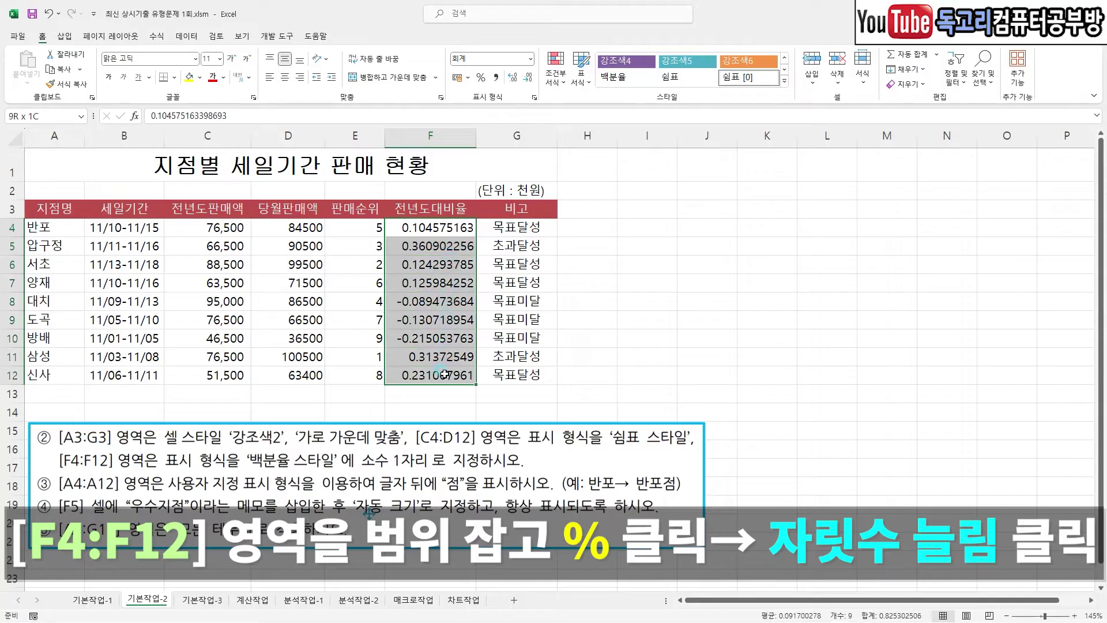
{"action": "left_click", "coordinate": [482, 78]}
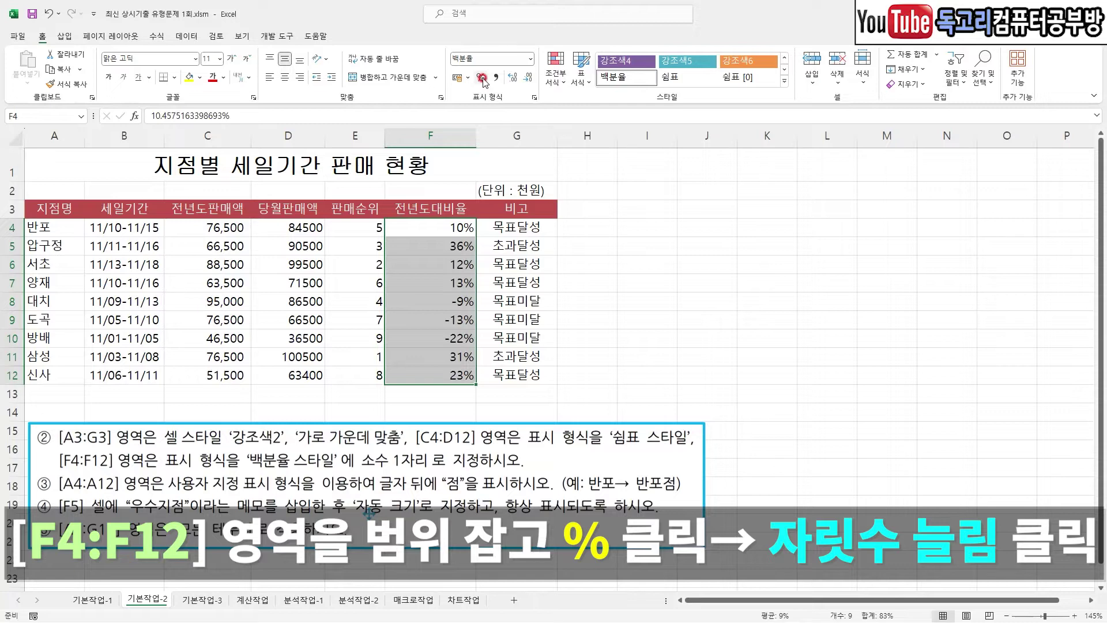
{"action": "left_click", "coordinate": [513, 78]}
{"action": "left_click", "coordinate": [646, 264]}
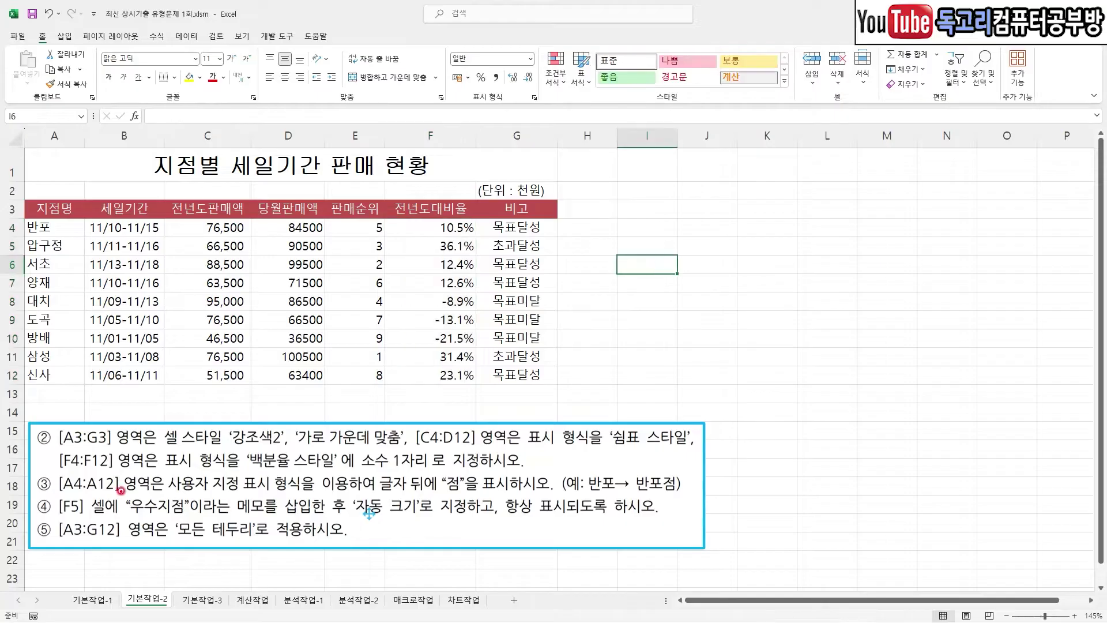
{"action": "left_click_drag", "start_coordinate": [60, 494], "coordinate": [124, 494]}
{"action": "left_click_drag", "start_coordinate": [217, 495], "coordinate": [300, 494]}
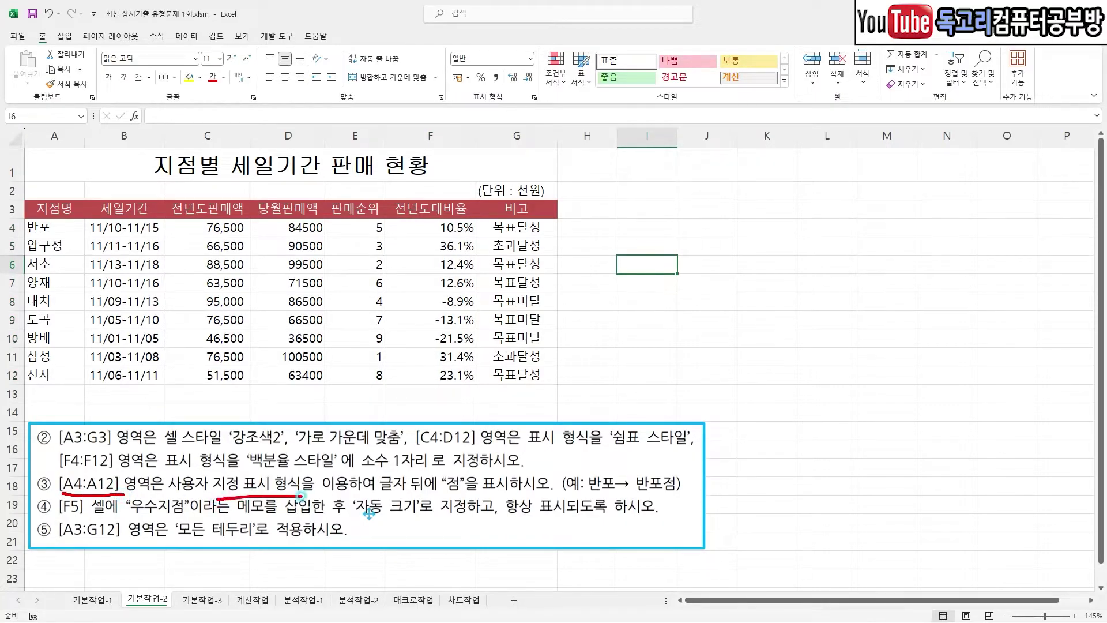
Apply the custom number format @"점" to the branch names in A4:A12
{"action": "left_click_drag", "start_coordinate": [387, 494], "coordinate": [481, 494]}
{"action": "left_click_drag", "start_coordinate": [601, 492], "coordinate": [676, 491]}
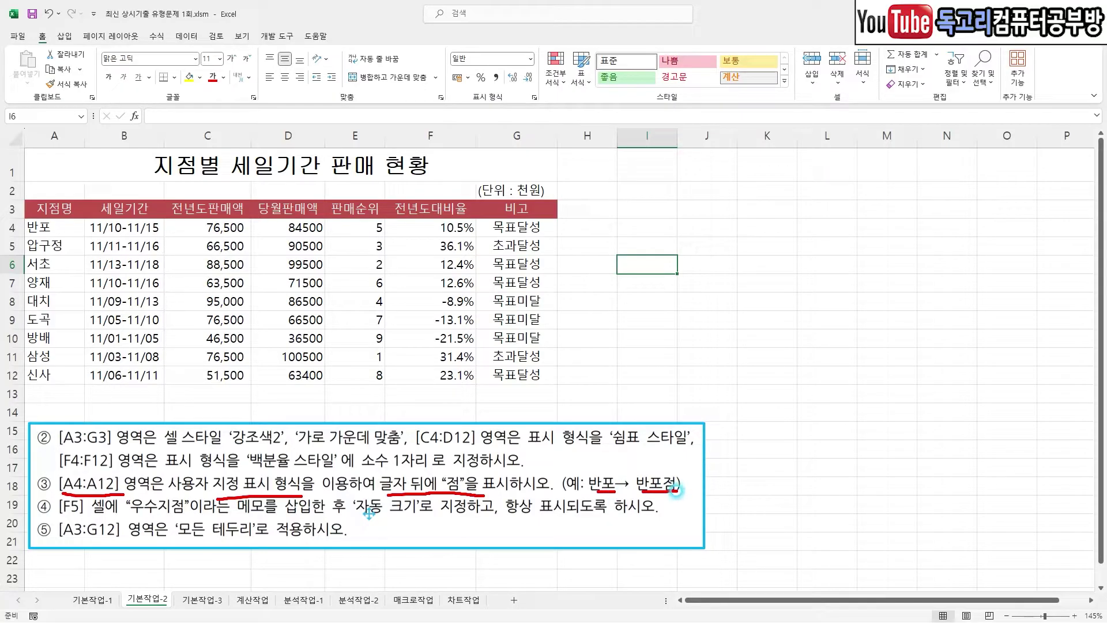
{"action": "left_click_drag", "start_coordinate": [40, 227], "coordinate": [48, 372]}
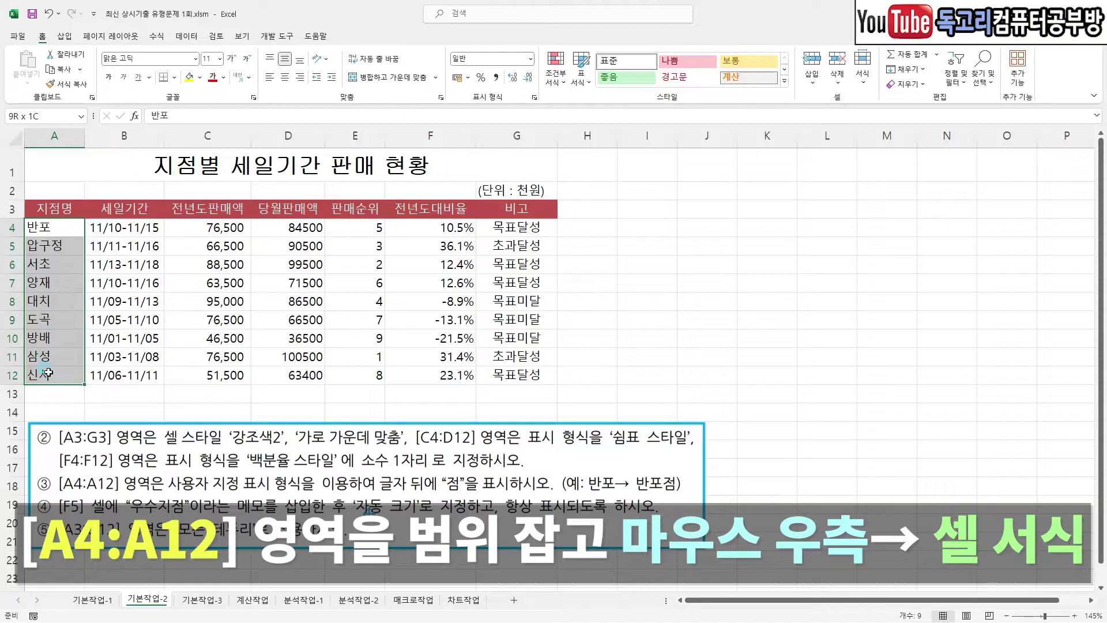
{"action": "left_click_drag", "start_coordinate": [51, 227], "coordinate": [55, 374]}
{"action": "right_click", "coordinate": [60, 300]}
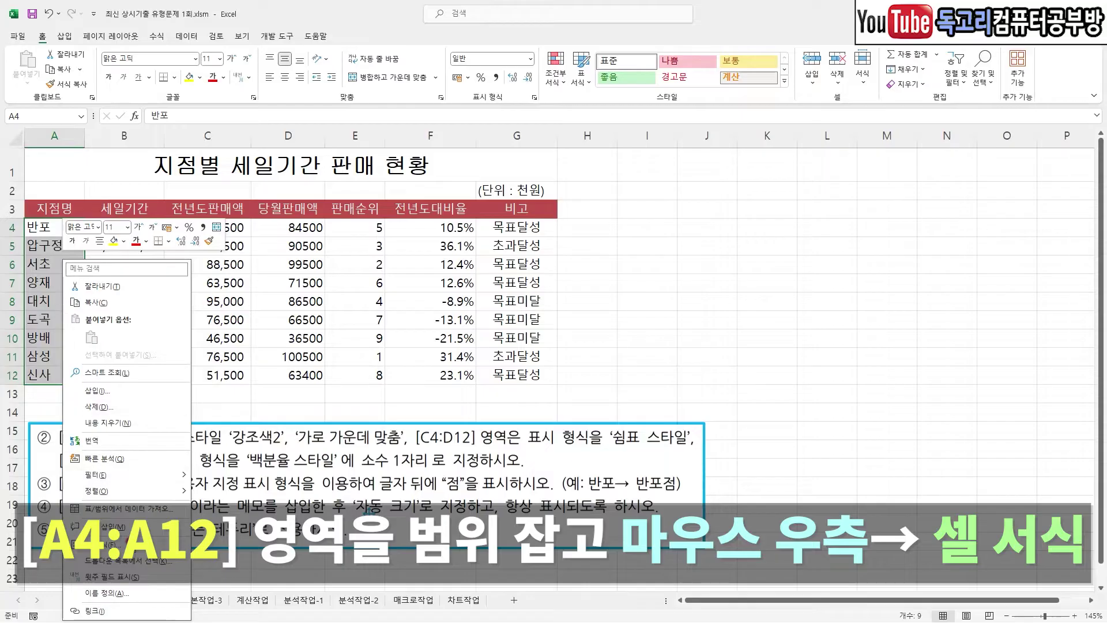
{"action": "left_click", "coordinate": [115, 543]}
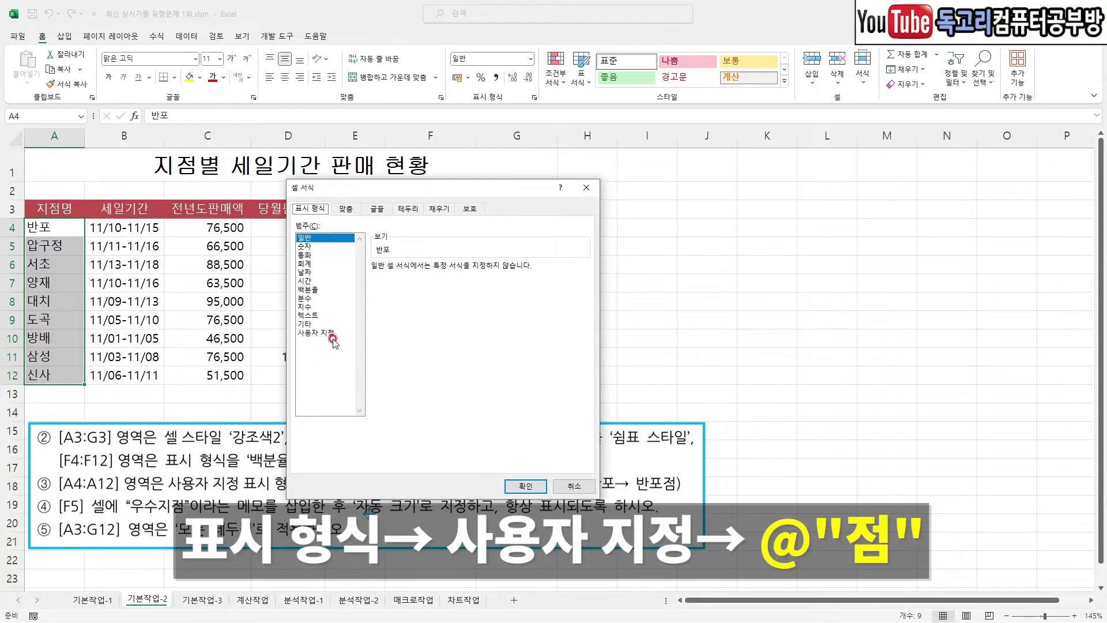
{"action": "left_click", "coordinate": [330, 334]}
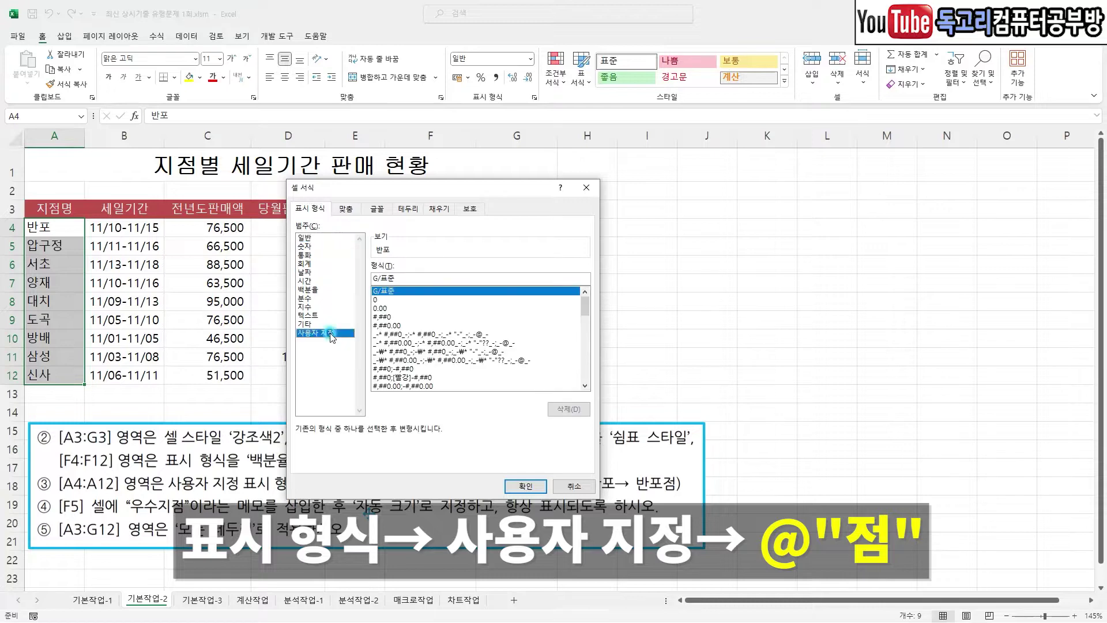
{"action": "left_click", "coordinate": [408, 279]}
{"action": "key", "text": "BackSpace"}
{"action": "key", "text": "BackSpace"}
{"action": "key", "text": "BackSpace"}
{"action": "key", "text": "BackSpace"}
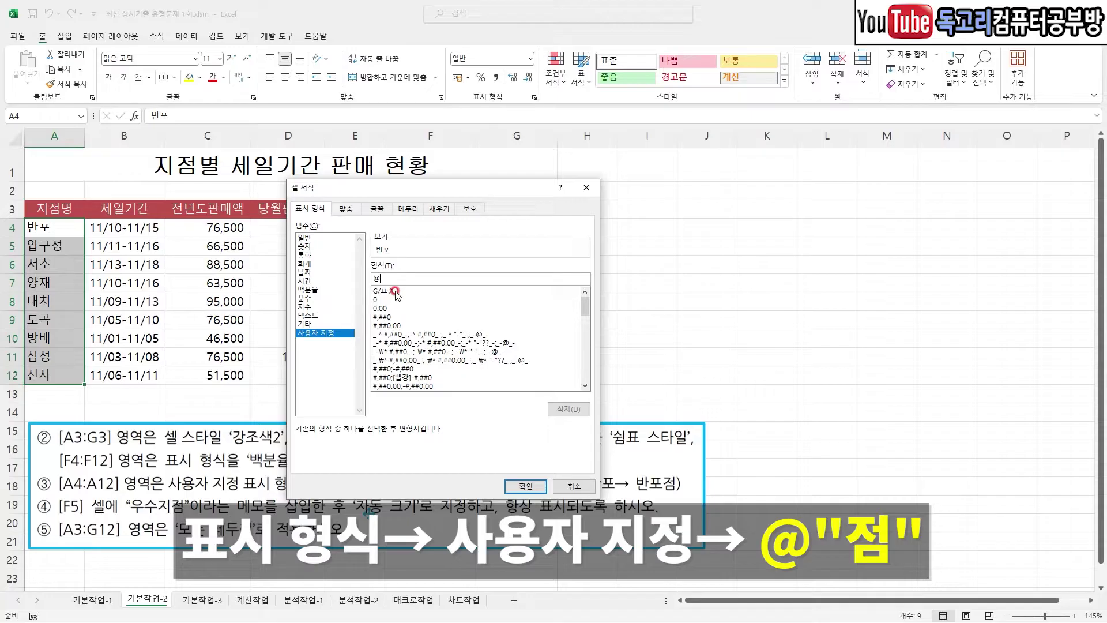
{"action": "type", "text": "@\"점"}
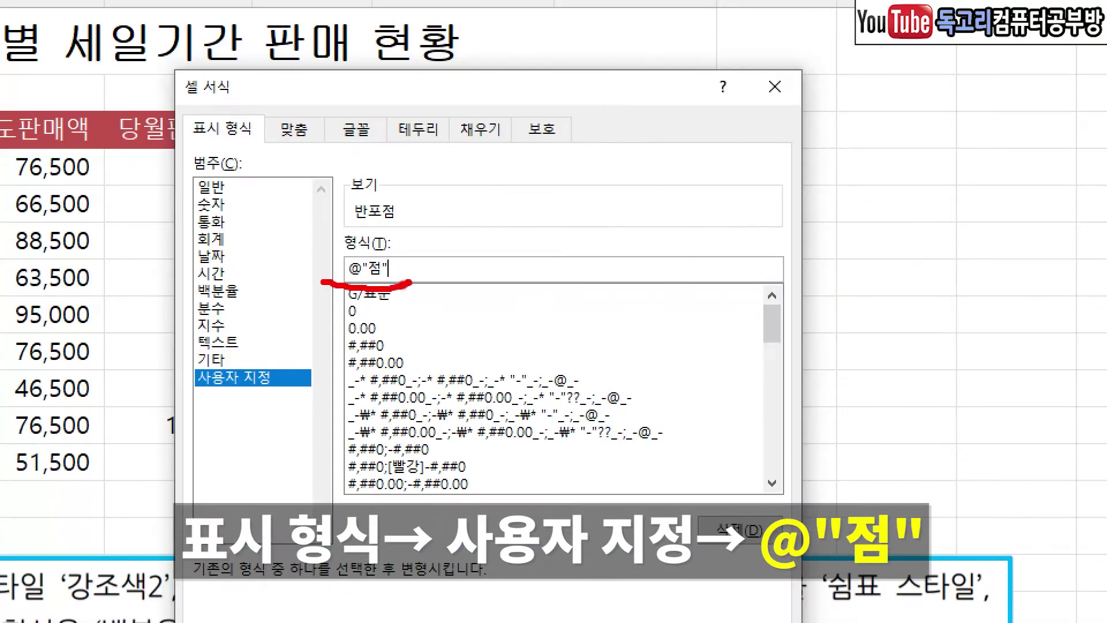
{"action": "left_click", "coordinate": [515, 486]}
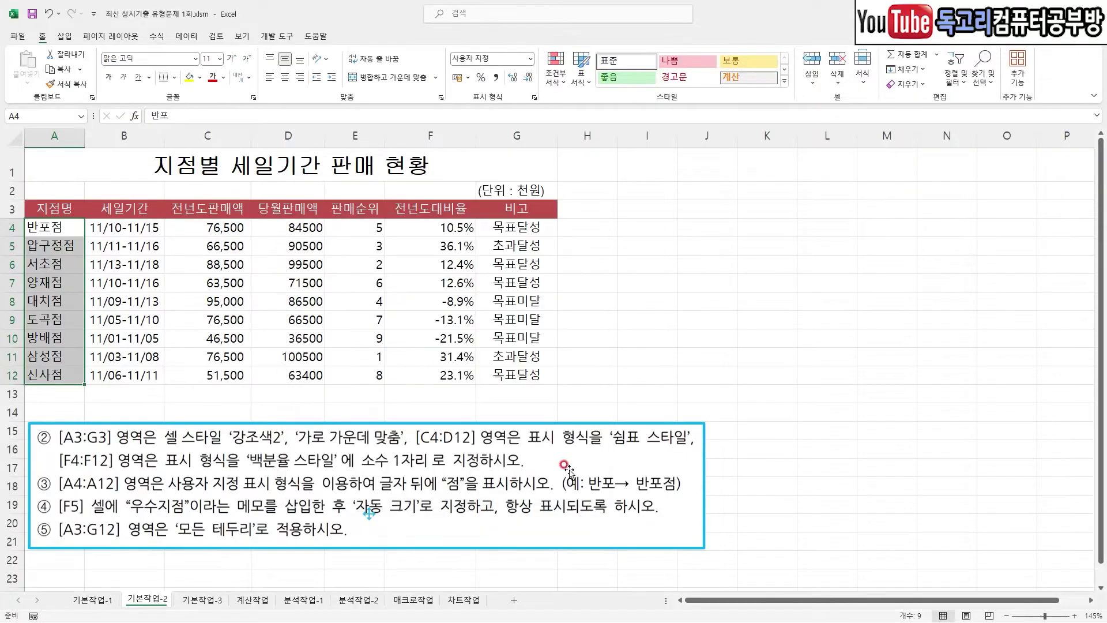
Insert a note on cell F5, remove its default author name and enter the text 우수지점
{"action": "left_click", "coordinate": [680, 378]}
{"action": "left_click_drag", "start_coordinate": [54, 517], "coordinate": [427, 509]}
{"action": "left_click_drag", "start_coordinate": [519, 521], "coordinate": [601, 521]}
{"action": "key", "text": "Escape"}
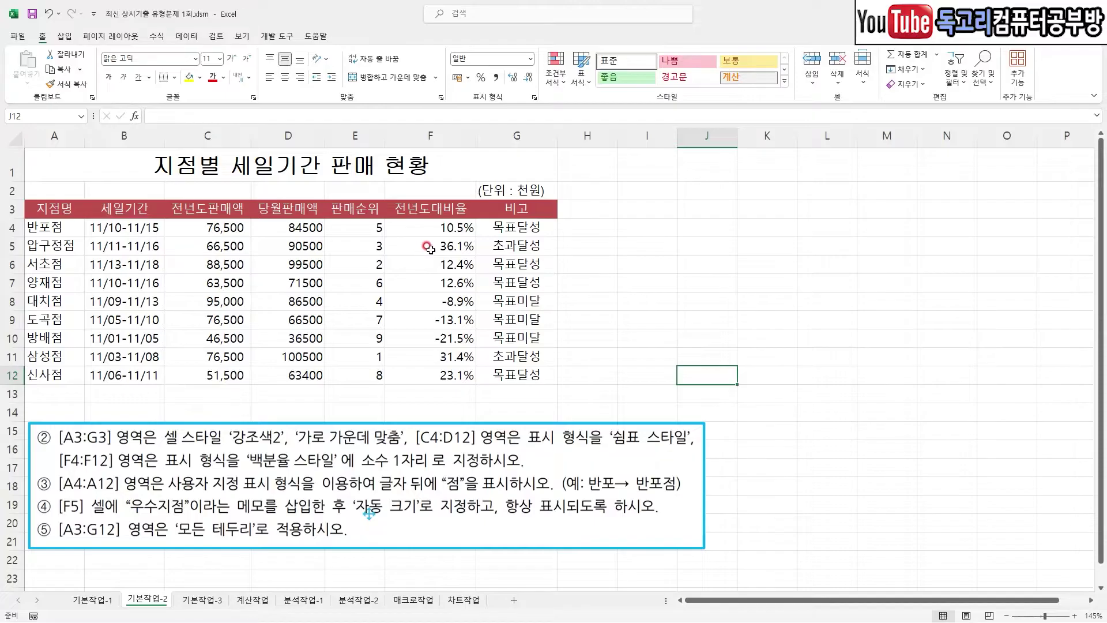
{"action": "left_click", "coordinate": [452, 243]}
{"action": "right_click", "coordinate": [456, 245]}
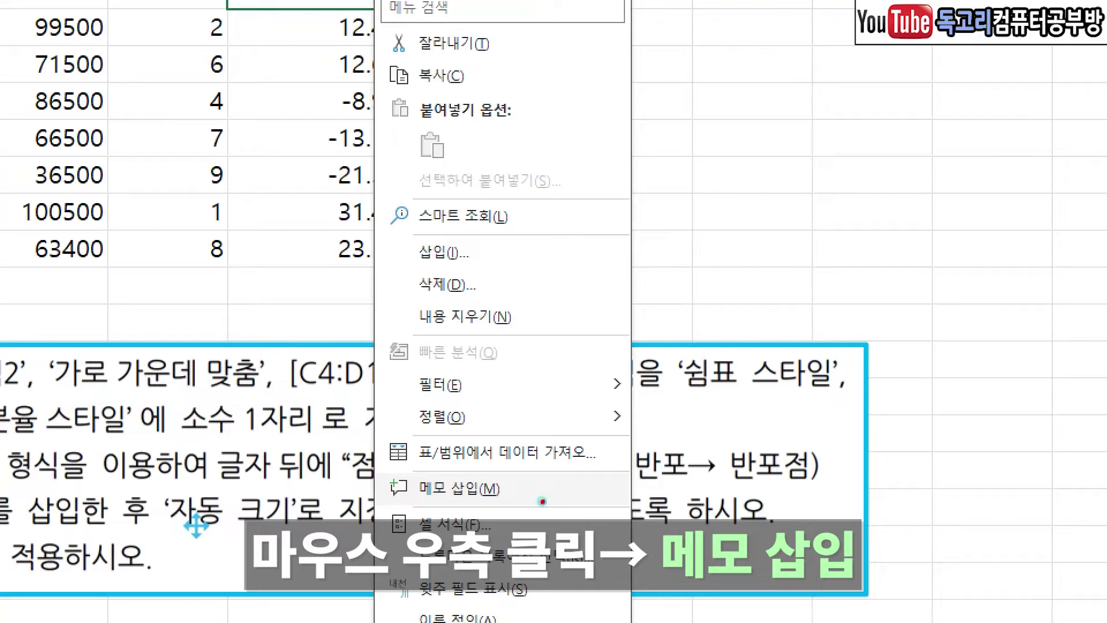
{"action": "left_click_drag", "start_coordinate": [545, 491], "coordinate": [517, 514]}
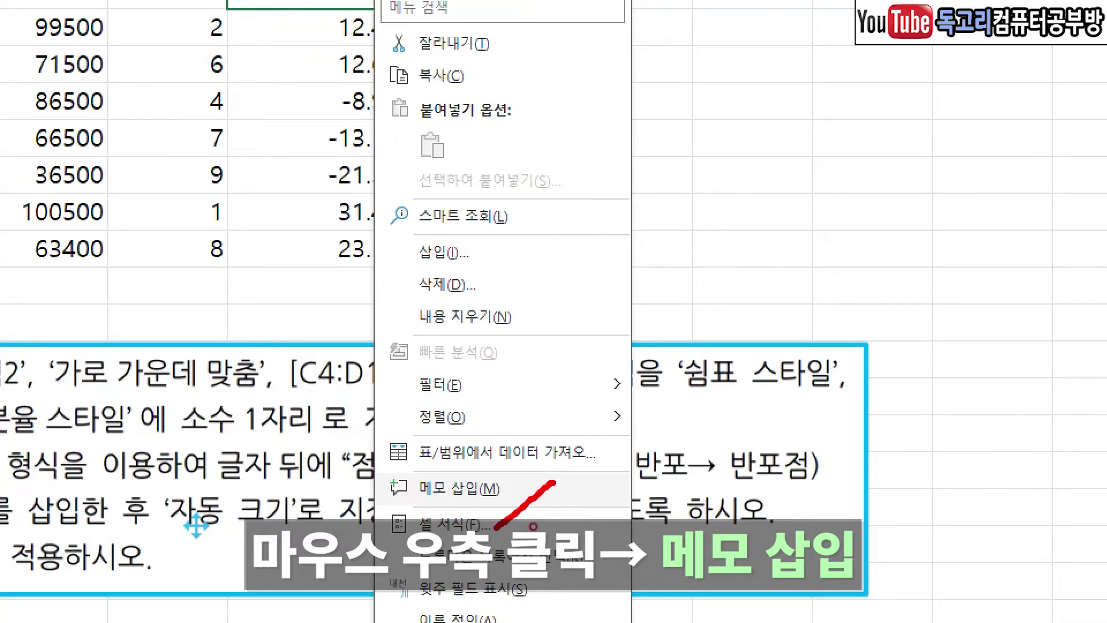
{"action": "left_click", "coordinate": [459, 488]}
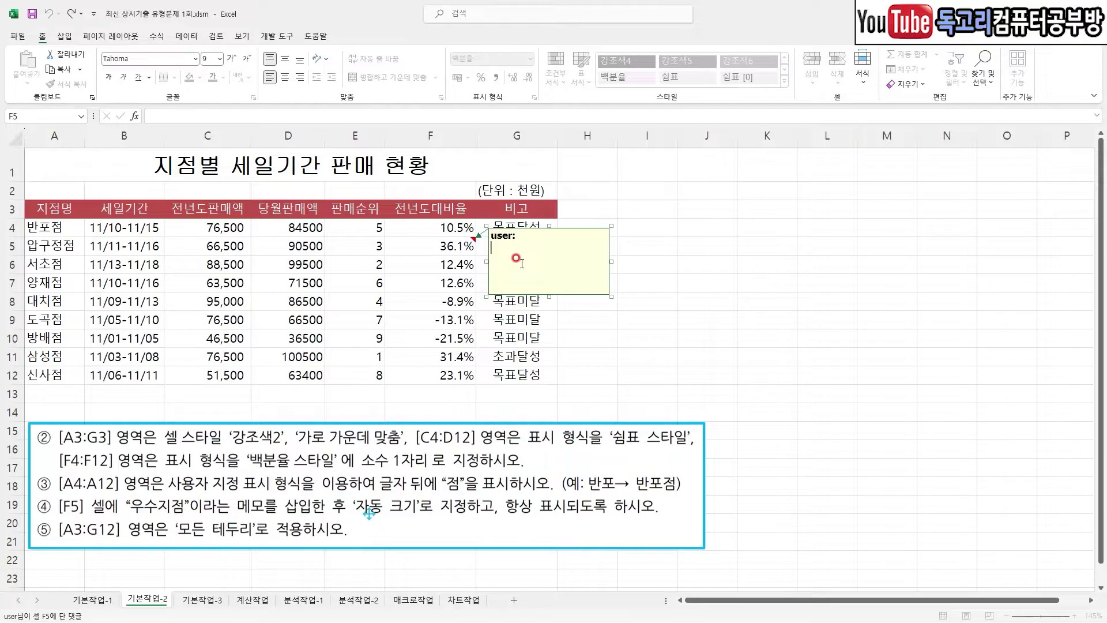
{"action": "key", "text": "BackSpace"}
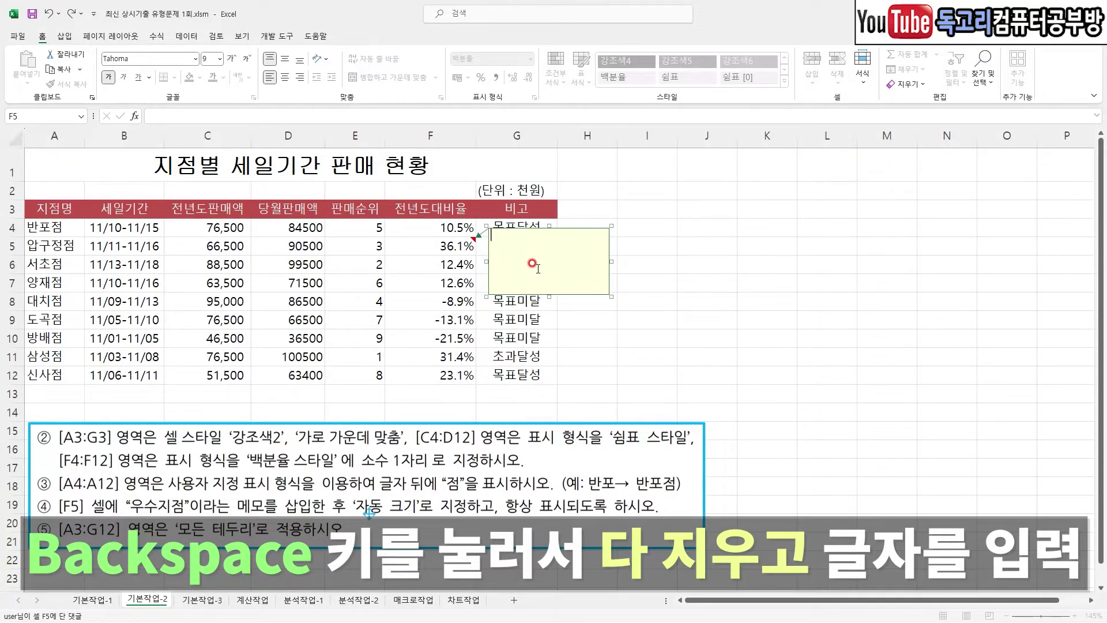
{"action": "type", "text": "우수지점"}
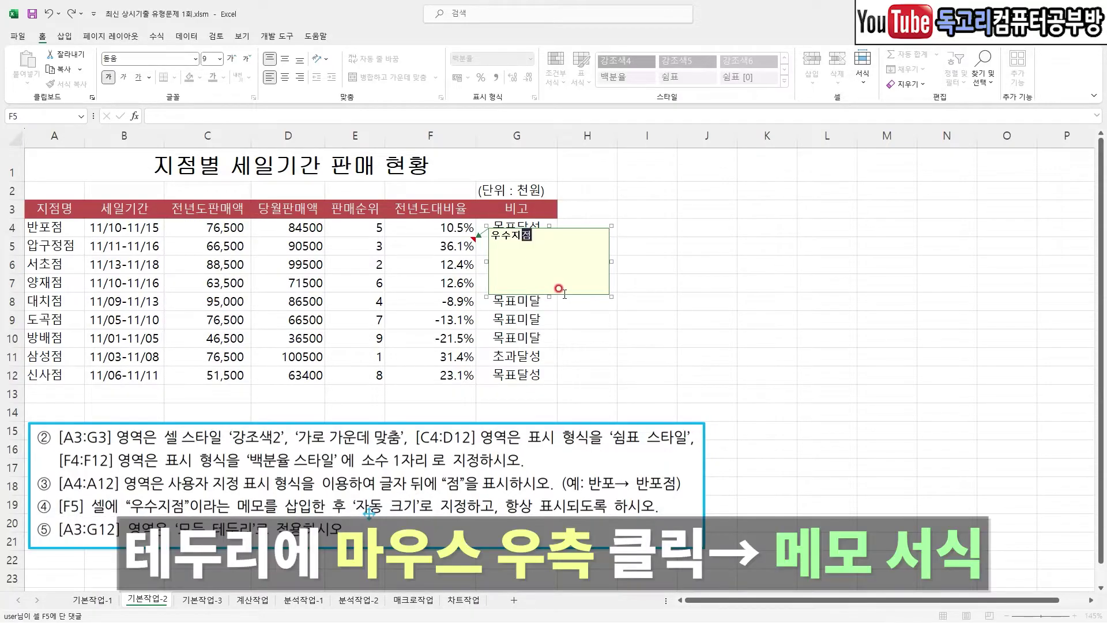
Turn on automatic size (자동 크기) in the alignment formatting of the F5 note
{"action": "mouse_move", "coordinate": [575, 299]}
{"action": "left_mouse_down"}
{"action": "mouse_move", "coordinate": [556, 301]}
{"action": "mouse_move", "coordinate": [580, 299]}
{"action": "mouse_move", "coordinate": [571, 306]}
{"action": "left_mouse_up"}
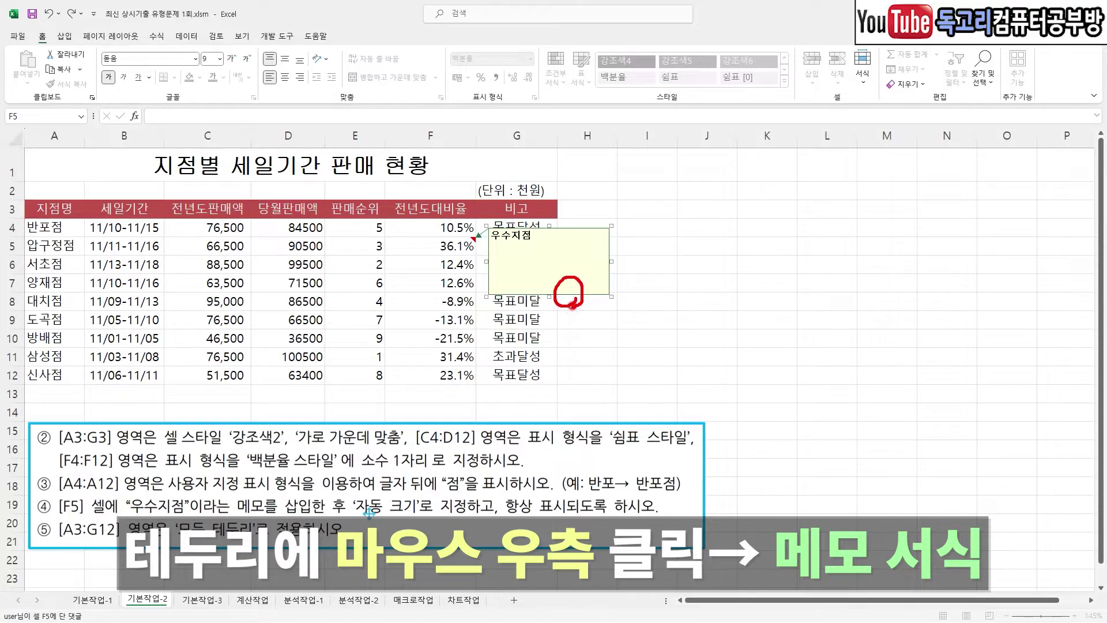
{"action": "right_click", "coordinate": [570, 295]}
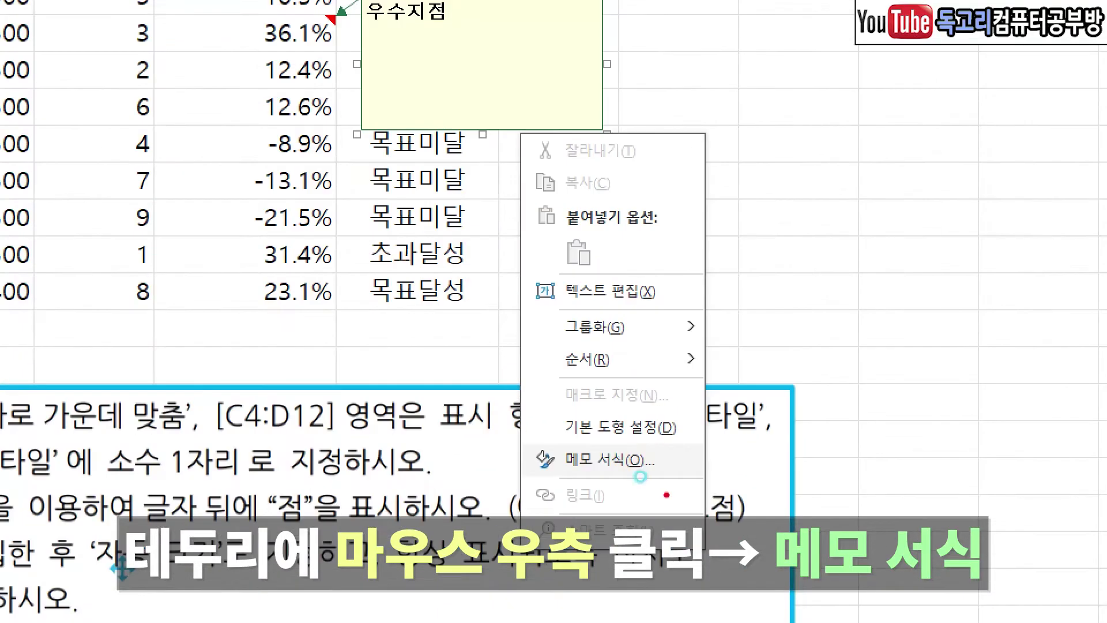
{"action": "mouse_move", "coordinate": [645, 468]}
{"action": "left_mouse_down"}
{"action": "mouse_move", "coordinate": [625, 478]}
{"action": "mouse_move", "coordinate": [683, 404]}
{"action": "mouse_move", "coordinate": [641, 511]}
{"action": "left_mouse_up"}
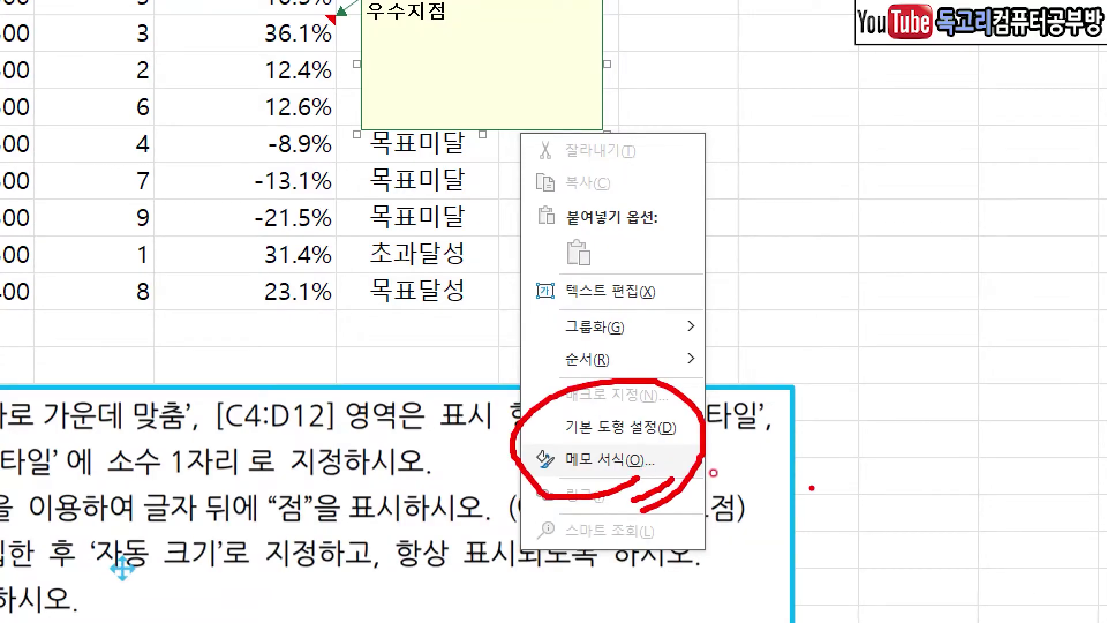
{"action": "left_click", "coordinate": [609, 460]}
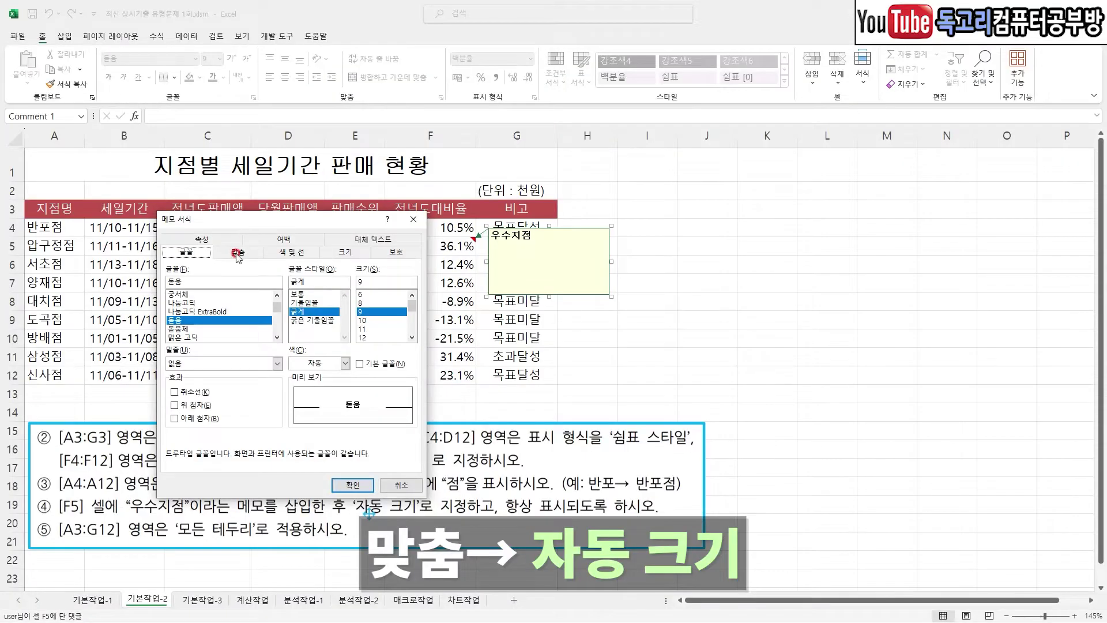
{"action": "left_click", "coordinate": [237, 254]}
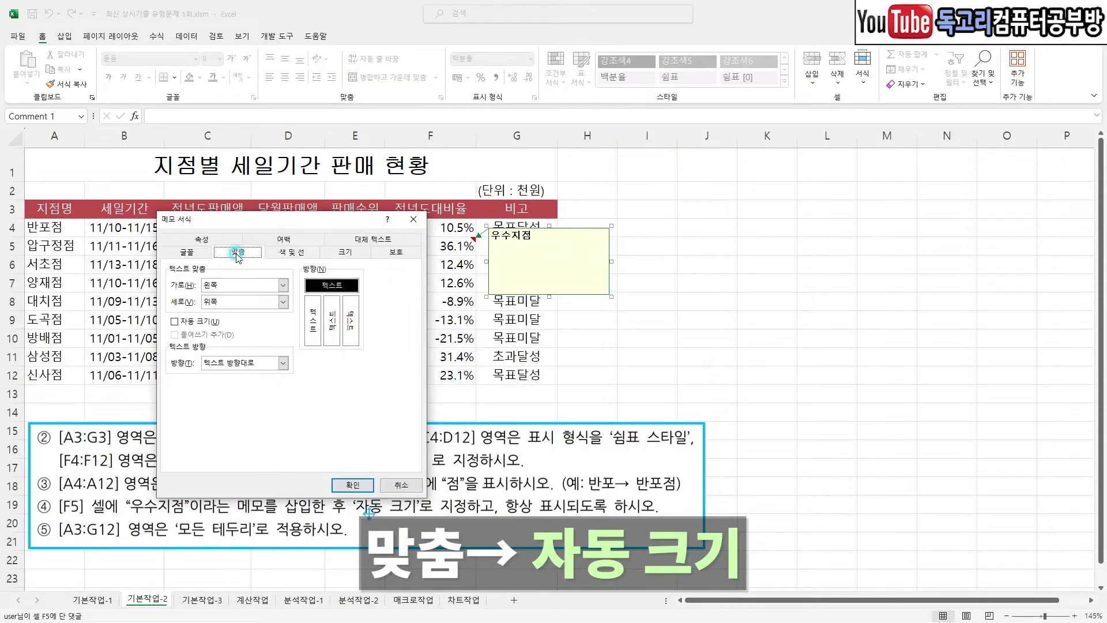
{"action": "left_click", "coordinate": [198, 321]}
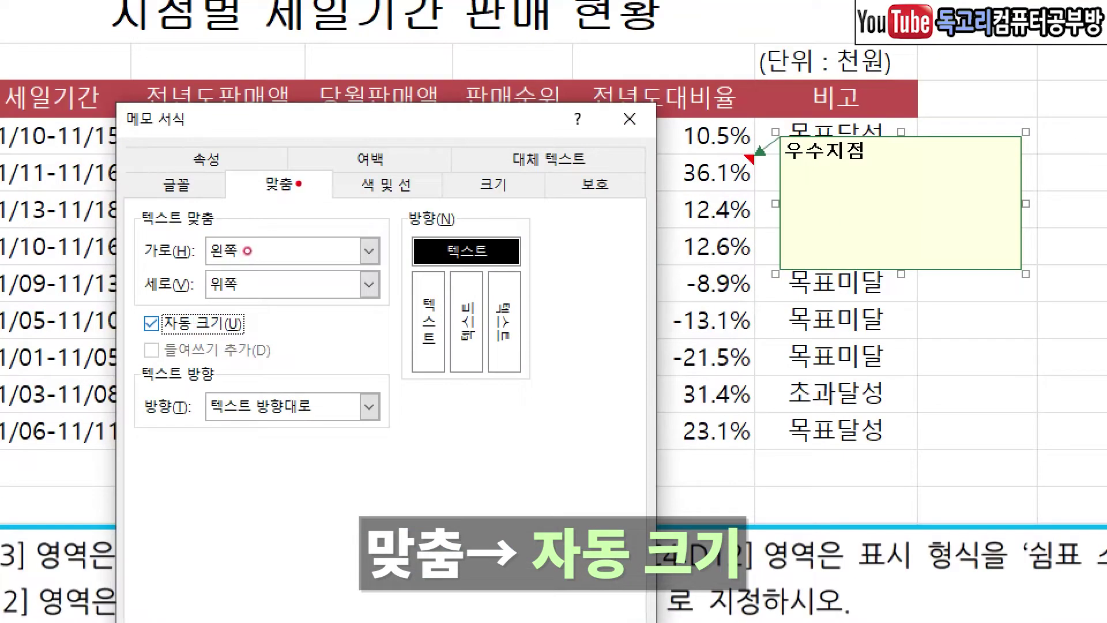
{"action": "left_click_drag", "start_coordinate": [257, 245], "coordinate": [242, 268]}
{"action": "left_click_drag", "start_coordinate": [153, 316], "coordinate": [174, 345]}
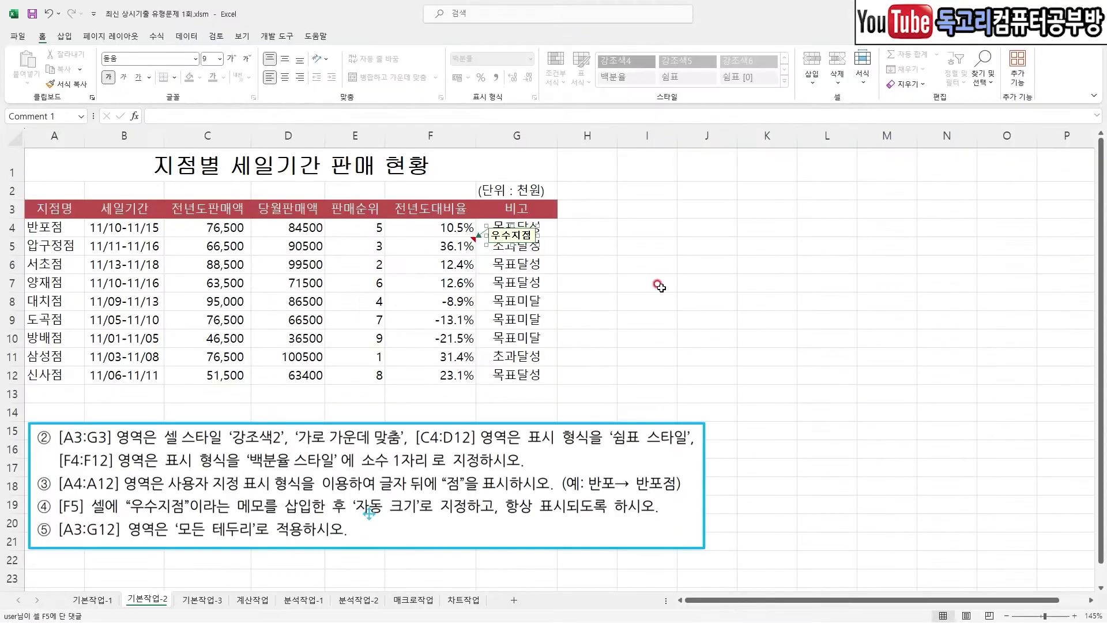
{"action": "left_click", "coordinate": [662, 285]}
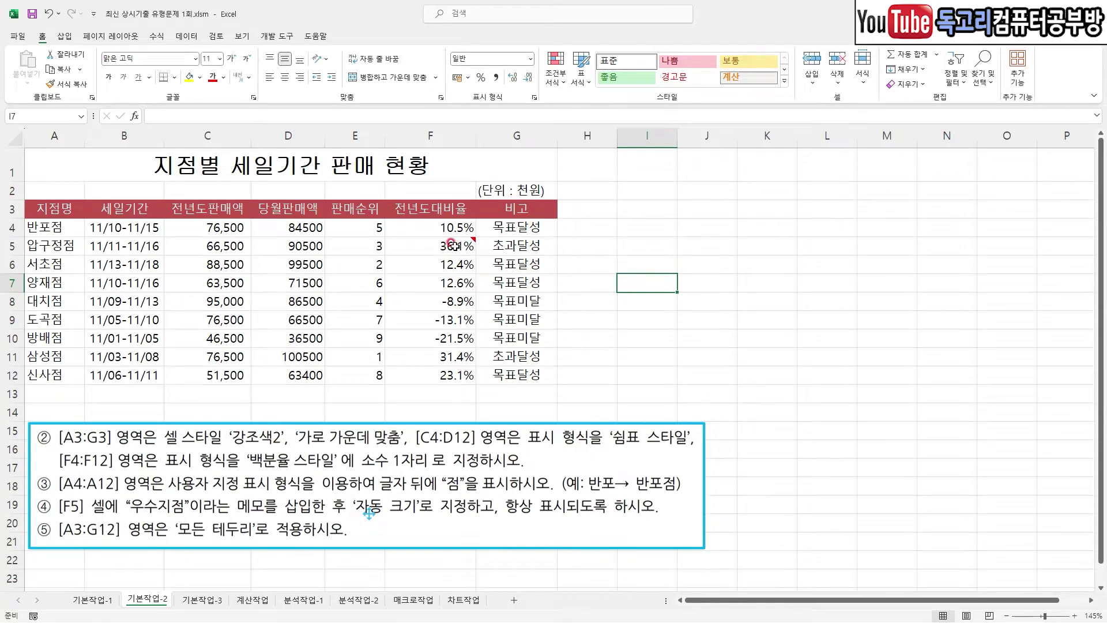
Set the note on cell F5 to be always displayed
{"action": "mouse_move", "coordinate": [452, 246]}
{"action": "left_click", "coordinate": [447, 244]}
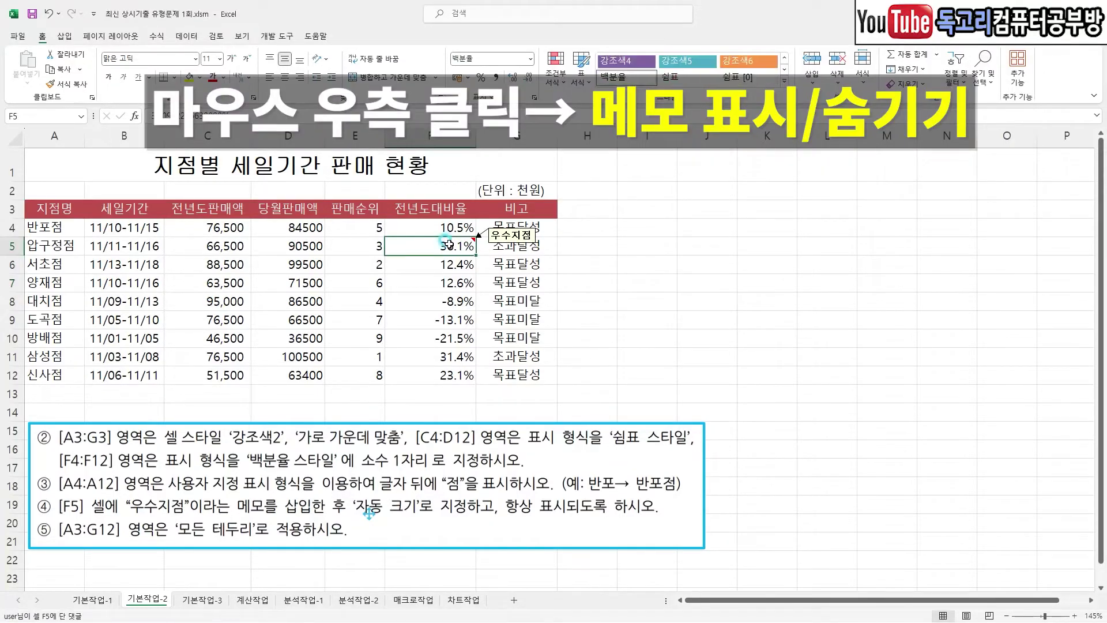
{"action": "right_click", "coordinate": [447, 243]}
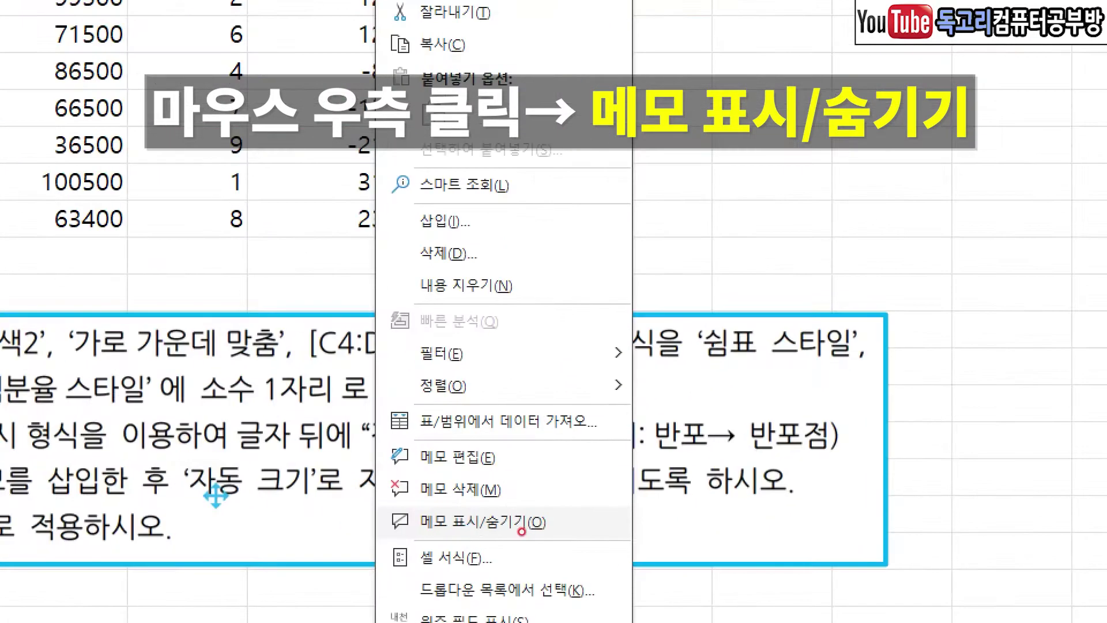
{"action": "left_click_drag", "start_coordinate": [455, 526], "coordinate": [537, 536]}
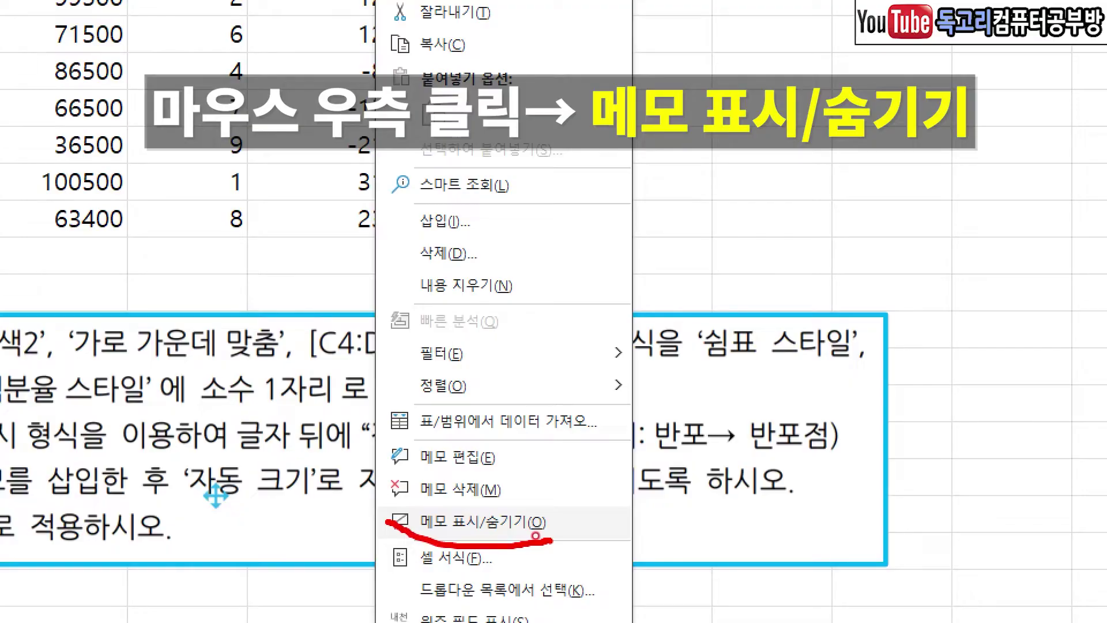
{"action": "left_click", "coordinate": [533, 534]}
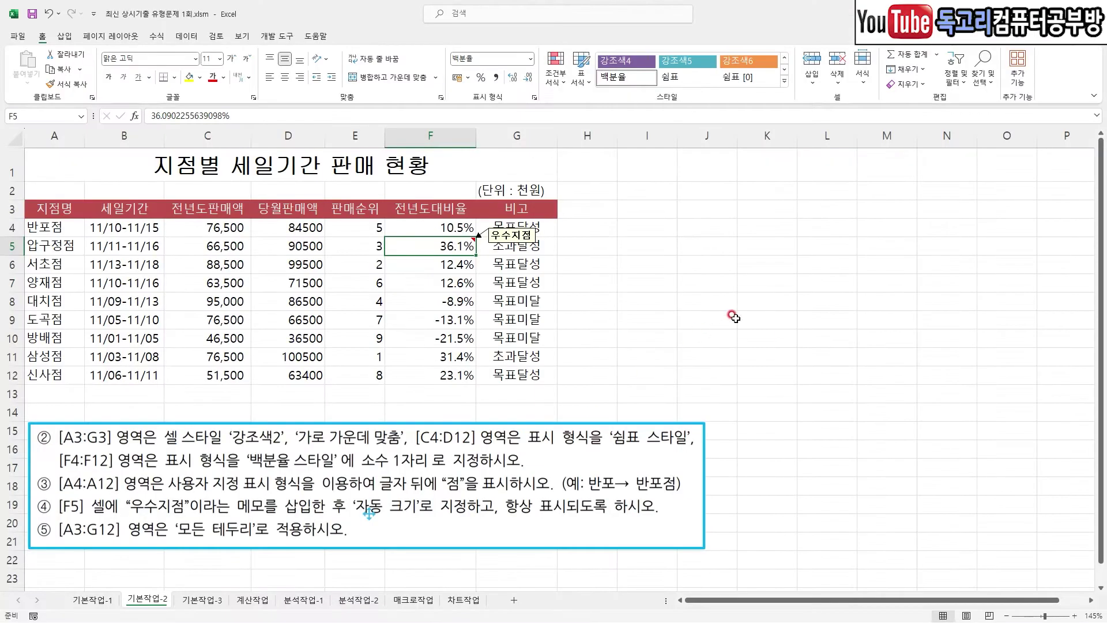
{"action": "left_click", "coordinate": [942, 97]}
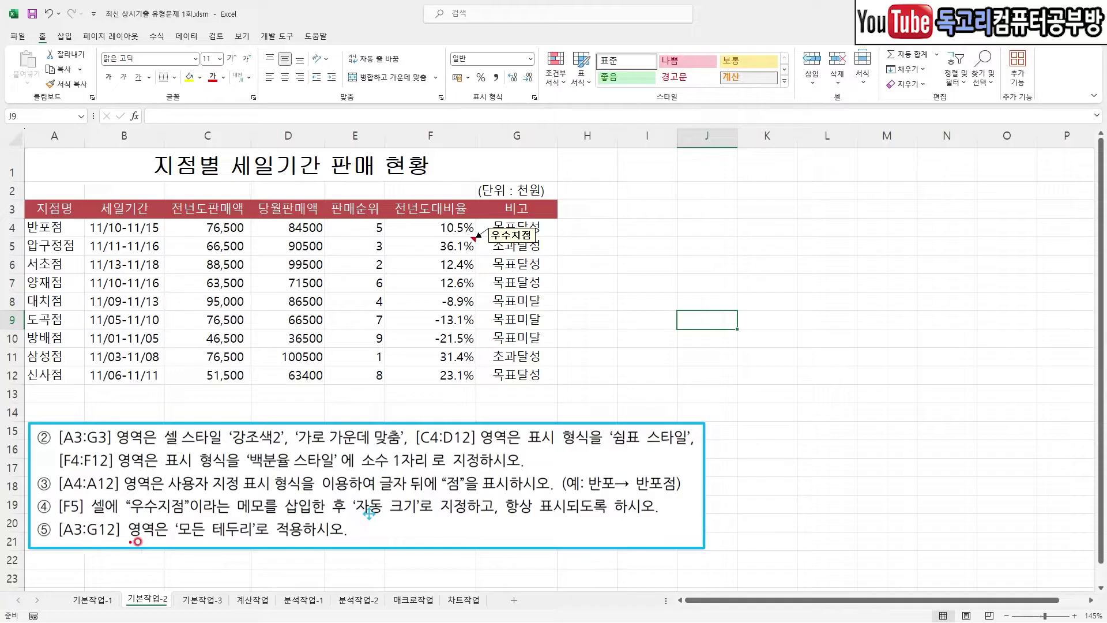
Apply all borders (모든 테두리) to the table range A3:G12
{"action": "left_click_drag", "start_coordinate": [59, 542], "coordinate": [109, 538]}
{"action": "left_click_drag", "start_coordinate": [199, 543], "coordinate": [266, 539]}
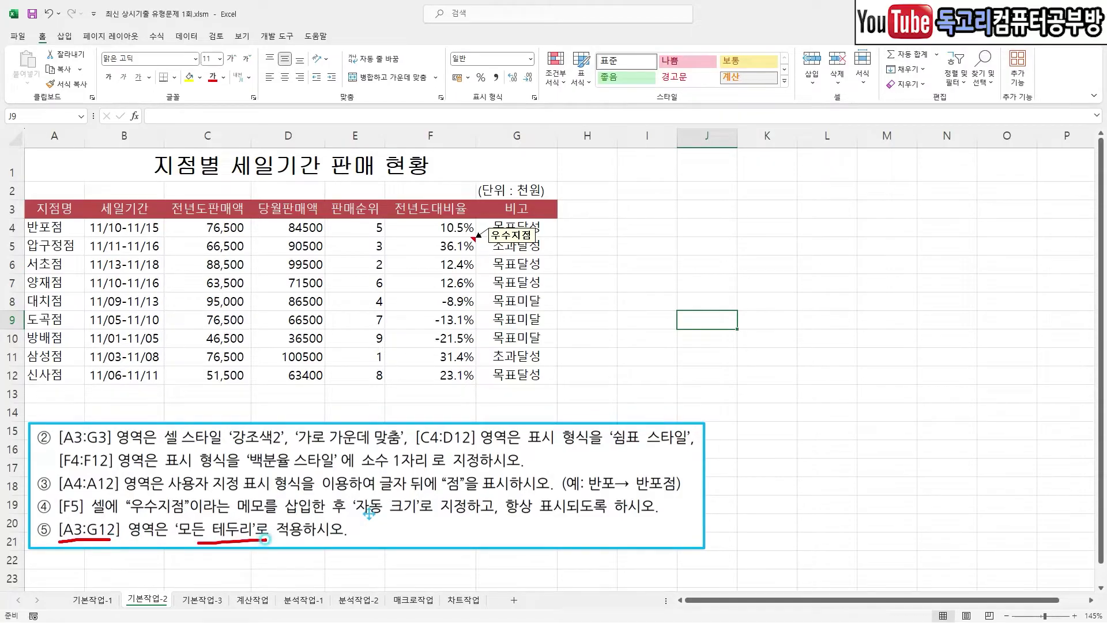
{"action": "key", "text": "Escape"}
{"action": "left_click_drag", "start_coordinate": [53, 208], "coordinate": [498, 370]}
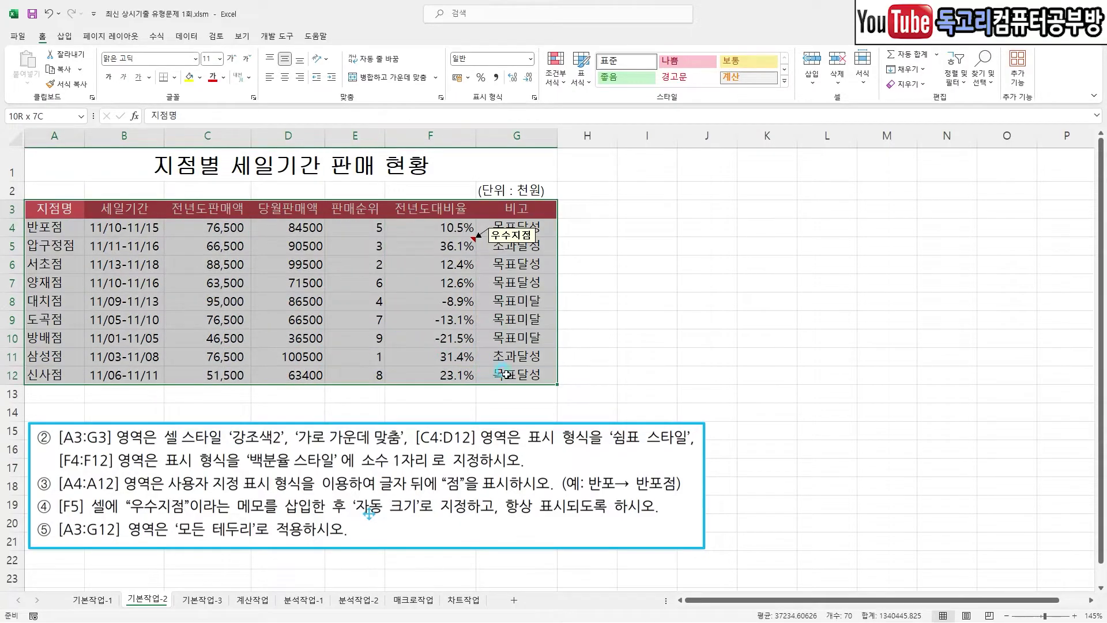
{"action": "left_click", "coordinate": [174, 78]}
{"action": "left_click", "coordinate": [219, 192]}
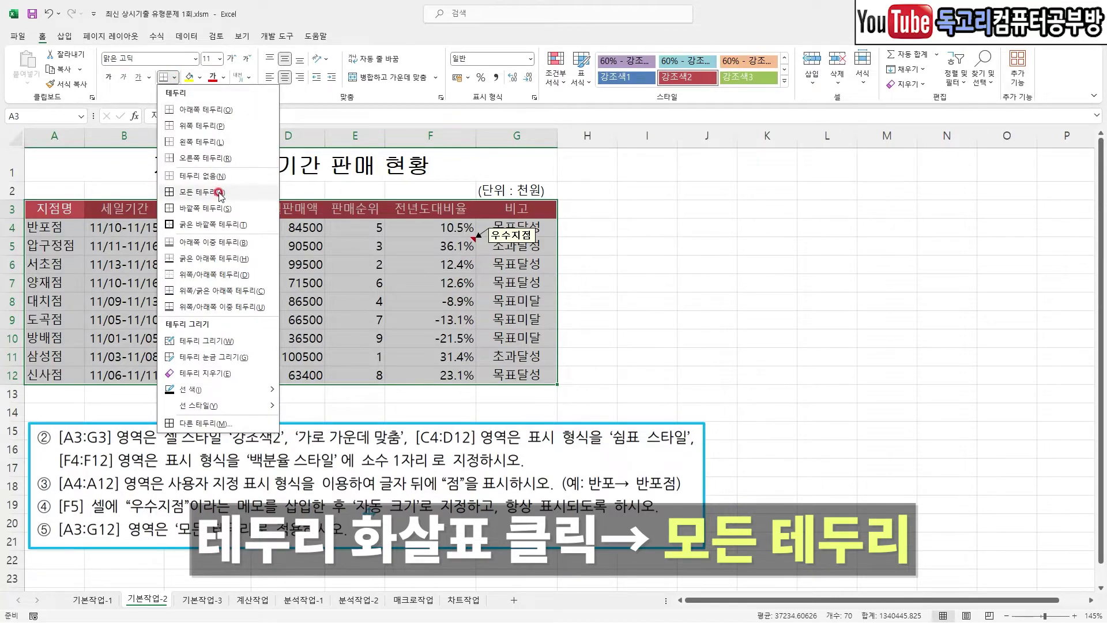
{"action": "left_click", "coordinate": [709, 263]}
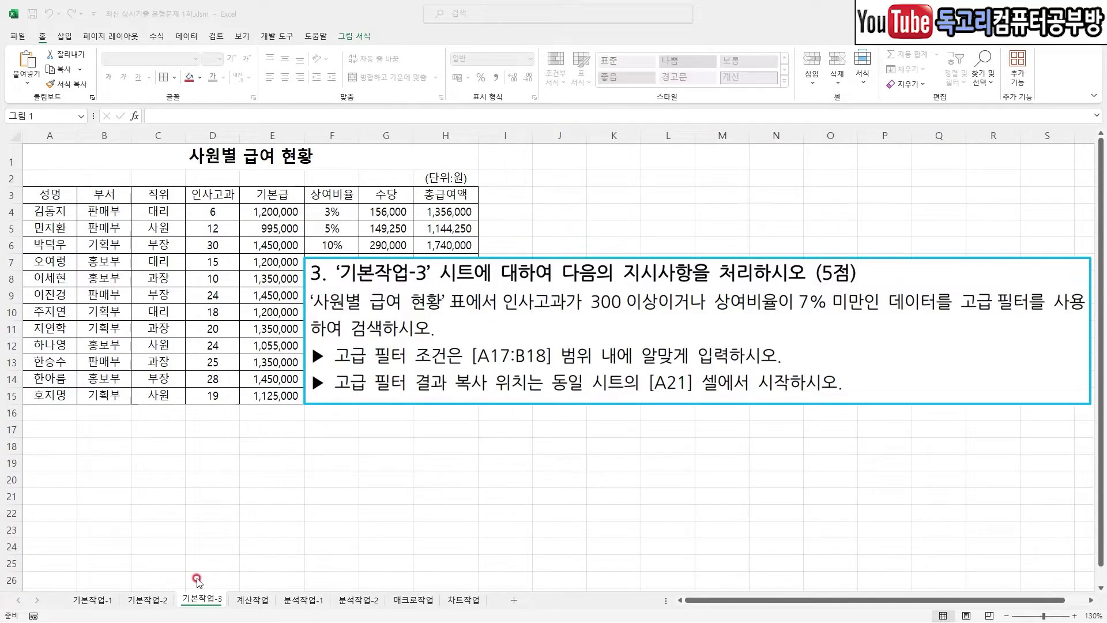
Read the 기본작업-3 task instructions for the advanced filter's conditions, criteria range and output cell
{"action": "left_click_drag", "start_coordinate": [195, 567], "coordinate": [250, 542]}
{"action": "left_click_drag", "start_coordinate": [362, 286], "coordinate": [416, 283]}
{"action": "left_click_drag", "start_coordinate": [583, 281], "coordinate": [709, 286]}
{"action": "left_click_drag", "start_coordinate": [311, 314], "coordinate": [442, 312]}
{"action": "mouse_move", "coordinate": [515, 314]}
{"action": "left_mouse_down"}
{"action": "mouse_move", "coordinate": [676, 306]}
{"action": "mouse_move", "coordinate": [634, 297]}
{"action": "mouse_move", "coordinate": [721, 311]}
{"action": "mouse_move", "coordinate": [706, 327]}
{"action": "left_mouse_up"}
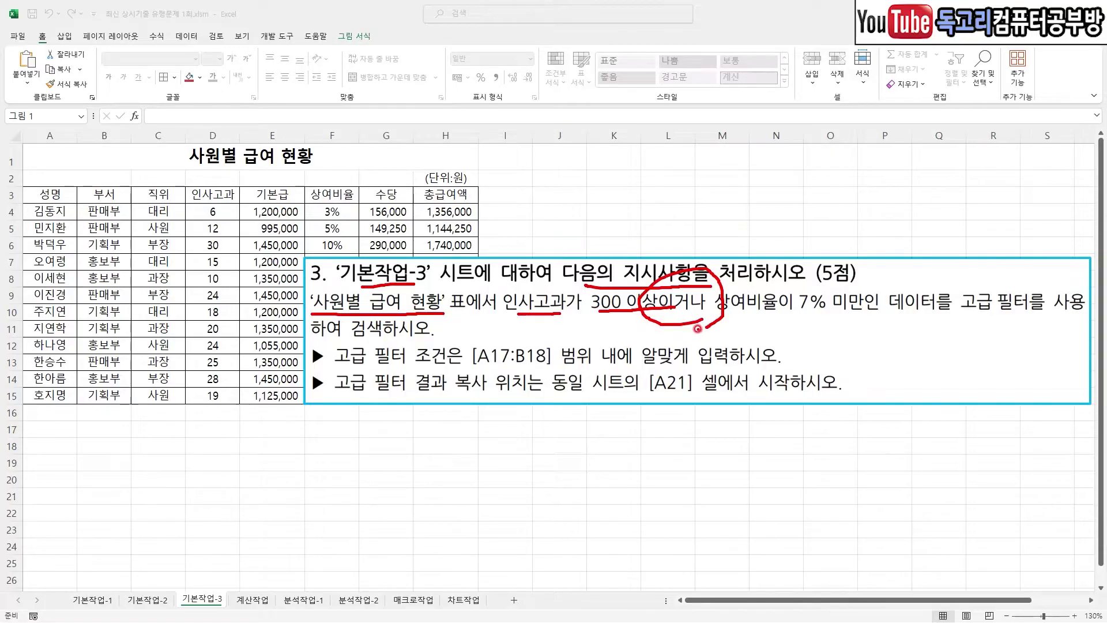
{"action": "key", "text": "e"}
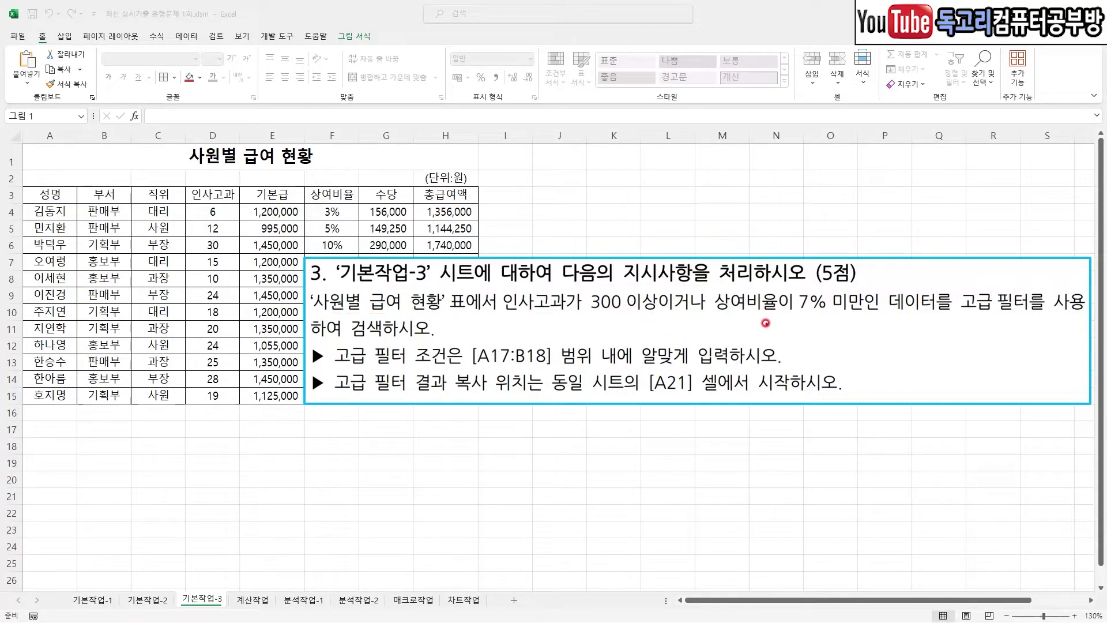
{"action": "left_click_drag", "start_coordinate": [735, 320], "coordinate": [846, 315]}
{"action": "left_click_drag", "start_coordinate": [967, 317], "coordinate": [1043, 319]}
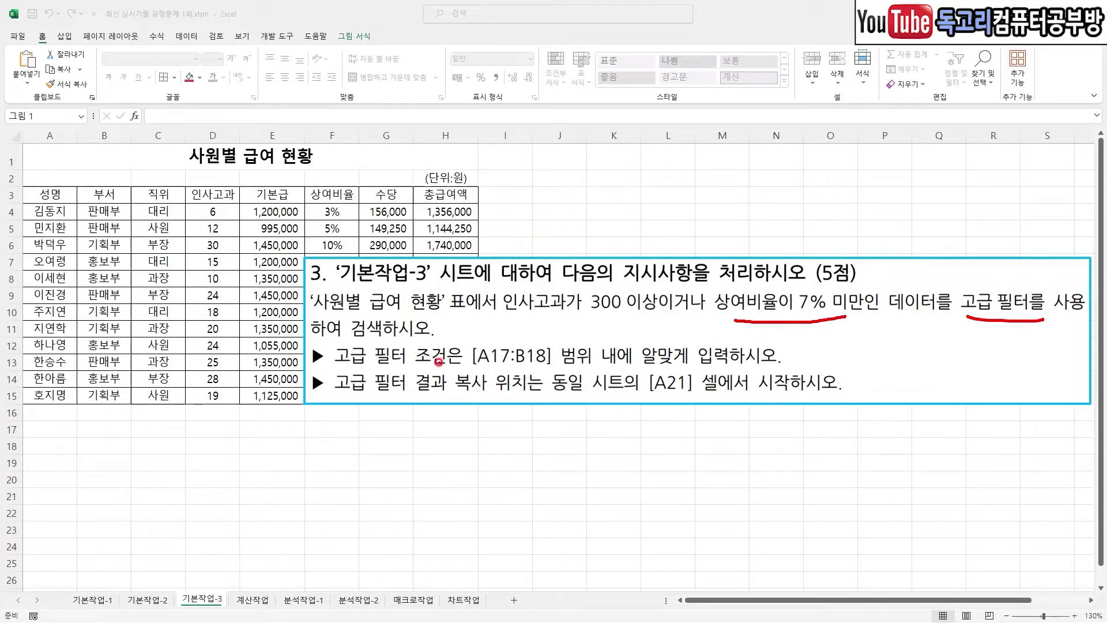
{"action": "left_click_drag", "start_coordinate": [416, 367], "coordinate": [502, 365]}
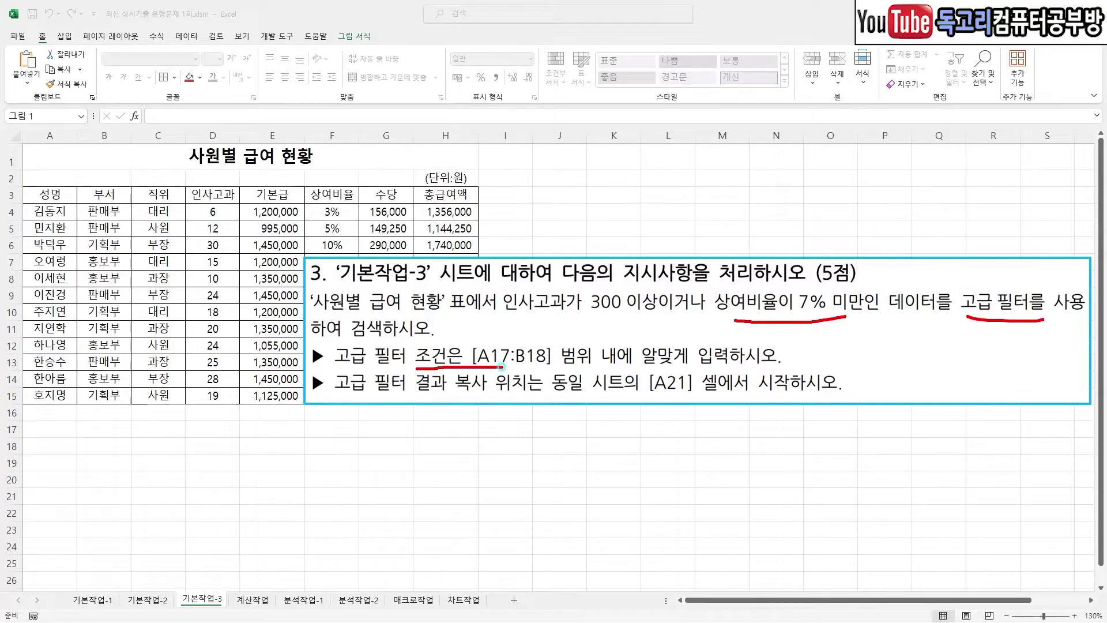
{"action": "mouse_move", "coordinate": [656, 398]}
{"action": "left_mouse_down"}
{"action": "mouse_move", "coordinate": [637, 383]}
{"action": "mouse_move", "coordinate": [675, 403]}
{"action": "left_mouse_up"}
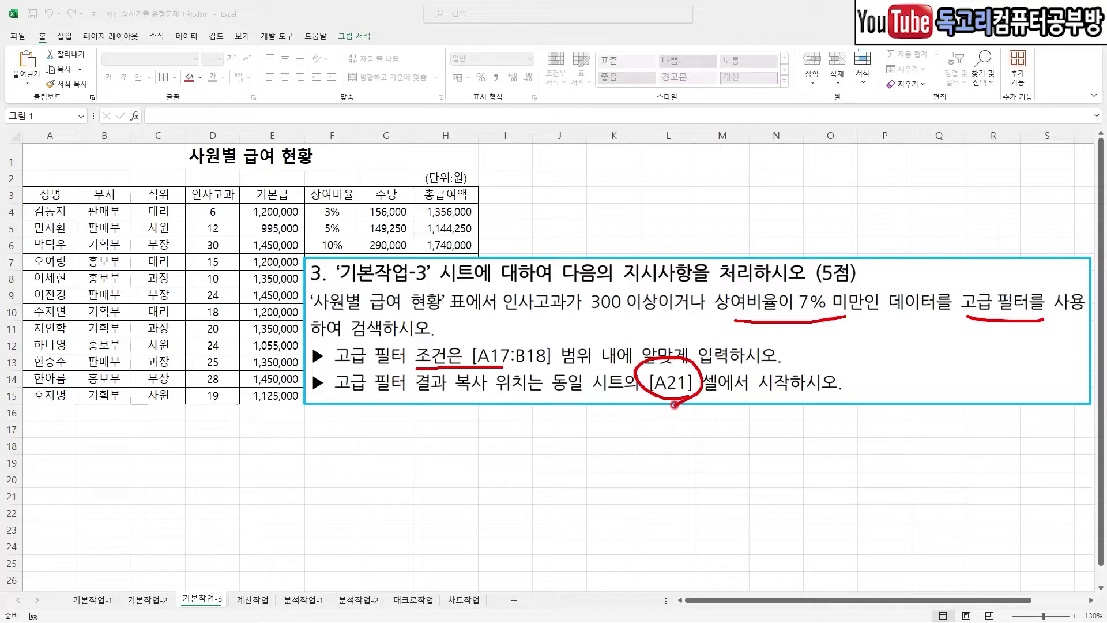
{"action": "key", "text": "e"}
{"action": "left_click_drag", "start_coordinate": [514, 317], "coordinate": [636, 317]}
{"action": "mouse_move", "coordinate": [512, 368]}
{"action": "left_mouse_down"}
{"action": "mouse_move", "coordinate": [502, 375]}
{"action": "mouse_move", "coordinate": [478, 337]}
{"action": "mouse_move", "coordinate": [510, 374]}
{"action": "left_mouse_up"}
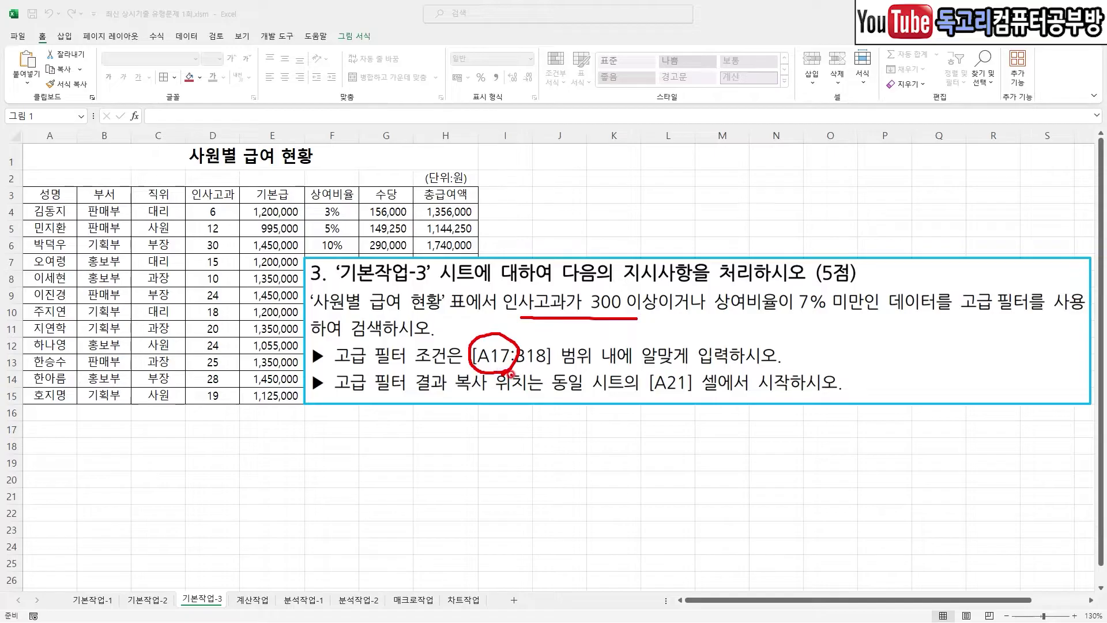
{"action": "key", "text": "e"}
{"action": "key", "text": "Escape"}
Copy the 인사고과 header from D3 into A17 and enter the condition >=300 in A18
{"action": "left_click", "coordinate": [208, 194]}
{"action": "key", "text": "ctrl+2"}
{"action": "mouse_move", "coordinate": [227, 200]}
{"action": "left_mouse_down"}
{"action": "mouse_move", "coordinate": [214, 207]}
{"action": "mouse_move", "coordinate": [219, 180]}
{"action": "mouse_move", "coordinate": [220, 211]}
{"action": "left_mouse_up"}
{"action": "key", "text": "Escape"}
{"action": "key", "text": "ctrl+c"}
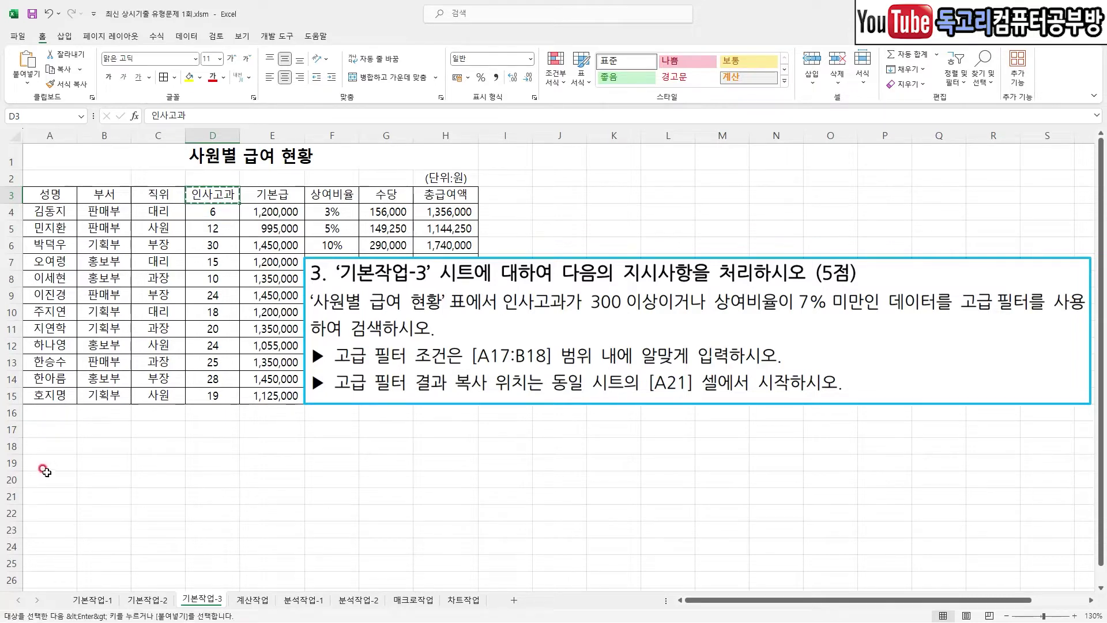
{"action": "left_click", "coordinate": [53, 429]}
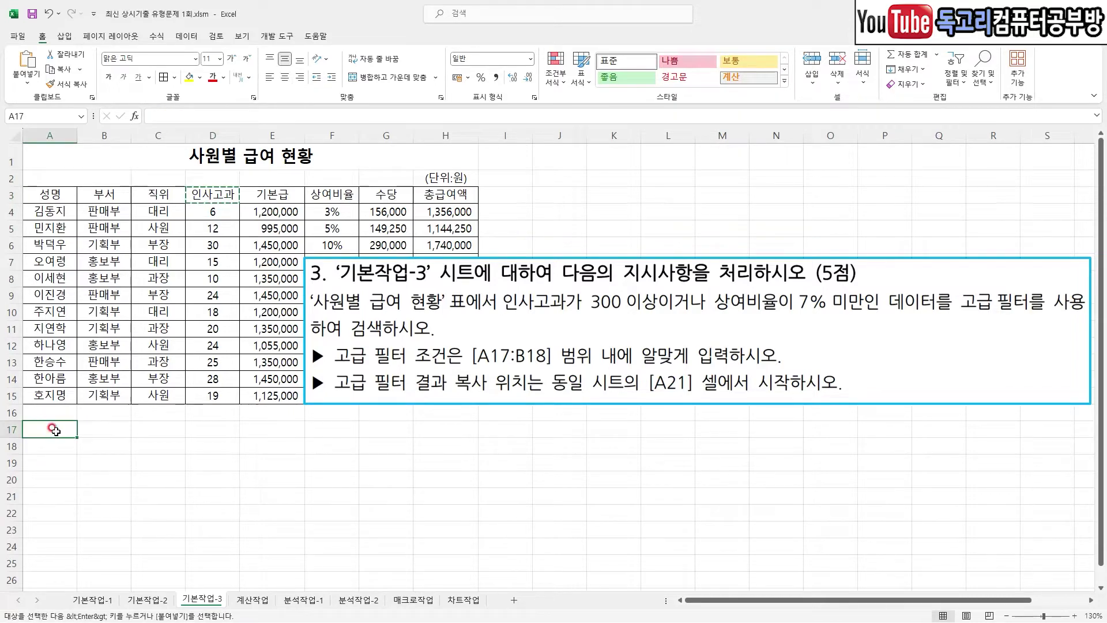
{"action": "key", "text": "ctrl+v"}
{"action": "key", "text": "Down"}
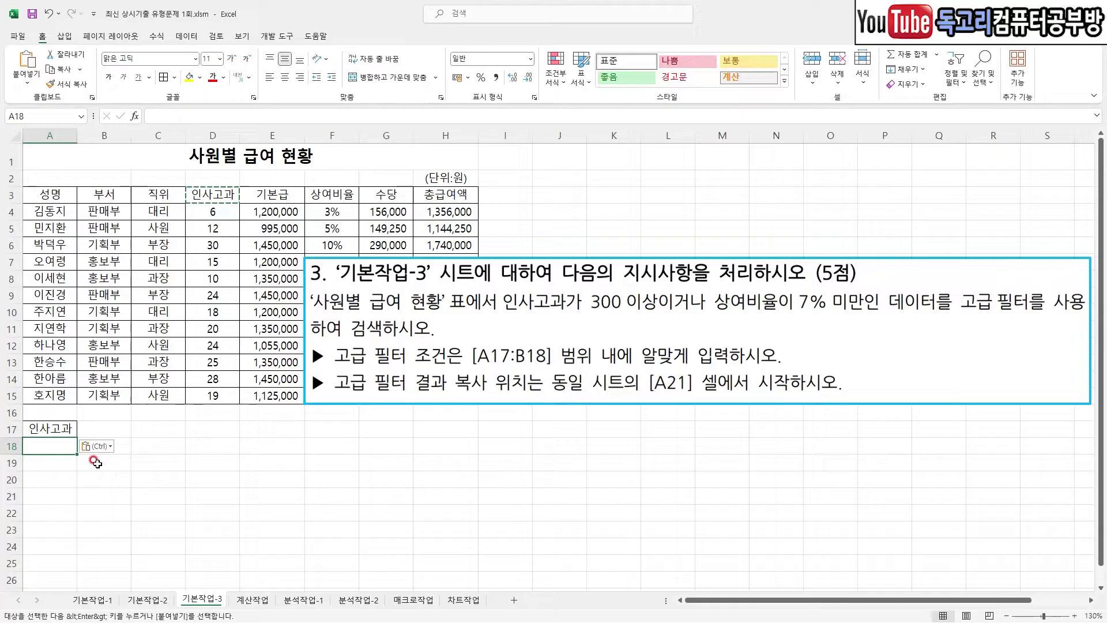
{"action": "type", "text": ">"}
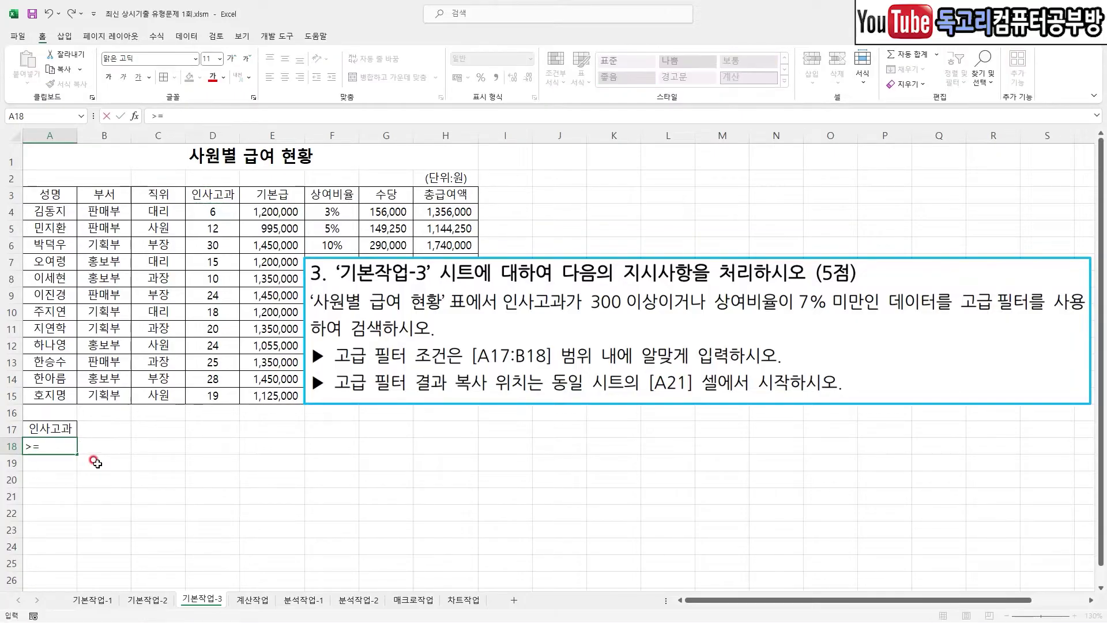
{"action": "type", "text": "=300"}
{"action": "key", "text": "Return"}
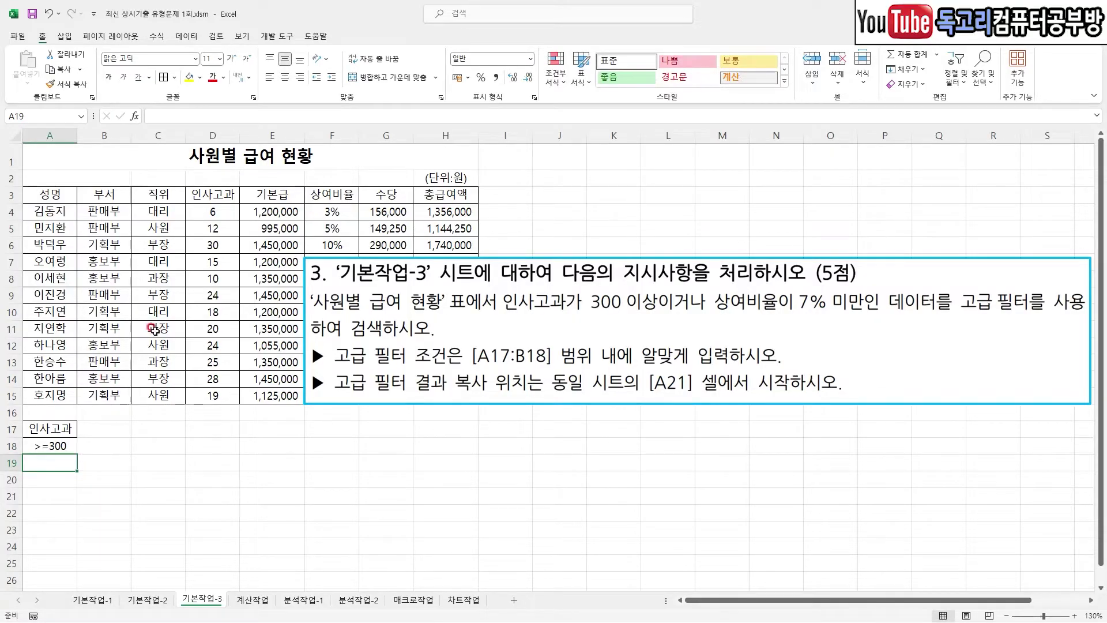
Copy the 상여비율 header from F3 into B17 and enter the condition <7% in B19
{"action": "left_click_drag", "start_coordinate": [737, 323], "coordinate": [857, 323]}
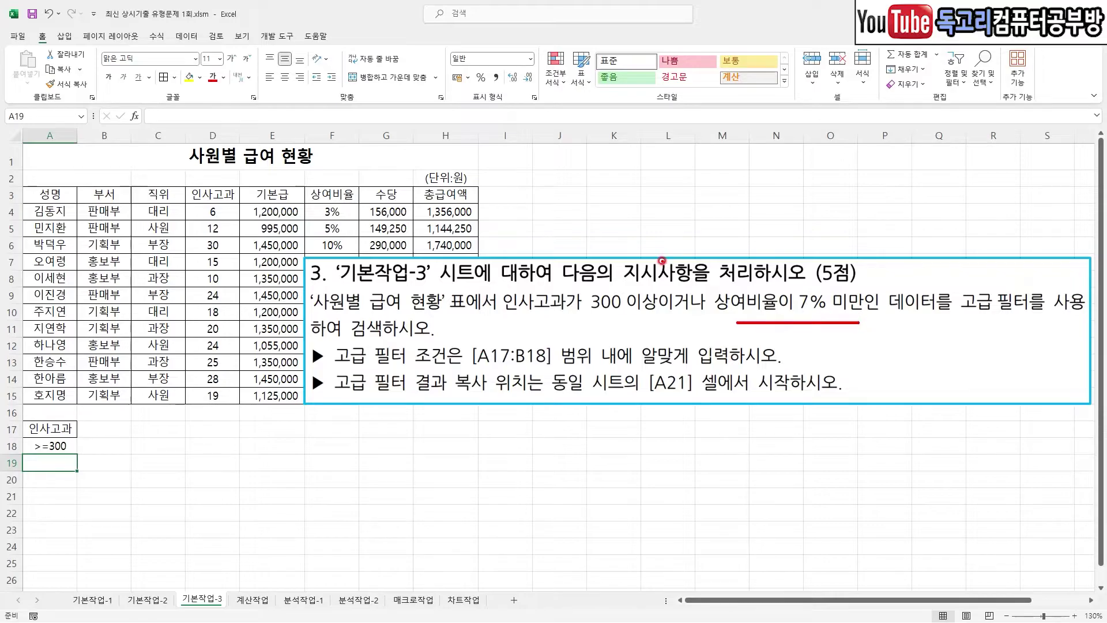
{"action": "left_click", "coordinate": [340, 191]}
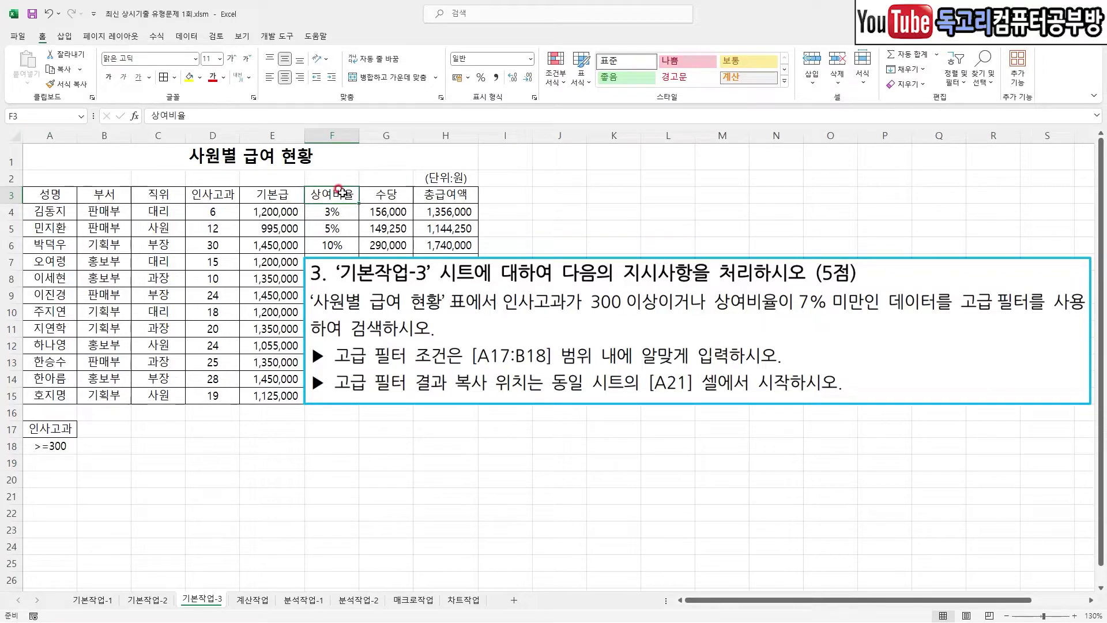
{"action": "key", "text": "ctrl+c"}
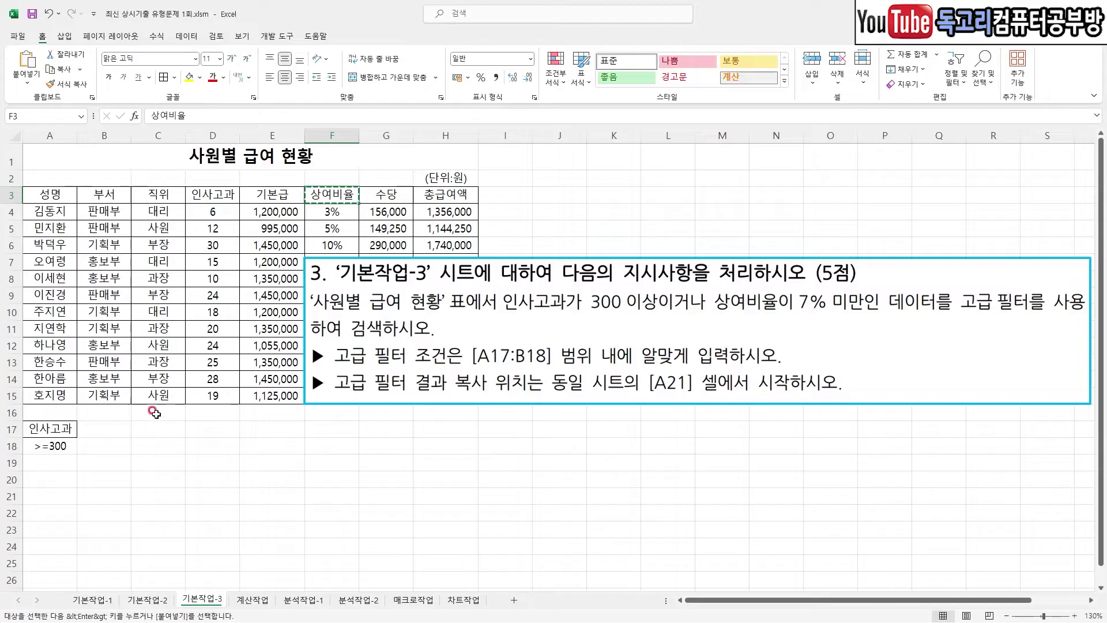
{"action": "left_click", "coordinate": [109, 429]}
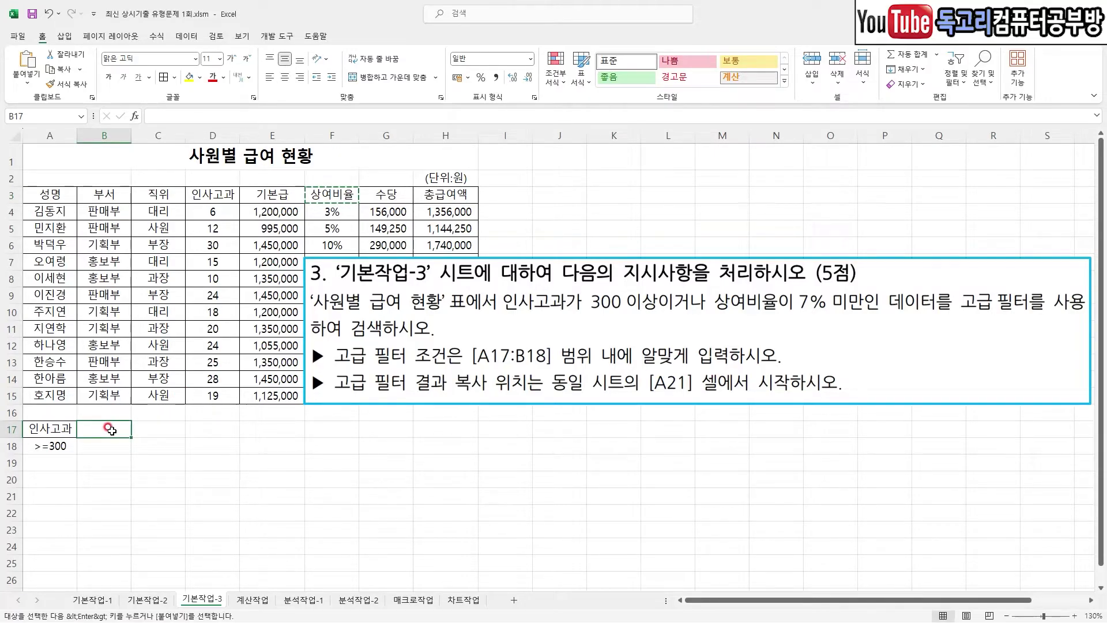
{"action": "key", "text": "ctrl+v"}
{"action": "left_click", "coordinate": [104, 457]}
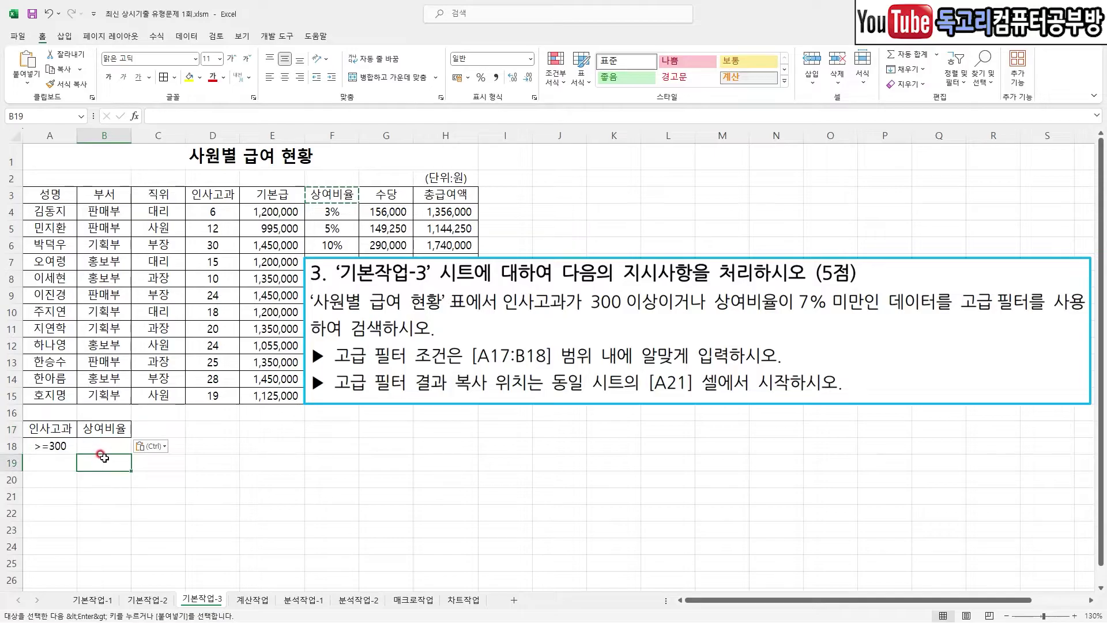
{"action": "mouse_move", "coordinate": [124, 435]}
{"action": "left_mouse_down"}
{"action": "mouse_move", "coordinate": [98, 452]}
{"action": "mouse_move", "coordinate": [116, 456]}
{"action": "mouse_move", "coordinate": [105, 468]}
{"action": "left_mouse_up"}
{"action": "type", "text": "<7%"}
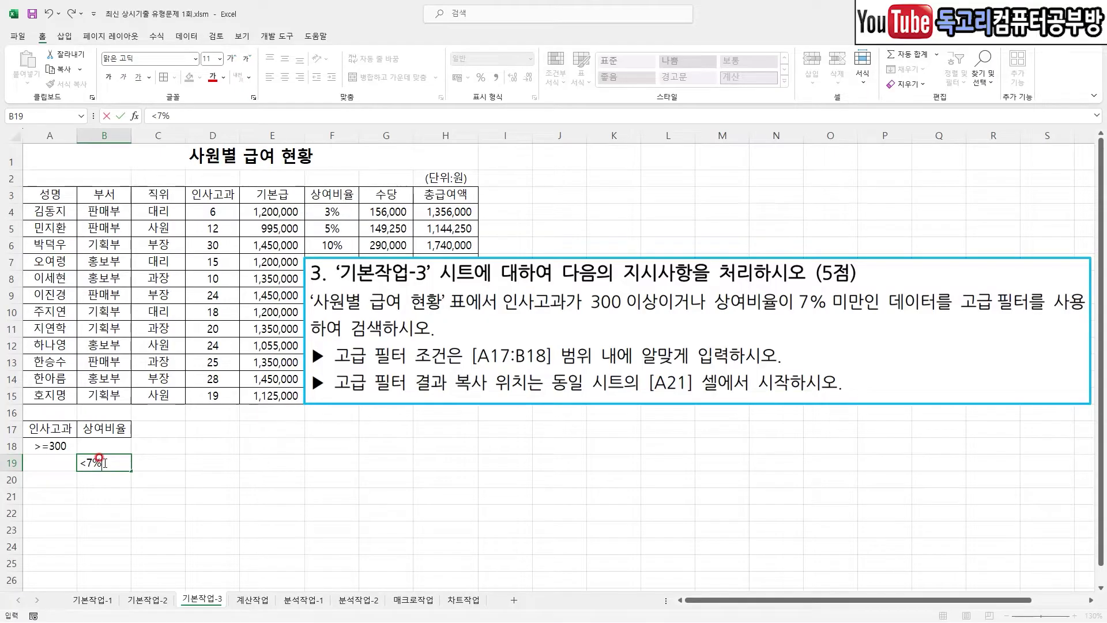
{"action": "key", "text": "Return"}
Move the instruction picture beside the salary table so that it no longer covers the data
{"action": "left_click", "coordinate": [327, 509]}
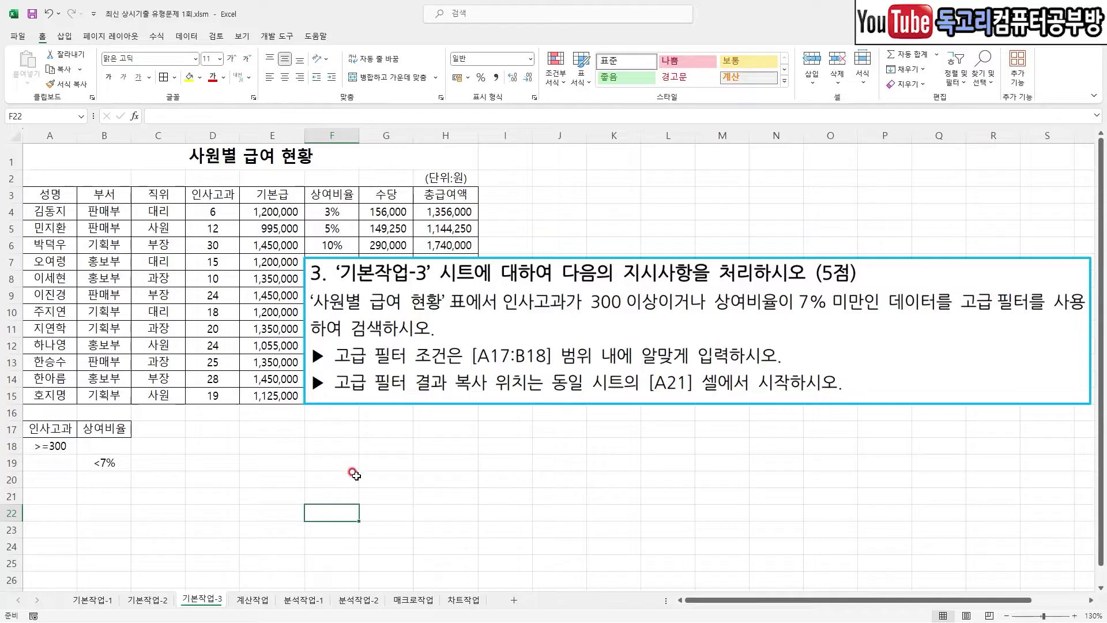
{"action": "left_click_drag", "start_coordinate": [416, 336], "coordinate": [612, 339]}
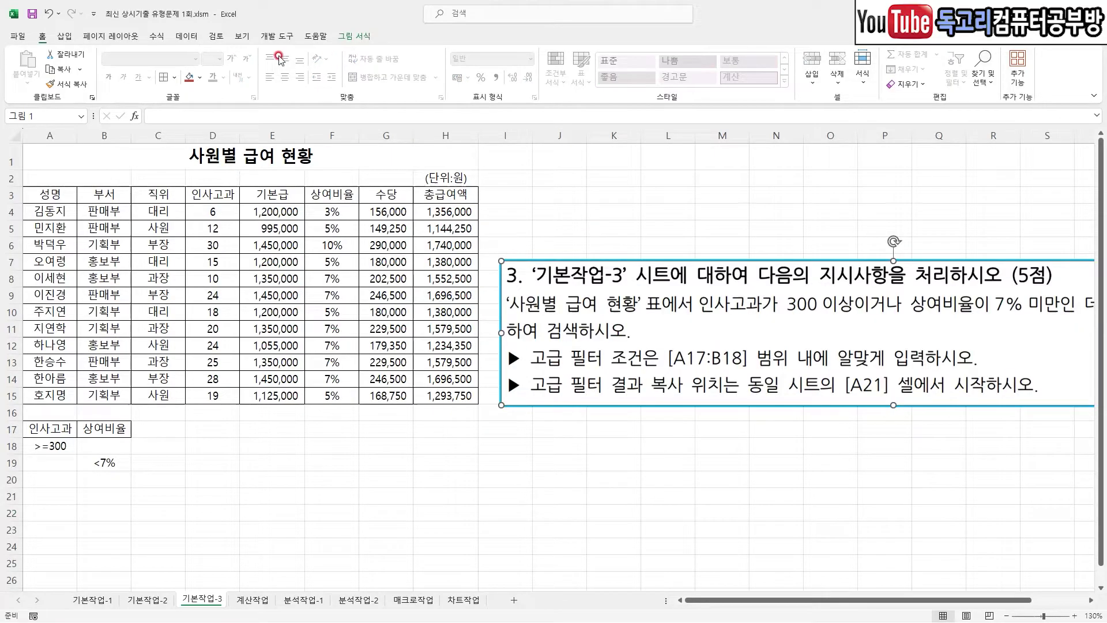
{"action": "left_click", "coordinate": [399, 484]}
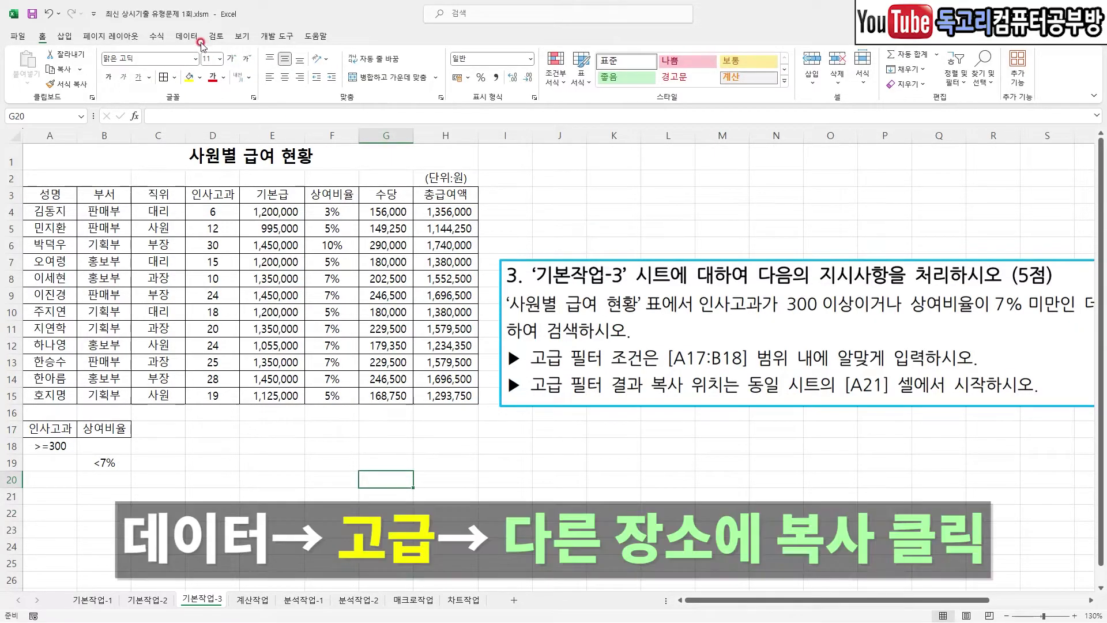
Start the advanced filter (고급 필터) and choose to copy the results to another location (다른 장소에 복사)
{"action": "left_click", "coordinate": [186, 36]}
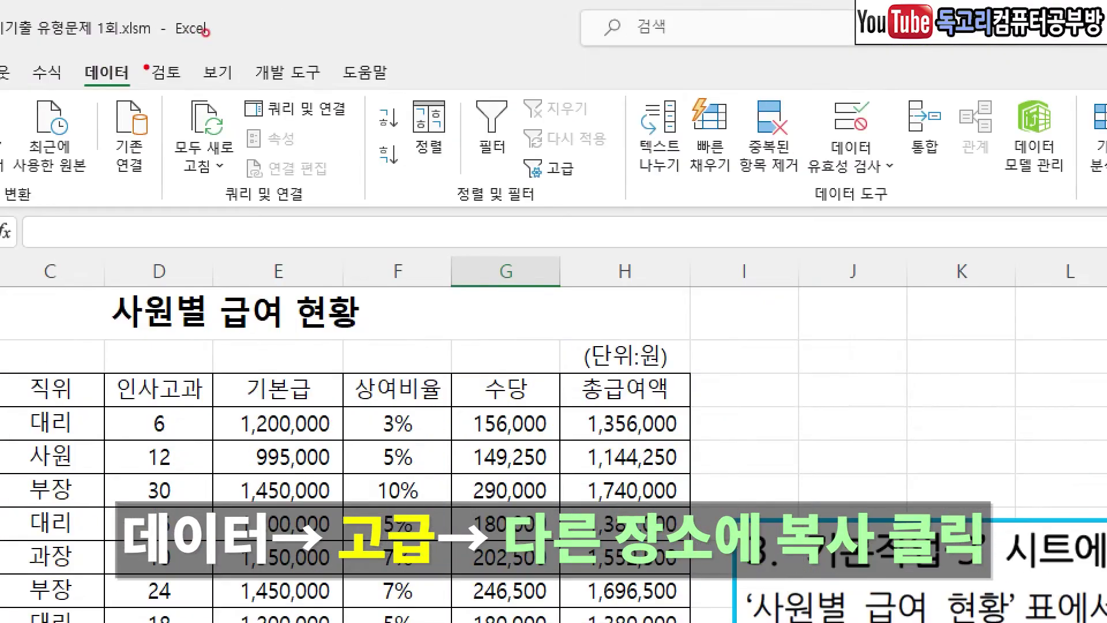
{"action": "left_click_drag", "start_coordinate": [52, 10], "coordinate": [20, 62]}
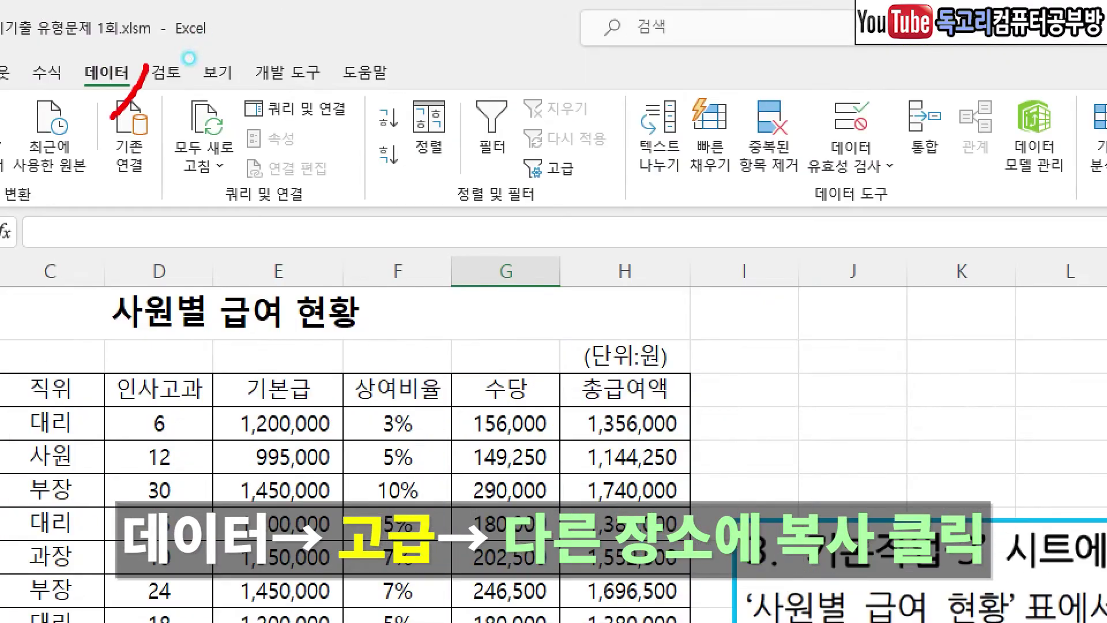
{"action": "left_click_drag", "start_coordinate": [520, 114], "coordinate": [426, 137]}
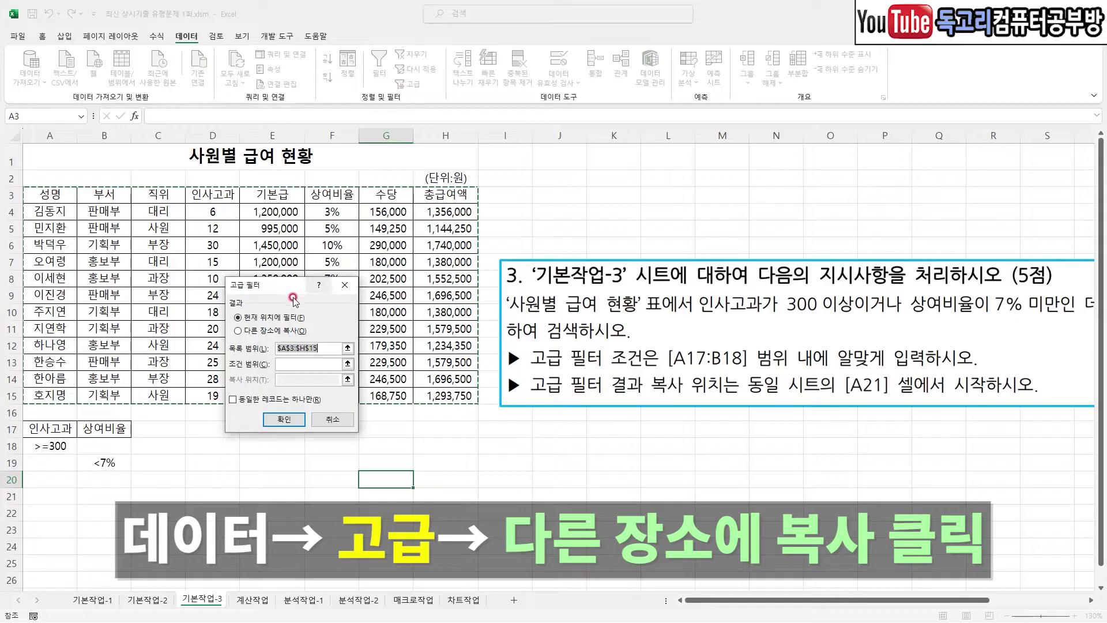
{"action": "mouse_move", "coordinate": [286, 292]}
{"action": "left_mouse_down"}
{"action": "mouse_move", "coordinate": [518, 306]}
{"action": "mouse_move", "coordinate": [541, 291]}
{"action": "left_mouse_up"}
{"action": "left_click", "coordinate": [528, 328]}
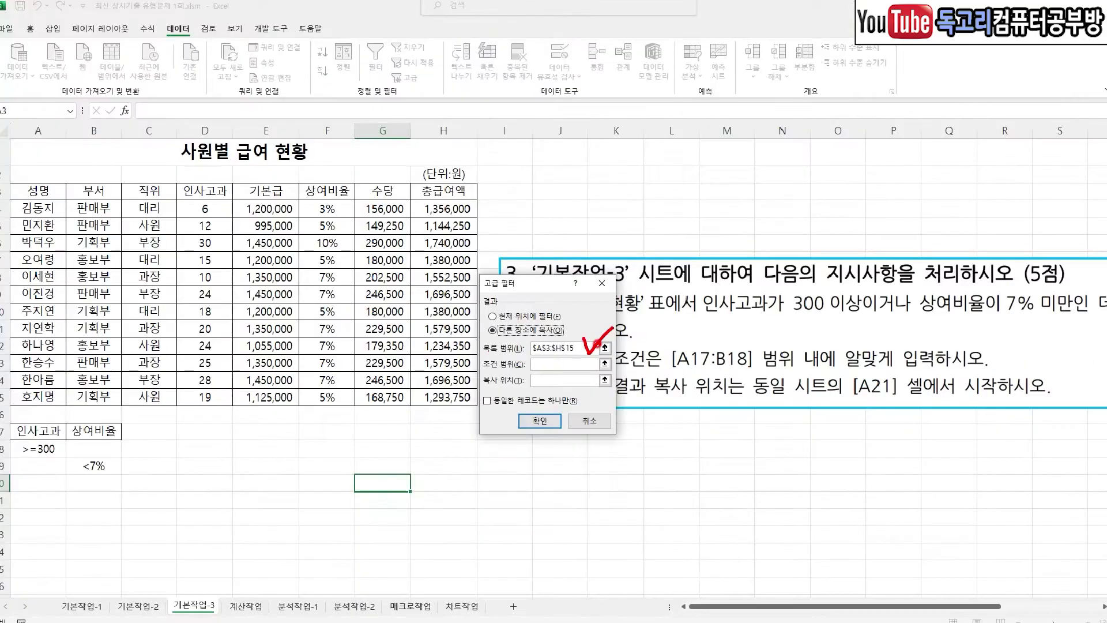
Clear the advanced filter's prefilled list range (목록 범위) and set it to A3:H15
{"action": "left_click", "coordinate": [641, 354]}
{"action": "key", "text": "BackSpace"}
{"action": "key", "text": "BackSpace"}
{"action": "key", "text": "BackSpace"}
{"action": "key", "text": "BackSpace"}
{"action": "key", "text": "BackSpace"}
{"action": "key", "text": "BackSpace"}
{"action": "key", "text": "BackSpace"}
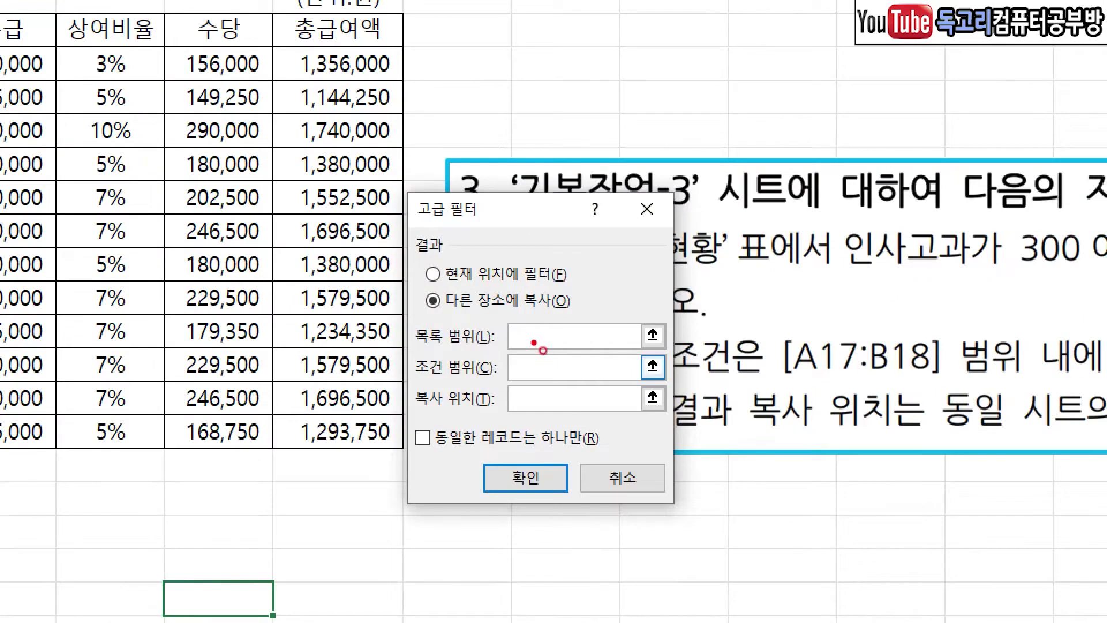
{"action": "mouse_move", "coordinate": [534, 331]}
{"action": "left_mouse_down"}
{"action": "mouse_move", "coordinate": [544, 347]}
{"action": "mouse_move", "coordinate": [573, 327]}
{"action": "left_mouse_up"}
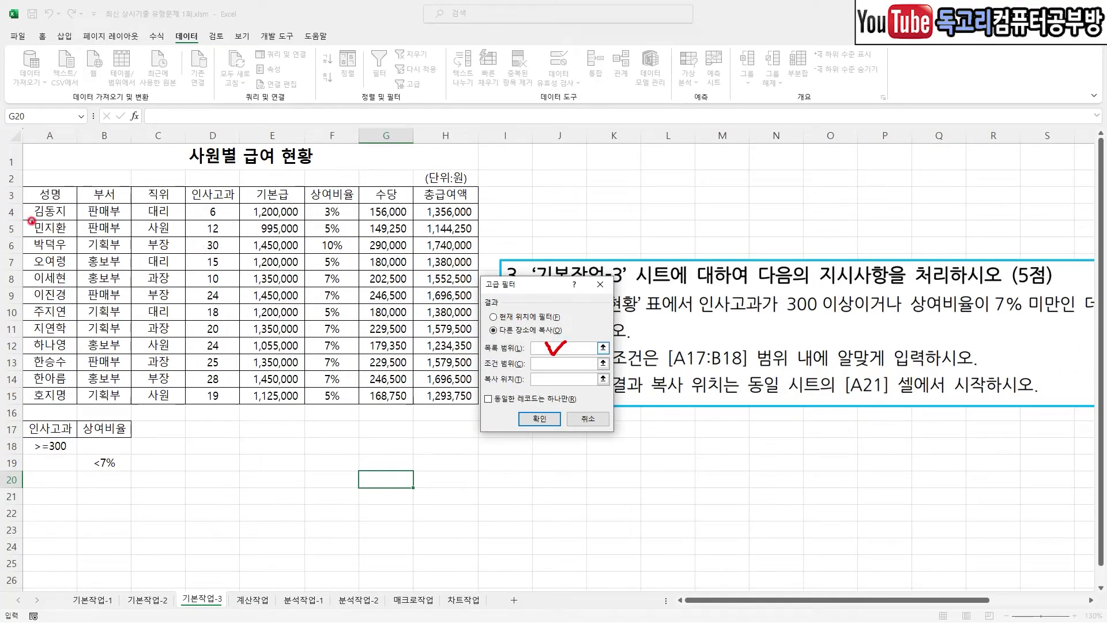
{"action": "mouse_move", "coordinate": [36, 201]}
{"action": "left_mouse_down"}
{"action": "mouse_move", "coordinate": [271, 341]}
{"action": "mouse_move", "coordinate": [426, 394]}
{"action": "mouse_move", "coordinate": [389, 411]}
{"action": "left_mouse_up"}
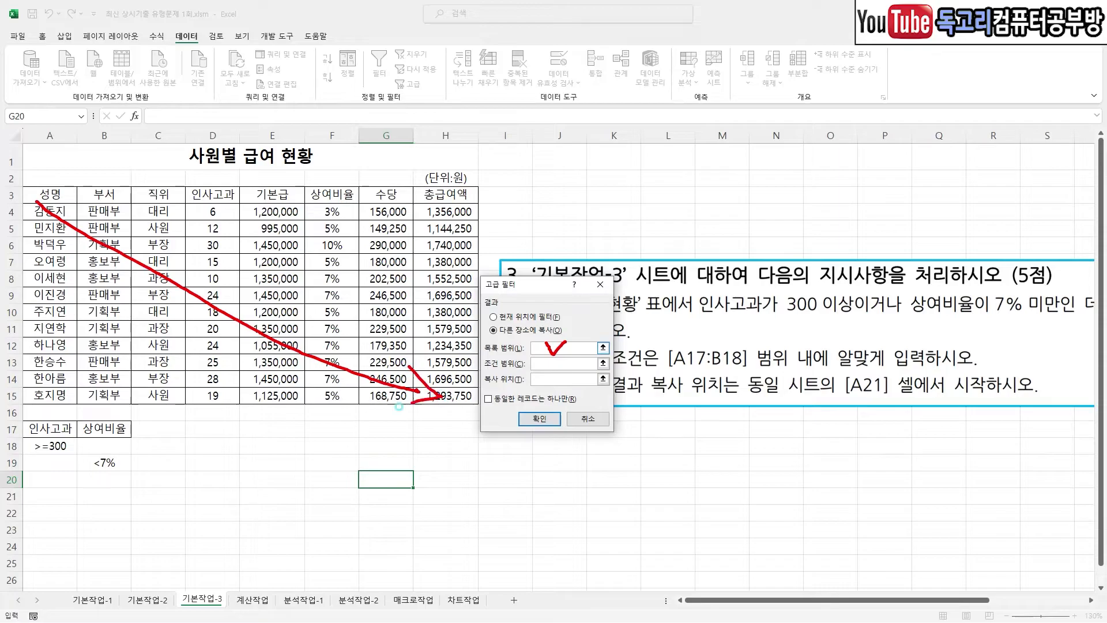
{"action": "key", "text": "Escape"}
{"action": "left_click_drag", "start_coordinate": [38, 196], "coordinate": [422, 391]}
{"action": "mouse_move", "coordinate": [58, 196]}
{"action": "left_mouse_down"}
{"action": "mouse_move", "coordinate": [441, 395]}
{"action": "mouse_move", "coordinate": [414, 409]}
{"action": "left_mouse_up"}
Set the advanced filter's criteria range (조건 범위) to A17:B19
{"action": "left_click_drag", "start_coordinate": [519, 356], "coordinate": [561, 357]}
{"action": "left_click_drag", "start_coordinate": [538, 360], "coordinate": [564, 361]}
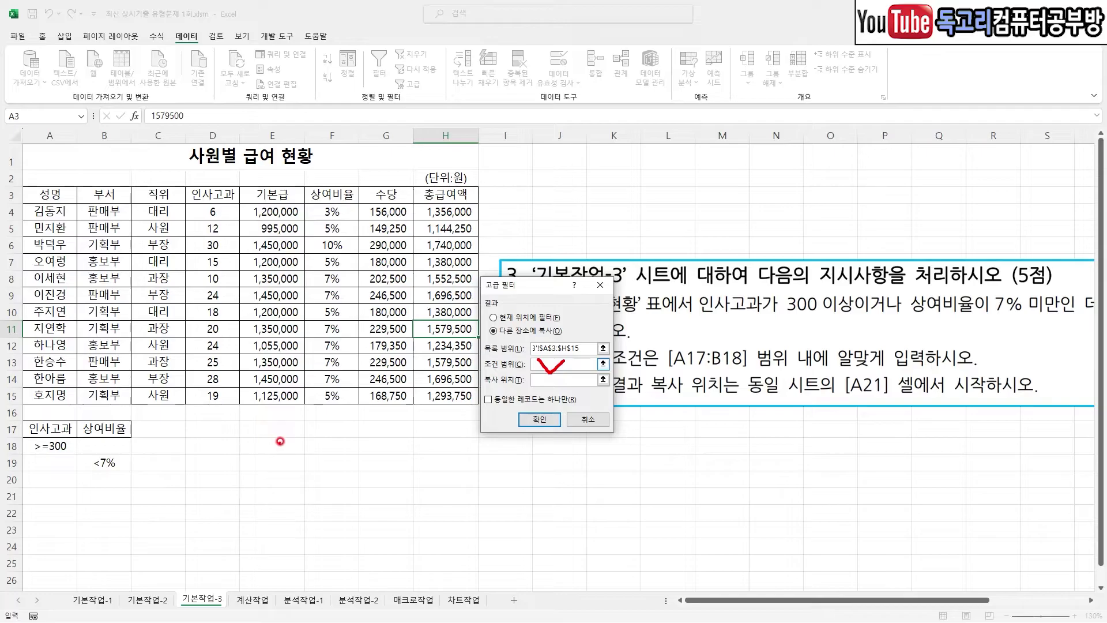
{"action": "left_click_drag", "start_coordinate": [47, 429], "coordinate": [95, 456]}
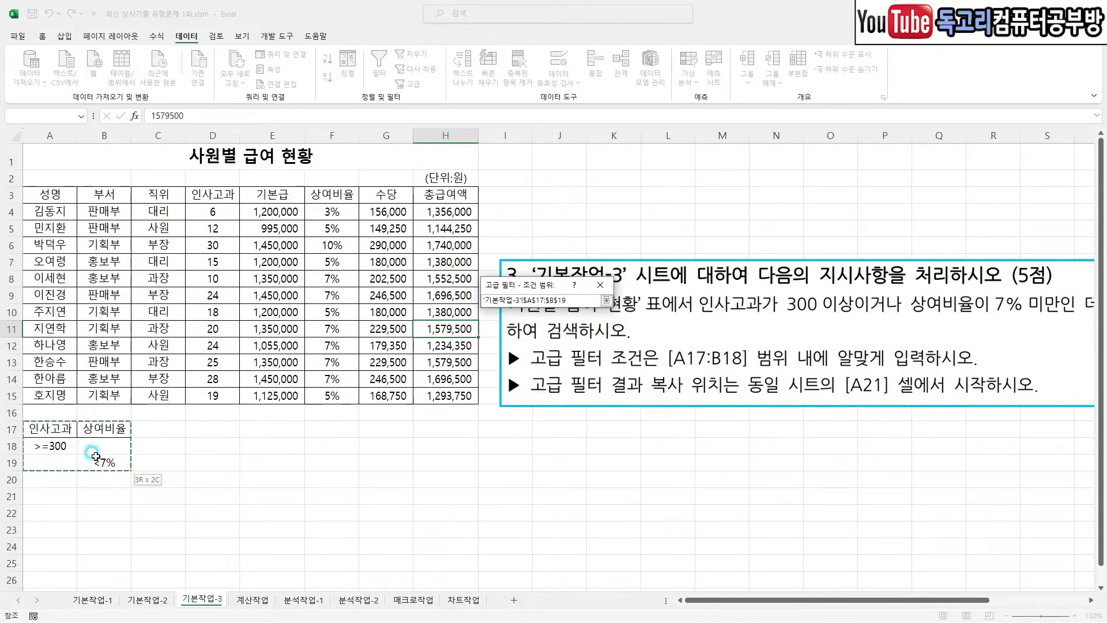
{"action": "left_click_drag", "start_coordinate": [96, 456], "coordinate": [95, 455]}
{"action": "mouse_move", "coordinate": [121, 471]}
{"action": "left_mouse_down"}
{"action": "mouse_move", "coordinate": [66, 466]}
{"action": "mouse_move", "coordinate": [122, 419]}
{"action": "left_mouse_up"}
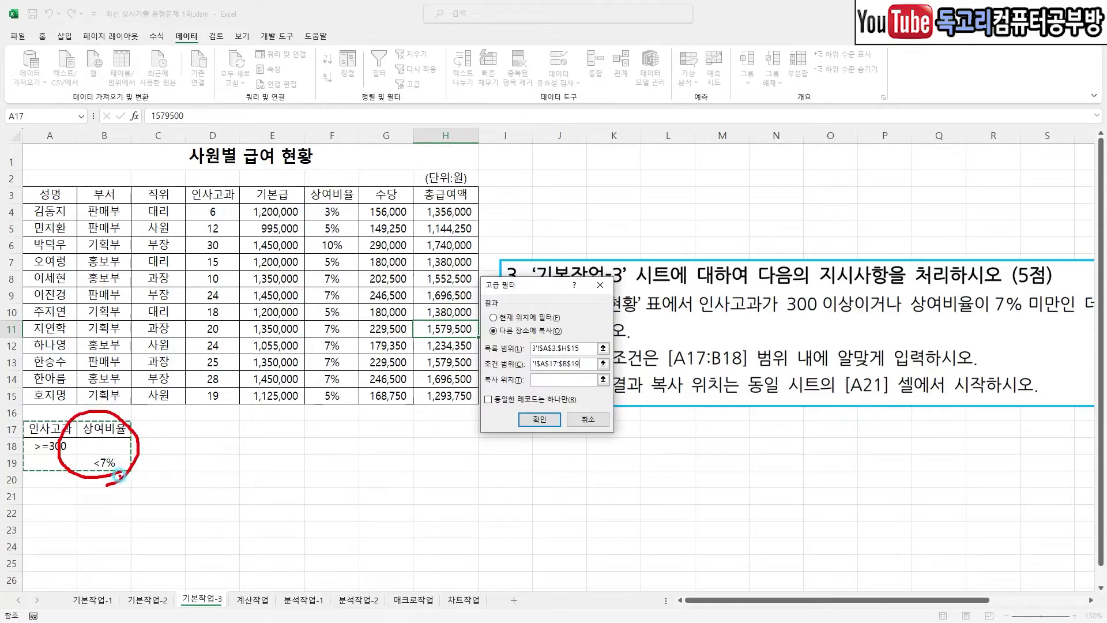
Set the advanced filter's copy location (복사 위치) to cell A21
{"action": "left_click", "coordinate": [553, 380]}
{"action": "mouse_move", "coordinate": [536, 376]}
{"action": "left_mouse_down"}
{"action": "mouse_move", "coordinate": [545, 389]}
{"action": "mouse_move", "coordinate": [566, 367]}
{"action": "left_mouse_up"}
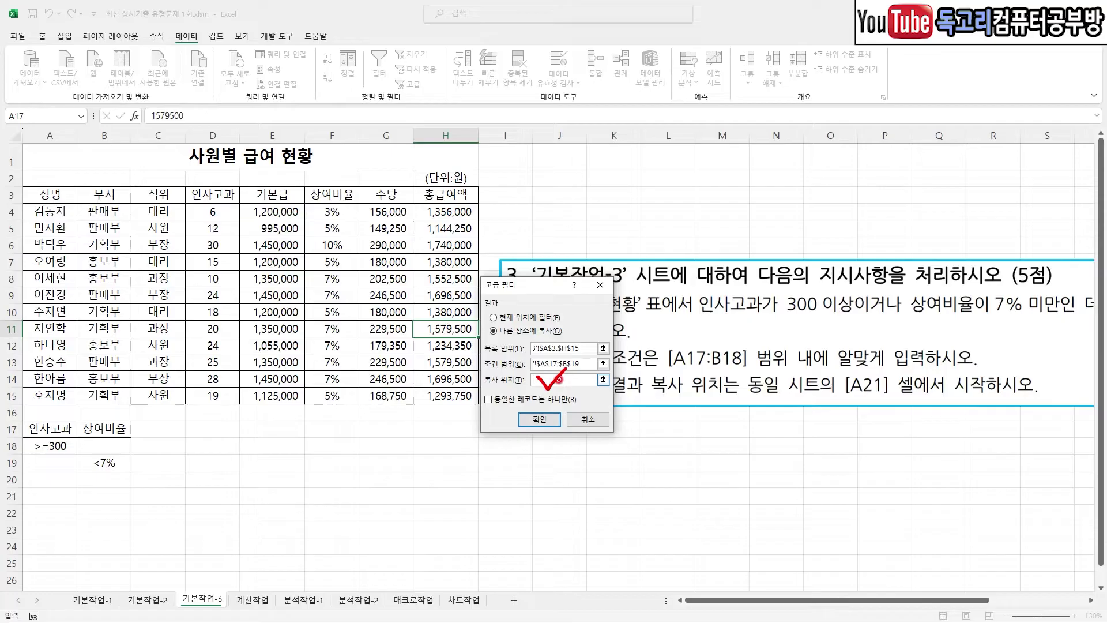
{"action": "mouse_move", "coordinate": [481, 336]}
{"action": "left_mouse_down"}
{"action": "mouse_move", "coordinate": [557, 342]}
{"action": "mouse_move", "coordinate": [570, 318]}
{"action": "mouse_move", "coordinate": [489, 320]}
{"action": "mouse_move", "coordinate": [476, 334]}
{"action": "left_mouse_up"}
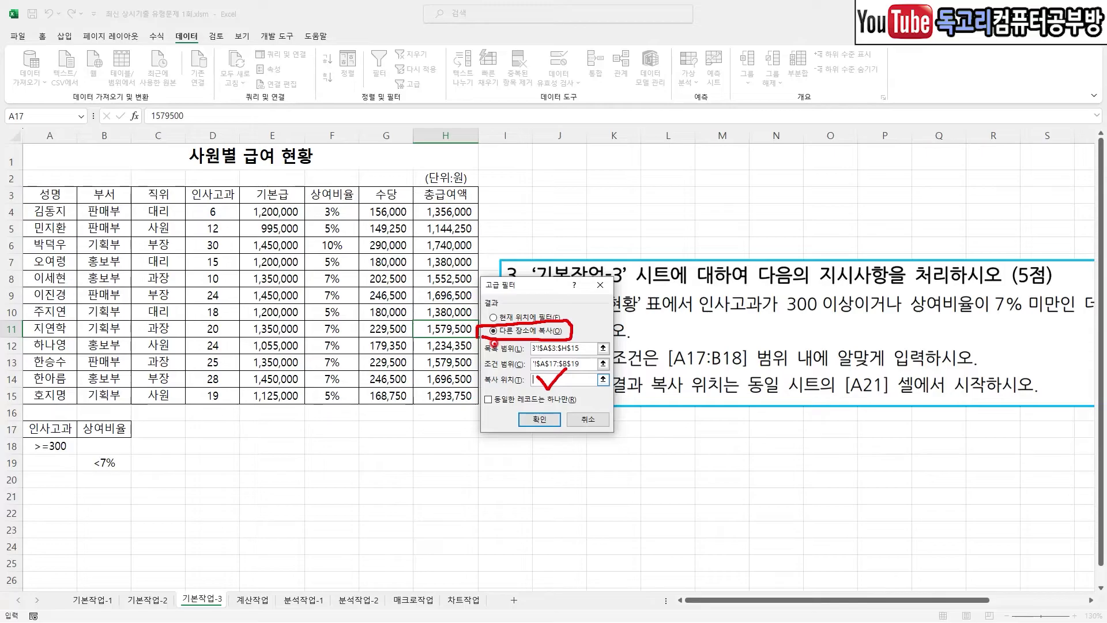
{"action": "key", "text": "e"}
{"action": "left_click_drag", "start_coordinate": [559, 365], "coordinate": [569, 359]}
{"action": "mouse_move", "coordinate": [826, 396]}
{"action": "left_mouse_down"}
{"action": "mouse_move", "coordinate": [938, 369]}
{"action": "mouse_move", "coordinate": [828, 415]}
{"action": "left_mouse_up"}
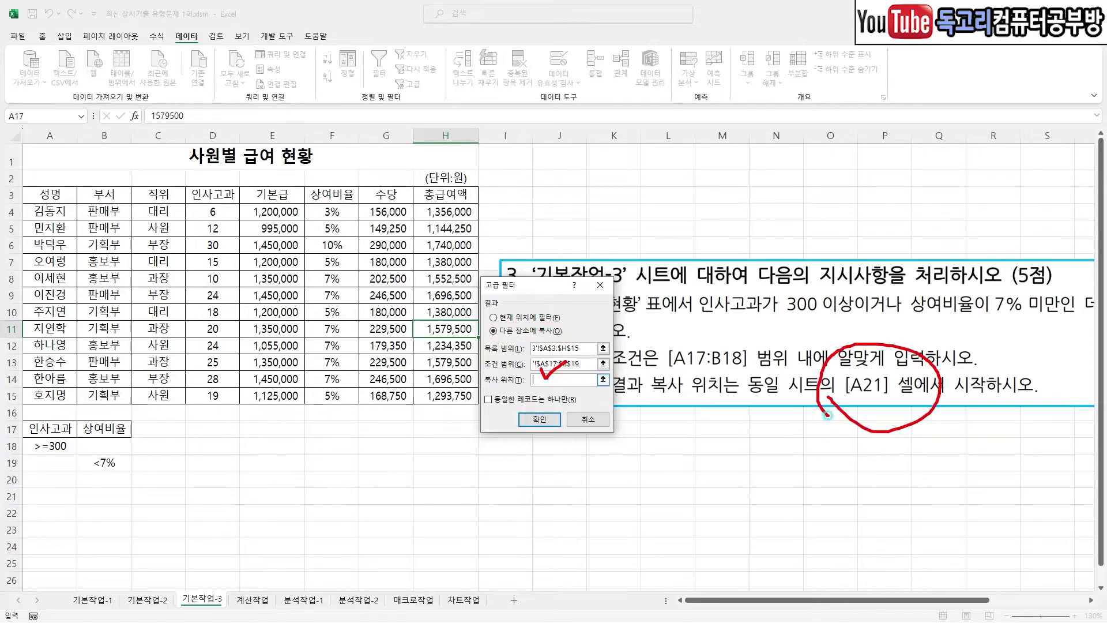
{"action": "mouse_move", "coordinate": [61, 494]}
{"action": "left_mouse_down"}
{"action": "mouse_move", "coordinate": [48, 484]}
{"action": "mouse_move", "coordinate": [59, 501]}
{"action": "mouse_move", "coordinate": [44, 502]}
{"action": "left_mouse_up"}
{"action": "key", "text": "Escape"}
{"action": "left_click", "coordinate": [51, 495]}
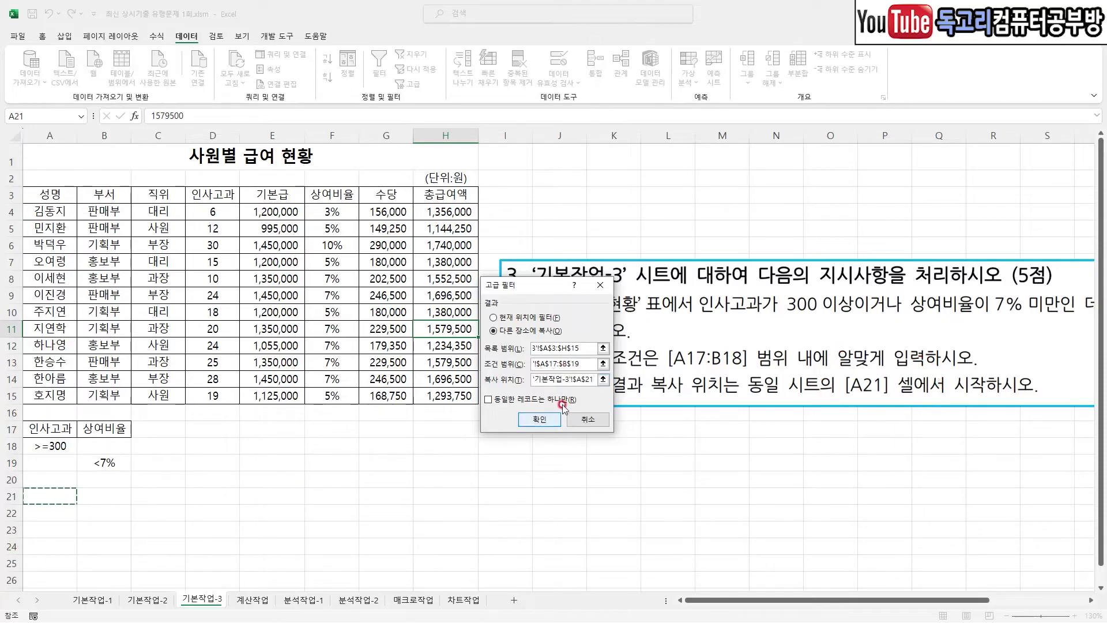
Run the advanced filter with the specified ranges to output the matching records
{"action": "key", "text": "ctrl+1"}
{"action": "left_click_drag", "start_coordinate": [597, 342], "coordinate": [591, 420]}
{"action": "mouse_move", "coordinate": [496, 489]}
{"action": "left_mouse_down"}
{"action": "mouse_move", "coordinate": [539, 461]}
{"action": "mouse_move", "coordinate": [476, 526]}
{"action": "left_mouse_up"}
{"action": "key", "text": "Escape"}
{"action": "left_click", "coordinate": [528, 455]}
{"action": "left_click", "coordinate": [556, 463]}
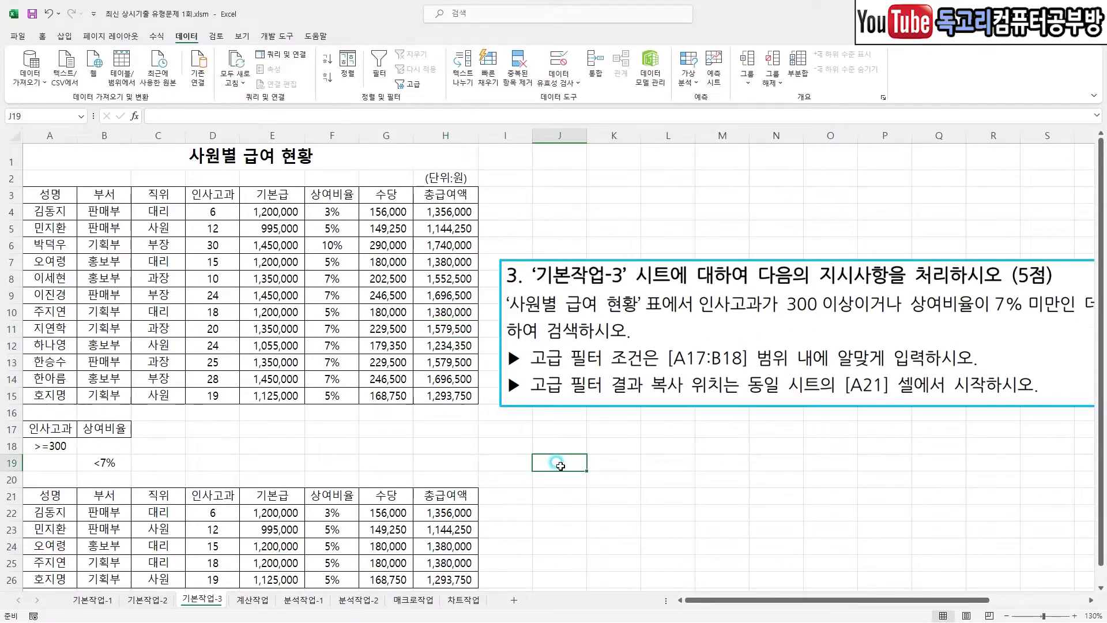
Review question 1 on the 계산작업 sheet, including its department condition, lowest base salary target, and required VLOOKUP and DMIN functions
{"action": "scroll", "coordinate": [557, 466], "scroll_direction": "down", "scroll_amount": 2}
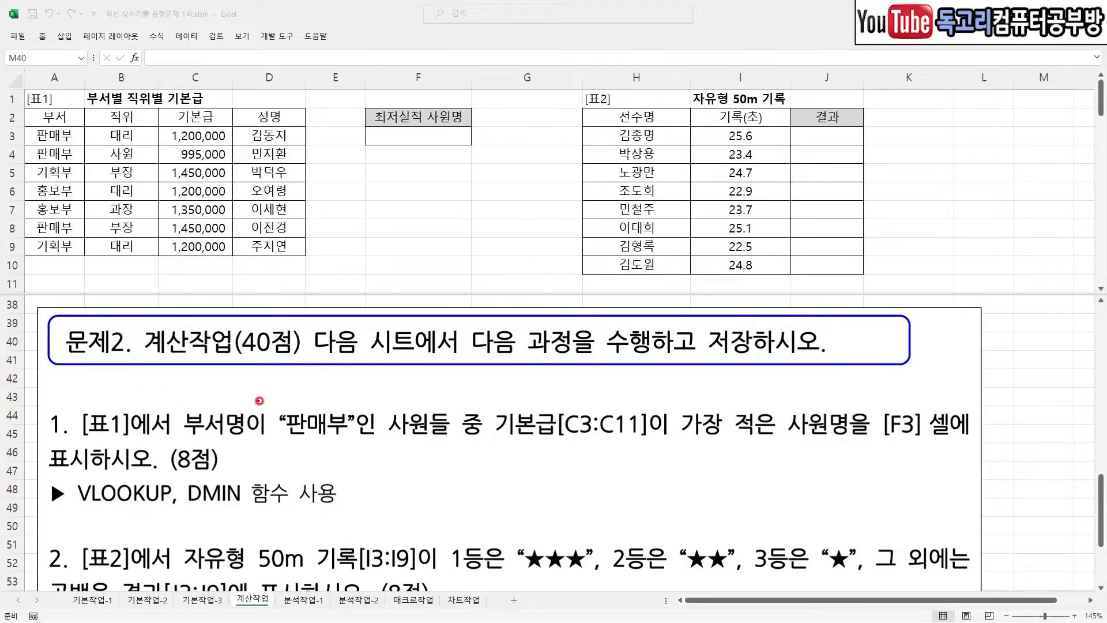
{"action": "mouse_move", "coordinate": [236, 558]}
{"action": "left_mouse_down"}
{"action": "mouse_move", "coordinate": [250, 593]}
{"action": "mouse_move", "coordinate": [304, 551]}
{"action": "left_mouse_up"}
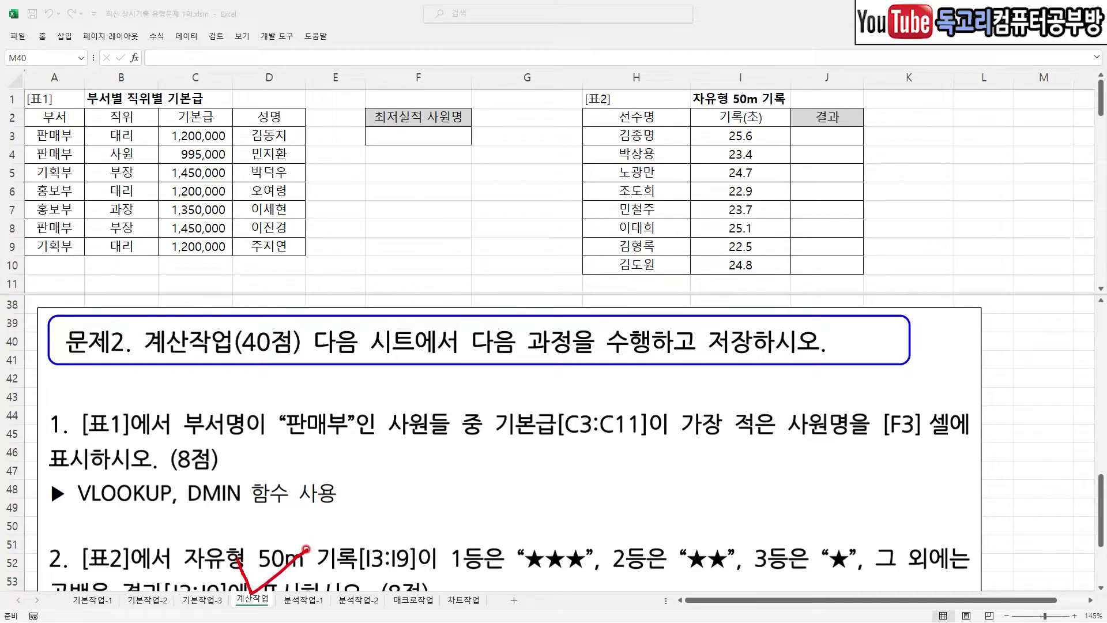
{"action": "scroll", "coordinate": [234, 461], "scroll_direction": "down", "scroll_amount": 2}
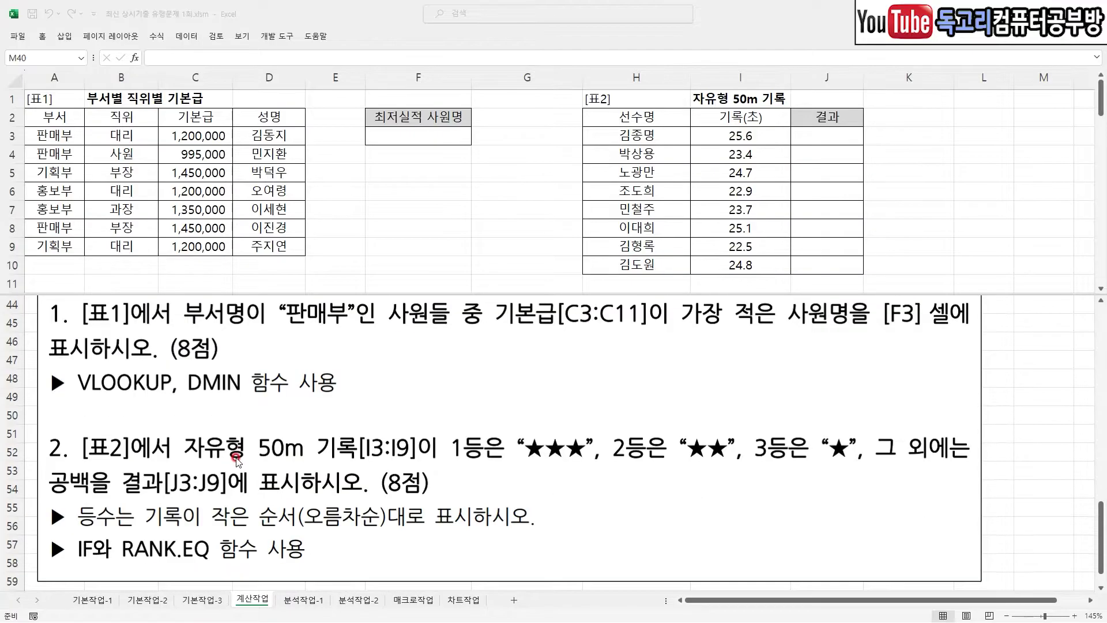
{"action": "left_click_drag", "start_coordinate": [174, 320], "coordinate": [318, 323]}
{"action": "left_click_drag", "start_coordinate": [506, 333], "coordinate": [854, 342]}
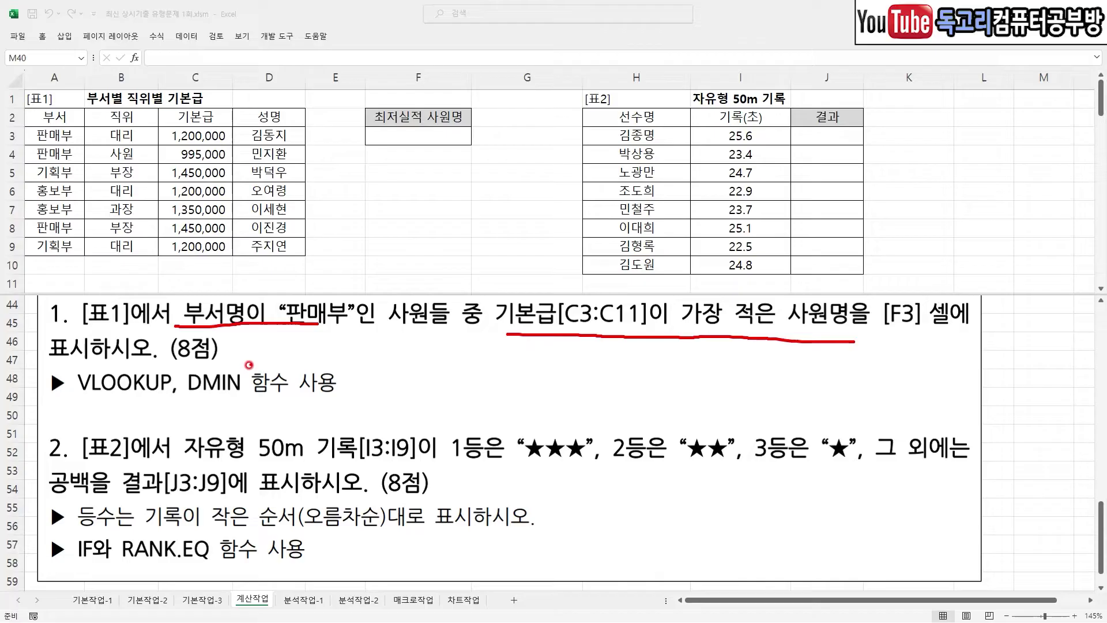
{"action": "mouse_move", "coordinate": [194, 397]}
{"action": "left_mouse_down"}
{"action": "mouse_move", "coordinate": [247, 396]}
{"action": "mouse_move", "coordinate": [222, 441]}
{"action": "mouse_move", "coordinate": [239, 443]}
{"action": "mouse_move", "coordinate": [192, 407]}
{"action": "mouse_move", "coordinate": [242, 455]}
{"action": "left_mouse_up"}
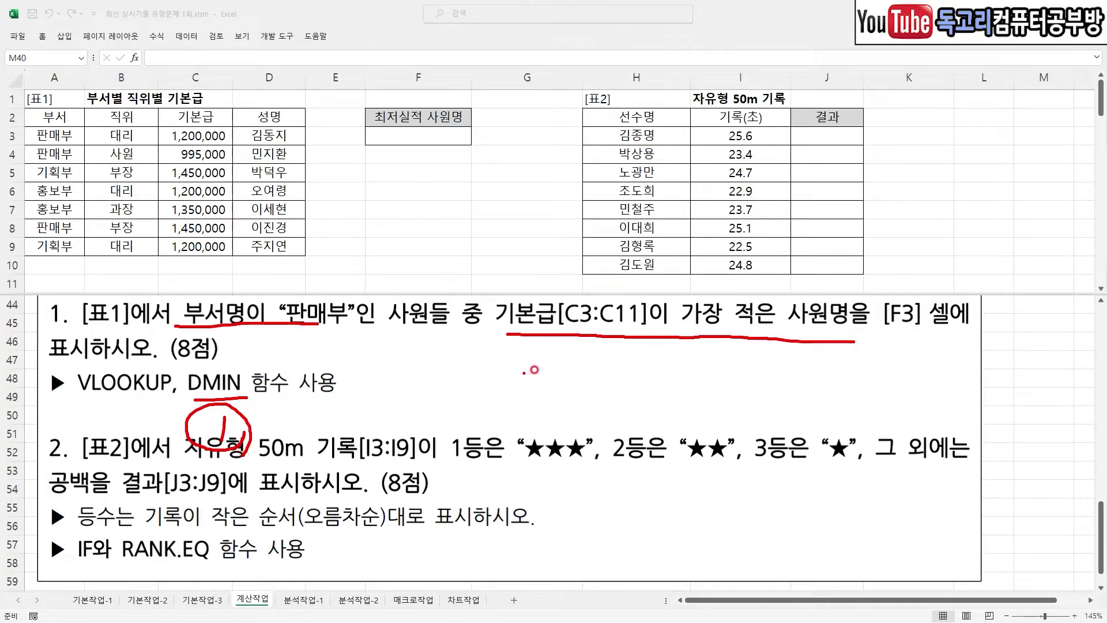
{"action": "mouse_move", "coordinate": [810, 271]}
{"action": "left_mouse_down"}
{"action": "mouse_move", "coordinate": [815, 302]}
{"action": "mouse_move", "coordinate": [861, 258]}
{"action": "left_mouse_up"}
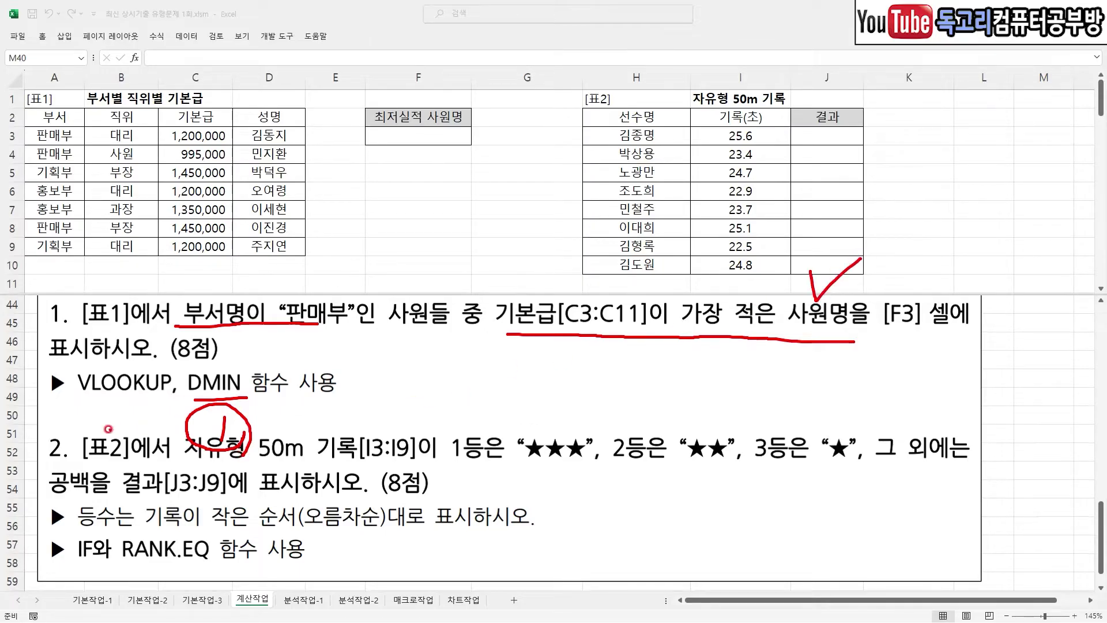
{"action": "left_click_drag", "start_coordinate": [58, 398], "coordinate": [157, 397]}
{"action": "mouse_move", "coordinate": [108, 410]}
{"action": "left_mouse_down"}
{"action": "mouse_move", "coordinate": [118, 423]}
{"action": "mouse_move", "coordinate": [109, 444]}
{"action": "mouse_move", "coordinate": [136, 438]}
{"action": "mouse_move", "coordinate": [102, 383]}
{"action": "mouse_move", "coordinate": [136, 453]}
{"action": "left_mouse_up"}
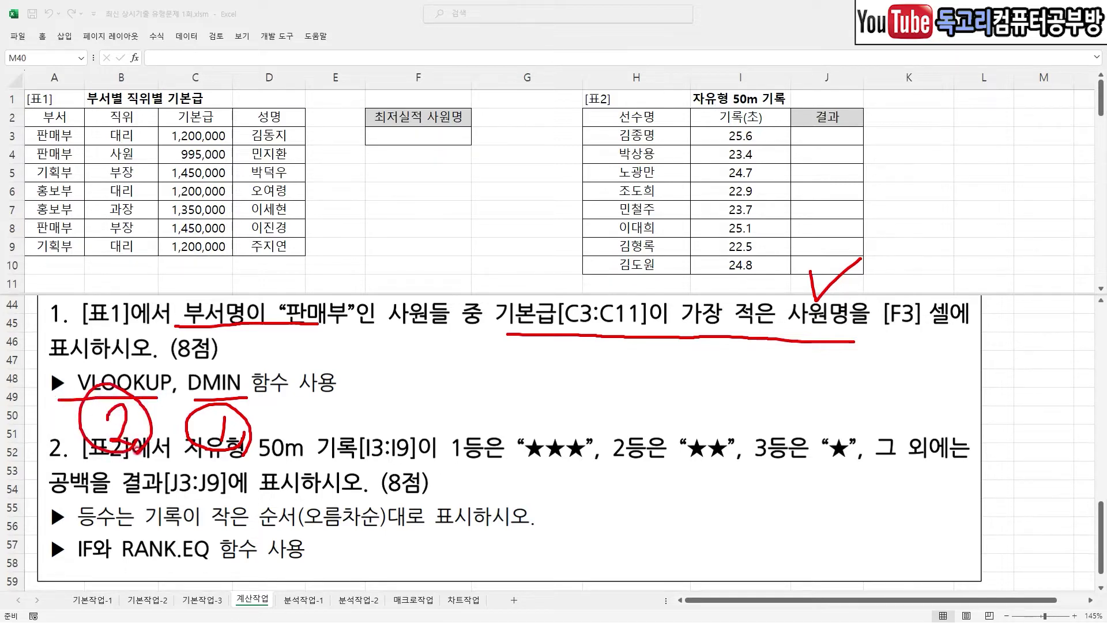
{"action": "right_click", "coordinate": [350, 161]}
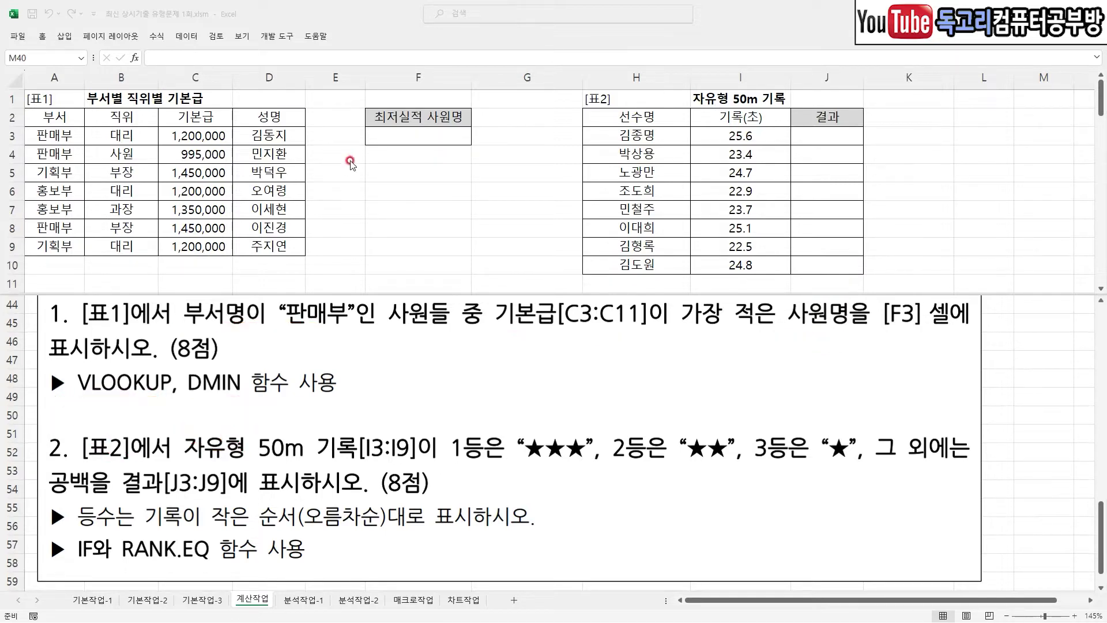
Start a DMIN formula in cell F3 and open its function arguments
{"action": "left_click", "coordinate": [415, 136]}
{"action": "key", "text": "ctrl+2"}
{"action": "left_click_drag", "start_coordinate": [421, 144], "coordinate": [464, 107]}
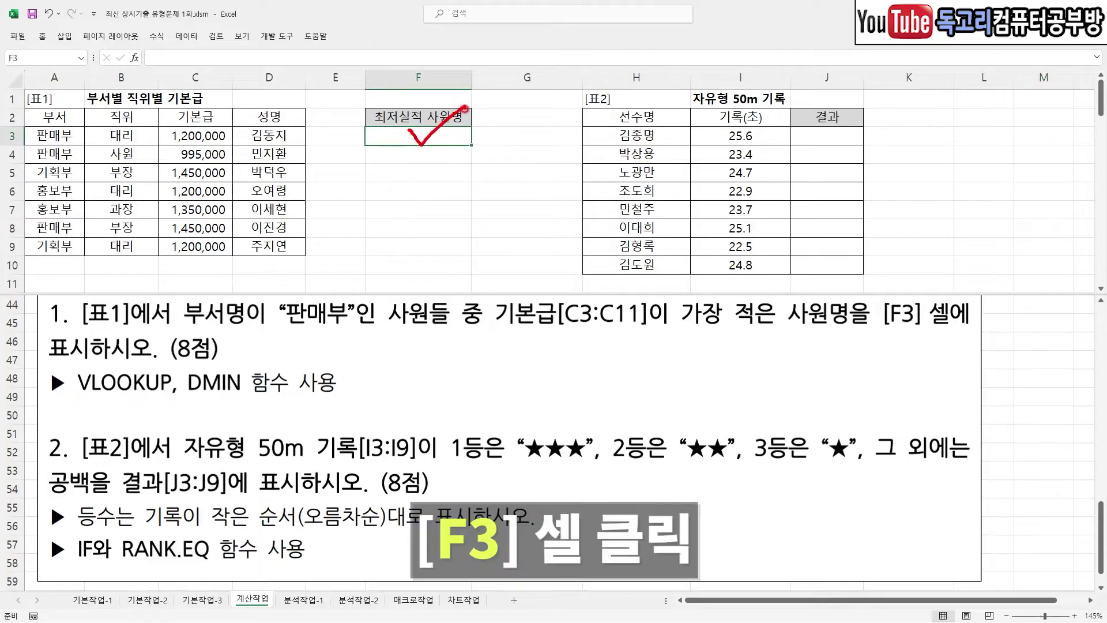
{"action": "key", "text": "Escape"}
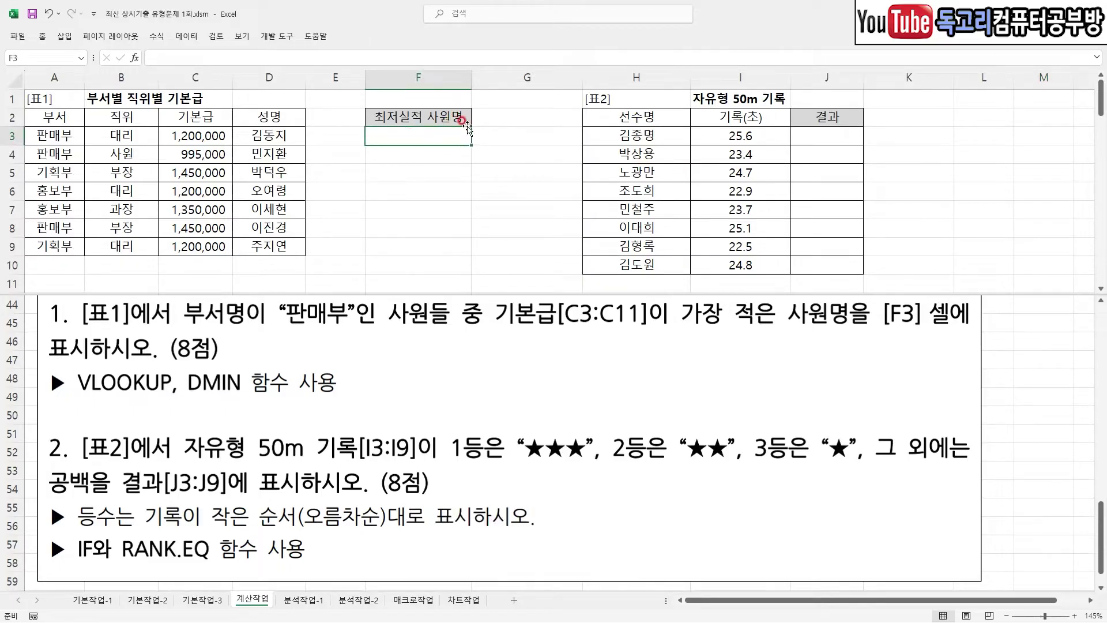
{"action": "type", "text": "="}
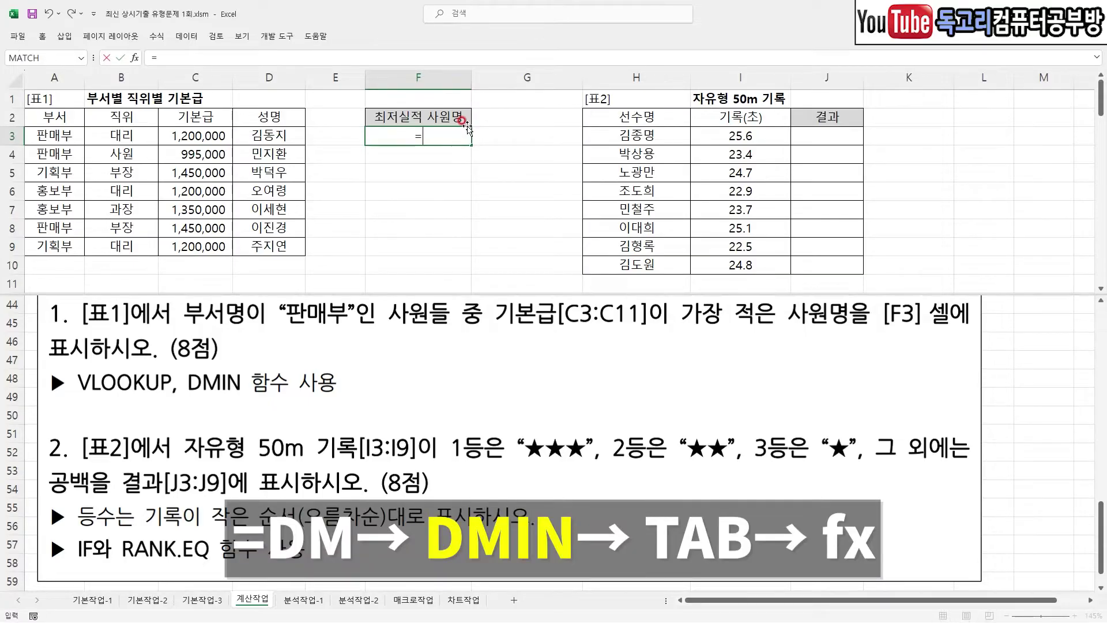
{"action": "type", "text": "dm"}
{"action": "key", "text": "Down"}
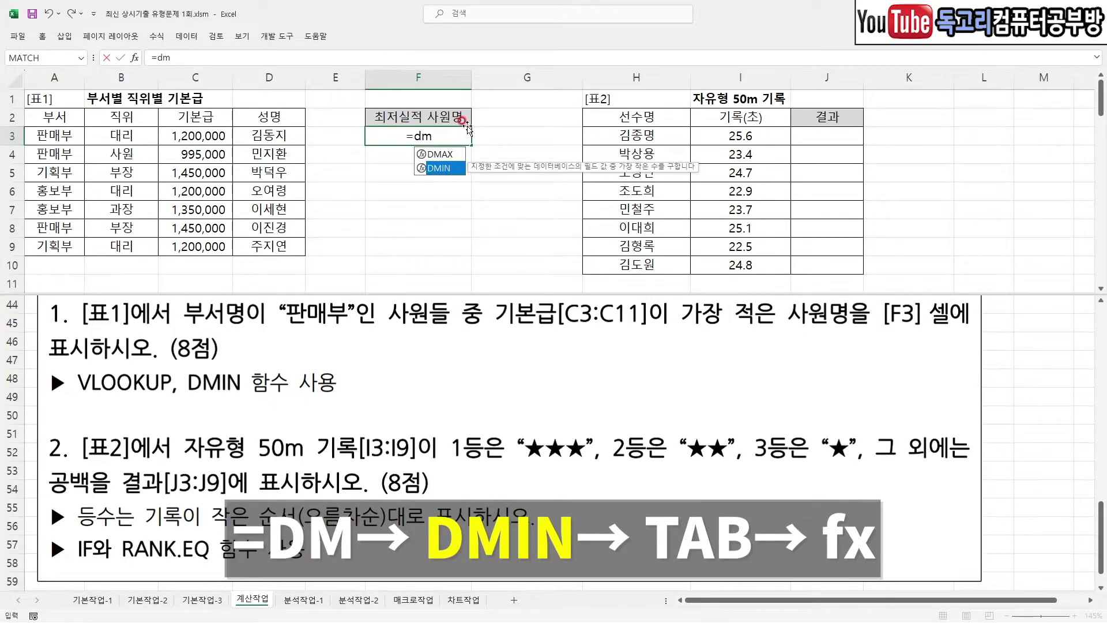
{"action": "key", "text": "Tab"}
{"action": "mouse_move", "coordinate": [147, 63]}
{"action": "left_mouse_down"}
{"action": "mouse_move", "coordinate": [133, 70]}
{"action": "mouse_move", "coordinate": [149, 33]}
{"action": "left_mouse_up"}
{"action": "left_click", "coordinate": [135, 58]}
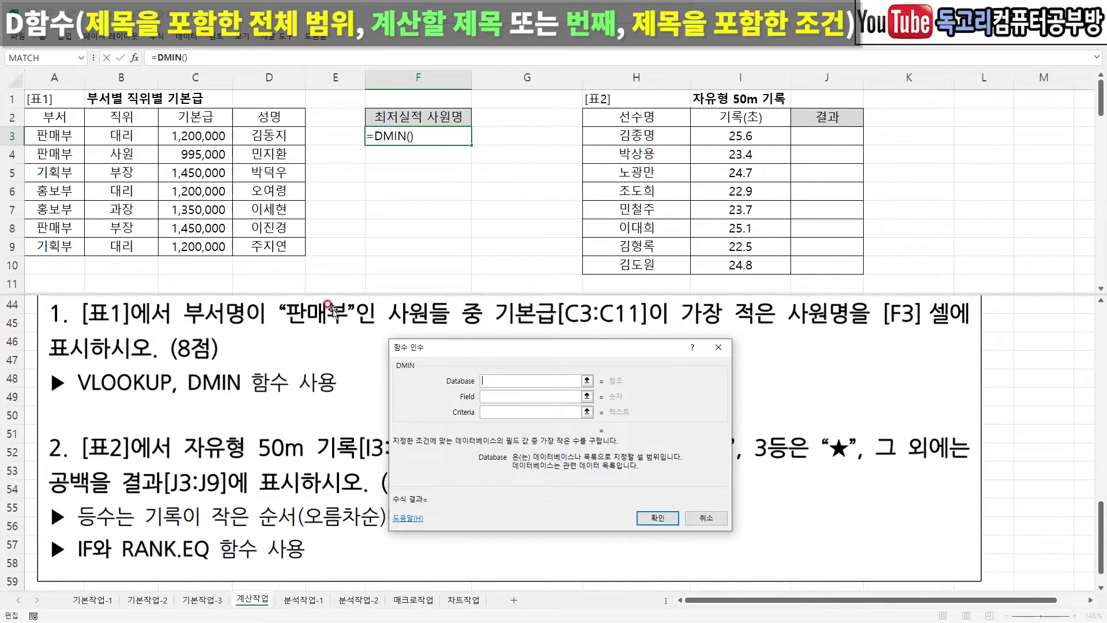
Set DMIN's Database argument to the whole table with headers, A2:D9
{"action": "mouse_move", "coordinate": [487, 365]}
{"action": "left_mouse_down"}
{"action": "mouse_move", "coordinate": [497, 382]}
{"action": "mouse_move", "coordinate": [522, 354]}
{"action": "left_mouse_up"}
{"action": "left_click_drag", "start_coordinate": [50, 117], "coordinate": [259, 236]}
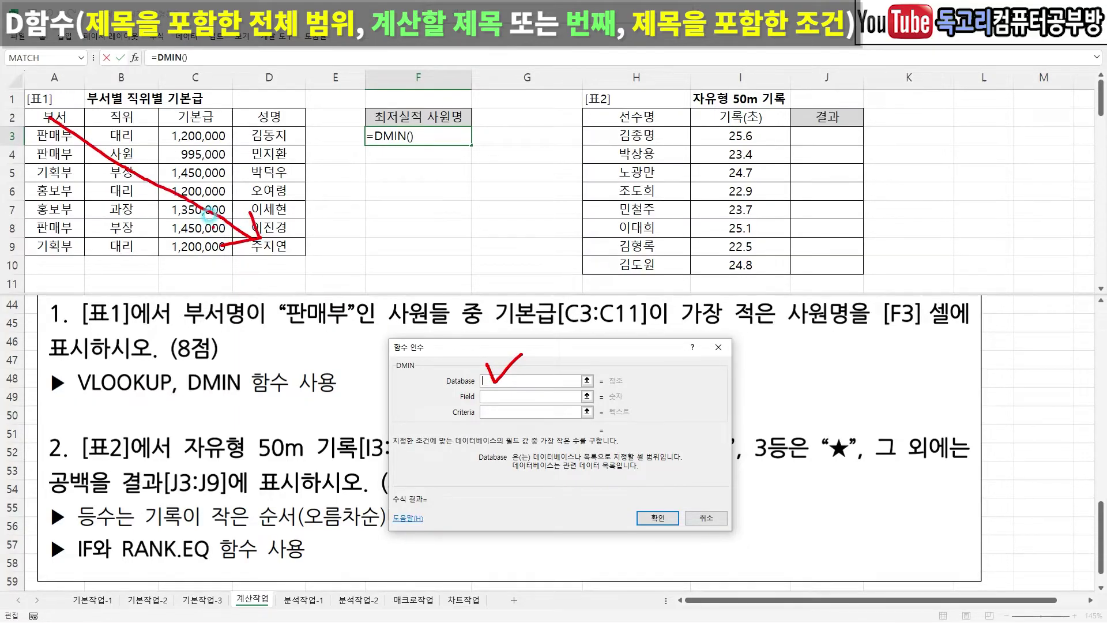
{"action": "key", "text": "Escape"}
{"action": "mouse_move", "coordinate": [70, 121]}
{"action": "left_mouse_down"}
{"action": "mouse_move", "coordinate": [173, 154]}
{"action": "mouse_move", "coordinate": [215, 230]}
{"action": "mouse_move", "coordinate": [248, 247]}
{"action": "left_mouse_up"}
{"action": "left_click", "coordinate": [166, 58]}
Set DMIN's Field argument to the 기본급 header cell C2
{"action": "left_click_drag", "start_coordinate": [498, 401], "coordinate": [517, 387]}
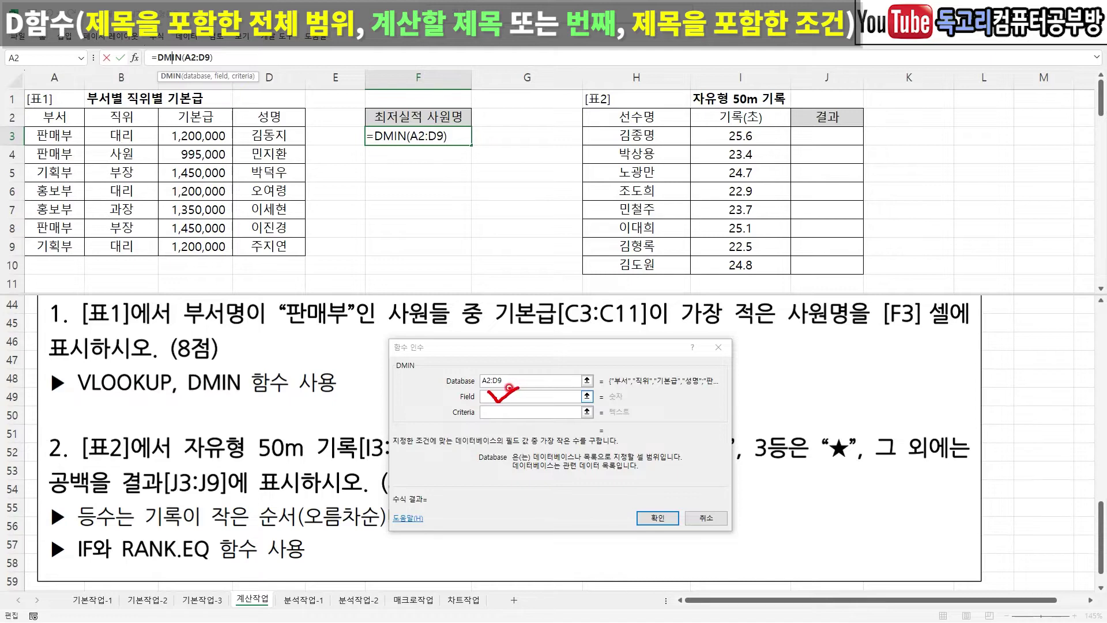
{"action": "key", "text": "Escape"}
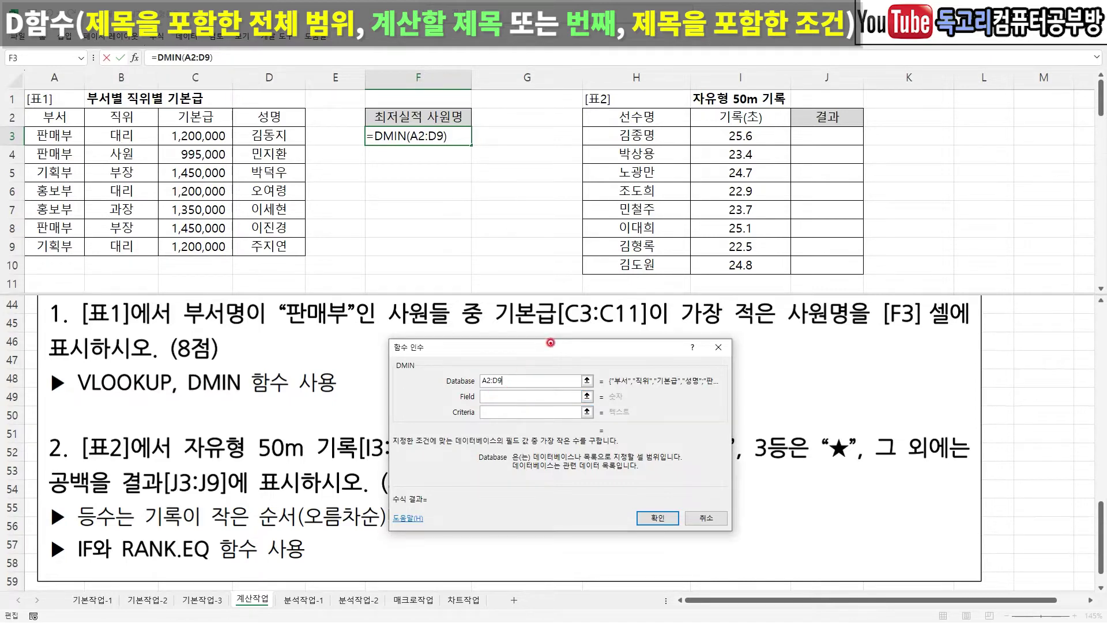
{"action": "mouse_move", "coordinate": [556, 339]}
{"action": "left_mouse_down"}
{"action": "mouse_move", "coordinate": [501, 322]}
{"action": "mouse_move", "coordinate": [567, 290]}
{"action": "mouse_move", "coordinate": [563, 338]}
{"action": "left_mouse_up"}
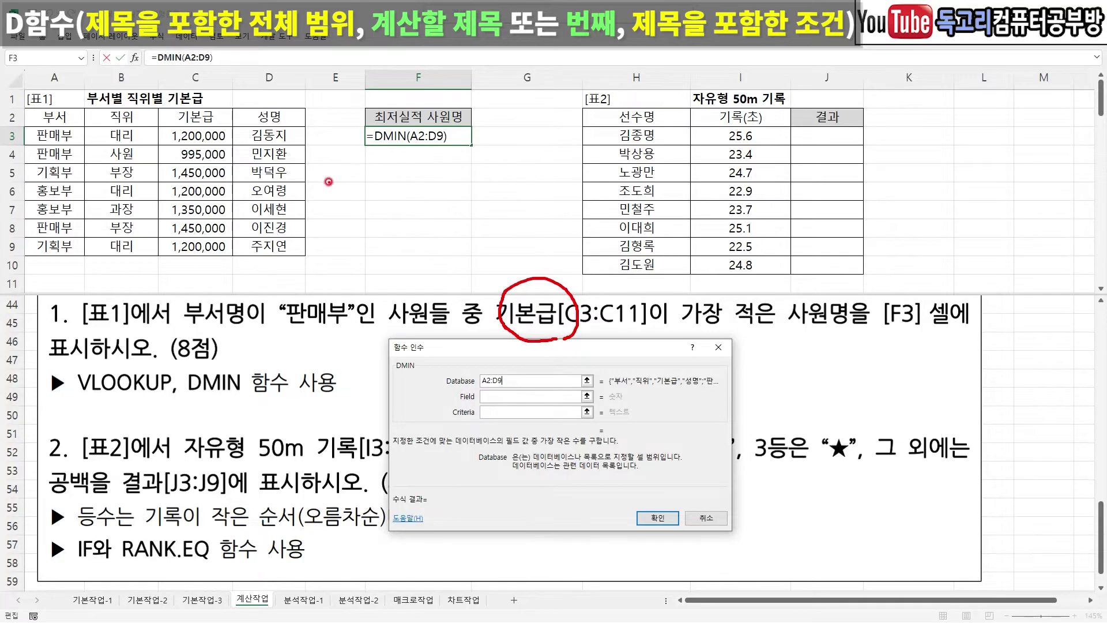
{"action": "mouse_move", "coordinate": [218, 136]}
{"action": "left_mouse_down"}
{"action": "mouse_move", "coordinate": [168, 128]}
{"action": "mouse_move", "coordinate": [229, 126]}
{"action": "left_mouse_up"}
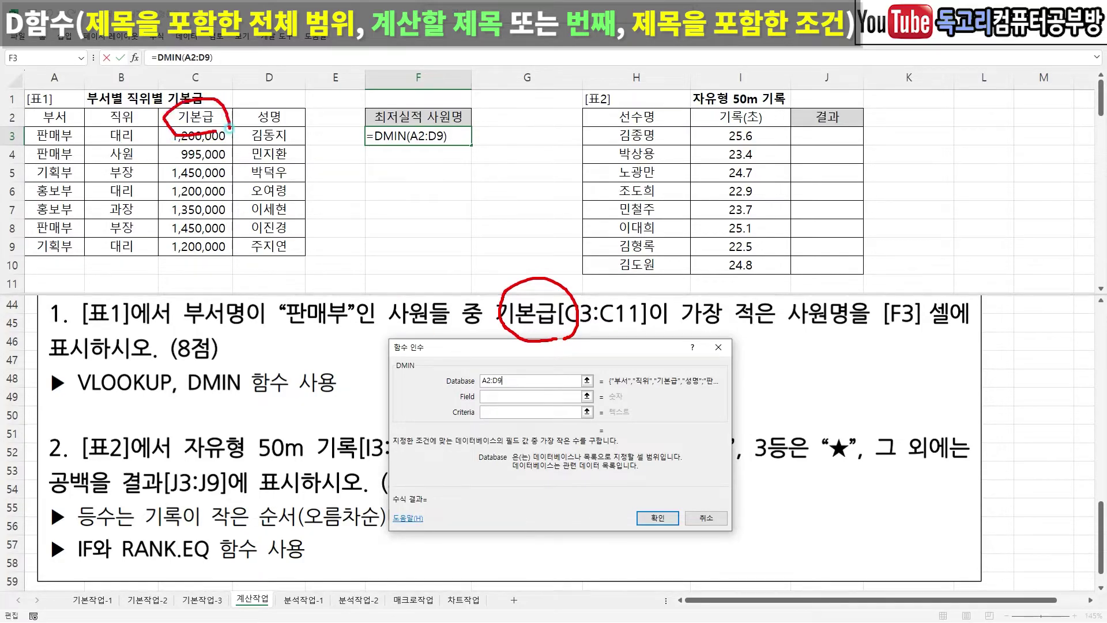
{"action": "key", "text": "Escape"}
{"action": "left_click", "coordinate": [519, 397]}
{"action": "left_click", "coordinate": [212, 123]}
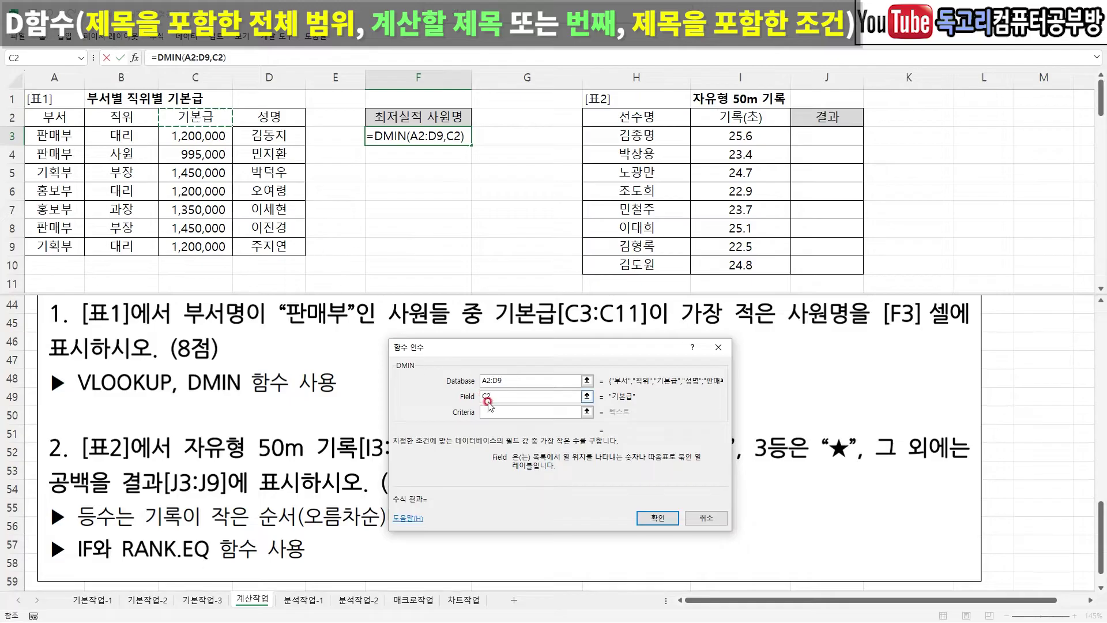
Set DMIN's Criteria argument to A2:A3 for the 판매부 condition and confirm the formula
{"action": "left_click", "coordinate": [489, 411]}
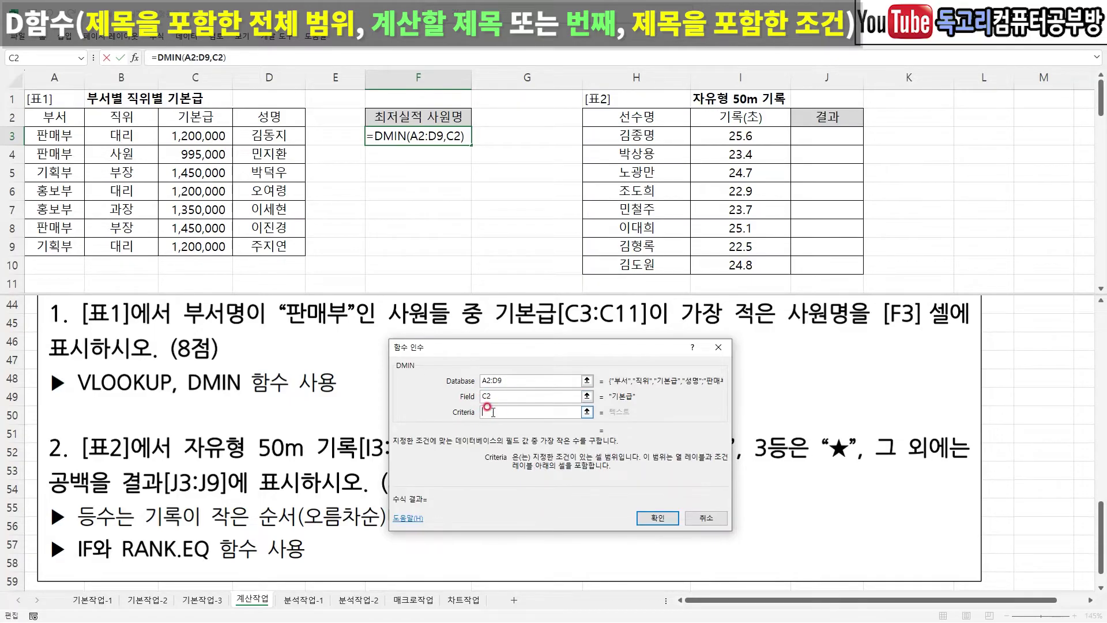
{"action": "left_click_drag", "start_coordinate": [494, 415], "coordinate": [523, 395]}
{"action": "left_click_drag", "start_coordinate": [186, 327], "coordinate": [336, 331]}
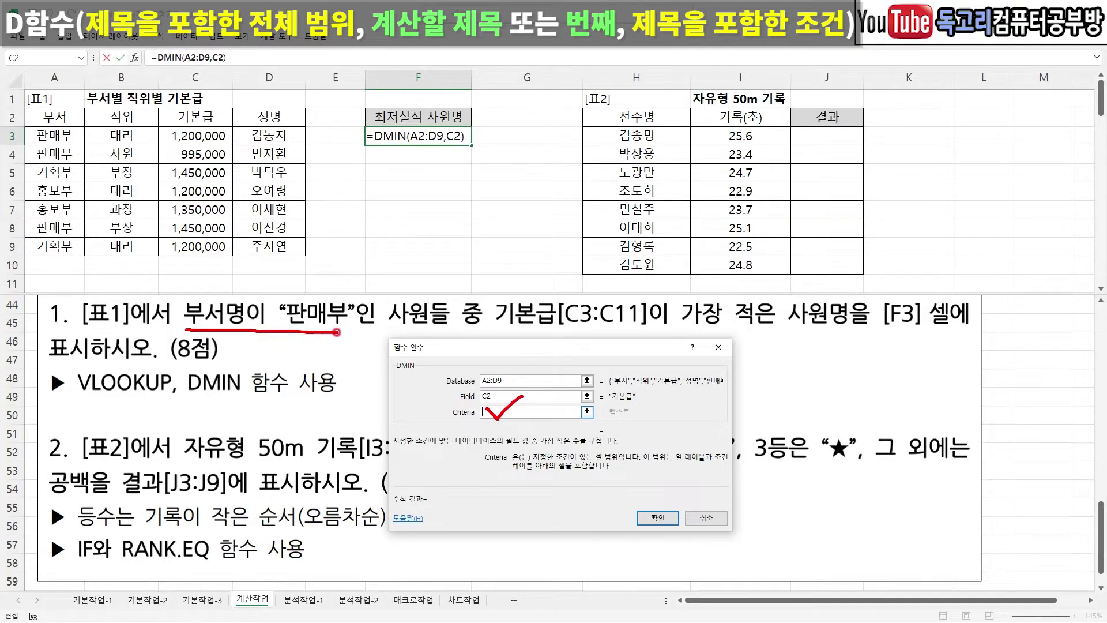
{"action": "key", "text": "Escape"}
{"action": "left_click_drag", "start_coordinate": [49, 119], "coordinate": [49, 137]}
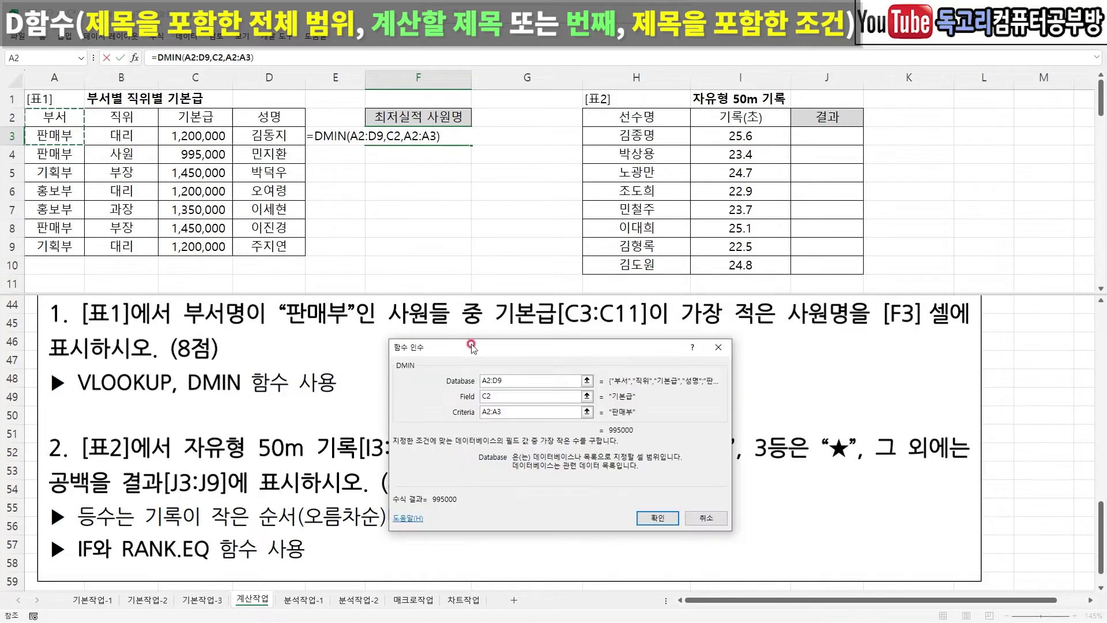
{"action": "left_click_drag", "start_coordinate": [521, 385], "coordinate": [513, 417]}
{"action": "mouse_move", "coordinate": [678, 534]}
{"action": "left_mouse_down"}
{"action": "mouse_move", "coordinate": [618, 508]}
{"action": "mouse_move", "coordinate": [667, 524]}
{"action": "left_mouse_up"}
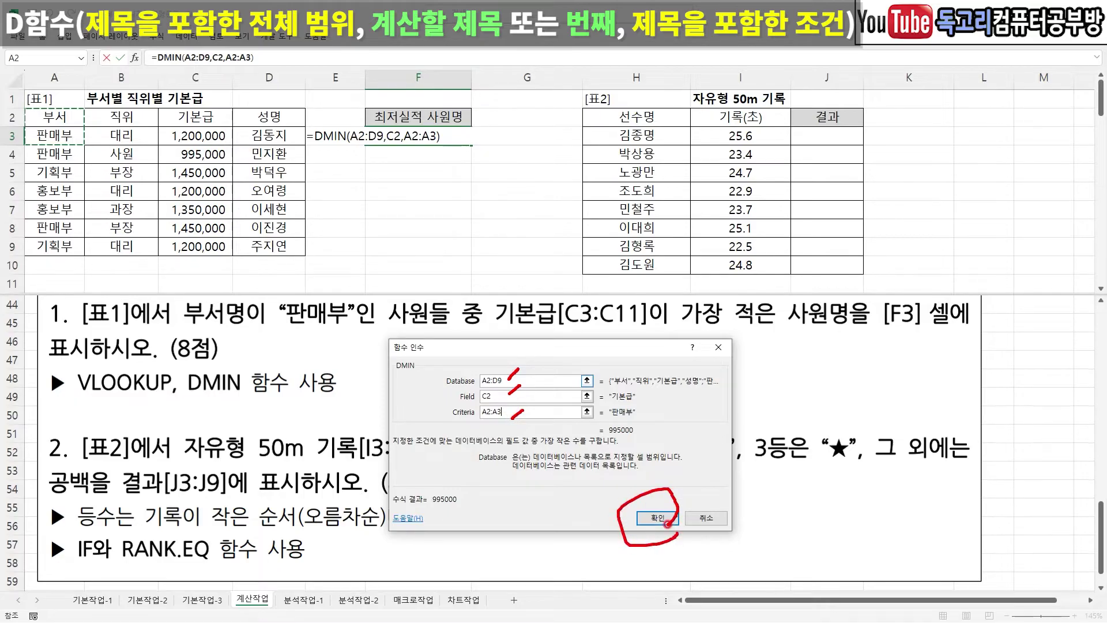
{"action": "left_click", "coordinate": [657, 517]}
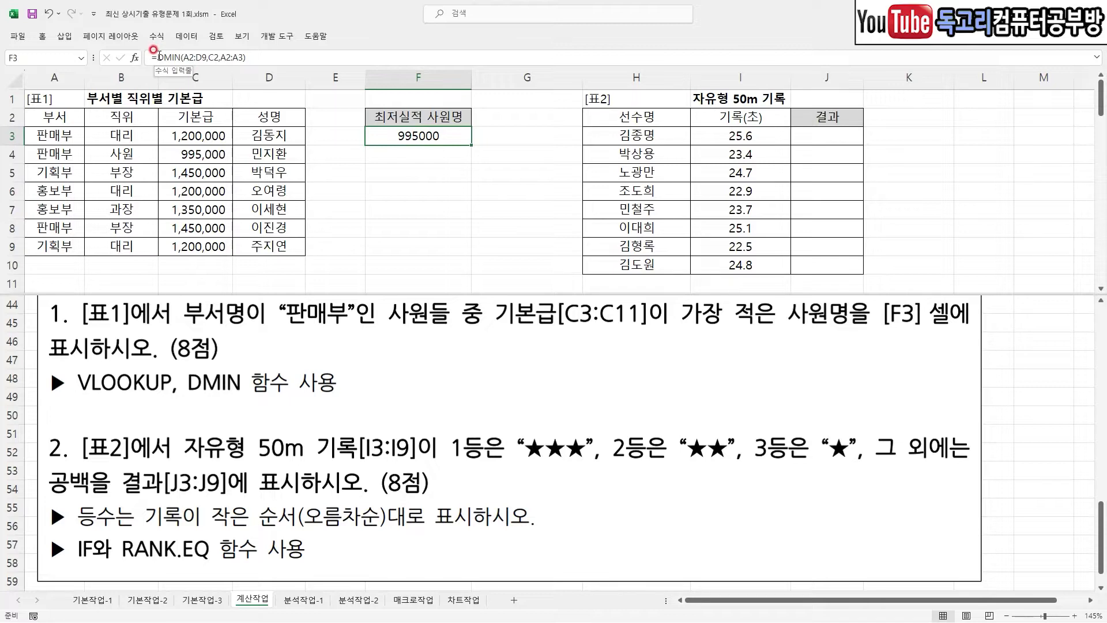
Cut the expression DMIN(A2:D9,C2,A2:A3) out of the F3 formula, keeping only the equals sign
{"action": "left_click_drag", "start_coordinate": [158, 57], "coordinate": [247, 57]}
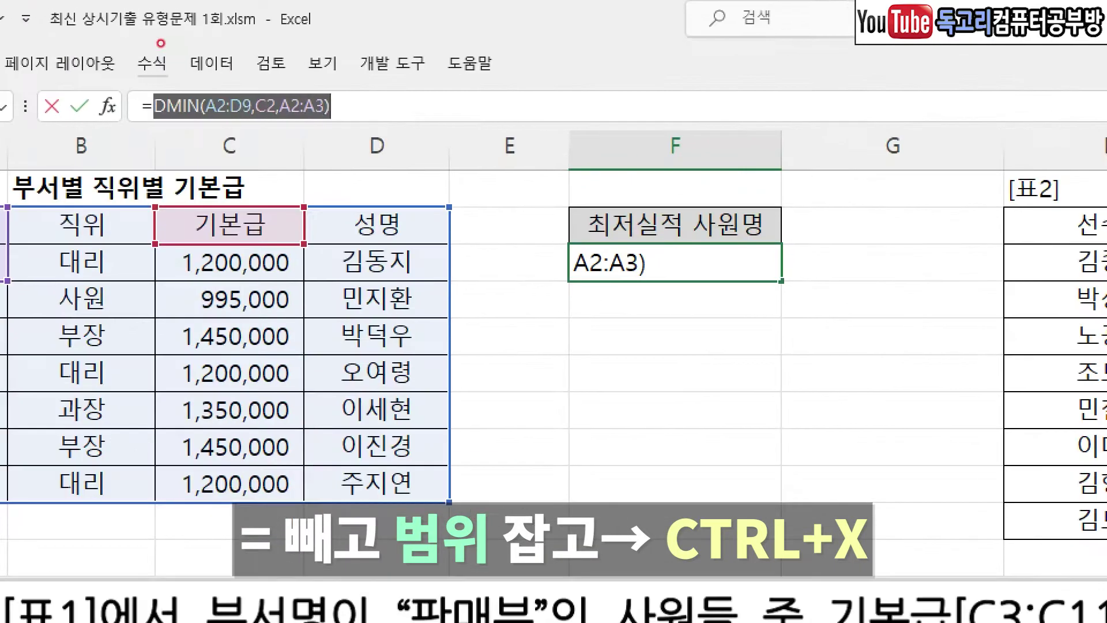
{"action": "left_click_drag", "start_coordinate": [162, 131], "coordinate": [320, 135]}
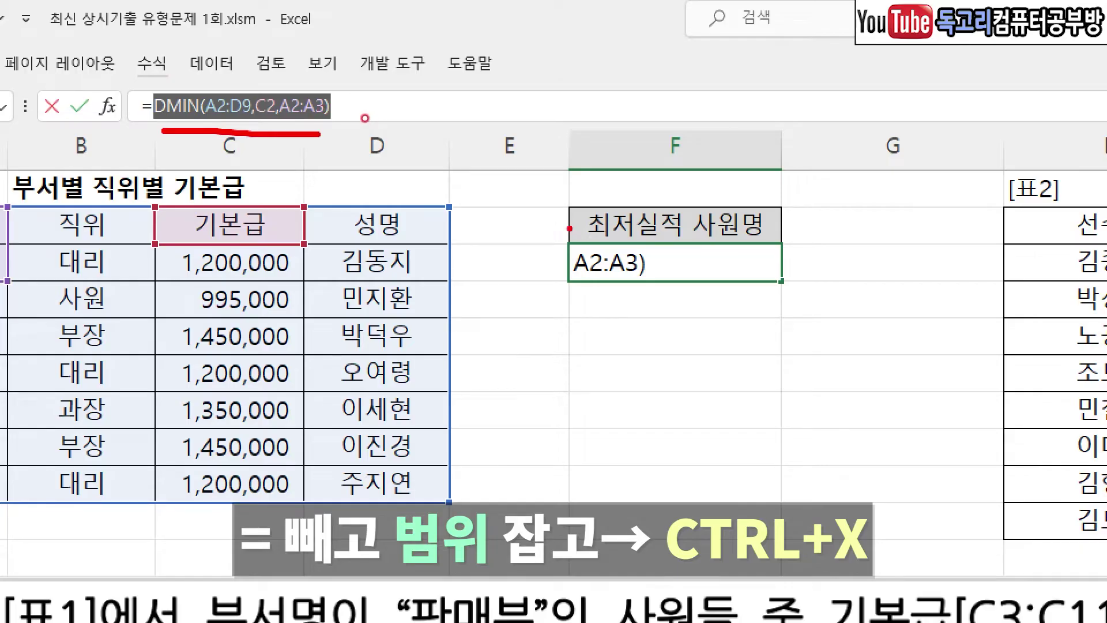
{"action": "key", "text": "ctrl+x"}
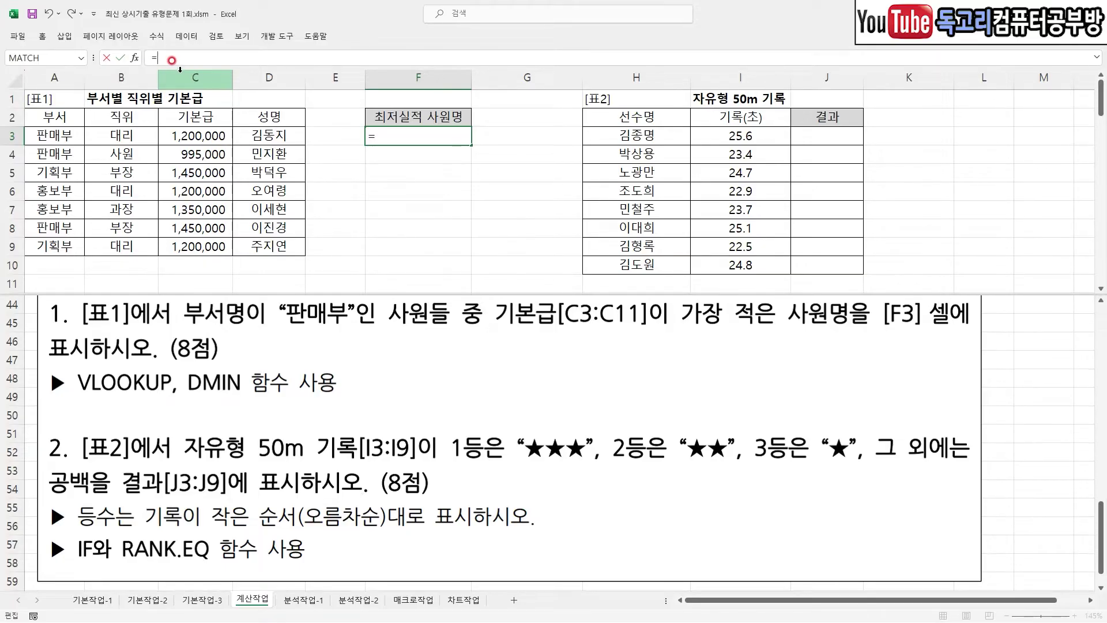
Enter the VLOOKUP function after the equals sign in F3 and open its function arguments
{"action": "type", "text": "vl"}
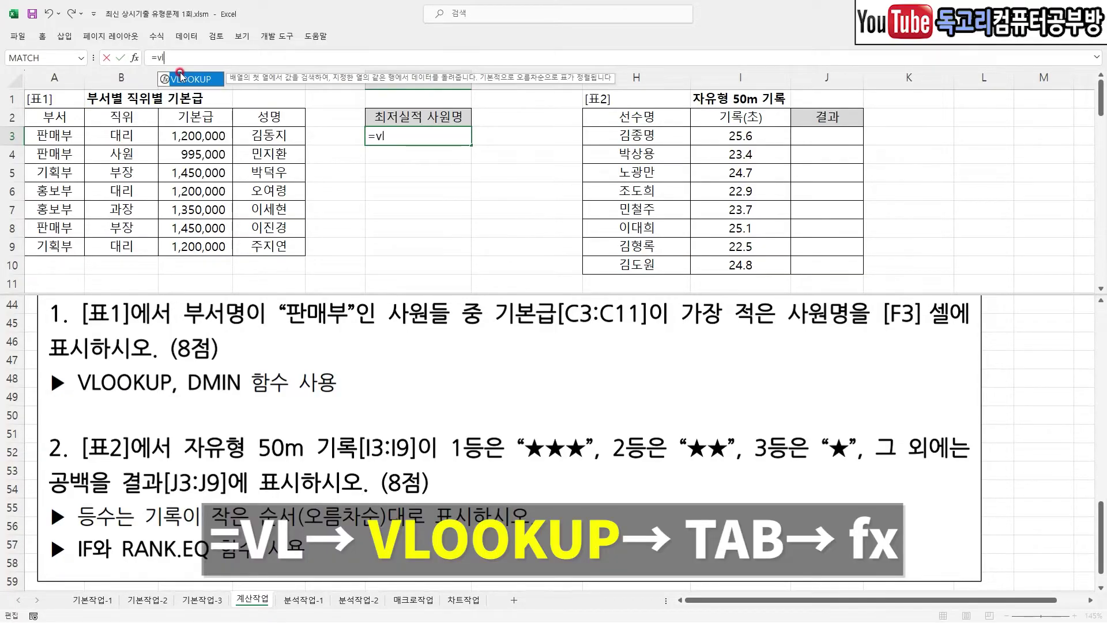
{"action": "key", "text": "Tab"}
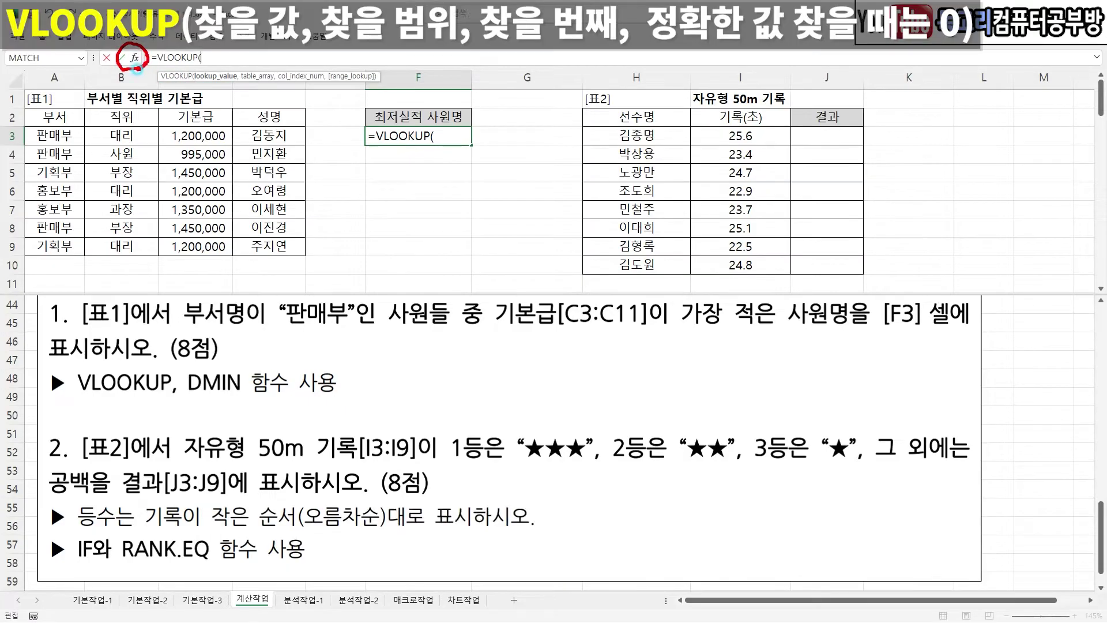
{"action": "left_click", "coordinate": [134, 58]}
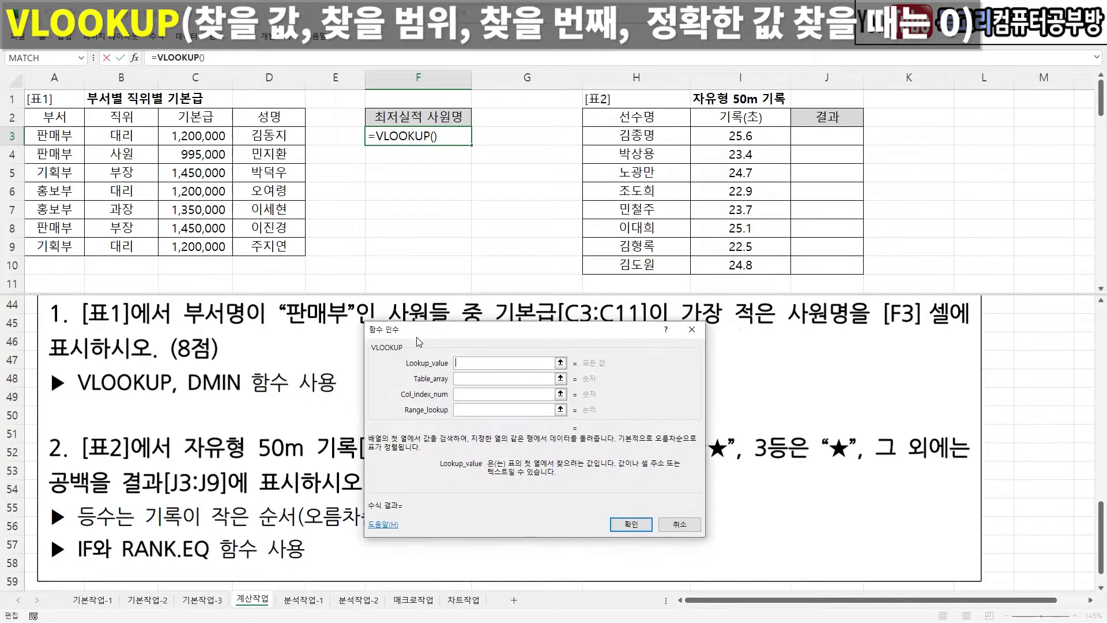
Paste the cut expression DMIN(A2:D9,C2,A2:A3) as VLOOKUP's Lookup_value argument
{"action": "left_click", "coordinate": [451, 364]}
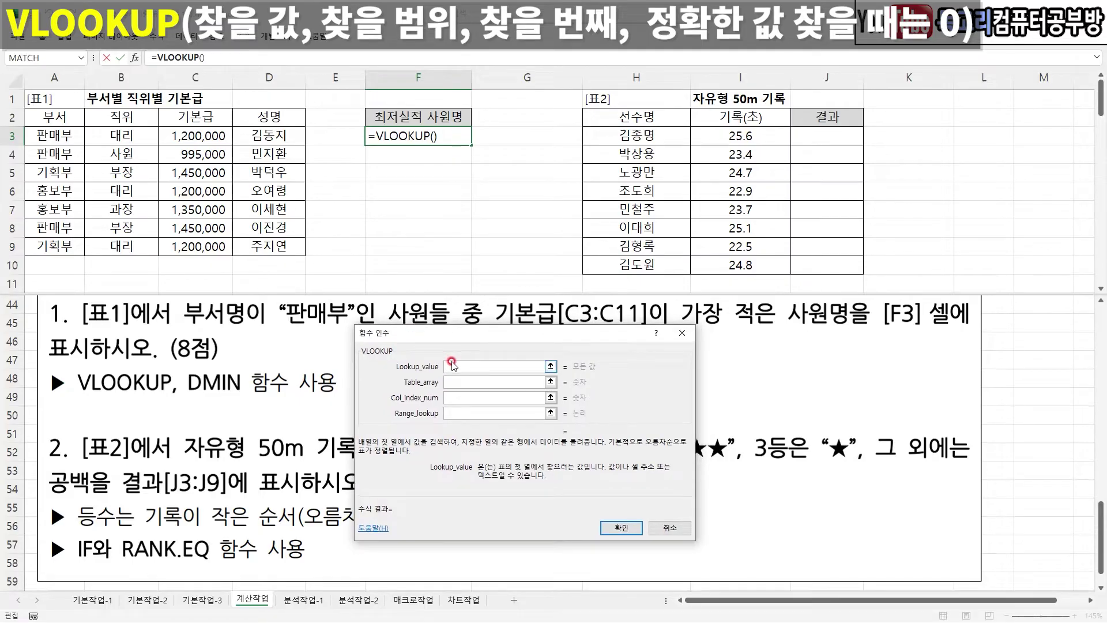
{"action": "left_click", "coordinate": [464, 365]}
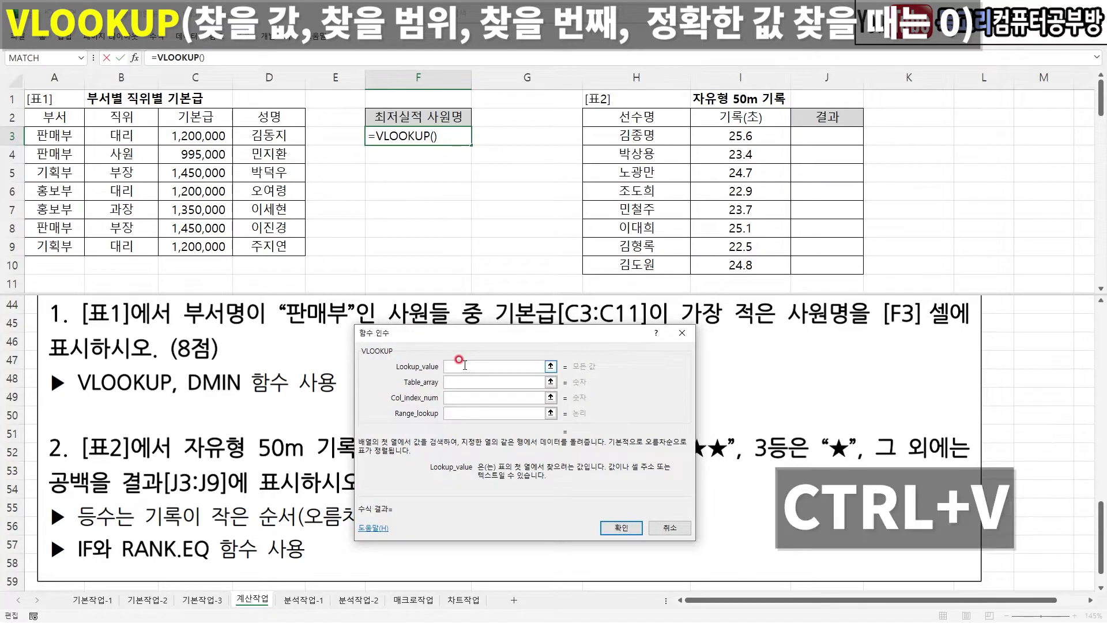
{"action": "key", "text": "ctrl+v"}
{"action": "mouse_move", "coordinate": [602, 379]}
{"action": "left_mouse_down"}
{"action": "mouse_move", "coordinate": [570, 381]}
{"action": "mouse_move", "coordinate": [568, 348]}
{"action": "mouse_move", "coordinate": [605, 377]}
{"action": "left_mouse_up"}
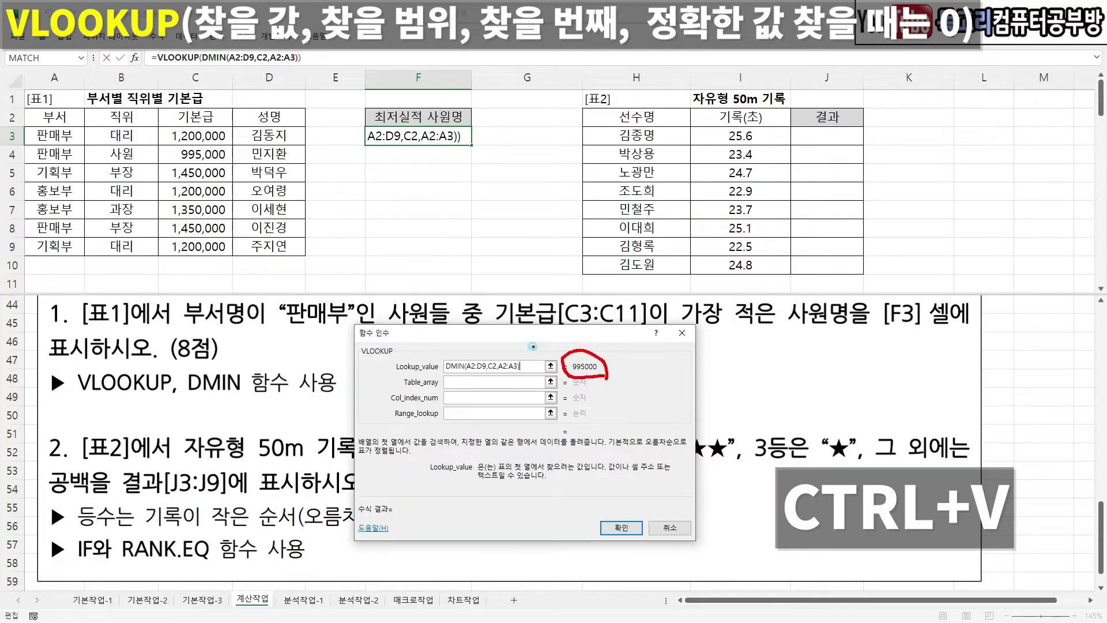
{"action": "left_click_drag", "start_coordinate": [531, 349], "coordinate": [569, 336]}
Set VLOOKUP's Table_array argument to the salary and name data in C3:D9
{"action": "left_click_drag", "start_coordinate": [449, 376], "coordinate": [459, 379]}
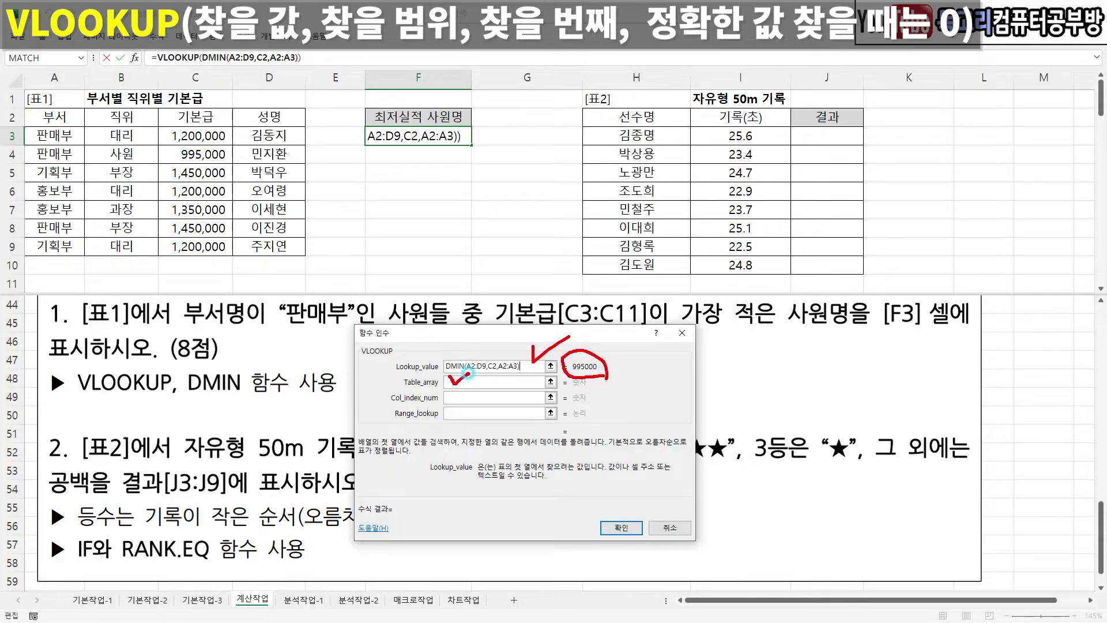
{"action": "left_click", "coordinate": [460, 381]}
{"action": "left_click_drag", "start_coordinate": [451, 378], "coordinate": [478, 371]}
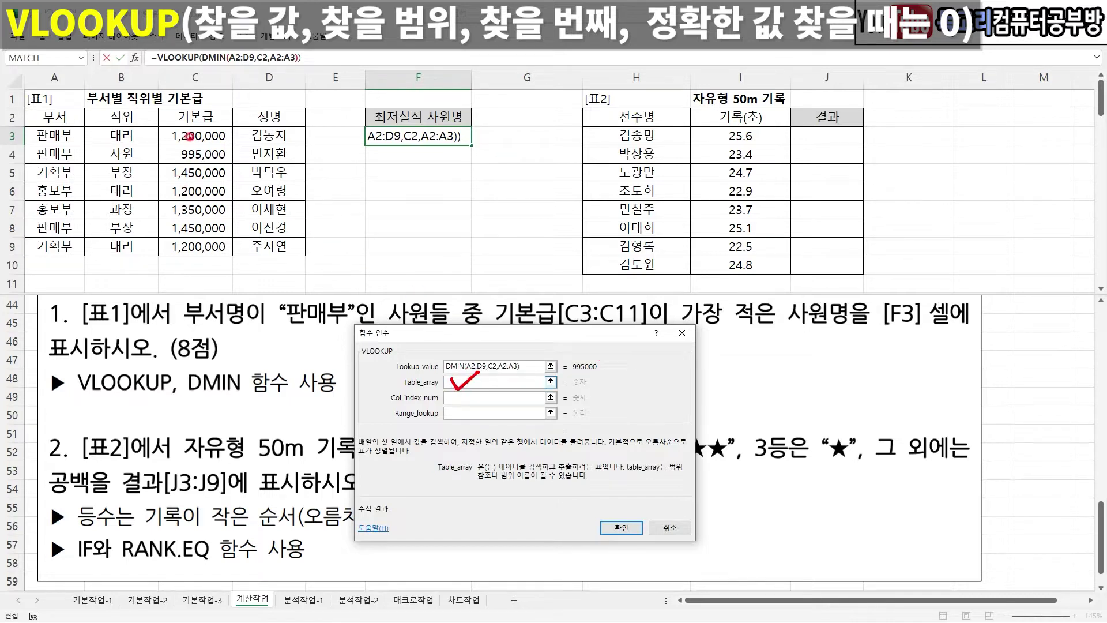
{"action": "left_click_drag", "start_coordinate": [191, 133], "coordinate": [265, 257]}
{"action": "mouse_move", "coordinate": [255, 218]}
{"action": "left_mouse_down"}
{"action": "mouse_move", "coordinate": [265, 258]}
{"action": "mouse_move", "coordinate": [236, 246]}
{"action": "left_mouse_up"}
{"action": "mouse_move", "coordinate": [190, 135]}
{"action": "left_mouse_down"}
{"action": "mouse_move", "coordinate": [259, 209]}
{"action": "mouse_move", "coordinate": [257, 248]}
{"action": "mouse_move", "coordinate": [282, 244]}
{"action": "mouse_move", "coordinate": [167, 210]}
{"action": "mouse_move", "coordinate": [291, 210]}
{"action": "mouse_move", "coordinate": [280, 252]}
{"action": "left_mouse_up"}
Set VLOOKUP's Col_index_num argument to 2 so the F3 formula returns the employee name column
{"action": "mouse_move", "coordinate": [450, 397]}
{"action": "left_mouse_down"}
{"action": "mouse_move", "coordinate": [464, 408]}
{"action": "mouse_move", "coordinate": [487, 384]}
{"action": "left_mouse_up"}
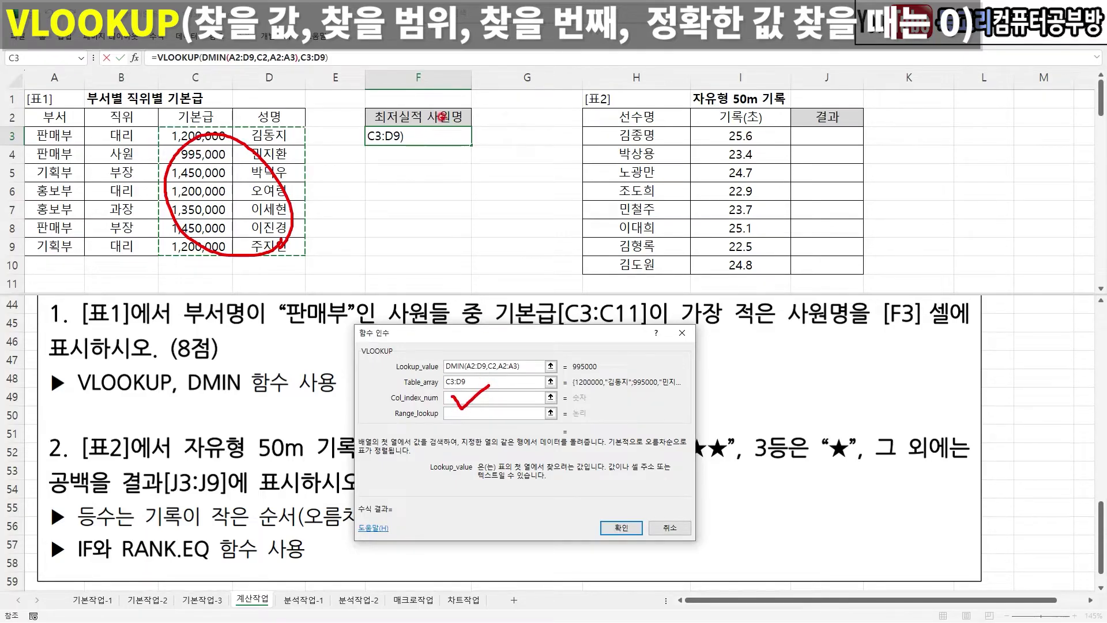
{"action": "mouse_move", "coordinate": [459, 134]}
{"action": "left_mouse_down"}
{"action": "mouse_move", "coordinate": [476, 110]}
{"action": "mouse_move", "coordinate": [464, 137]}
{"action": "left_mouse_up"}
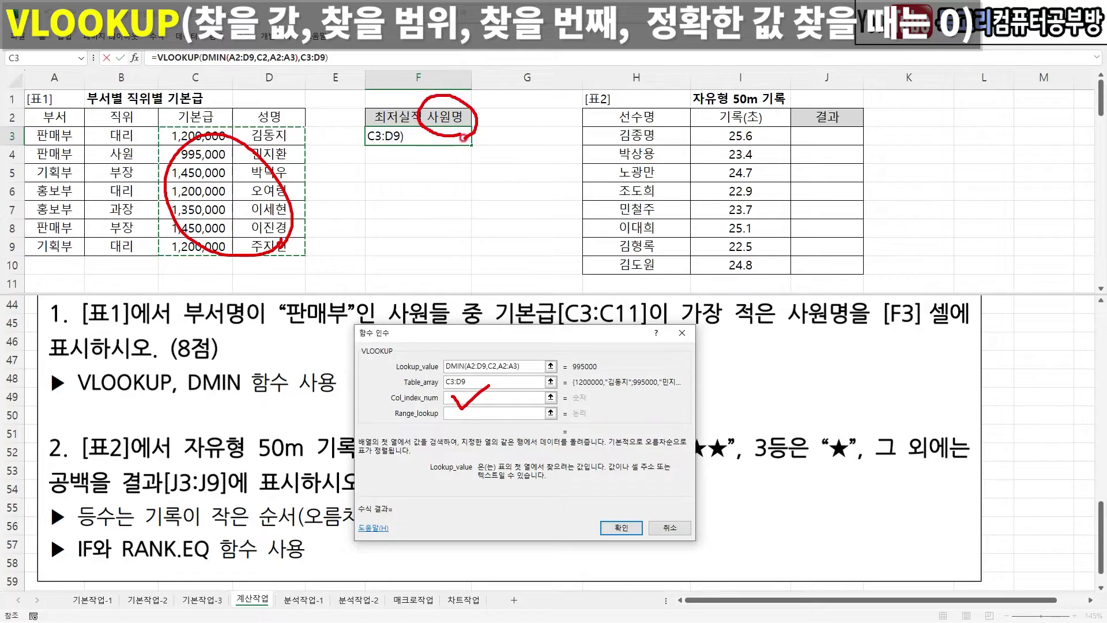
{"action": "mouse_move", "coordinate": [202, 97]}
{"action": "left_mouse_down"}
{"action": "mouse_move", "coordinate": [211, 119]}
{"action": "mouse_move", "coordinate": [269, 123]}
{"action": "left_mouse_up"}
{"action": "key", "text": "Escape"}
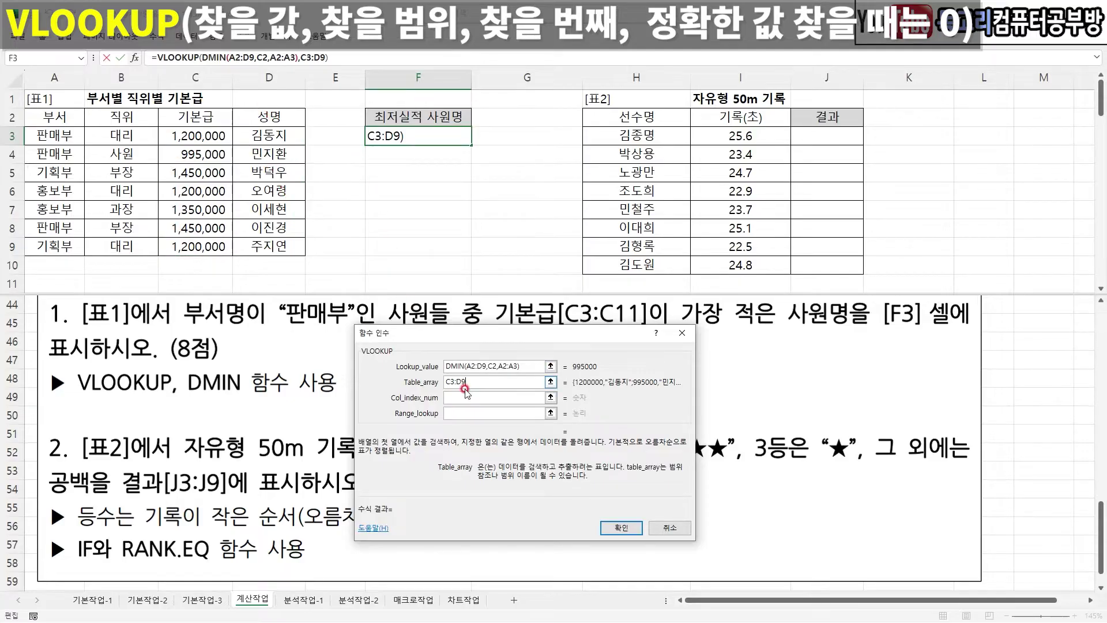
{"action": "left_click", "coordinate": [458, 398]}
{"action": "type", "text": "2"}
Set VLOOKUP's Range_lookup argument to 0 for an exact match and confirm the F3 formula
{"action": "left_click", "coordinate": [460, 414]}
{"action": "left_click_drag", "start_coordinate": [445, 406], "coordinate": [470, 403]}
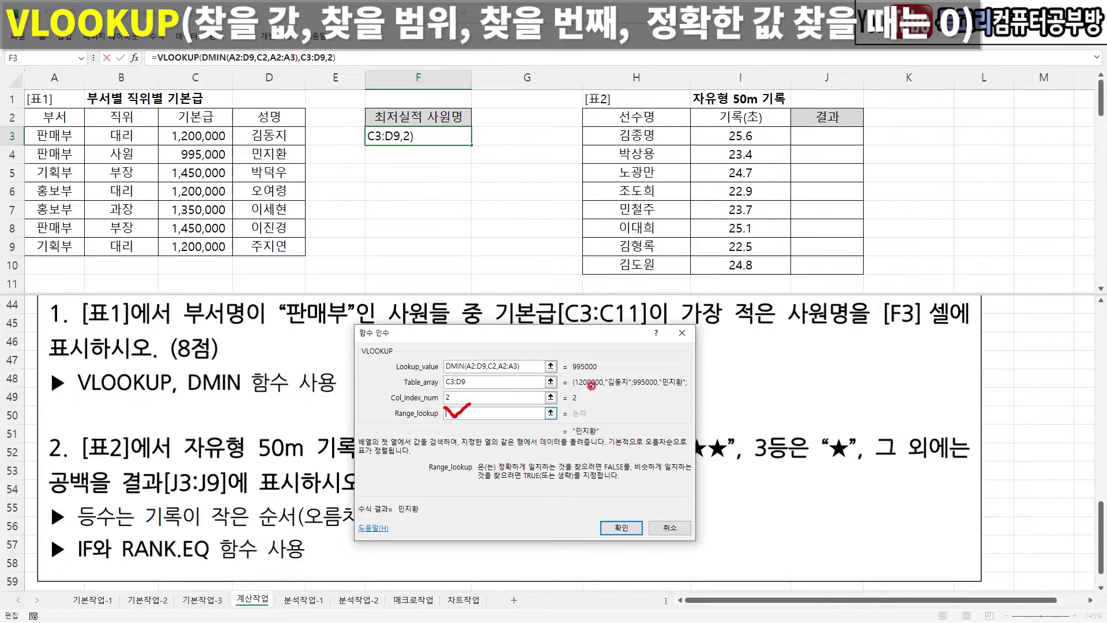
{"action": "mouse_move", "coordinate": [612, 373]}
{"action": "left_mouse_down"}
{"action": "mouse_move", "coordinate": [549, 369]}
{"action": "mouse_move", "coordinate": [611, 352]}
{"action": "mouse_move", "coordinate": [606, 383]}
{"action": "left_mouse_up"}
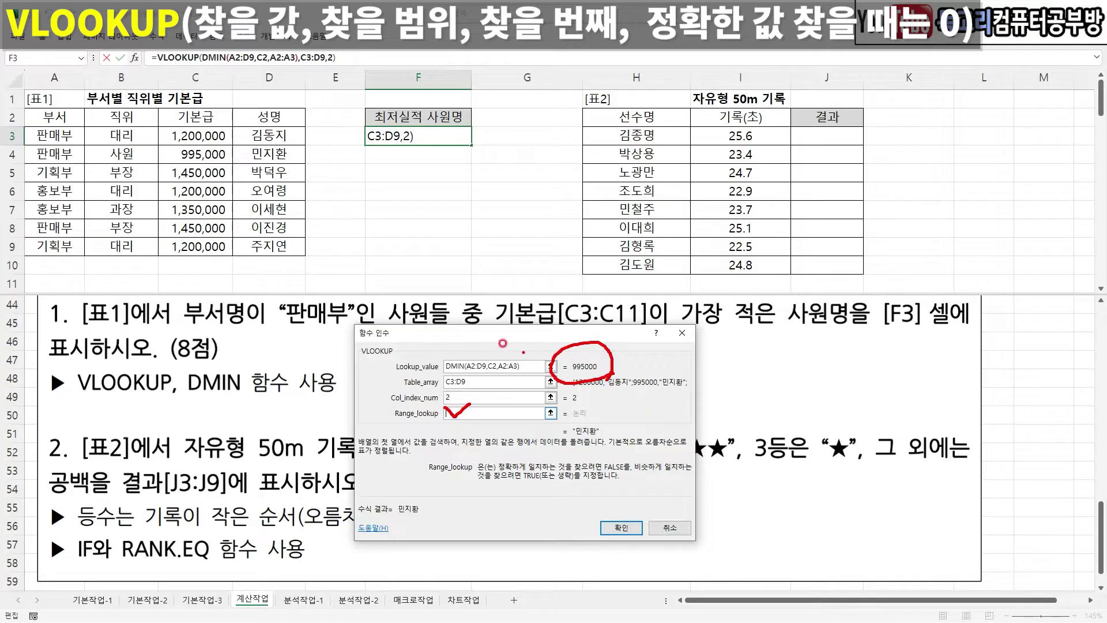
{"action": "mouse_move", "coordinate": [216, 174]}
{"action": "left_mouse_down"}
{"action": "mouse_move", "coordinate": [168, 144]}
{"action": "mouse_move", "coordinate": [239, 179]}
{"action": "left_mouse_up"}
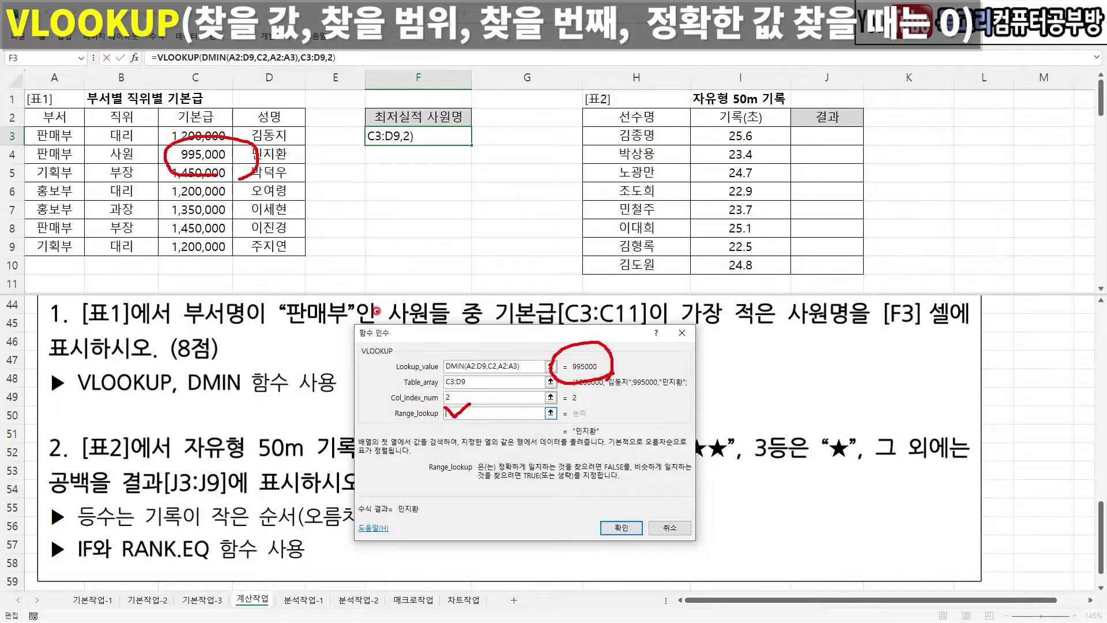
{"action": "key", "text": "Escape"}
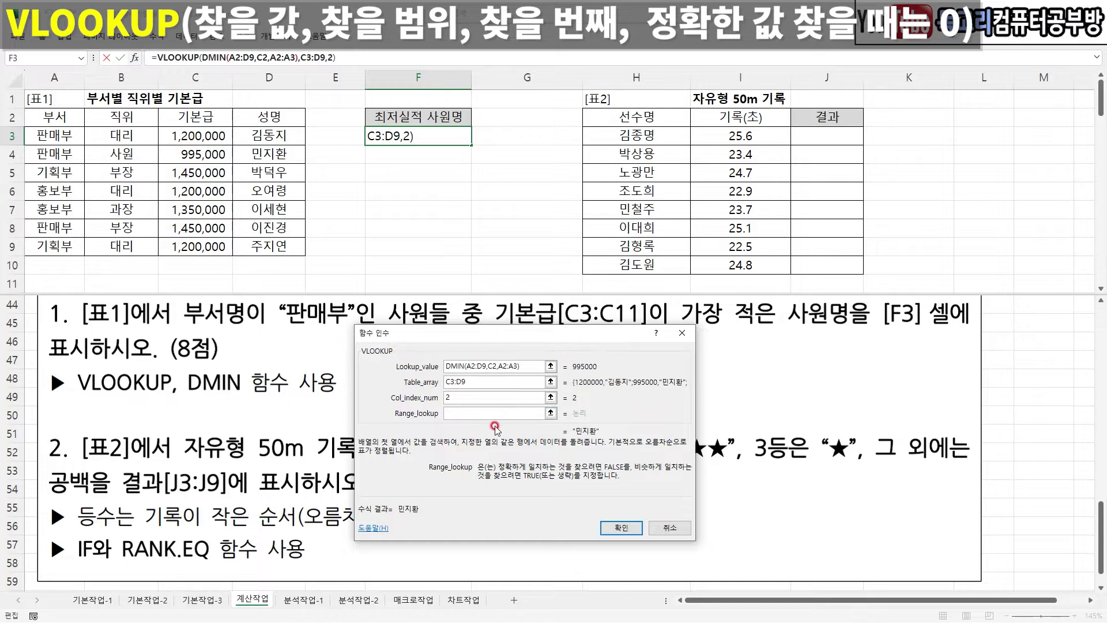
{"action": "type", "text": "0"}
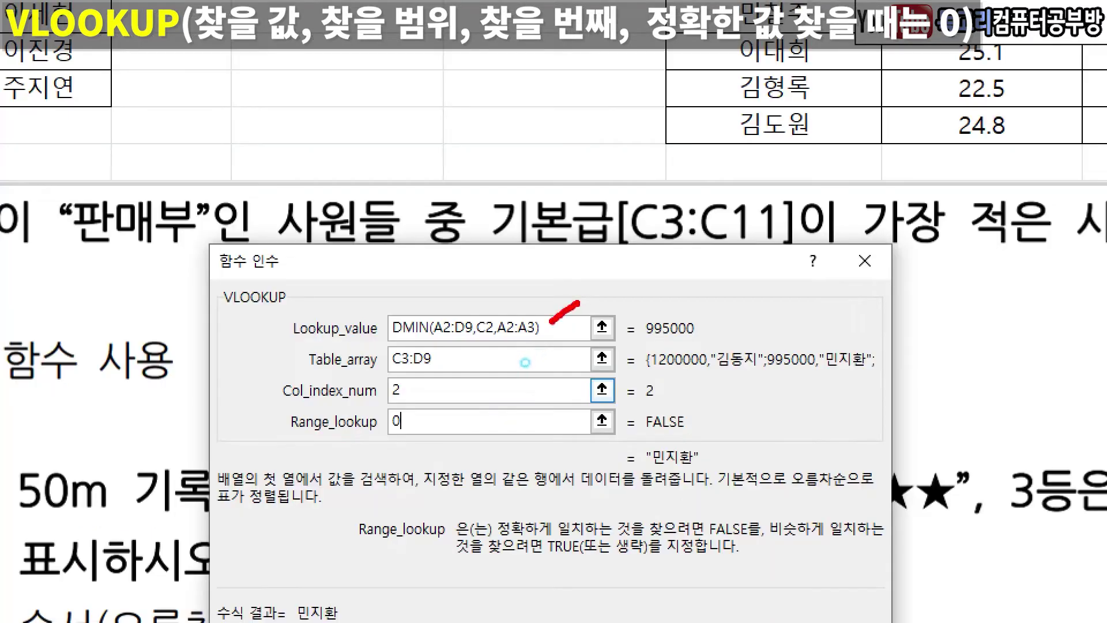
{"action": "mouse_move", "coordinate": [445, 347]}
{"action": "left_mouse_down"}
{"action": "mouse_move", "coordinate": [405, 402]}
{"action": "mouse_move", "coordinate": [407, 432]}
{"action": "left_mouse_up"}
{"action": "left_click", "coordinate": [421, 417]}
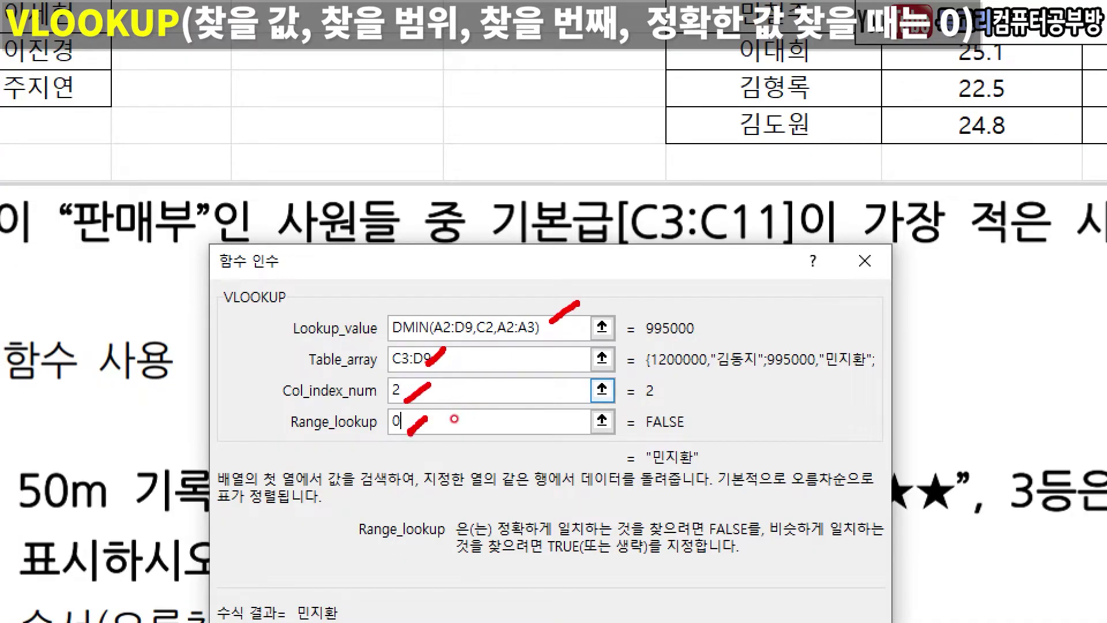
{"action": "key", "text": "Escape"}
{"action": "left_click_drag", "start_coordinate": [636, 515], "coordinate": [595, 530]}
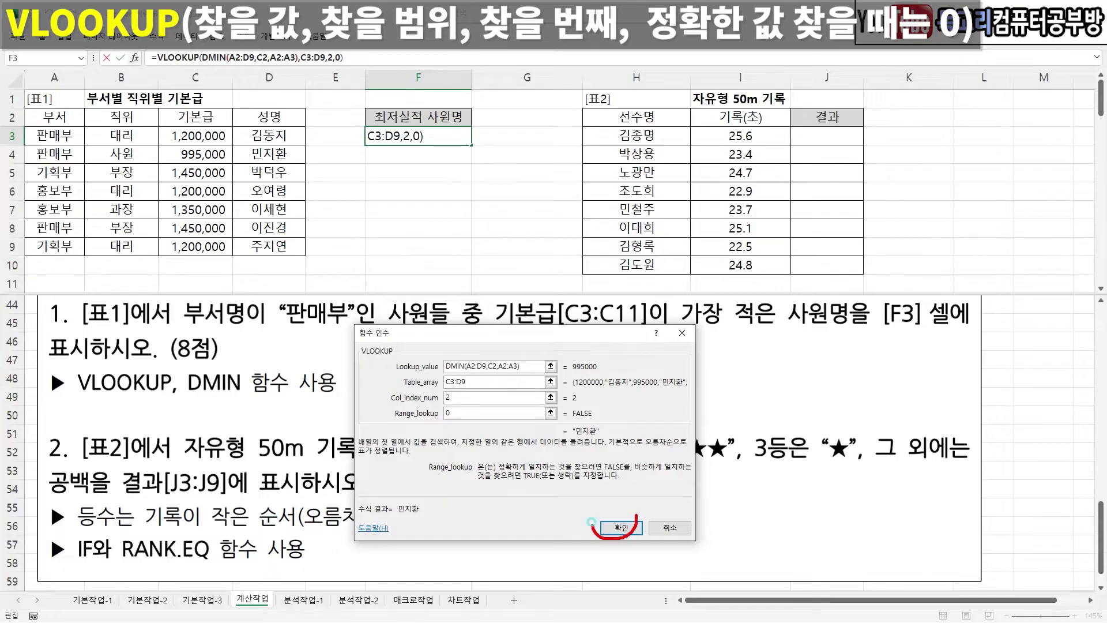
{"action": "left_click", "coordinate": [620, 529]}
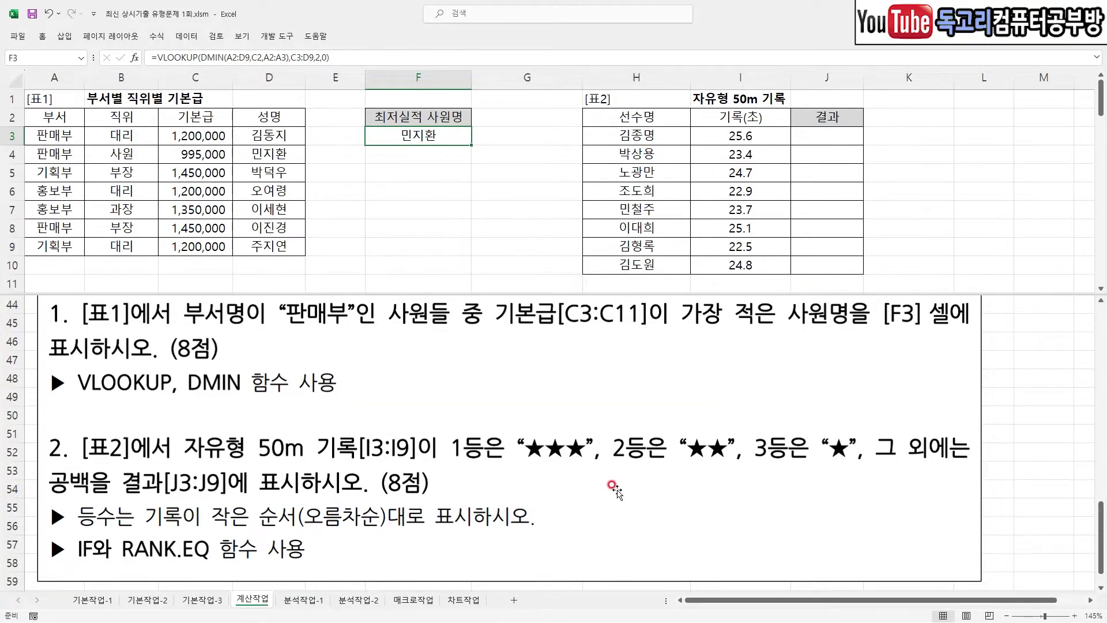
Read question 2's requirements for 표2: the stars per rank, the blank case, the ranking order, the result range and the functions required
{"action": "scroll", "coordinate": [614, 487], "scroll_direction": "down", "scroll_amount": 2}
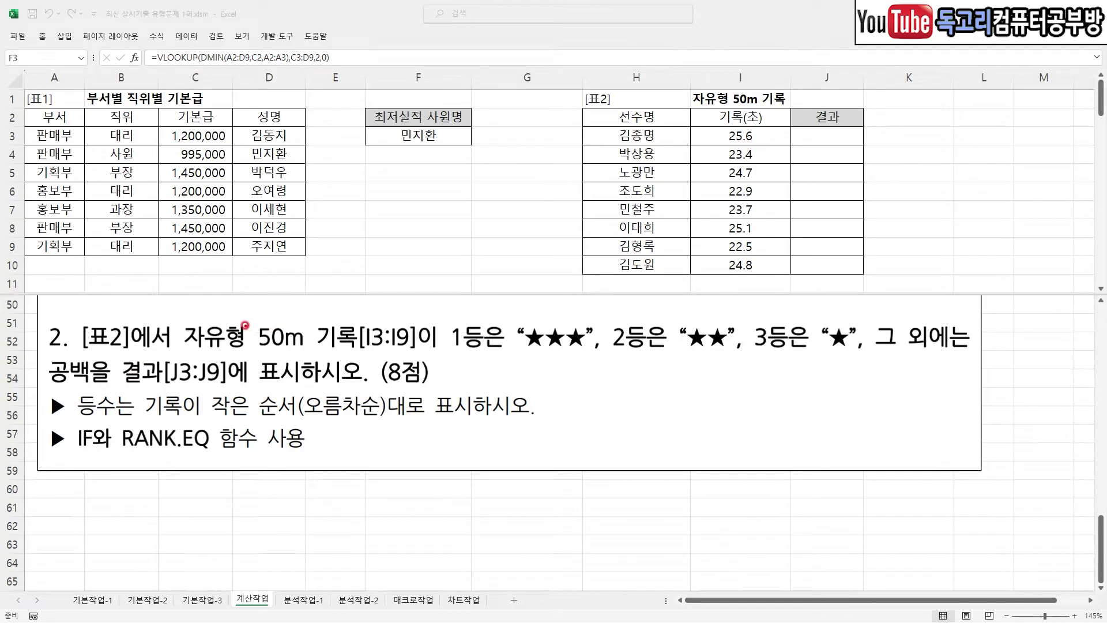
{"action": "left_click_drag", "start_coordinate": [189, 316], "coordinate": [358, 316]}
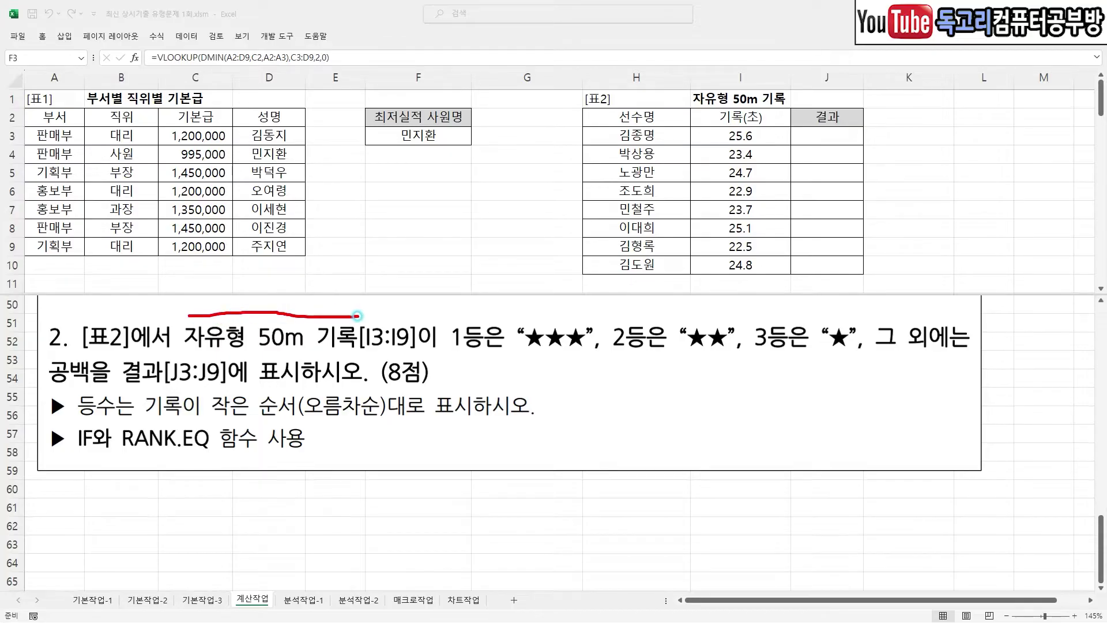
{"action": "left_click_drag", "start_coordinate": [453, 300], "coordinate": [498, 293]}
{"action": "left_click_drag", "start_coordinate": [531, 365], "coordinate": [593, 363]}
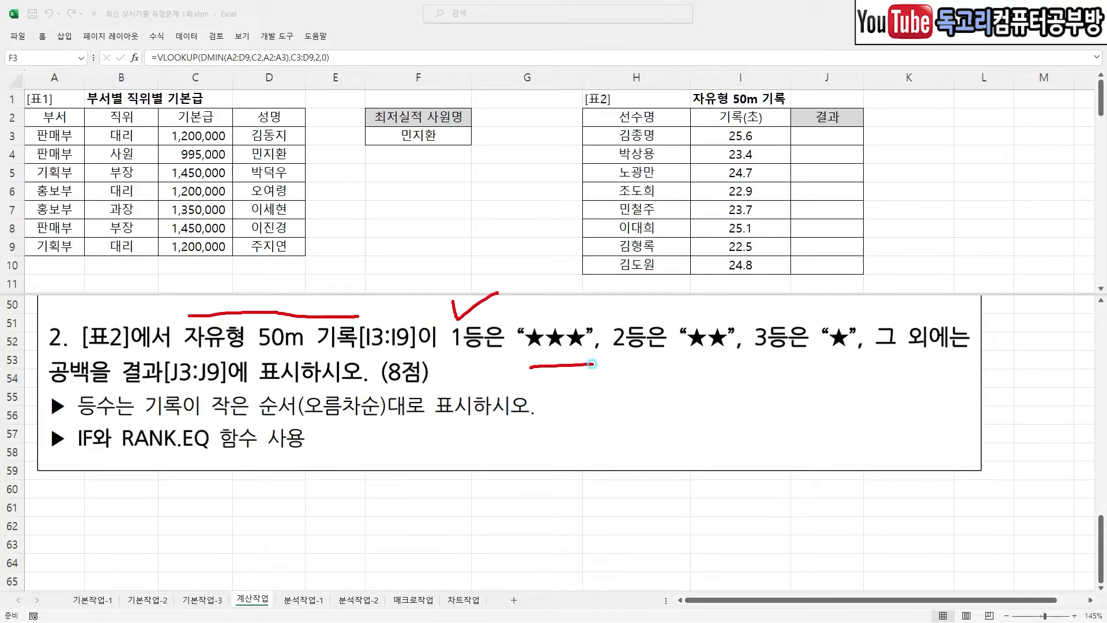
{"action": "left_click_drag", "start_coordinate": [695, 367], "coordinate": [828, 362]}
{"action": "left_click_drag", "start_coordinate": [895, 361], "coordinate": [924, 356]}
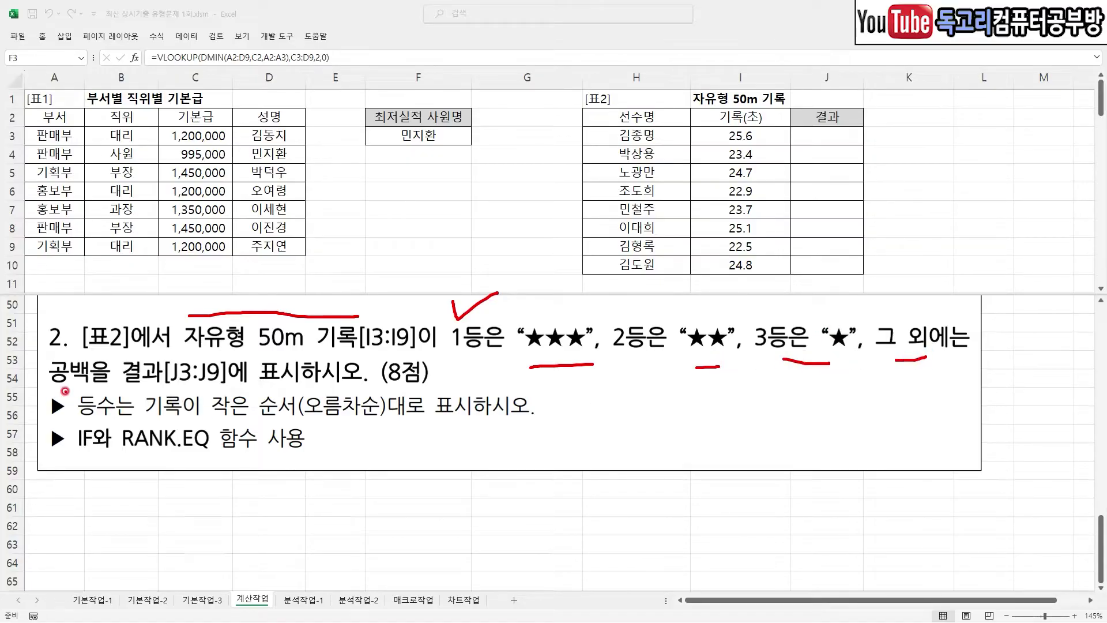
{"action": "left_click_drag", "start_coordinate": [48, 387], "coordinate": [296, 390]}
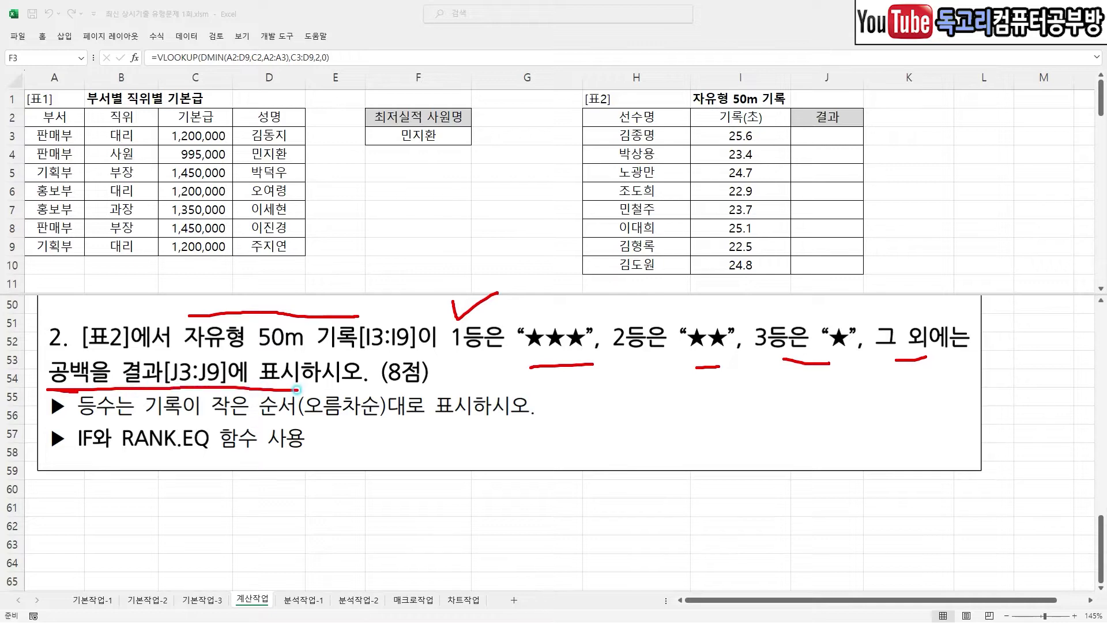
{"action": "left_click_drag", "start_coordinate": [147, 419], "coordinate": [240, 413]}
{"action": "left_click_drag", "start_coordinate": [309, 423], "coordinate": [375, 419]}
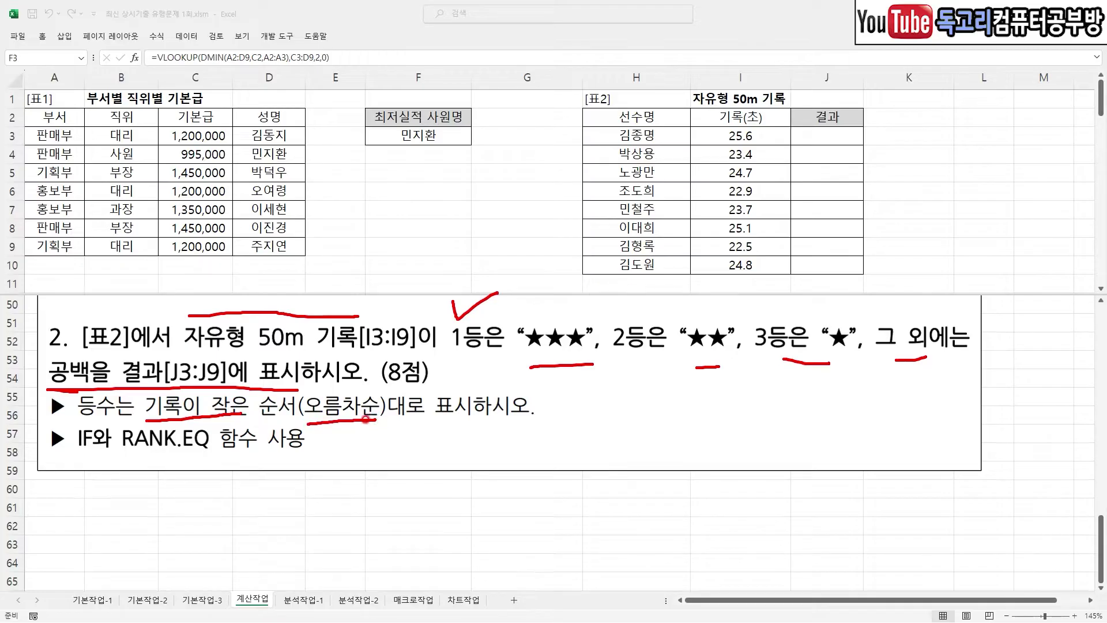
{"action": "key", "text": "e"}
{"action": "mouse_move", "coordinate": [120, 456]}
{"action": "left_mouse_down"}
{"action": "mouse_move", "coordinate": [217, 455]}
{"action": "mouse_move", "coordinate": [176, 493]}
{"action": "mouse_move", "coordinate": [185, 519]}
{"action": "mouse_move", "coordinate": [197, 469]}
{"action": "mouse_move", "coordinate": [196, 519]}
{"action": "left_mouse_up"}
{"action": "left_click_drag", "start_coordinate": [53, 455], "coordinate": [102, 453]}
{"action": "mouse_move", "coordinate": [59, 489]}
{"action": "left_mouse_down"}
{"action": "mouse_move", "coordinate": [68, 484]}
{"action": "mouse_move", "coordinate": [64, 511]}
{"action": "mouse_move", "coordinate": [91, 514]}
{"action": "mouse_move", "coordinate": [46, 468]}
{"action": "mouse_move", "coordinate": [86, 526]}
{"action": "left_mouse_up"}
{"action": "key", "text": "Escape"}
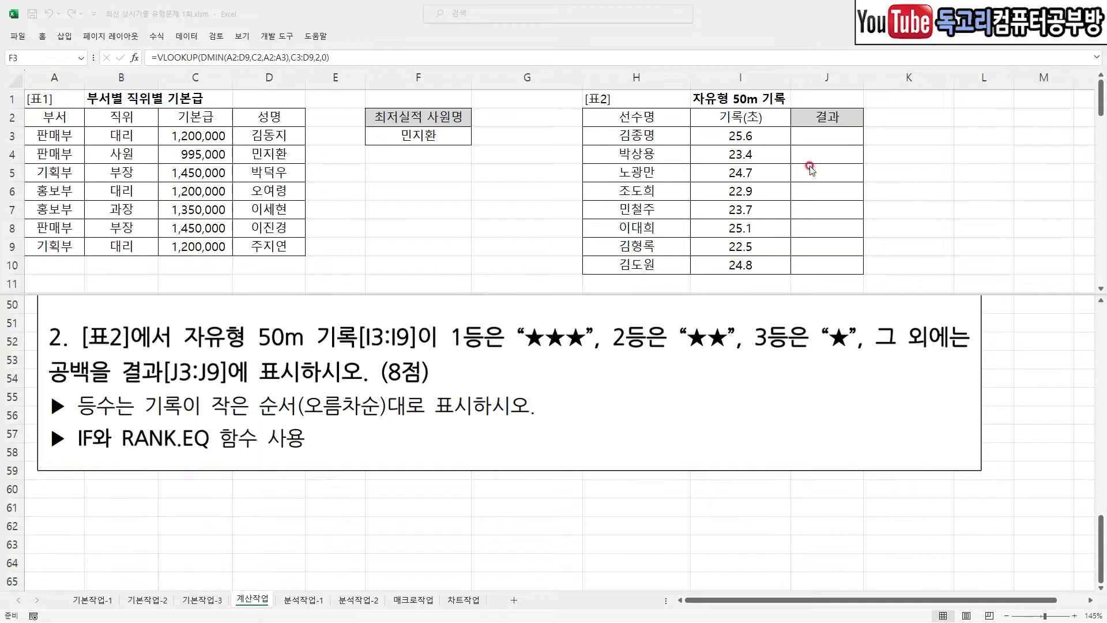
Start a formula in J3 of 표2 and choose the RANK.EQ function for it
{"action": "left_click", "coordinate": [810, 131]}
{"action": "left_click_drag", "start_coordinate": [810, 131], "coordinate": [875, 103]}
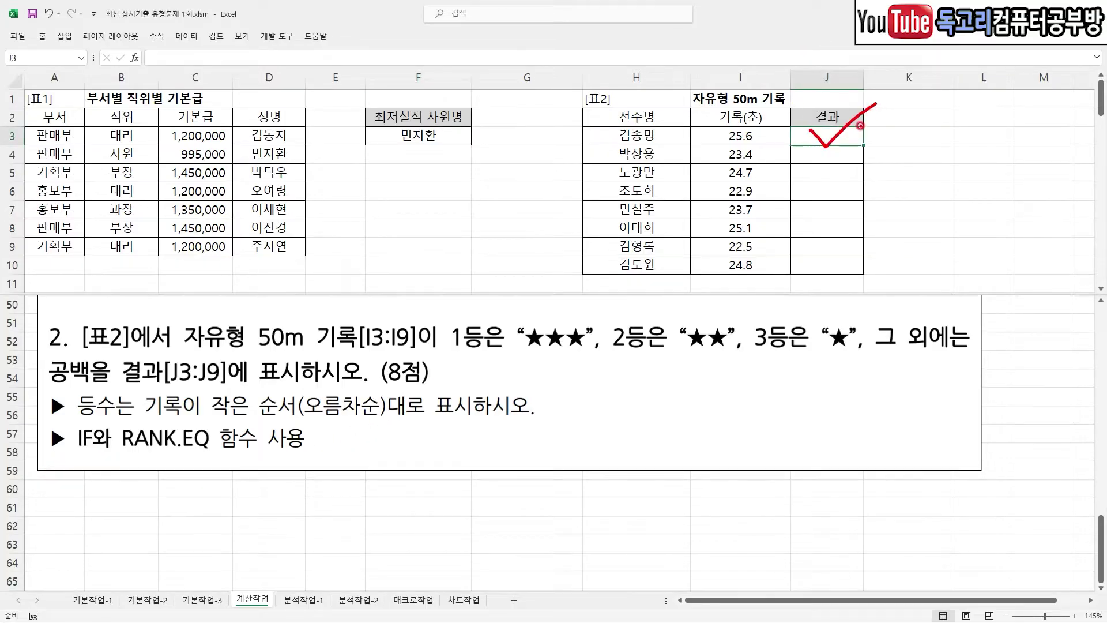
{"action": "key", "text": "Escape"}
{"action": "type", "text": "=RA"}
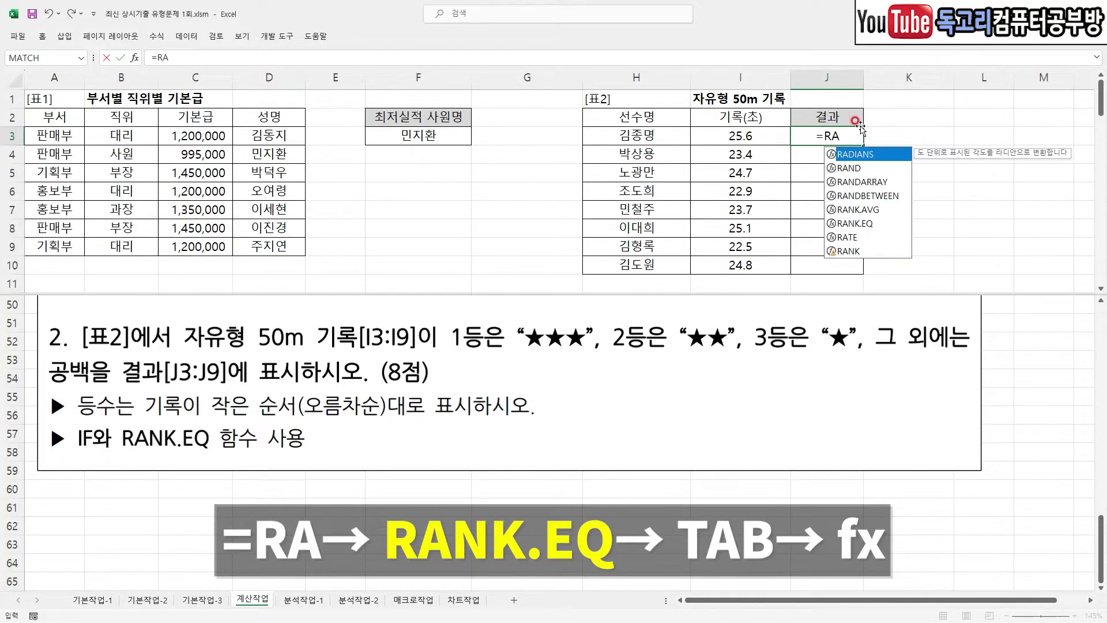
{"action": "left_click", "coordinate": [876, 223]}
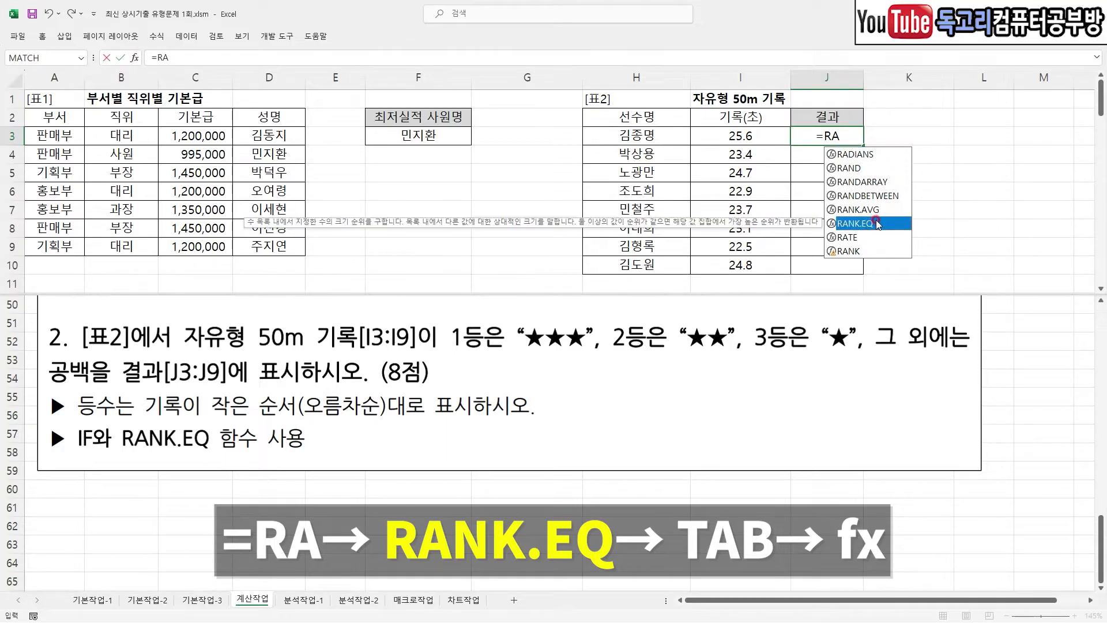
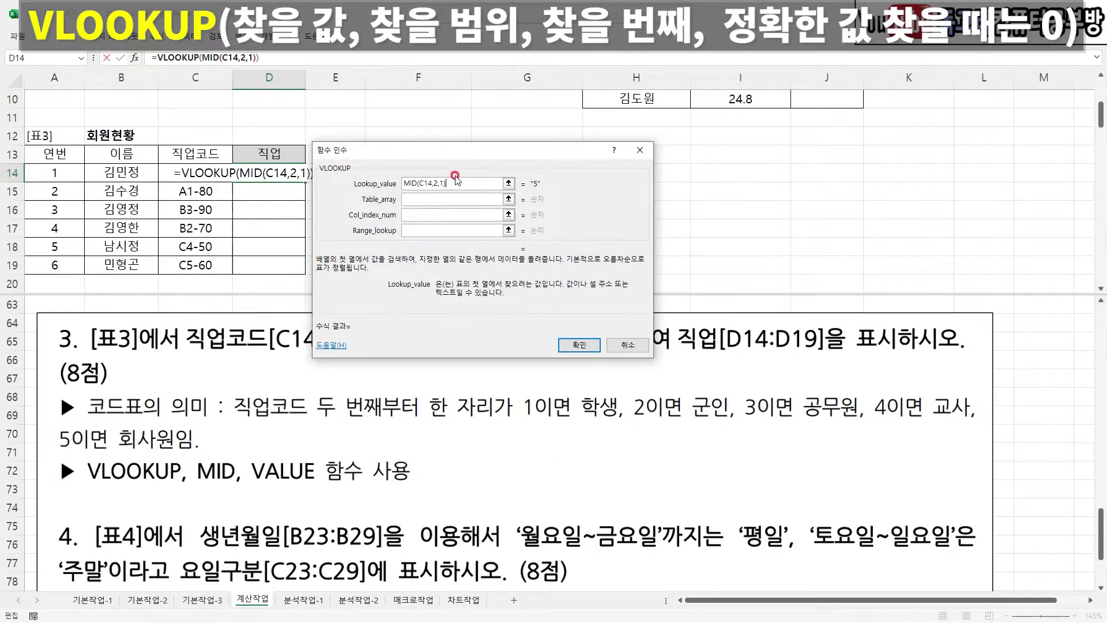
Set the Table_array argument of D14's VLOOKUP to the 코드표 data as the absolute range $F$15:$G$19
{"action": "key", "text": "Tab"}
{"action": "left_click_drag", "start_coordinate": [461, 151], "coordinate": [571, 374]}
{"action": "left_click_drag", "start_coordinate": [515, 414], "coordinate": [533, 420]}
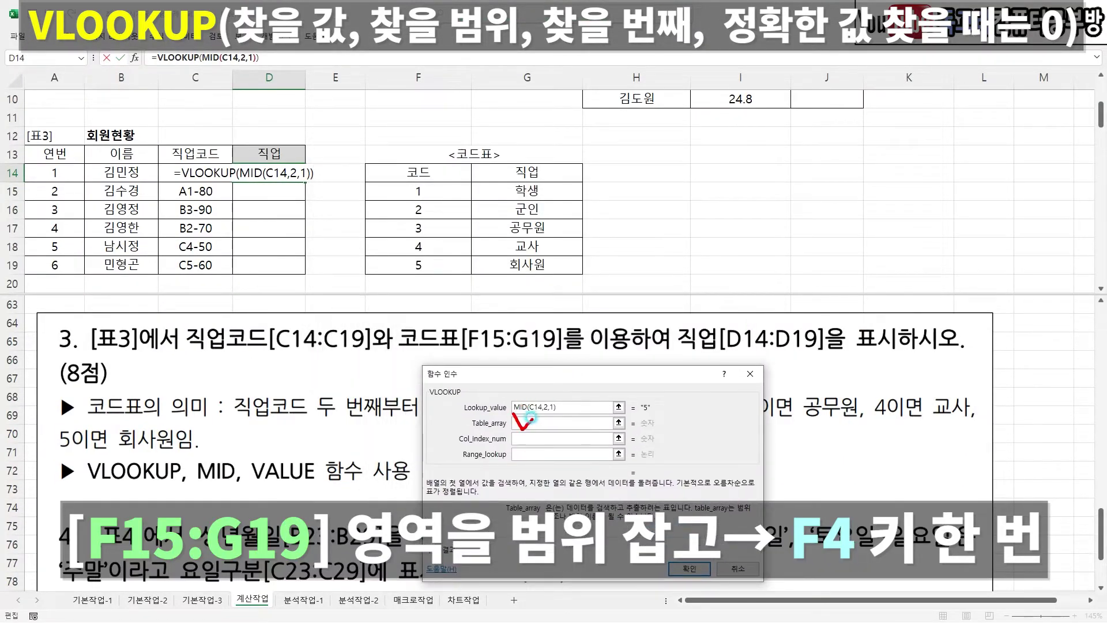
{"action": "left_click_drag", "start_coordinate": [400, 350], "coordinate": [635, 352]}
{"action": "key", "text": "Escape"}
{"action": "left_click_drag", "start_coordinate": [420, 189], "coordinate": [515, 266]}
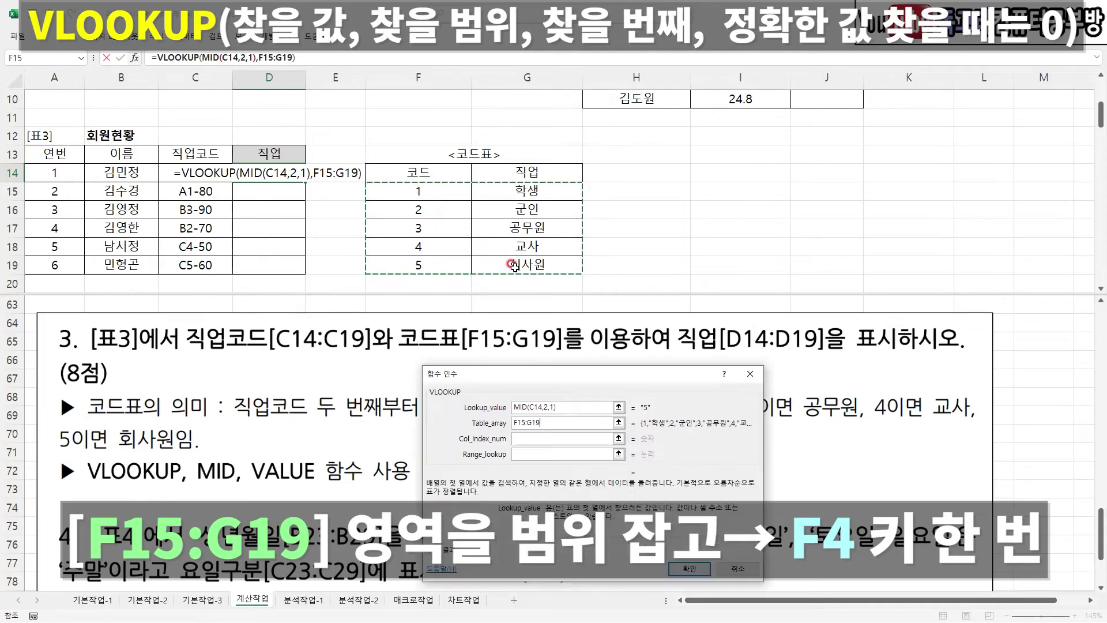
{"action": "key", "text": "F4"}
{"action": "mouse_move", "coordinate": [564, 432]}
{"action": "left_mouse_down"}
{"action": "mouse_move", "coordinate": [521, 440]}
{"action": "mouse_move", "coordinate": [528, 392]}
{"action": "mouse_move", "coordinate": [576, 421]}
{"action": "mouse_move", "coordinate": [569, 430]}
{"action": "left_mouse_up"}
{"action": "mouse_move", "coordinate": [192, 200]}
{"action": "left_mouse_down"}
{"action": "mouse_move", "coordinate": [191, 249]}
{"action": "mouse_move", "coordinate": [213, 245]}
{"action": "left_mouse_up"}
{"action": "mouse_move", "coordinate": [565, 284]}
{"action": "left_mouse_down"}
{"action": "mouse_move", "coordinate": [453, 297]}
{"action": "mouse_move", "coordinate": [530, 268]}
{"action": "mouse_move", "coordinate": [467, 217]}
{"action": "mouse_move", "coordinate": [490, 287]}
{"action": "left_mouse_up"}
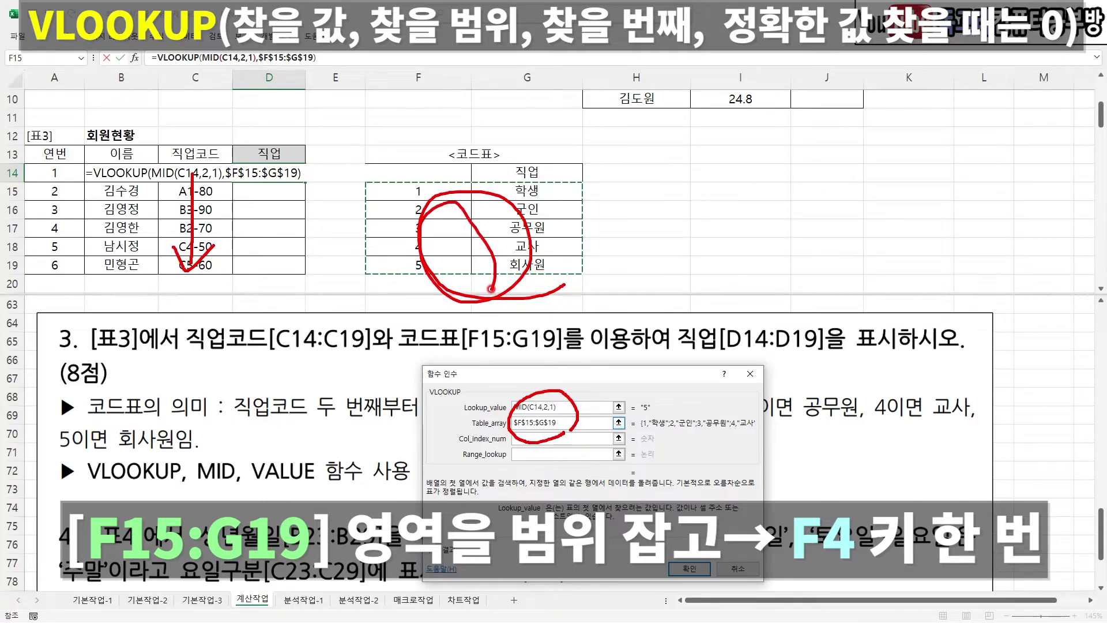
{"action": "key", "text": "Escape"}
Set the Col_index_num argument of D14's VLOOKUP to 2 for the 직업 column of the 코드표
{"action": "left_click", "coordinate": [524, 438]}
{"action": "key", "text": "ctrl+2"}
{"action": "mouse_move", "coordinate": [517, 434]}
{"action": "left_mouse_down"}
{"action": "mouse_move", "coordinate": [526, 444]}
{"action": "mouse_move", "coordinate": [537, 432]}
{"action": "left_mouse_up"}
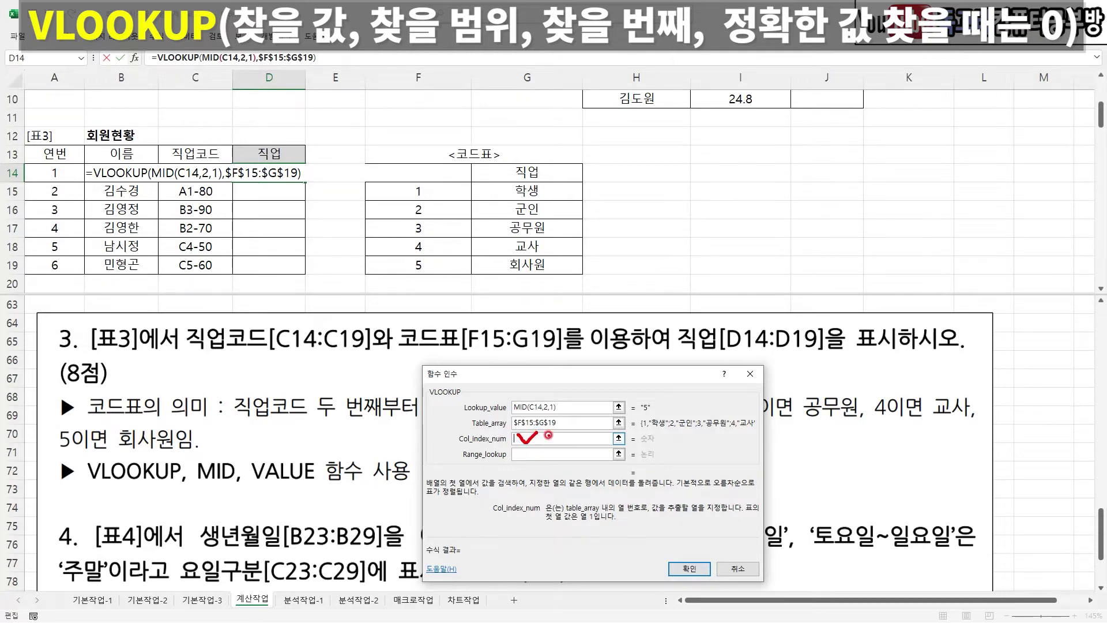
{"action": "mouse_move", "coordinate": [248, 136]}
{"action": "left_mouse_down"}
{"action": "mouse_move", "coordinate": [259, 148]}
{"action": "mouse_move", "coordinate": [301, 123]}
{"action": "left_mouse_up"}
{"action": "mouse_move", "coordinate": [522, 269]}
{"action": "left_mouse_down"}
{"action": "mouse_move", "coordinate": [489, 284]}
{"action": "mouse_move", "coordinate": [430, 196]}
{"action": "mouse_move", "coordinate": [497, 277]}
{"action": "left_mouse_up"}
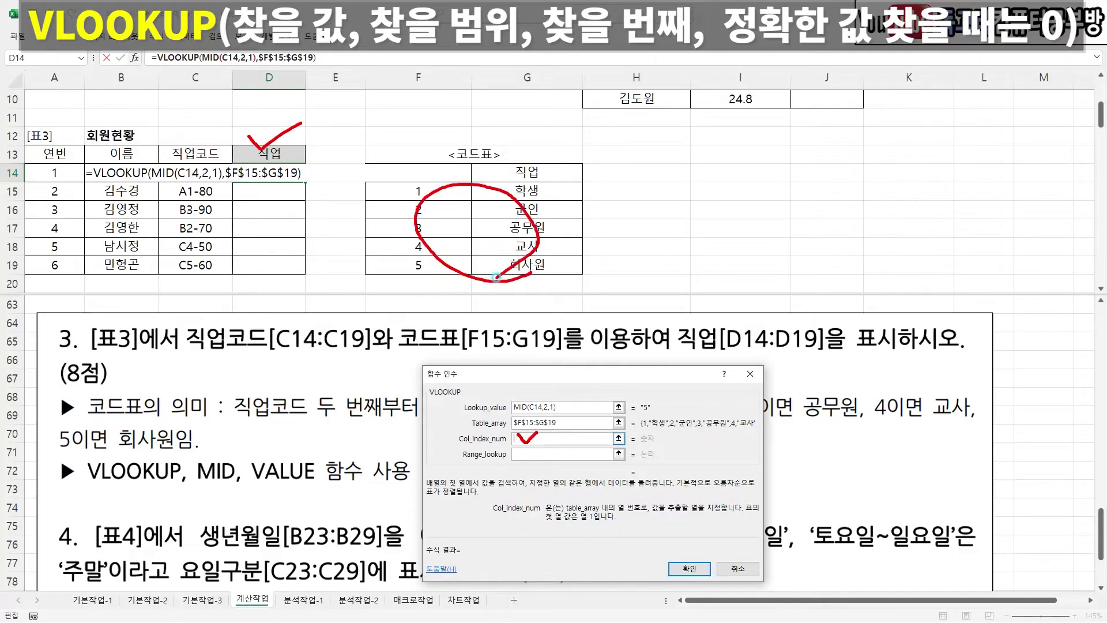
{"action": "left_click_drag", "start_coordinate": [466, 151], "coordinate": [442, 204]}
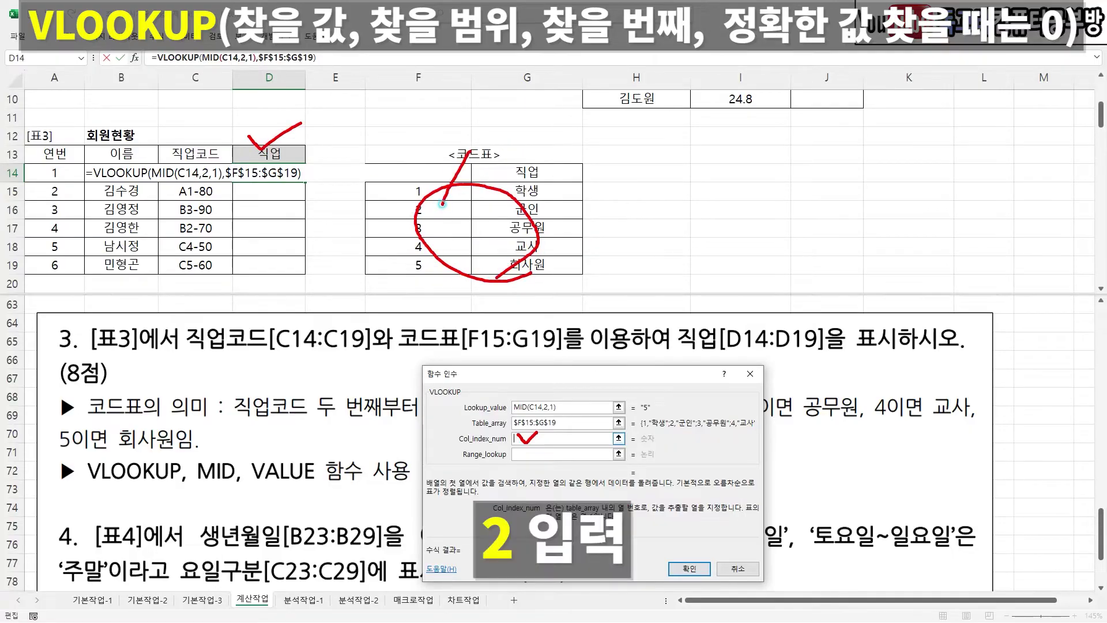
{"action": "left_click_drag", "start_coordinate": [571, 153], "coordinate": [523, 226]}
{"action": "mouse_move", "coordinate": [647, 194]}
{"action": "left_mouse_down"}
{"action": "mouse_move", "coordinate": [656, 226]}
{"action": "mouse_move", "coordinate": [687, 235]}
{"action": "left_mouse_up"}
{"action": "key", "text": "Escape"}
{"action": "type", "text": "2"}
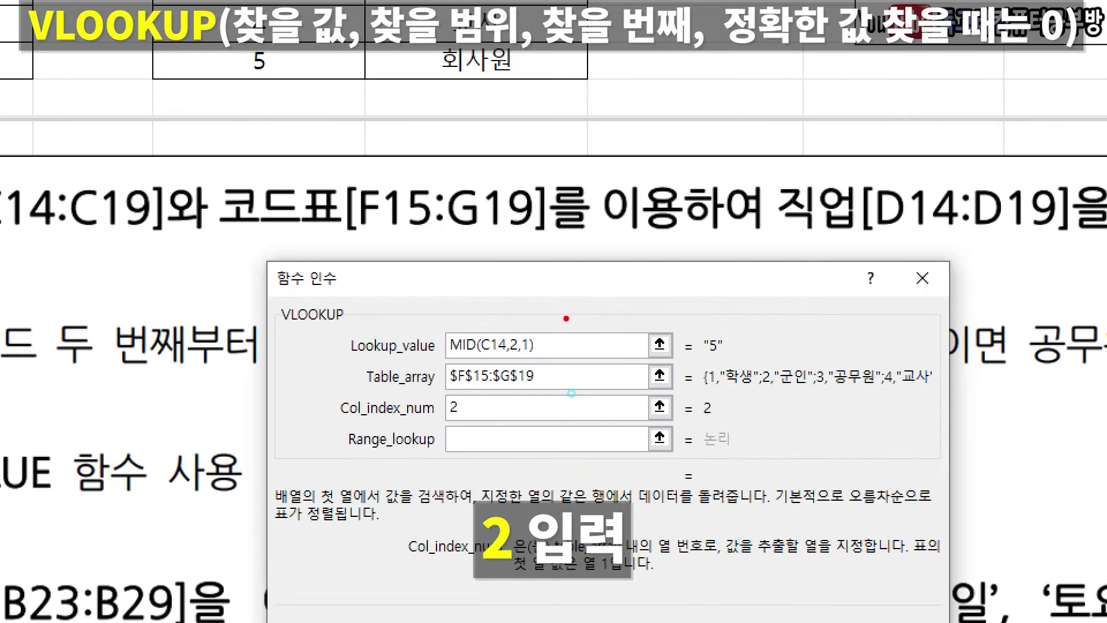
Set the Range_lookup argument of D14's VLOOKUP to 0 for an exact match
{"action": "mouse_move", "coordinate": [570, 346]}
{"action": "left_mouse_down"}
{"action": "mouse_move", "coordinate": [555, 402]}
{"action": "mouse_move", "coordinate": [473, 431]}
{"action": "mouse_move", "coordinate": [511, 420]}
{"action": "left_mouse_up"}
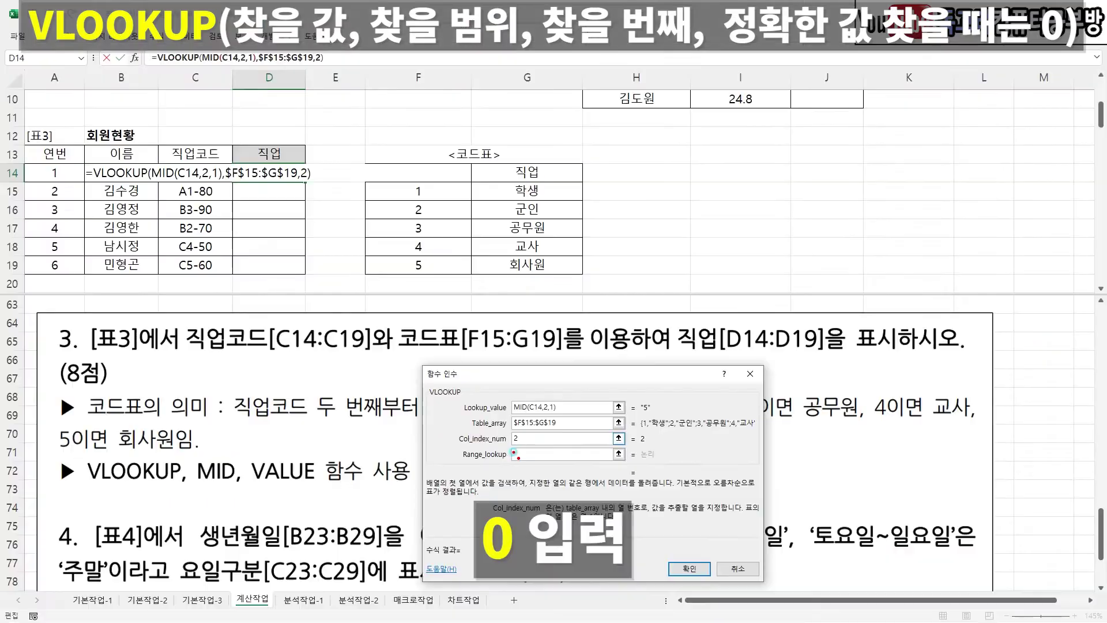
{"action": "left_click_drag", "start_coordinate": [448, 441], "coordinate": [509, 425]}
{"action": "mouse_move", "coordinate": [725, 367]}
{"action": "left_mouse_down"}
{"action": "mouse_move", "coordinate": [661, 326]}
{"action": "mouse_move", "coordinate": [734, 356]}
{"action": "left_mouse_up"}
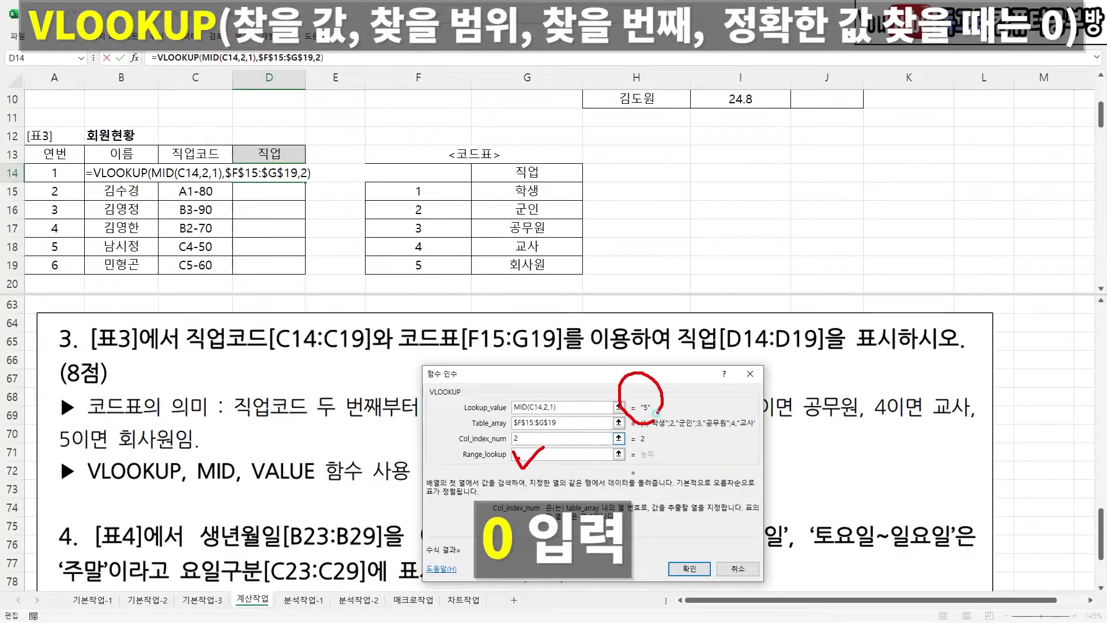
{"action": "mouse_move", "coordinate": [444, 285]}
{"action": "left_mouse_down"}
{"action": "mouse_move", "coordinate": [383, 277]}
{"action": "mouse_move", "coordinate": [444, 293]}
{"action": "left_mouse_up"}
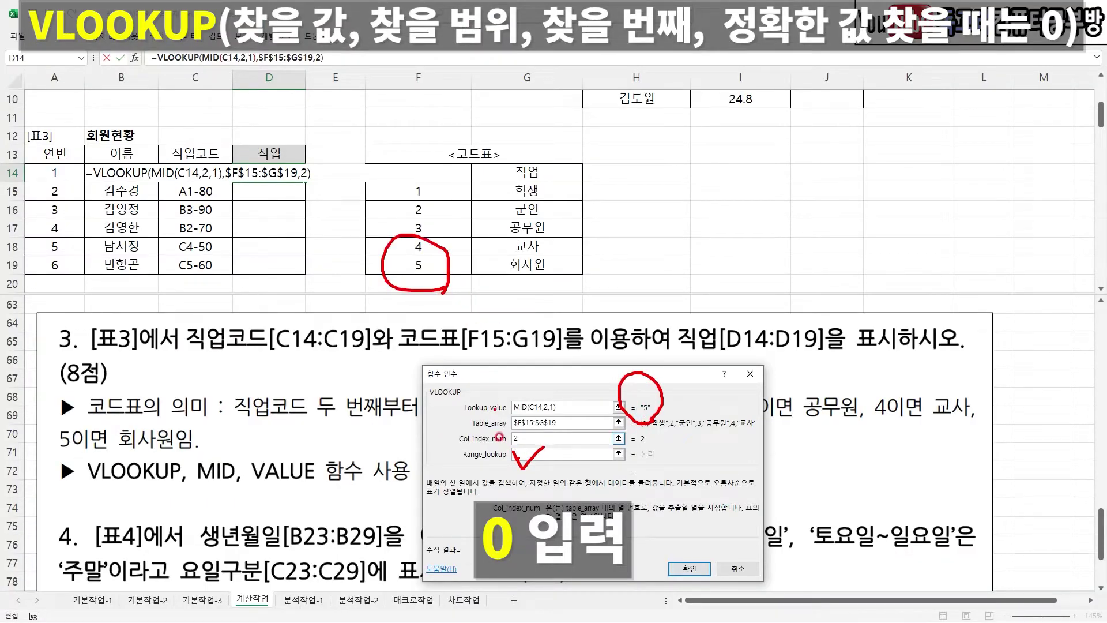
{"action": "left_click", "coordinate": [514, 454]}
{"action": "type", "text": "0"}
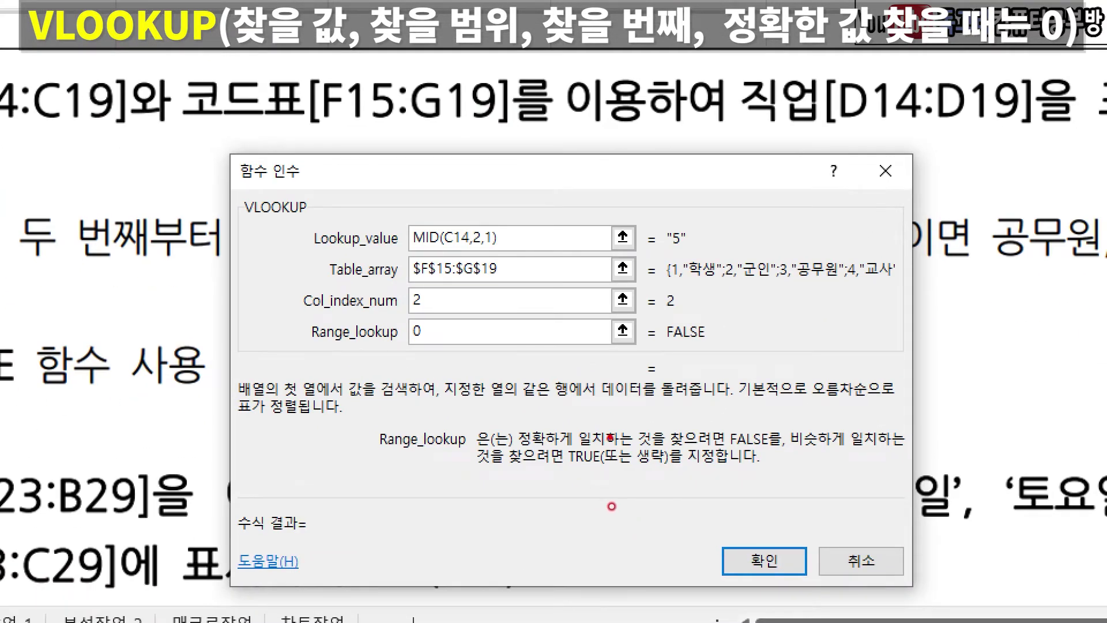
Examine D14's VLOOKUP arguments, comparing the data type of MID(C14,2,1) with the codes in the 코드표
{"action": "left_click_drag", "start_coordinate": [409, 491], "coordinate": [289, 611]}
{"action": "left_click_drag", "start_coordinate": [295, 497], "coordinate": [384, 600]}
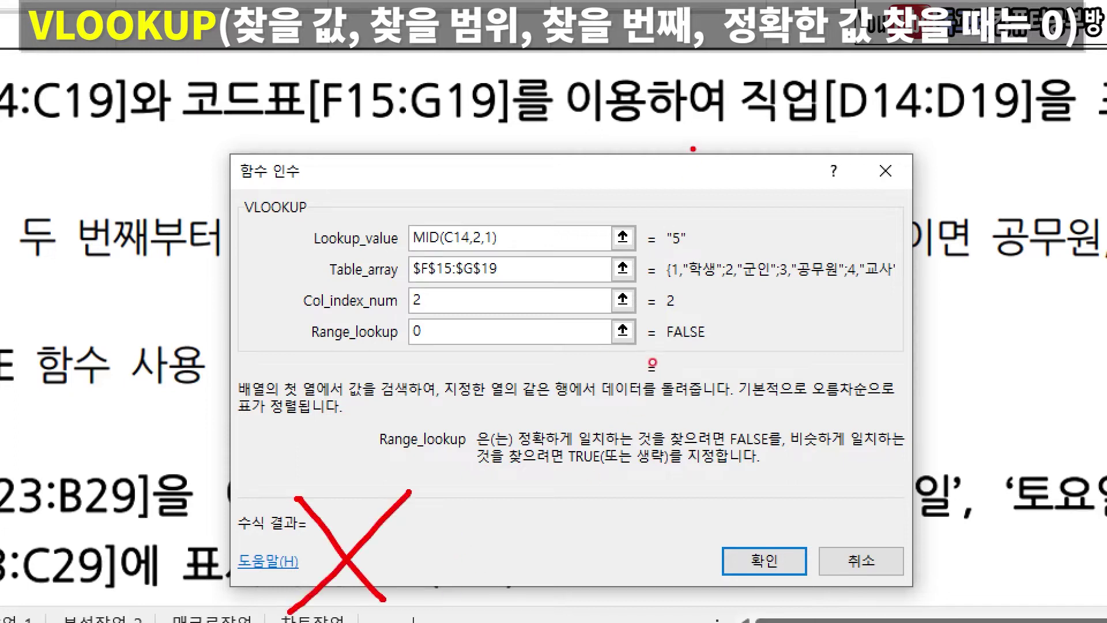
{"action": "left_click", "coordinate": [531, 275]}
{"action": "left_click_drag", "start_coordinate": [527, 247], "coordinate": [567, 211]}
{"action": "left_click_drag", "start_coordinate": [531, 275], "coordinate": [549, 258]}
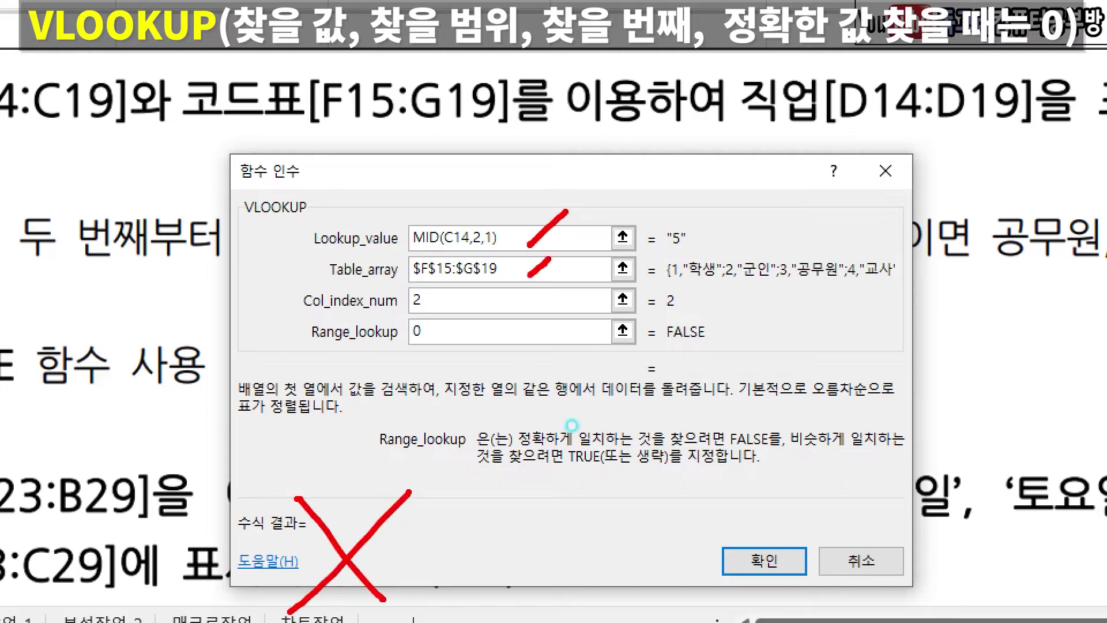
{"action": "mouse_move", "coordinate": [480, 292]}
{"action": "left_mouse_down"}
{"action": "mouse_move", "coordinate": [449, 323]}
{"action": "mouse_move", "coordinate": [462, 361]}
{"action": "left_mouse_up"}
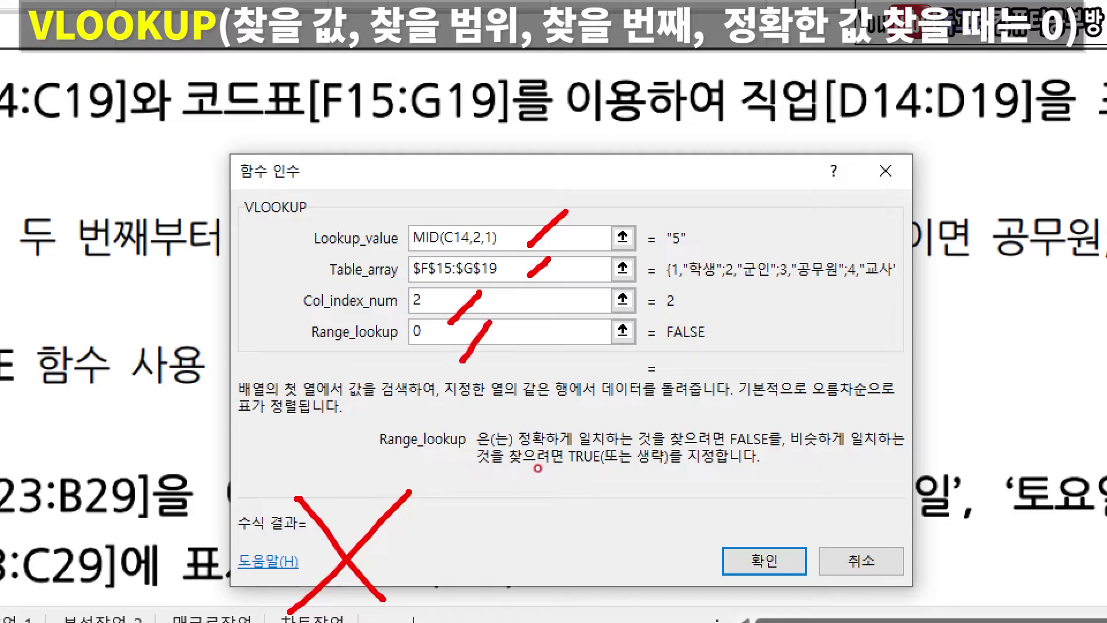
{"action": "left_click_drag", "start_coordinate": [734, 341], "coordinate": [695, 389]}
{"action": "left_click_drag", "start_coordinate": [686, 343], "coordinate": [739, 419]}
{"action": "key", "text": "Escape"}
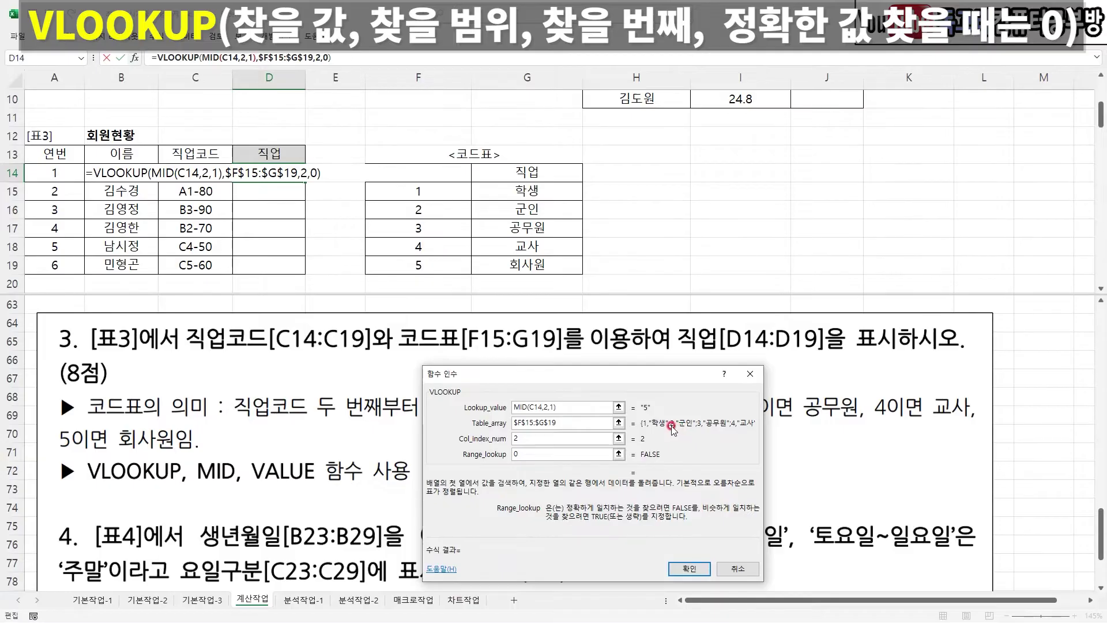
{"action": "mouse_move", "coordinate": [499, 413]}
{"action": "left_mouse_down"}
{"action": "mouse_move", "coordinate": [577, 417]}
{"action": "mouse_move", "coordinate": [508, 394]}
{"action": "mouse_move", "coordinate": [496, 413]}
{"action": "left_mouse_up"}
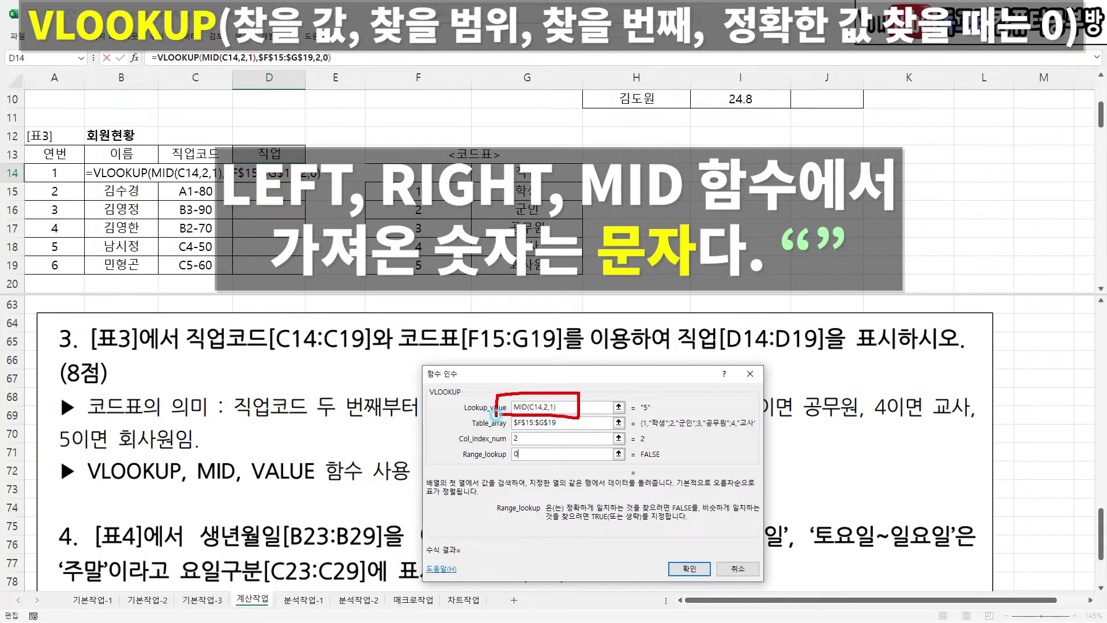
{"action": "key", "text": "Escape"}
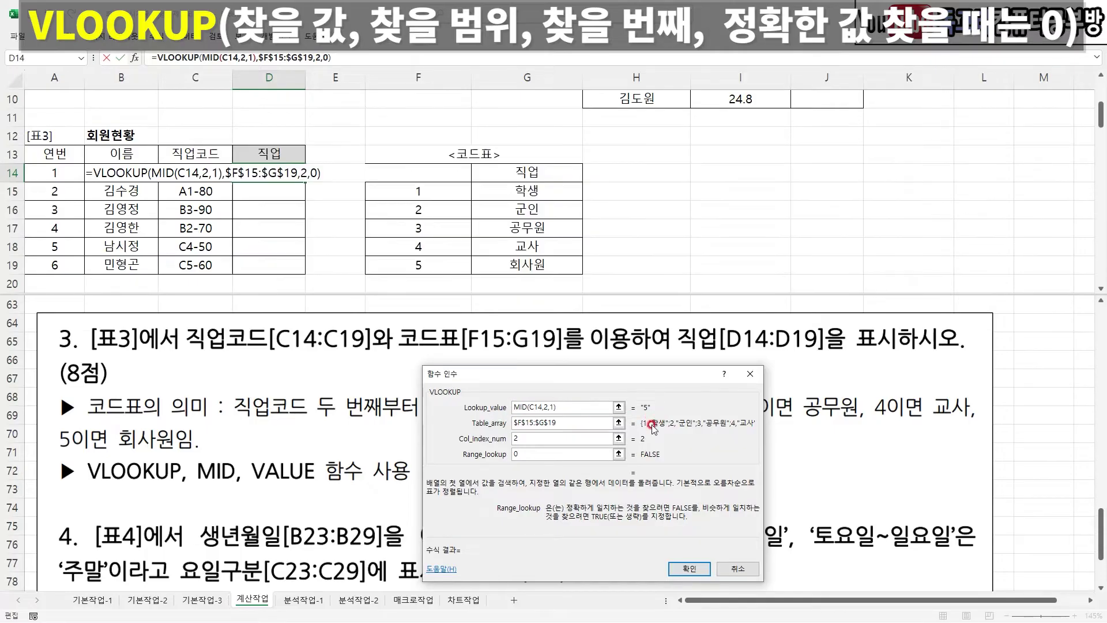
{"action": "key", "text": "ctrl+1"}
{"action": "left_click_drag", "start_coordinate": [508, 416], "coordinate": [547, 415]}
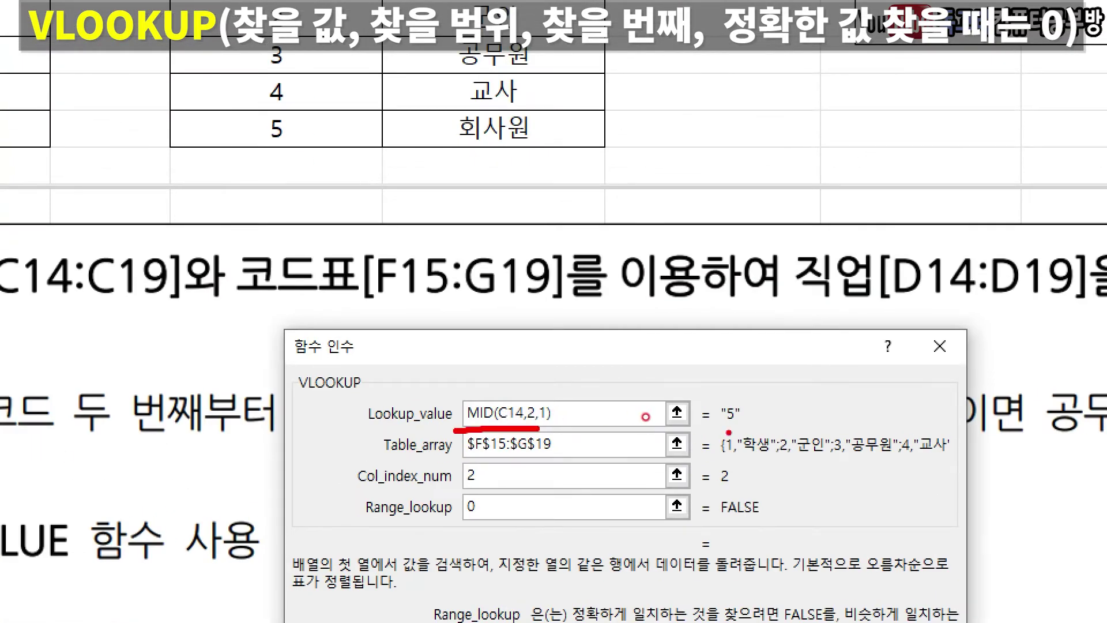
{"action": "mouse_move", "coordinate": [654, 413]}
{"action": "left_mouse_down"}
{"action": "mouse_move", "coordinate": [635, 421]}
{"action": "mouse_move", "coordinate": [667, 421]}
{"action": "mouse_move", "coordinate": [657, 424]}
{"action": "left_mouse_up"}
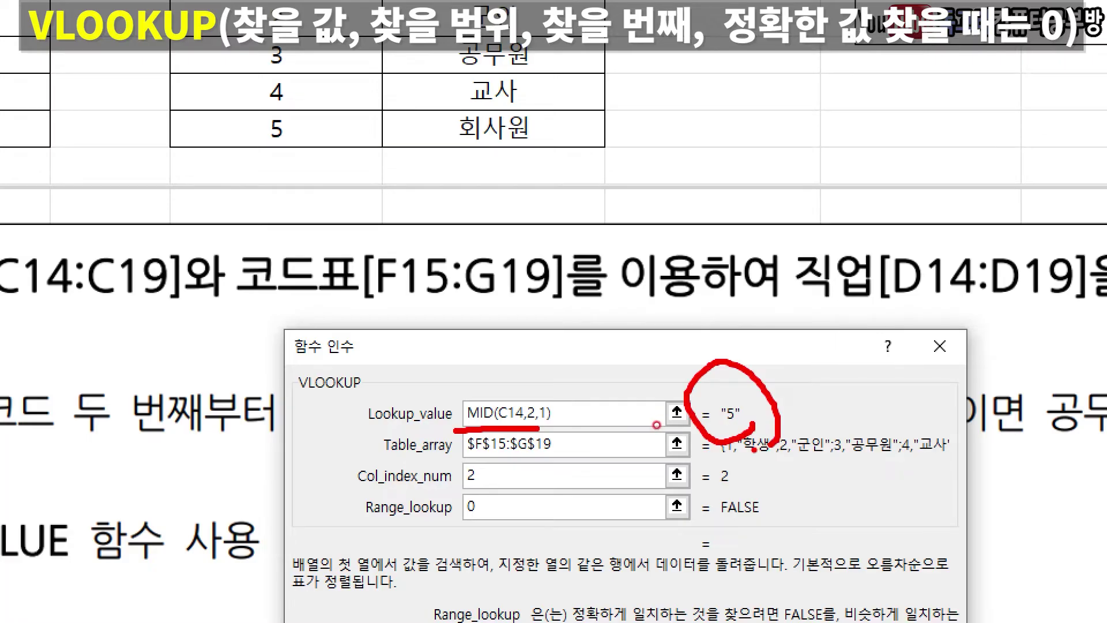
{"action": "mouse_move", "coordinate": [696, 344]}
{"action": "left_mouse_down"}
{"action": "mouse_move", "coordinate": [729, 397]}
{"action": "mouse_move", "coordinate": [786, 341]}
{"action": "left_mouse_up"}
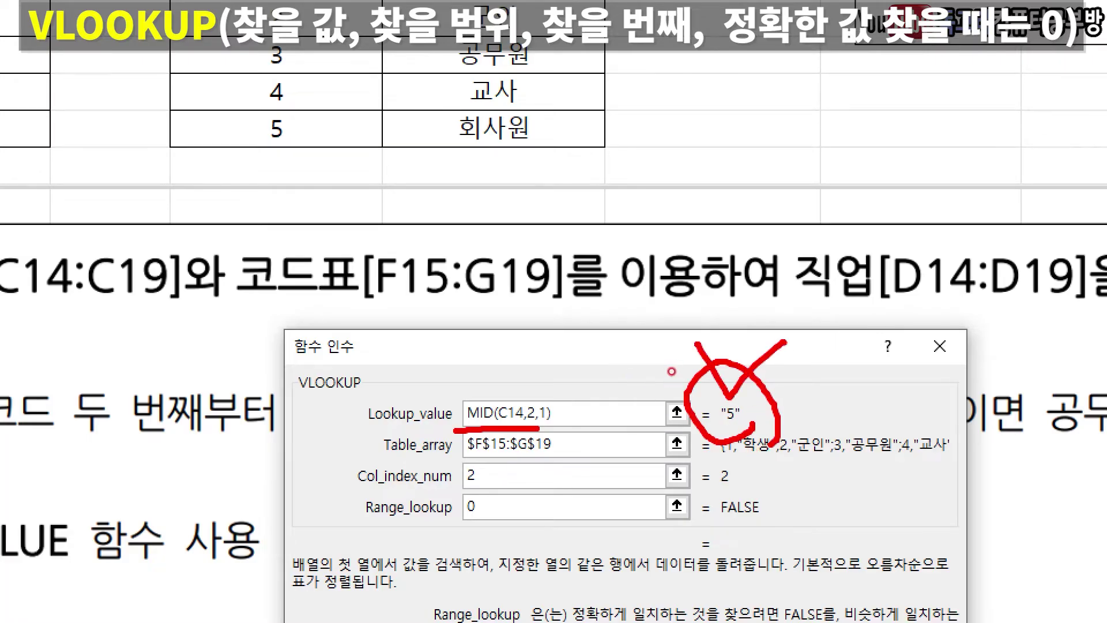
{"action": "mouse_move", "coordinate": [287, 145]}
{"action": "left_mouse_down"}
{"action": "mouse_move", "coordinate": [246, 121]}
{"action": "mouse_move", "coordinate": [306, 168]}
{"action": "left_mouse_up"}
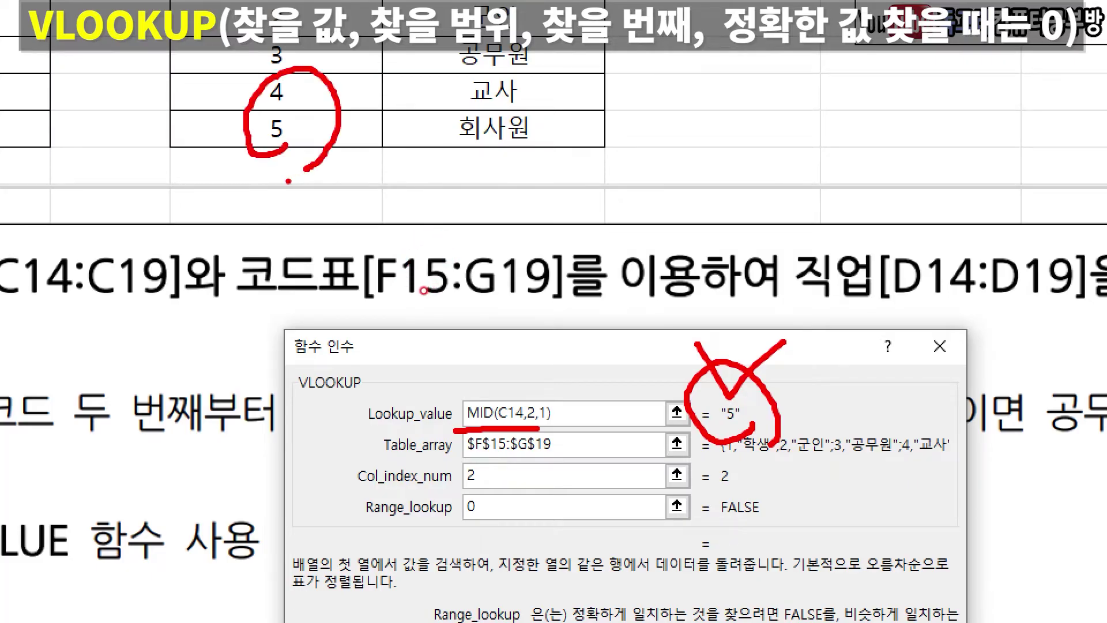
{"action": "mouse_move", "coordinate": [519, 433]}
{"action": "left_mouse_down"}
{"action": "mouse_move", "coordinate": [419, 406]}
{"action": "mouse_move", "coordinate": [570, 441]}
{"action": "left_mouse_up"}
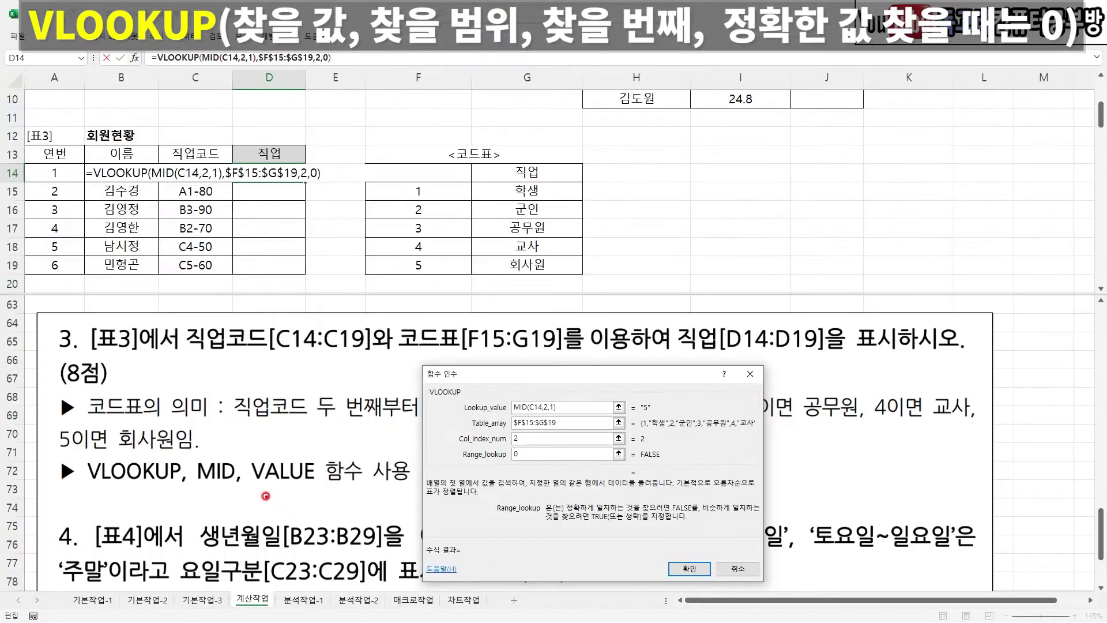
{"action": "mouse_move", "coordinate": [258, 493]}
{"action": "left_mouse_down"}
{"action": "mouse_move", "coordinate": [320, 485]}
{"action": "mouse_move", "coordinate": [261, 449]}
{"action": "mouse_move", "coordinate": [267, 489]}
{"action": "left_mouse_up"}
{"action": "key", "text": "Escape"}
Wrap the Lookup_value of D14's VLOOKUP in the VALUE function, making it VALUE(MID(C14,2,1))
{"action": "left_click", "coordinate": [515, 407]}
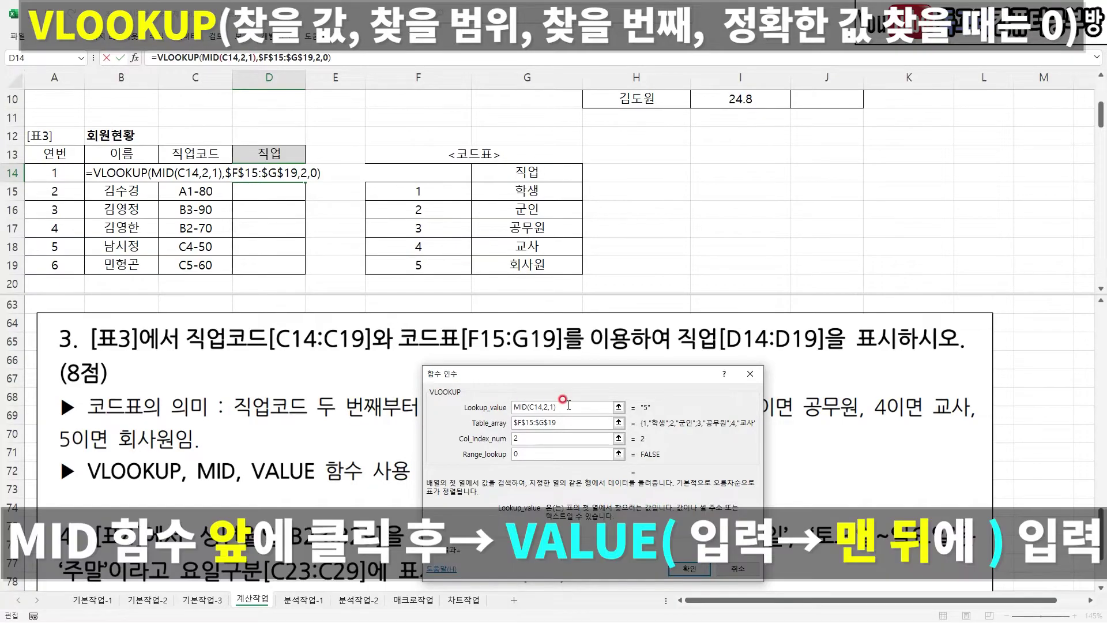
{"action": "type", "text": "VALUE("}
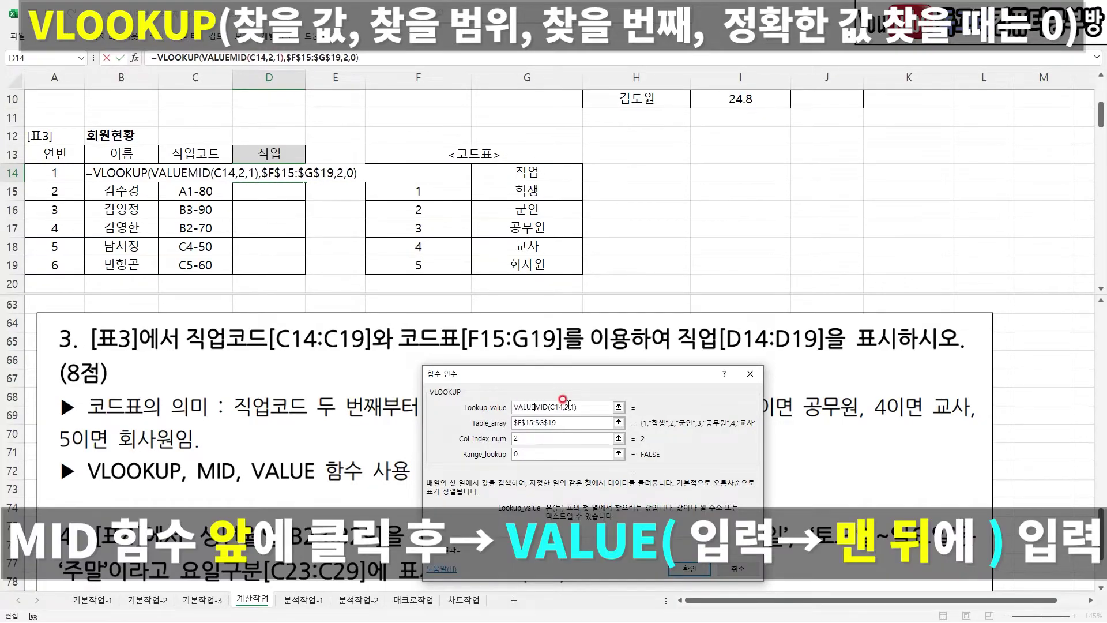
{"action": "left_click", "coordinate": [583, 407]}
{"action": "type", "text": ")"}
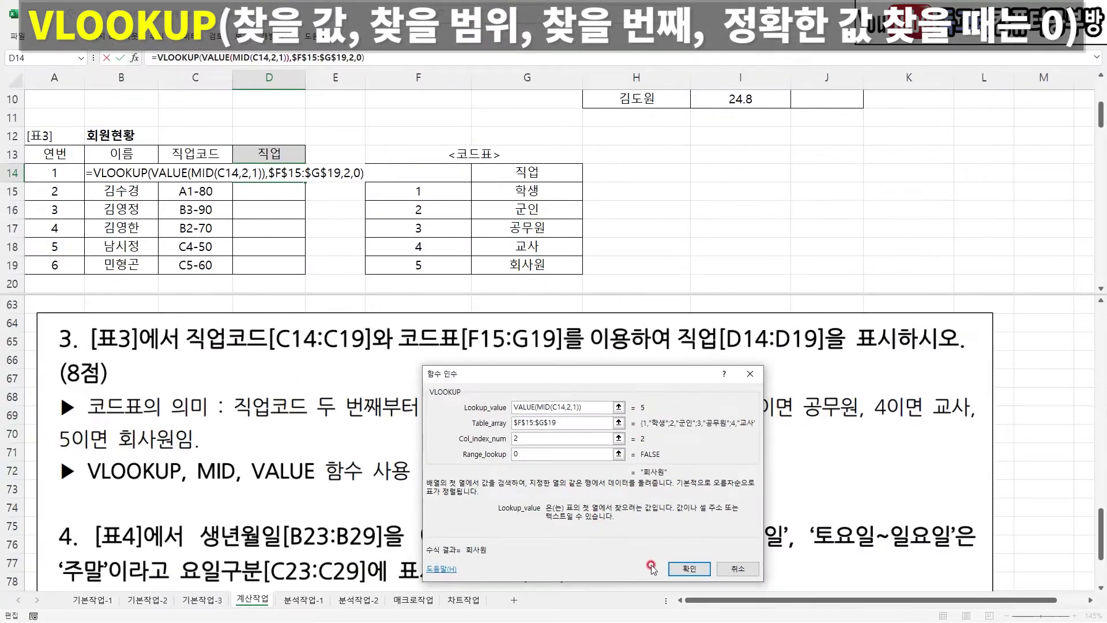
Confirm the VLOOKUP formula in D14 and fill it down the 직업 column to D19
{"action": "left_click", "coordinate": [688, 568]}
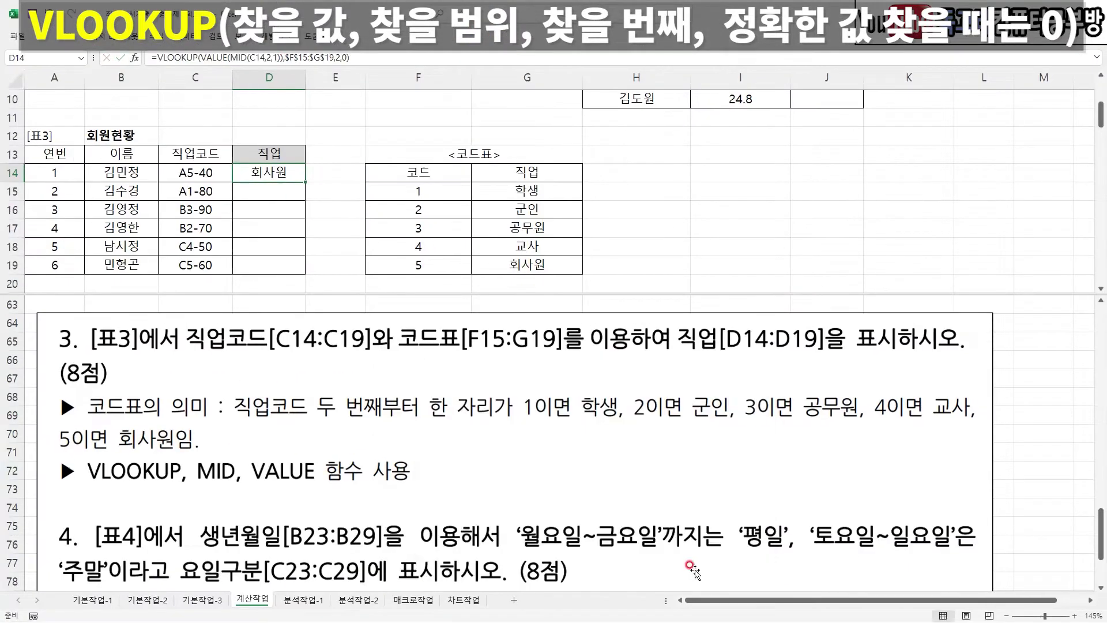
{"action": "left_click_drag", "start_coordinate": [301, 180], "coordinate": [301, 267]}
{"action": "left_click", "coordinate": [622, 249]}
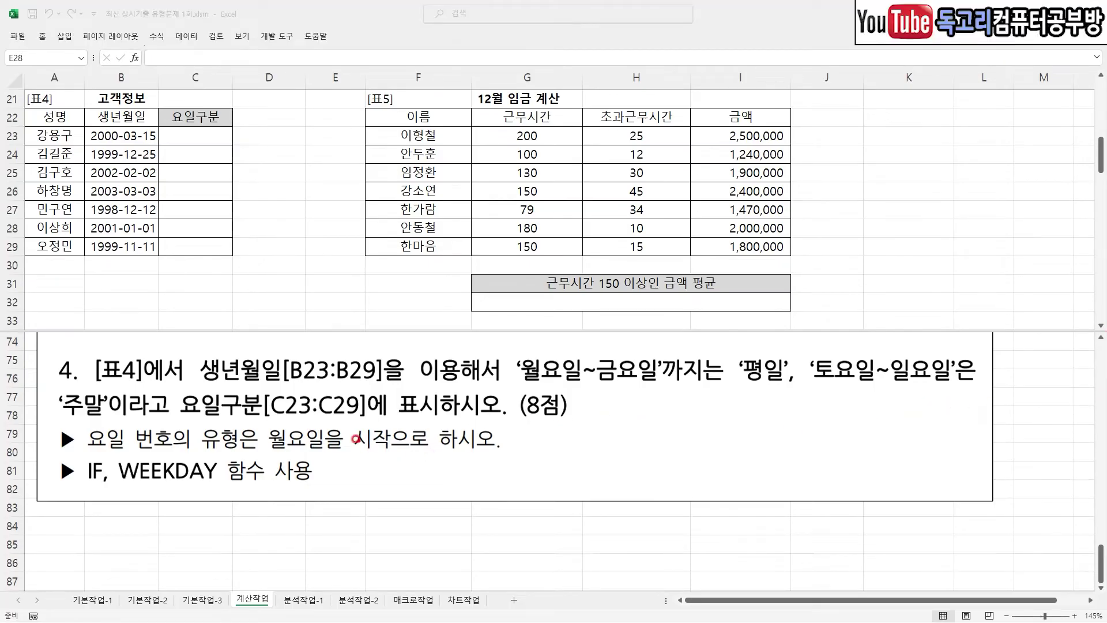
Read question 4's requirements for 요일구분 in C23:C29, including the weekday numbering type and the functions to use
{"action": "left_click_drag", "start_coordinate": [211, 348], "coordinate": [378, 343]}
{"action": "left_click_drag", "start_coordinate": [530, 352], "coordinate": [636, 346]}
{"action": "left_click_drag", "start_coordinate": [763, 358], "coordinate": [966, 351]}
{"action": "left_click_drag", "start_coordinate": [15, 423], "coordinate": [417, 413]}
{"action": "left_click_drag", "start_coordinate": [110, 447], "coordinate": [519, 451]}
{"action": "left_click_drag", "start_coordinate": [72, 488], "coordinate": [238, 492]}
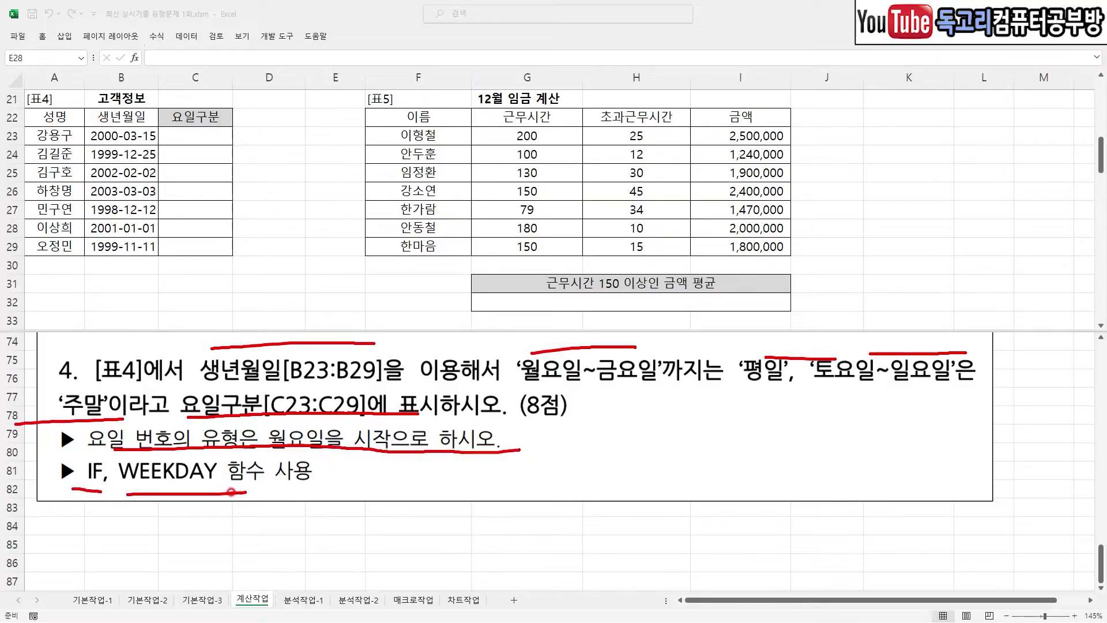
{"action": "key", "text": "Escape"}
Start an IF formula in C23 of 표4 and open its function arguments
{"action": "left_click", "coordinate": [192, 138]}
{"action": "mouse_move", "coordinate": [182, 120]}
{"action": "left_mouse_down"}
{"action": "mouse_move", "coordinate": [194, 140]}
{"action": "mouse_move", "coordinate": [246, 112]}
{"action": "left_mouse_up"}
{"action": "key", "text": "Escape"}
{"action": "type", "text": "="}
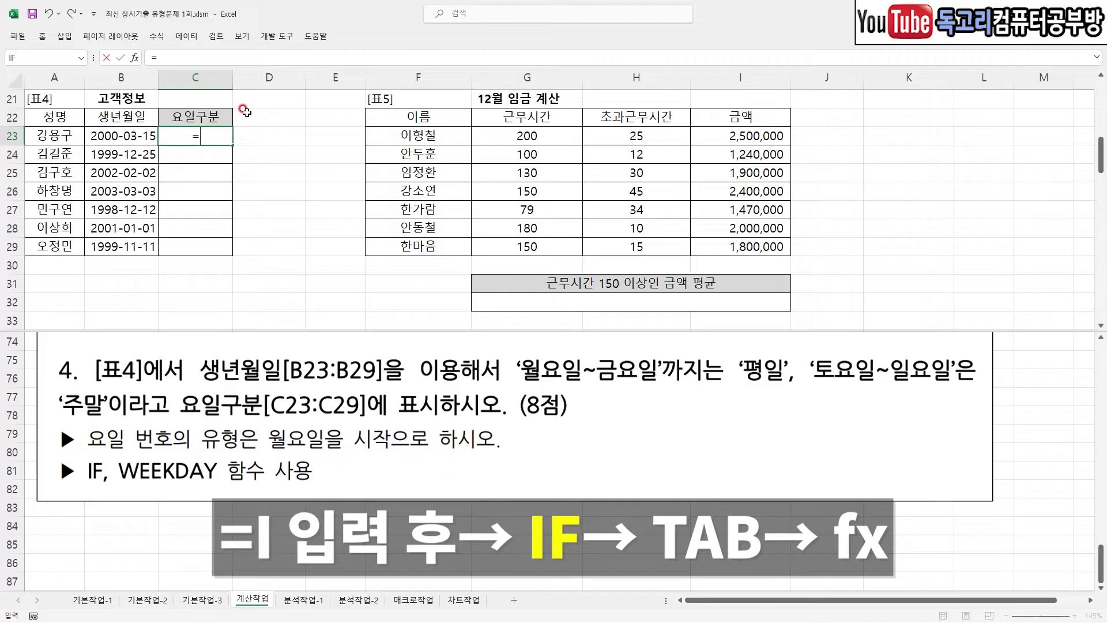
{"action": "type", "text": "I"}
{"action": "key", "text": "Tab"}
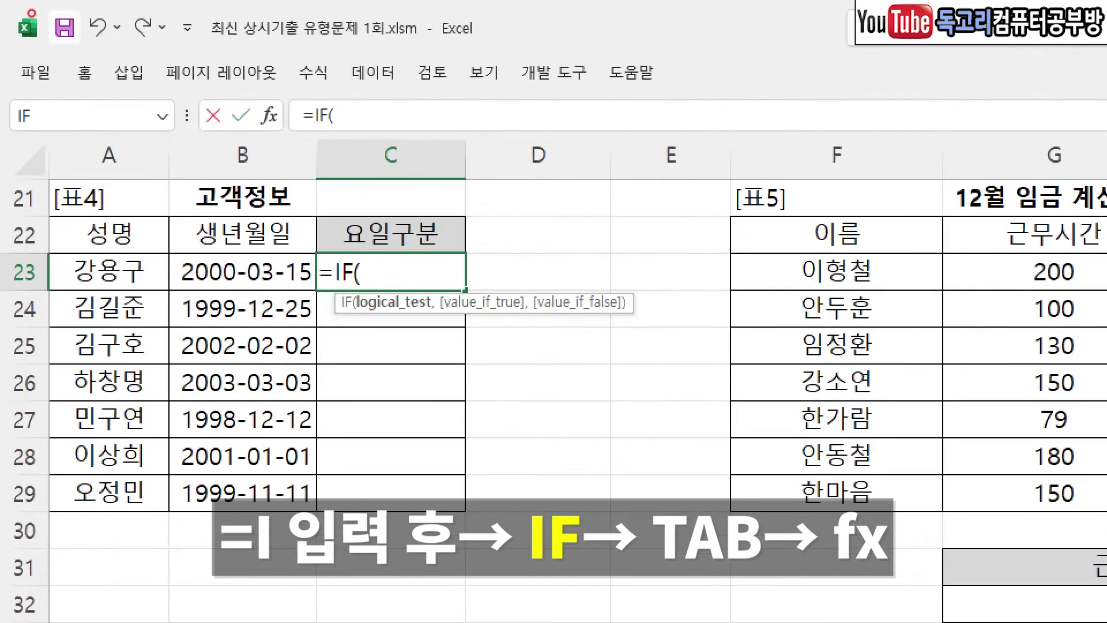
{"action": "mouse_move", "coordinate": [314, 149]}
{"action": "left_mouse_down"}
{"action": "mouse_move", "coordinate": [279, 154]}
{"action": "mouse_move", "coordinate": [311, 98]}
{"action": "mouse_move", "coordinate": [276, 155]}
{"action": "left_mouse_up"}
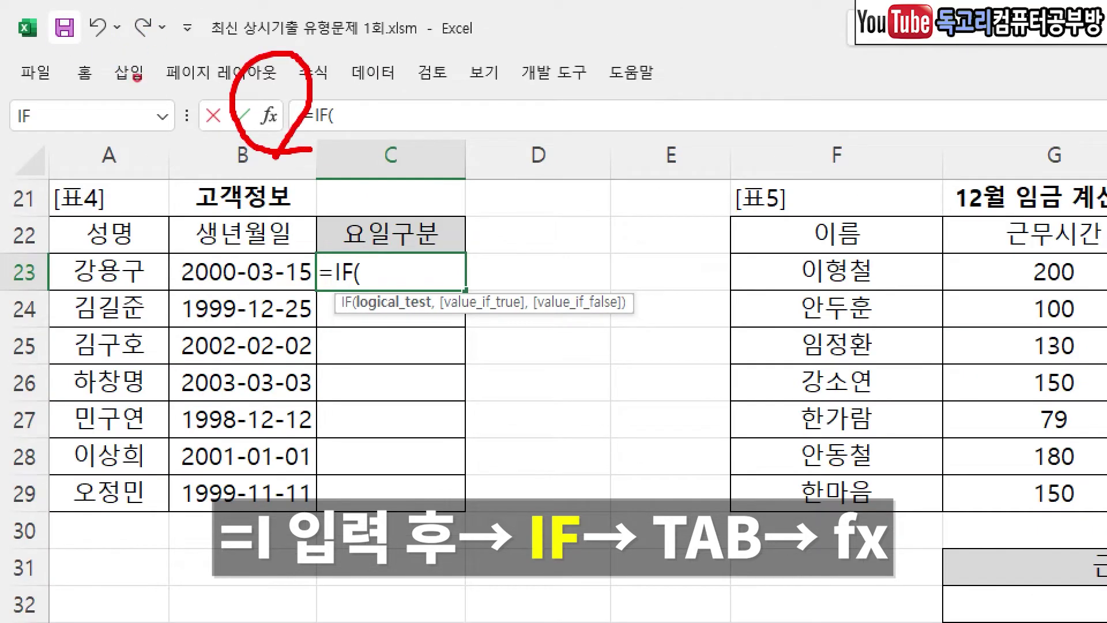
{"action": "left_click", "coordinate": [268, 115]}
Set the Logical_test argument of C23's IF to WEEKDAY(B23,2)<=5
{"action": "left_click", "coordinate": [360, 196]}
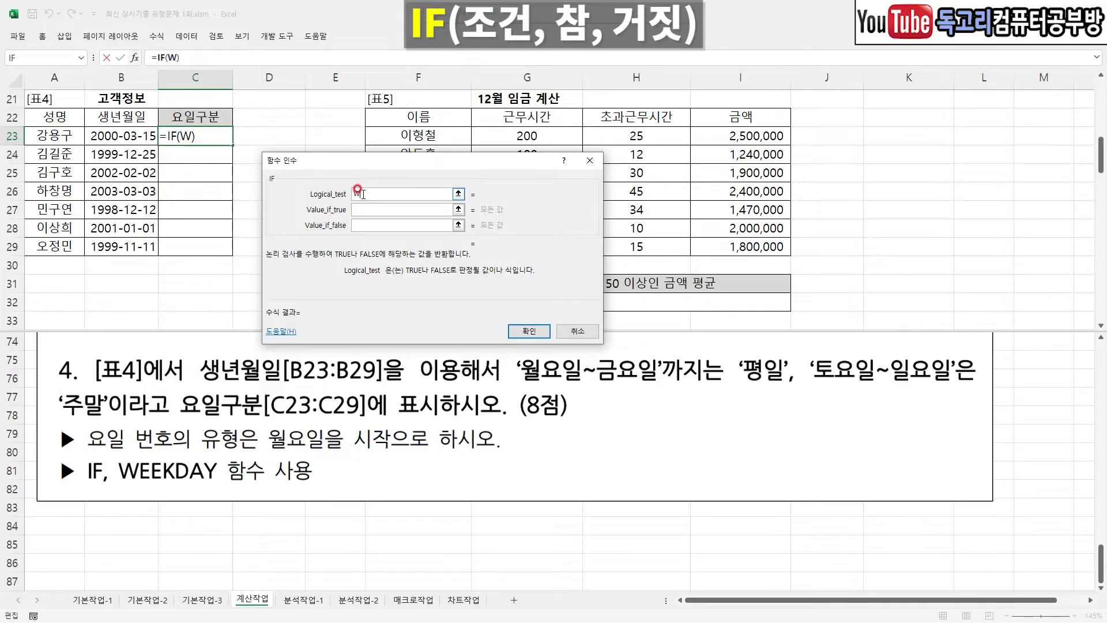
{"action": "type", "text": "WEEKDAY("}
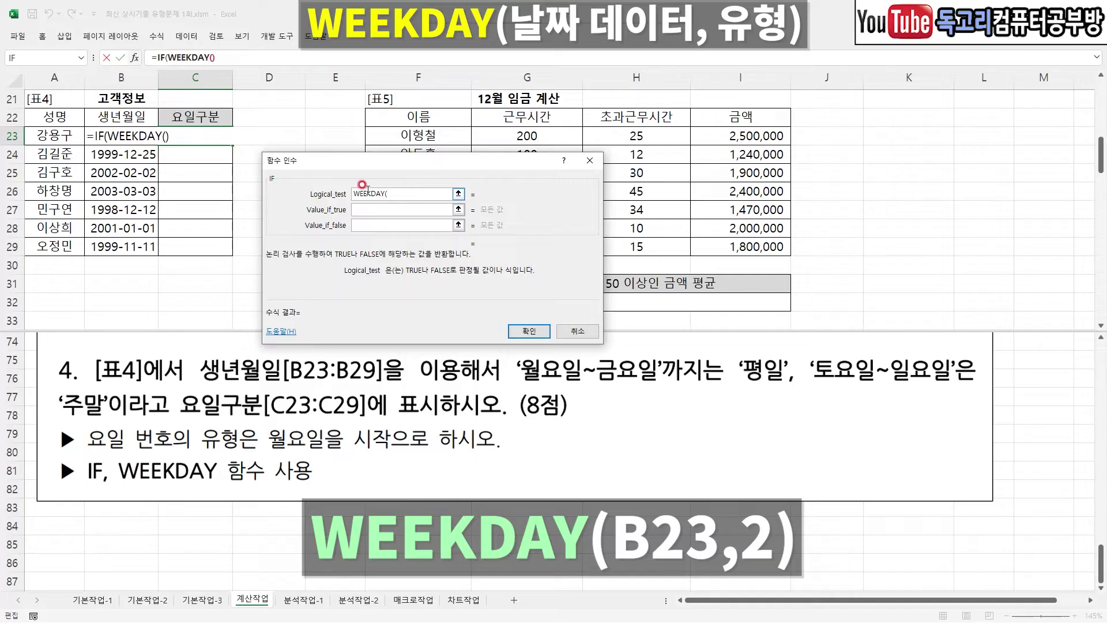
{"action": "left_click", "coordinate": [123, 137]}
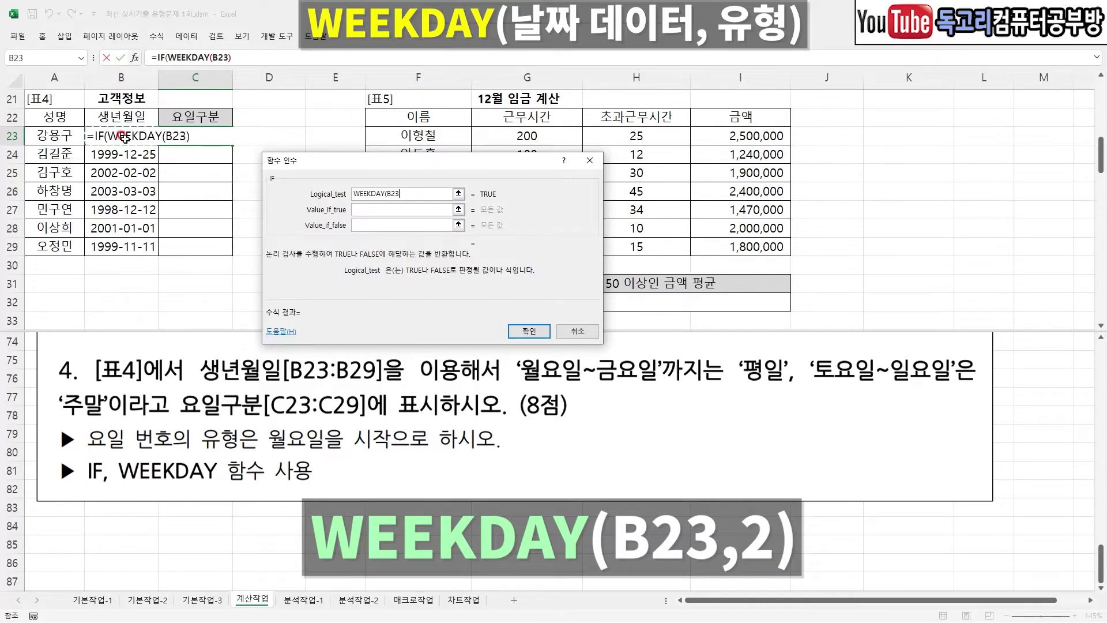
{"action": "type", "text": ",2"}
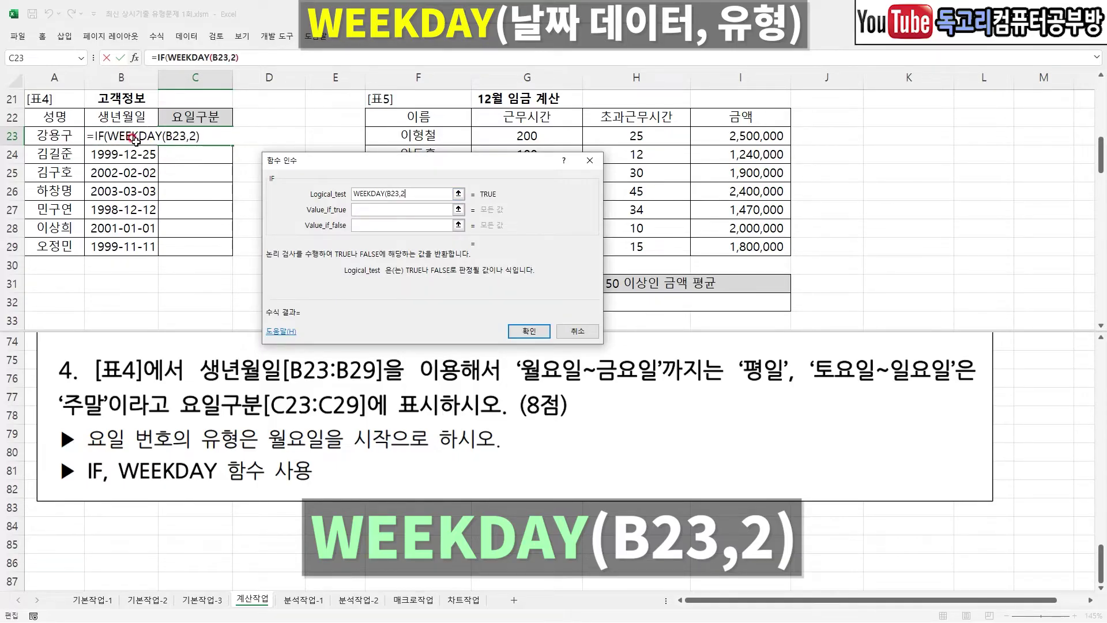
{"action": "type", "text": ")"}
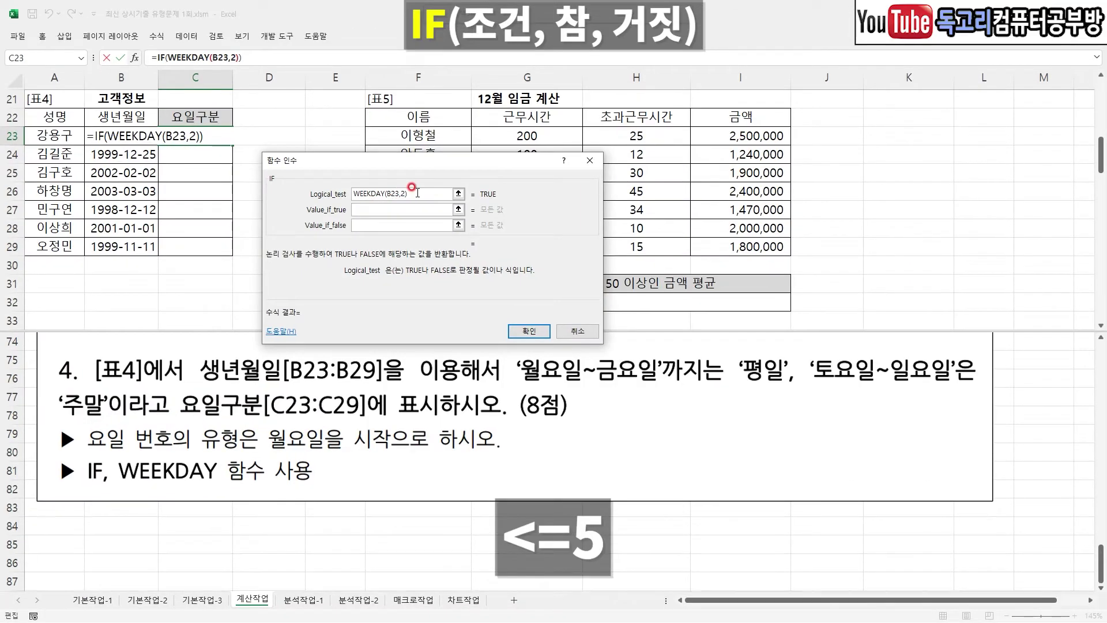
{"action": "type", "text": "<=5"}
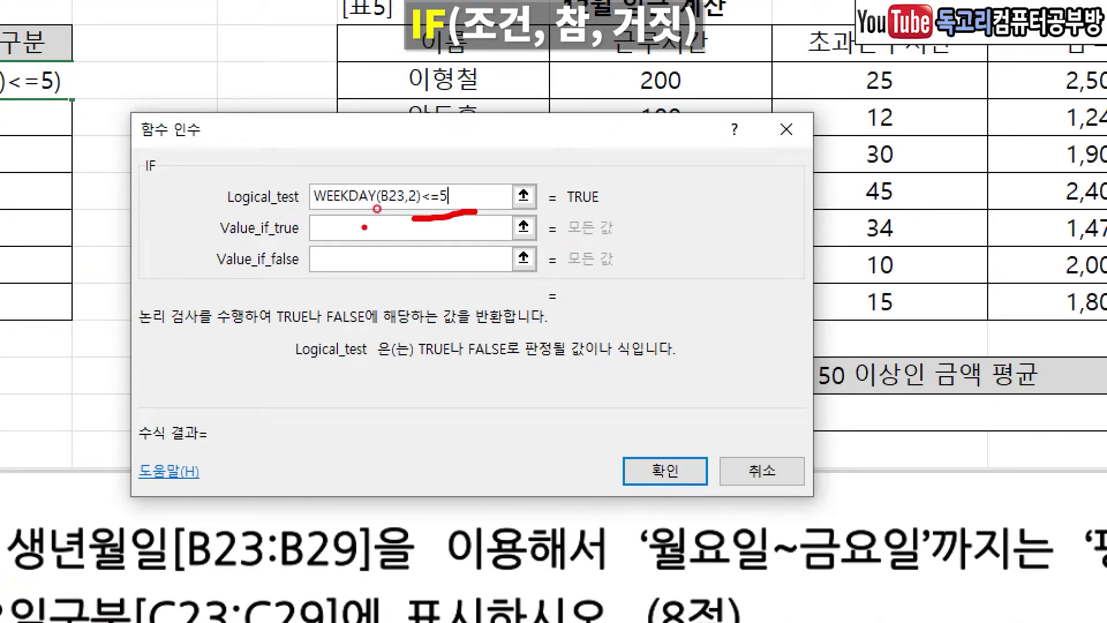
{"action": "left_click_drag", "start_coordinate": [330, 217], "coordinate": [374, 212]}
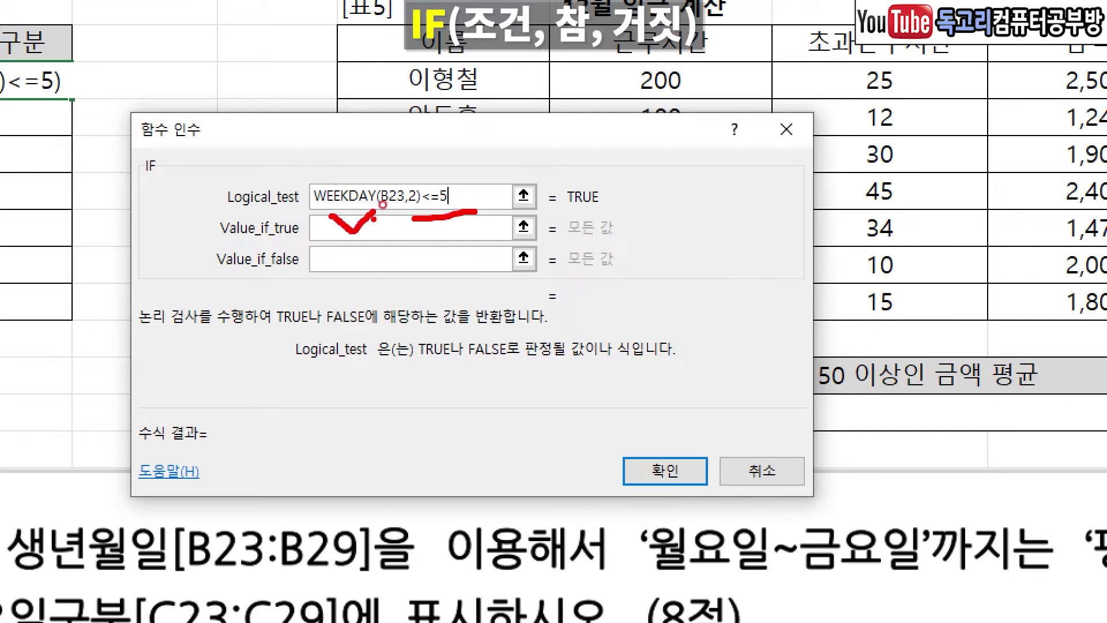
Set the IF's Value_if_true to "평일" and its Value_if_false to "주말"
{"action": "left_click", "coordinate": [381, 223]}
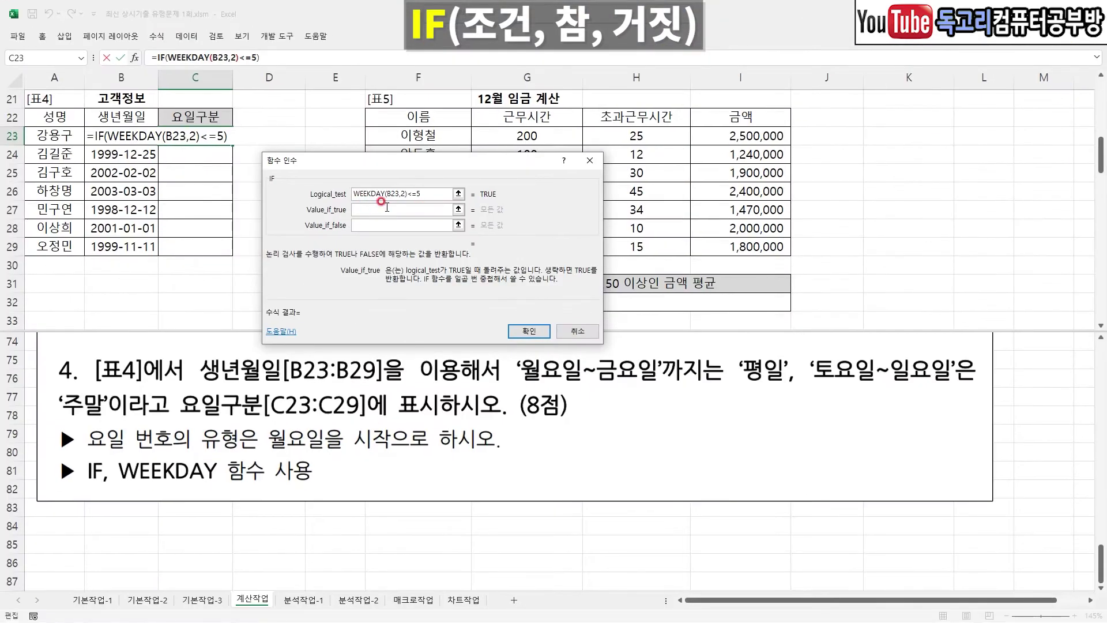
{"action": "type", "text": "ㅍ"}
{"action": "type", "text": "일"}
{"action": "key", "text": "Tab"}
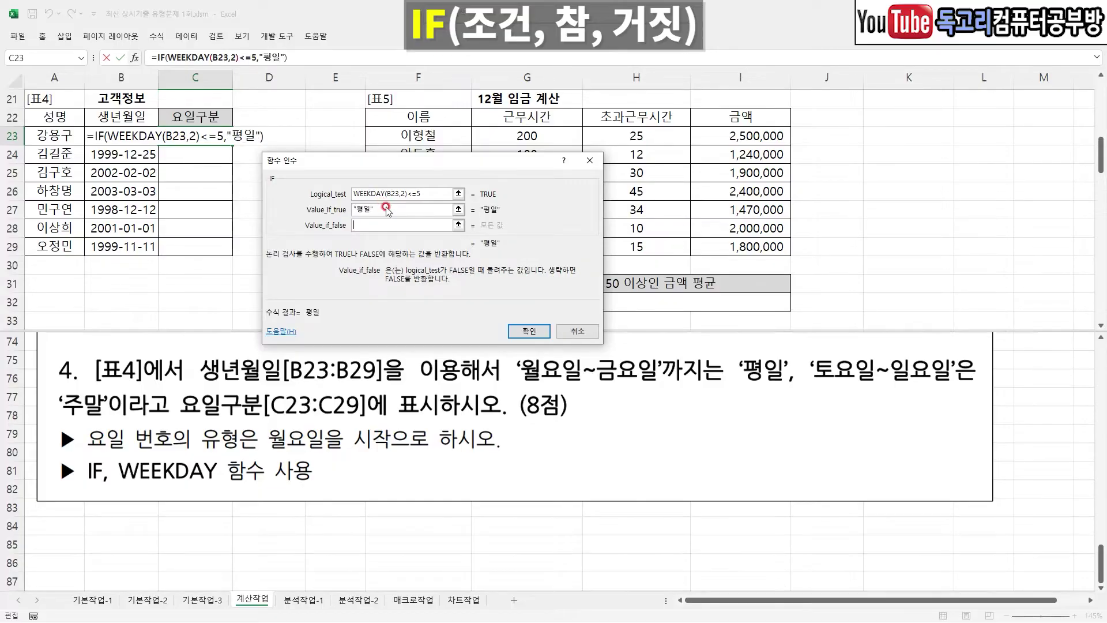
{"action": "type", "text": "주말"}
{"action": "key", "text": "Tab"}
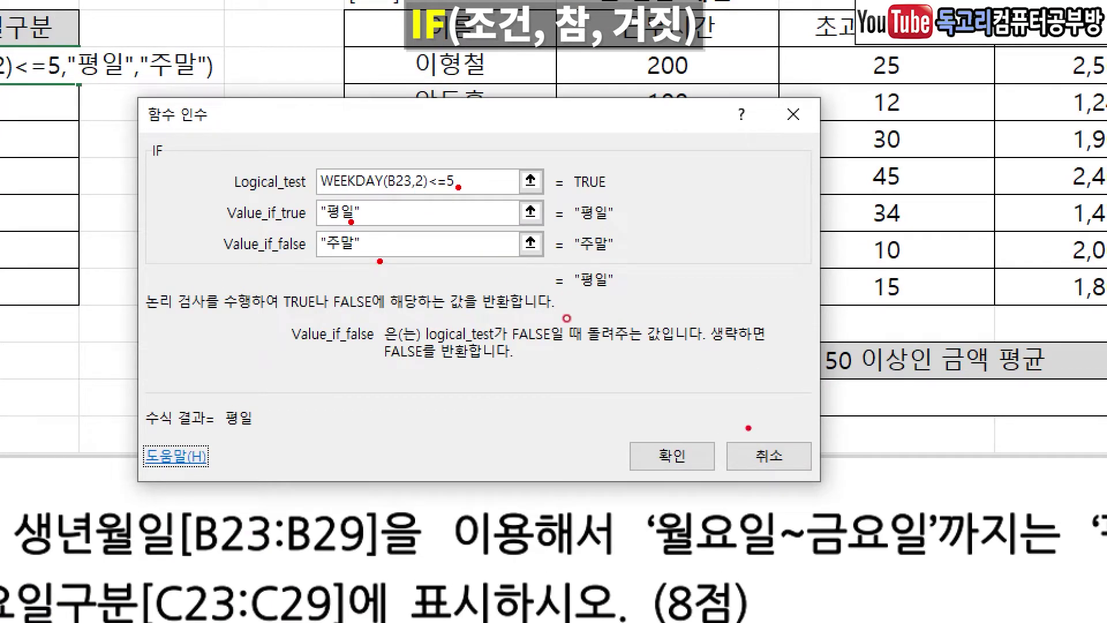
Confirm the IF formula in C23 and fill it down the 요일구분 column to C29
{"action": "key", "text": "Return"}
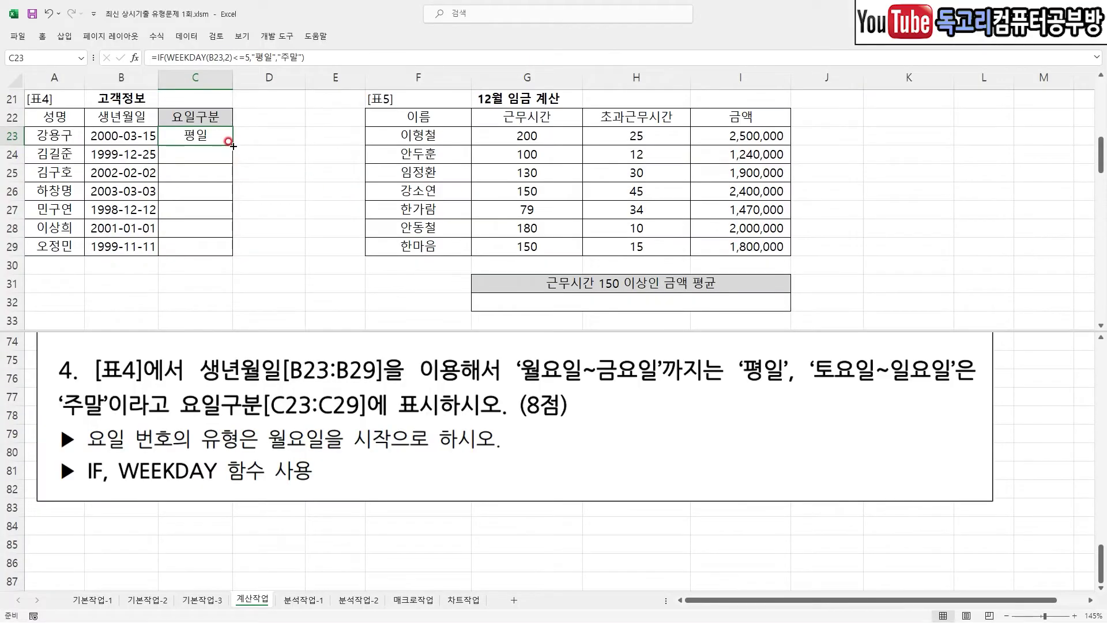
{"action": "double_click", "coordinate": [232, 146]}
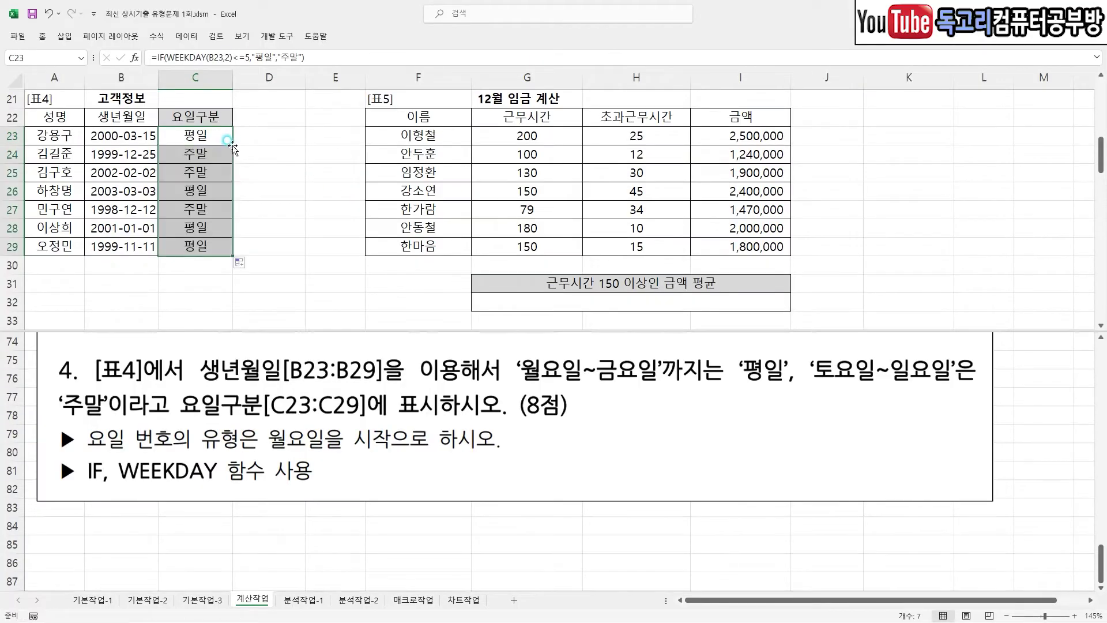
{"action": "left_click", "coordinate": [269, 209]}
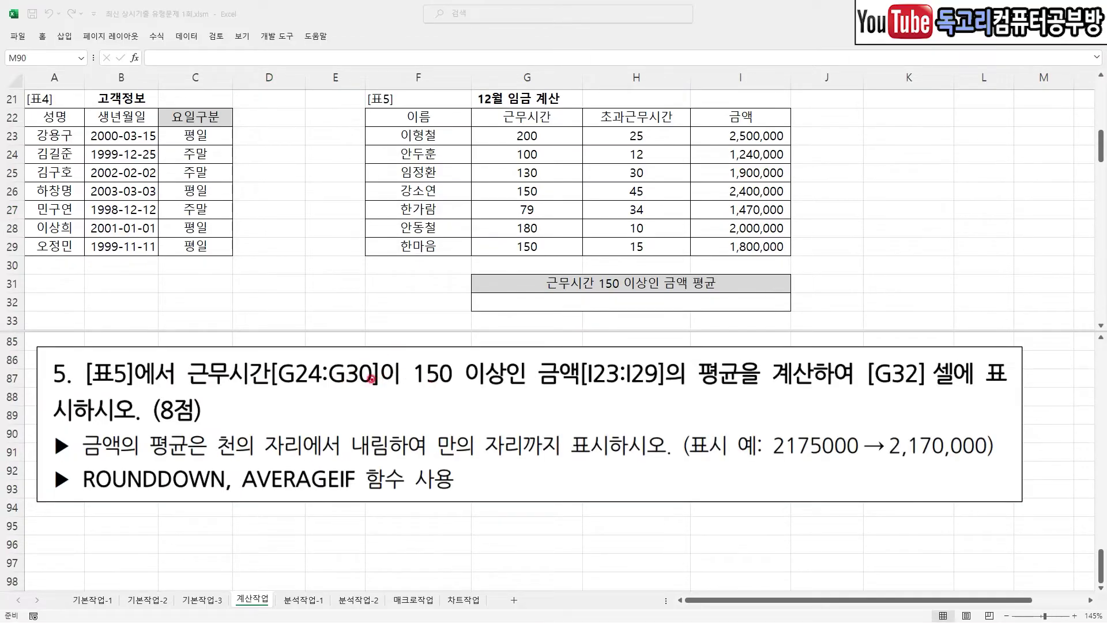
Read question 5's instructions: the condition range, the 금액 range to average, the rounding place, the display example and the required functions
{"action": "left_click_drag", "start_coordinate": [219, 394], "coordinate": [408, 392]}
{"action": "left_click_drag", "start_coordinate": [557, 402], "coordinate": [732, 398]}
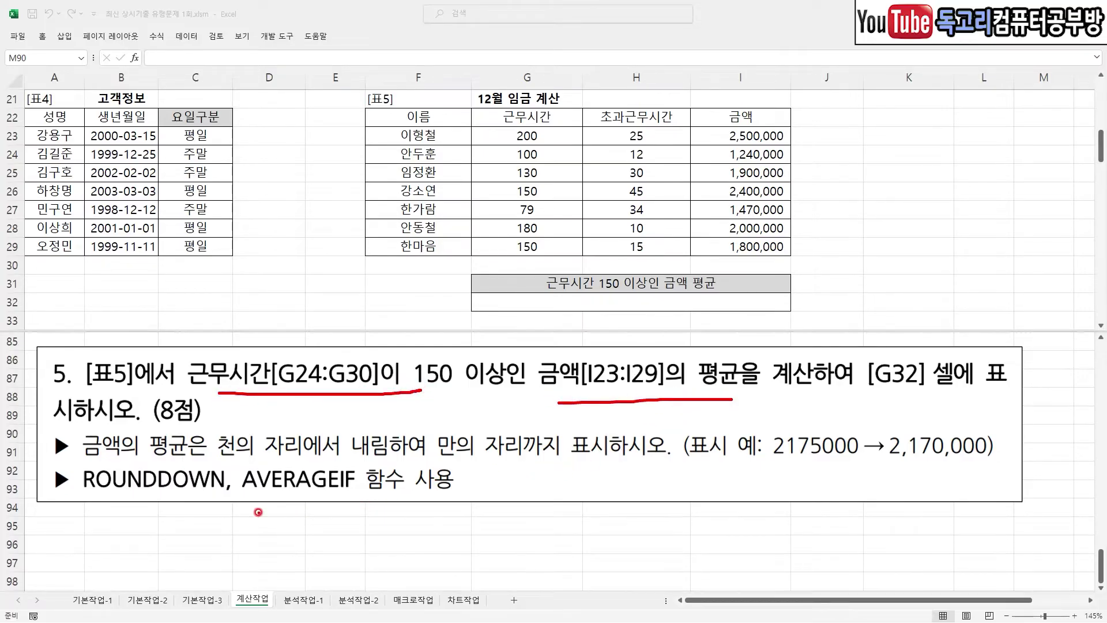
{"action": "left_click_drag", "start_coordinate": [229, 502], "coordinate": [349, 502]}
{"action": "mouse_move", "coordinate": [300, 519]}
{"action": "left_mouse_down"}
{"action": "mouse_move", "coordinate": [298, 547]}
{"action": "mouse_move", "coordinate": [273, 551]}
{"action": "mouse_move", "coordinate": [326, 527]}
{"action": "mouse_move", "coordinate": [325, 541]}
{"action": "left_mouse_up"}
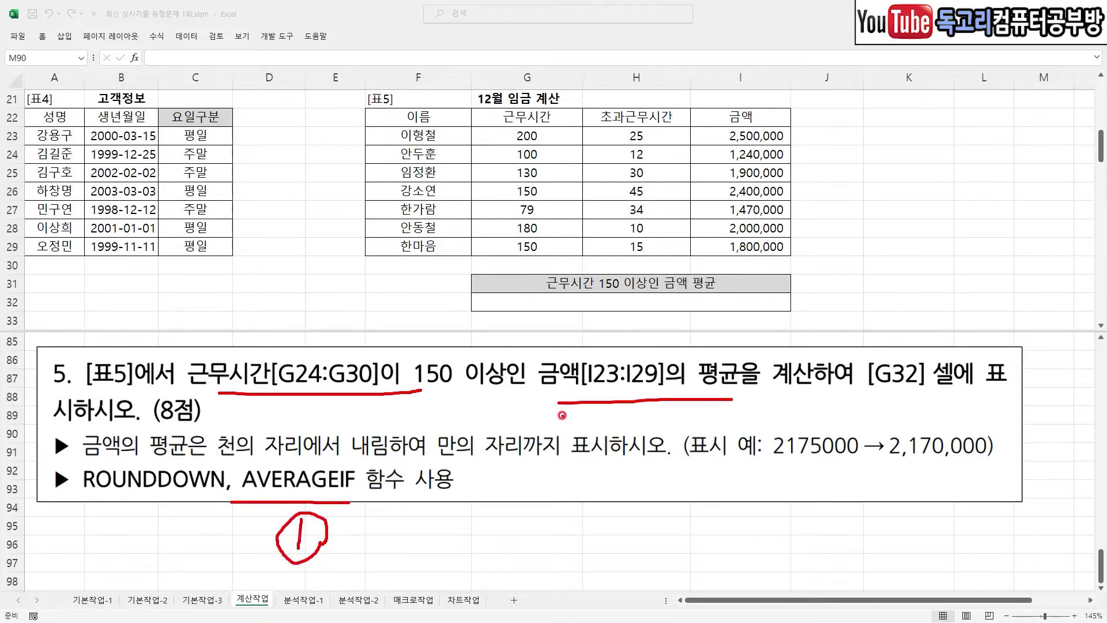
{"action": "left_click_drag", "start_coordinate": [275, 425], "coordinate": [601, 425]}
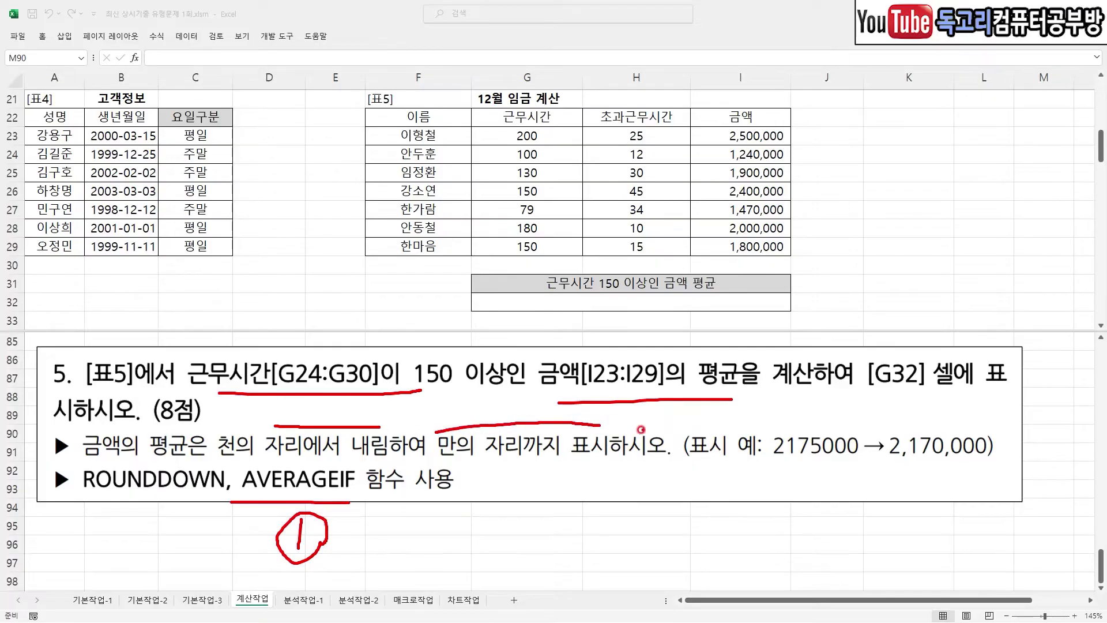
{"action": "mouse_move", "coordinate": [528, 477]}
{"action": "left_mouse_down"}
{"action": "mouse_move", "coordinate": [604, 491]}
{"action": "mouse_move", "coordinate": [571, 523]}
{"action": "left_mouse_up"}
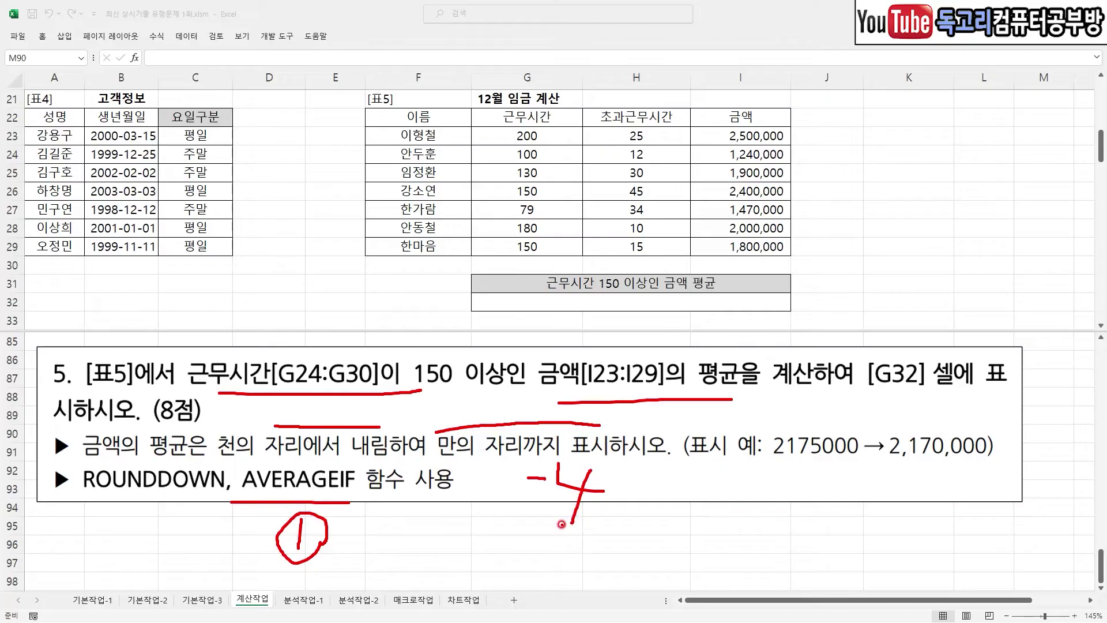
{"action": "mouse_move", "coordinate": [88, 501]}
{"action": "left_mouse_down"}
{"action": "mouse_move", "coordinate": [199, 501]}
{"action": "mouse_move", "coordinate": [164, 544]}
{"action": "mouse_move", "coordinate": [185, 548]}
{"action": "mouse_move", "coordinate": [167, 512]}
{"action": "mouse_move", "coordinate": [197, 557]}
{"action": "left_mouse_up"}
{"action": "left_click_drag", "start_coordinate": [695, 472], "coordinate": [749, 468]}
{"action": "left_click_drag", "start_coordinate": [896, 478], "coordinate": [973, 476]}
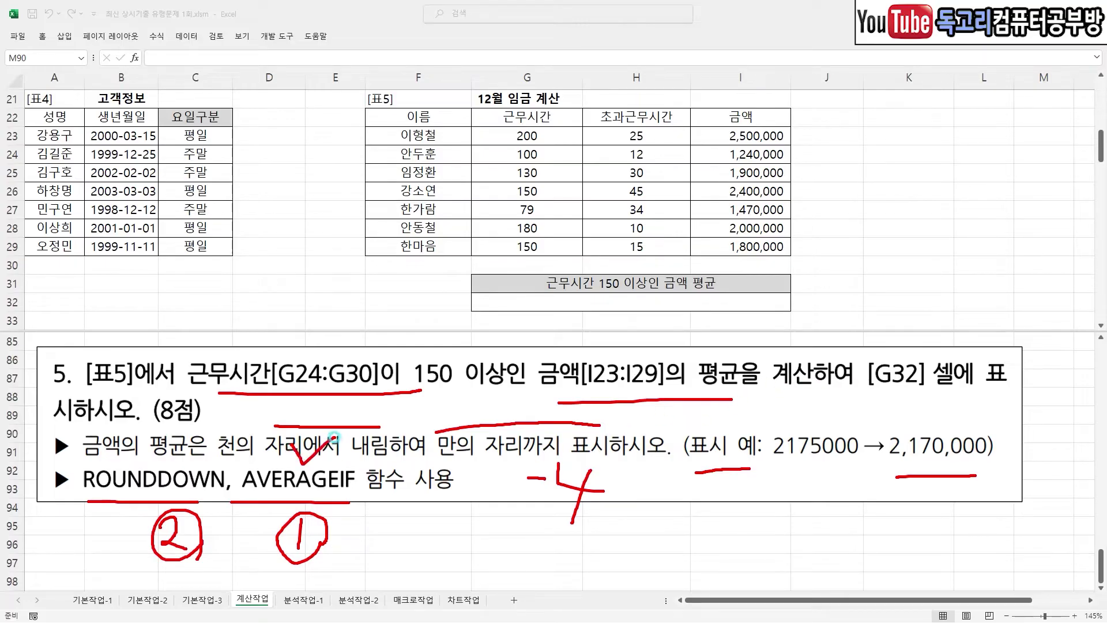
{"action": "key", "text": "Escape"}
Start an AVERAGEIF formula in G32 of 표5 and open its function arguments, keeping the table's data visible
{"action": "left_click", "coordinate": [589, 295]}
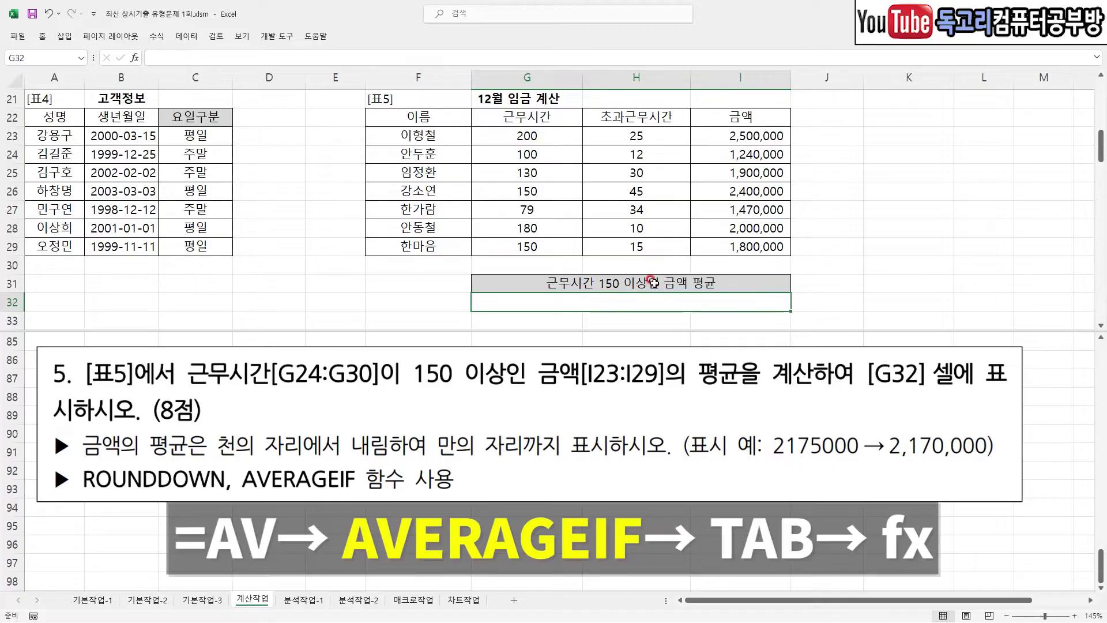
{"action": "type", "text": "=AV"}
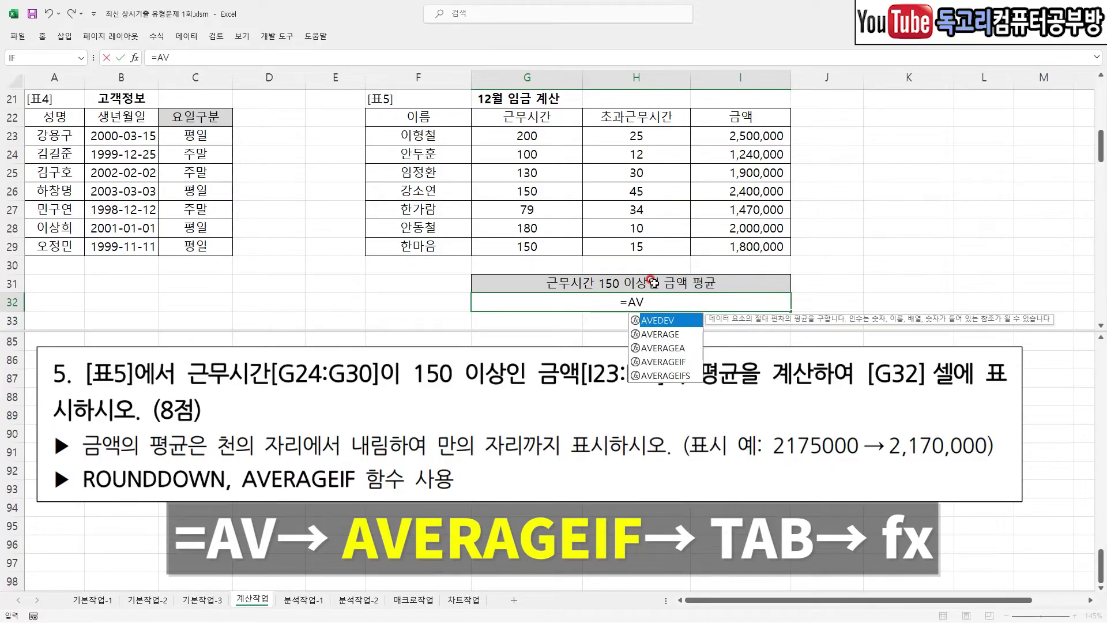
{"action": "key", "text": "Down"}
{"action": "key", "text": "Down"}
{"action": "key", "text": "Down"}
{"action": "key", "text": "Tab"}
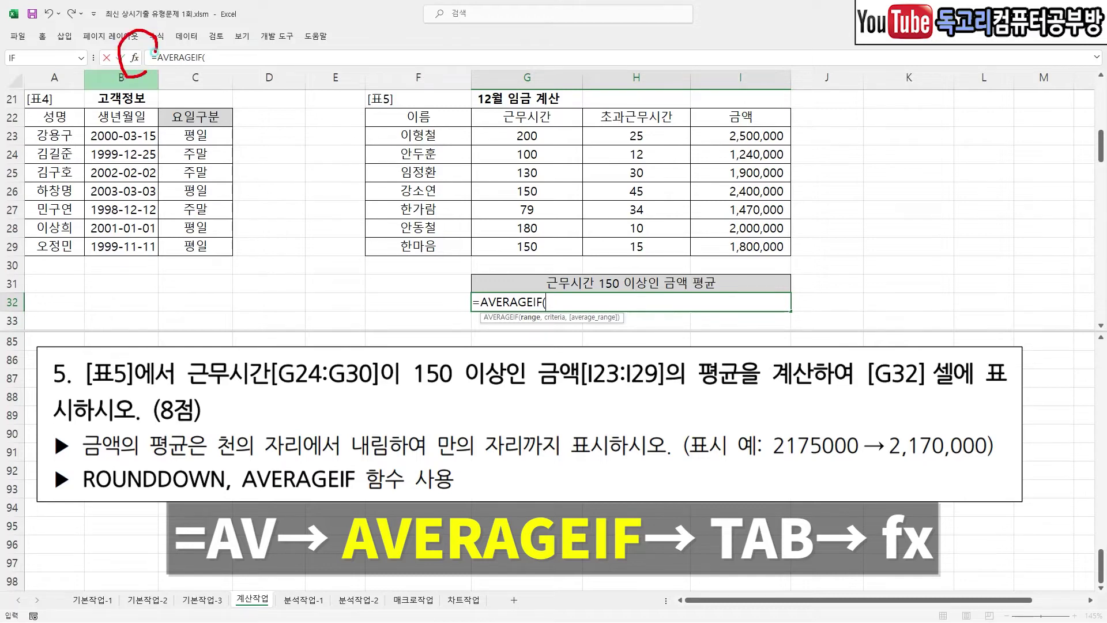
{"action": "left_click", "coordinate": [134, 57]}
{"action": "left_click_drag", "start_coordinate": [532, 195], "coordinate": [892, 160]}
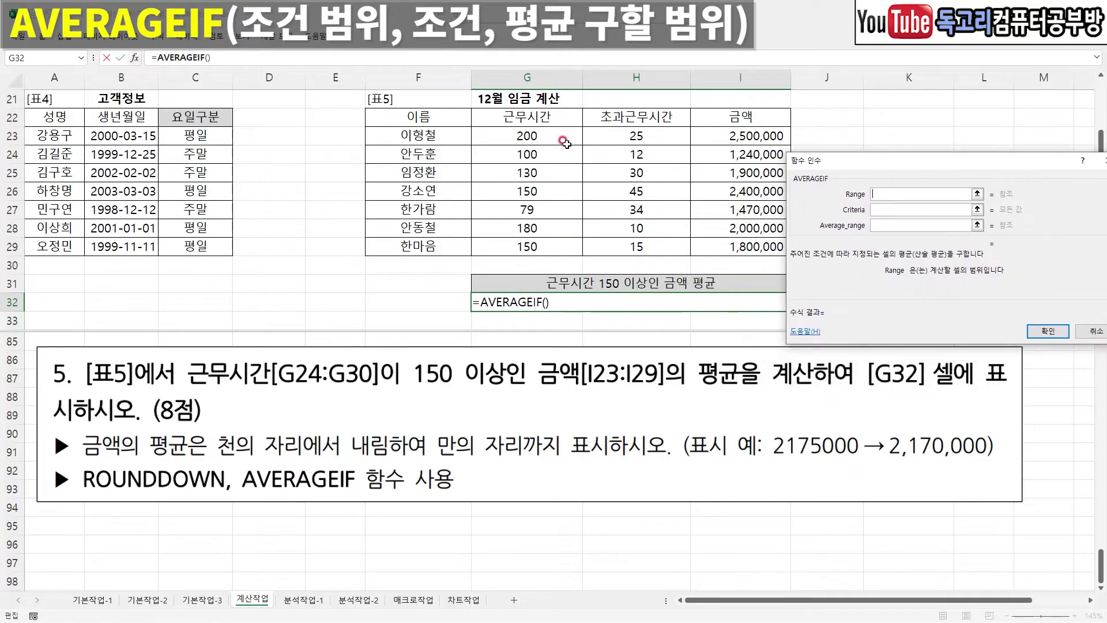
Set the AVERAGEIF Range to the 근무시간 cells G23:G29 and its Criteria to ">=150"
{"action": "left_click_drag", "start_coordinate": [559, 138], "coordinate": [554, 246]}
{"action": "left_click", "coordinate": [888, 210]}
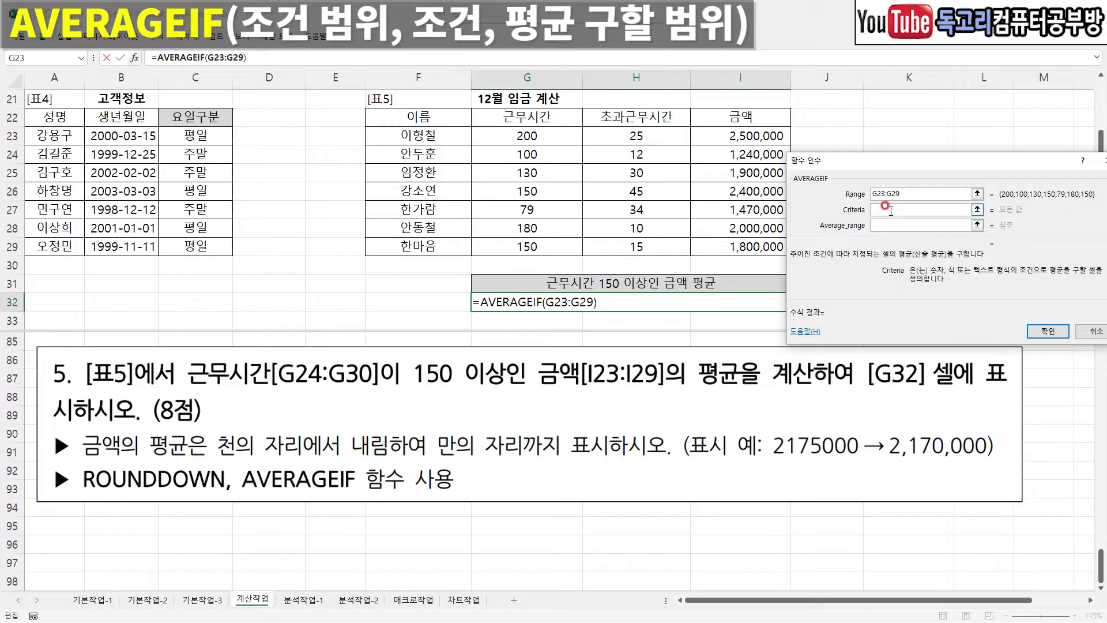
{"action": "type", "text": ">=150"}
{"action": "key", "text": "Tab"}
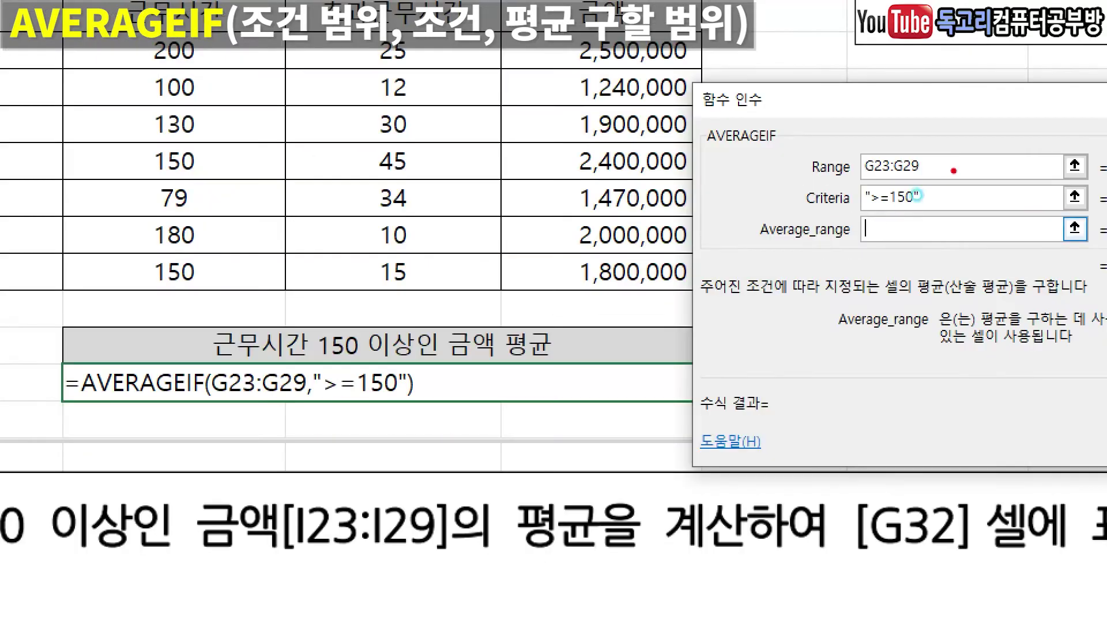
Set the AVERAGEIF Average_range to the 금액 cells I23:I29 and confirm the formula in G32
{"action": "mouse_move", "coordinate": [961, 154]}
{"action": "left_mouse_down"}
{"action": "mouse_move", "coordinate": [928, 174]}
{"action": "mouse_move", "coordinate": [928, 212]}
{"action": "mouse_move", "coordinate": [900, 227]}
{"action": "left_mouse_up"}
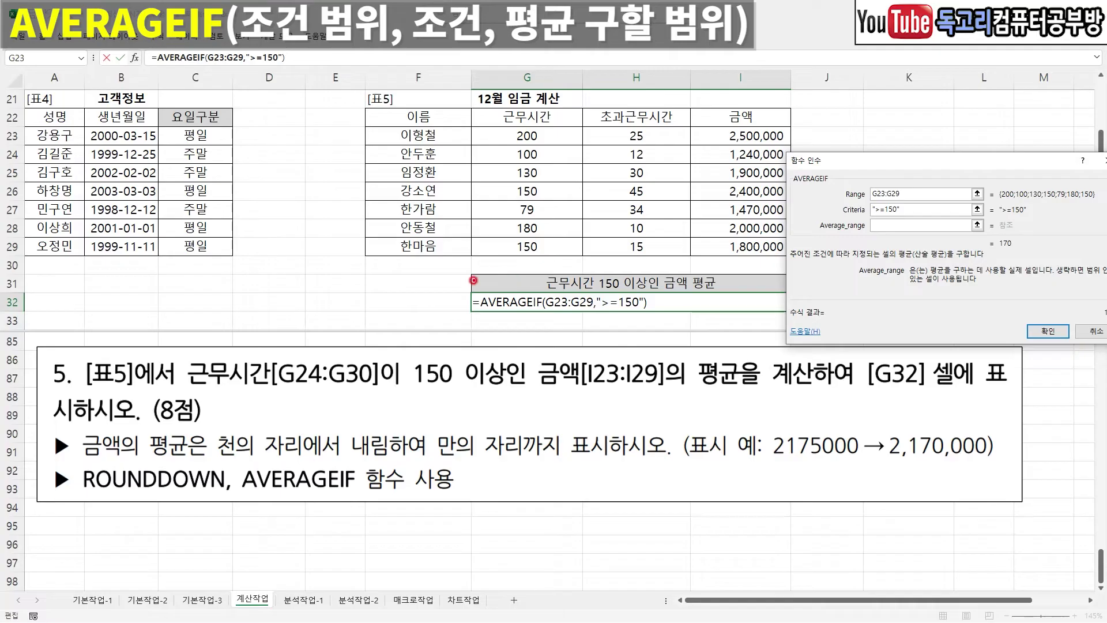
{"action": "mouse_move", "coordinate": [670, 298]}
{"action": "left_mouse_down"}
{"action": "mouse_move", "coordinate": [675, 264]}
{"action": "mouse_move", "coordinate": [667, 301]}
{"action": "left_mouse_up"}
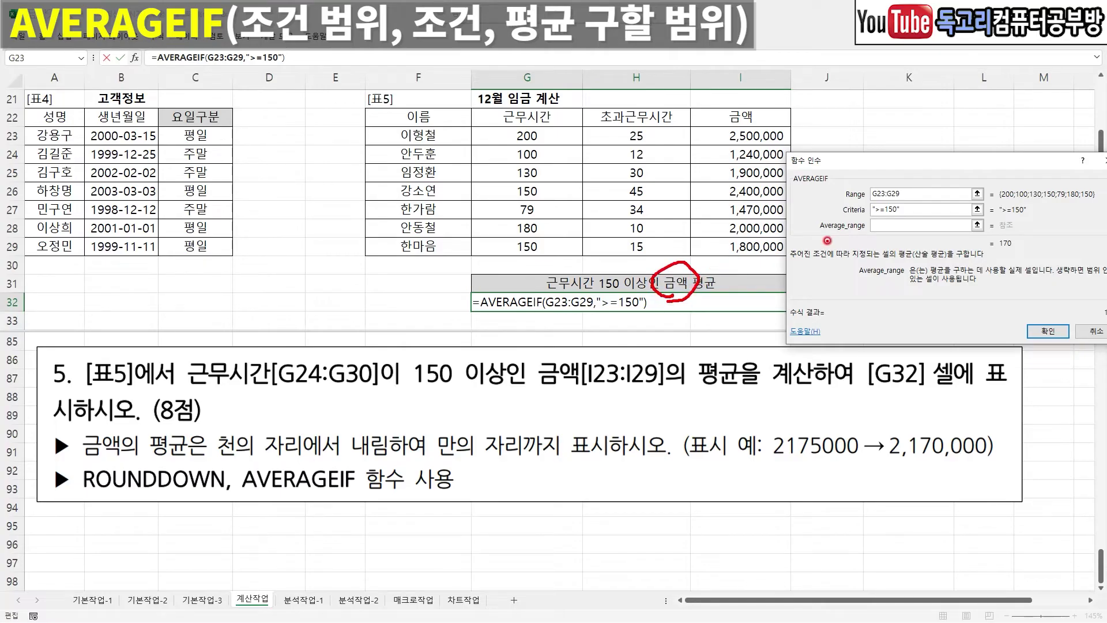
{"action": "left_click_drag", "start_coordinate": [866, 224], "coordinate": [893, 220]}
{"action": "mouse_move", "coordinate": [736, 141]}
{"action": "left_mouse_down"}
{"action": "mouse_move", "coordinate": [733, 250]}
{"action": "mouse_move", "coordinate": [758, 219]}
{"action": "left_mouse_up"}
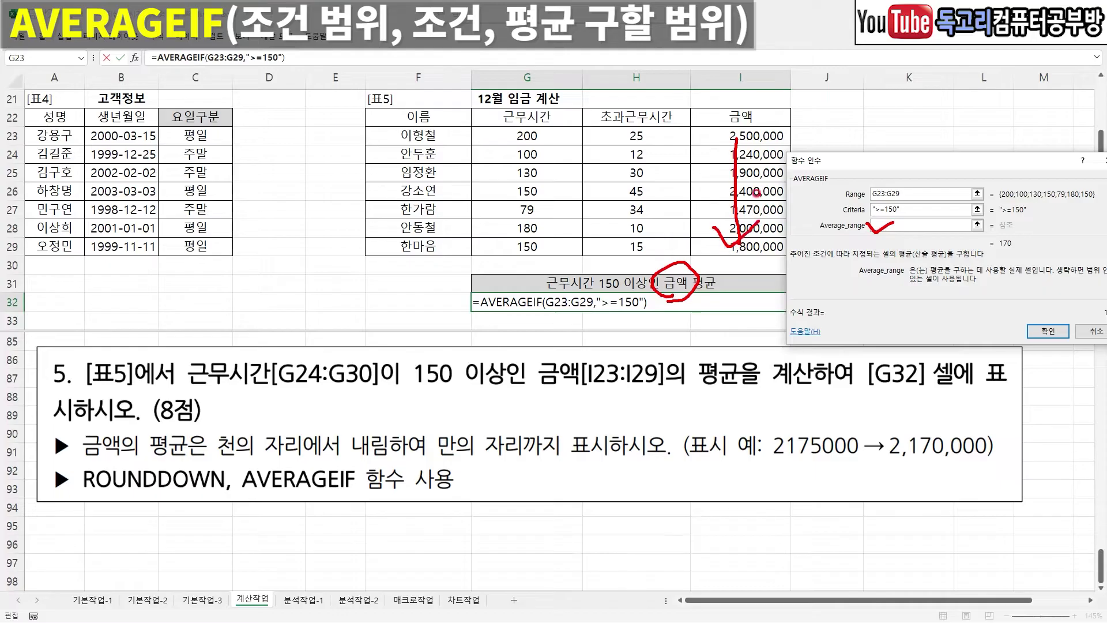
{"action": "key", "text": "Escape"}
{"action": "left_click_drag", "start_coordinate": [740, 137], "coordinate": [742, 248]}
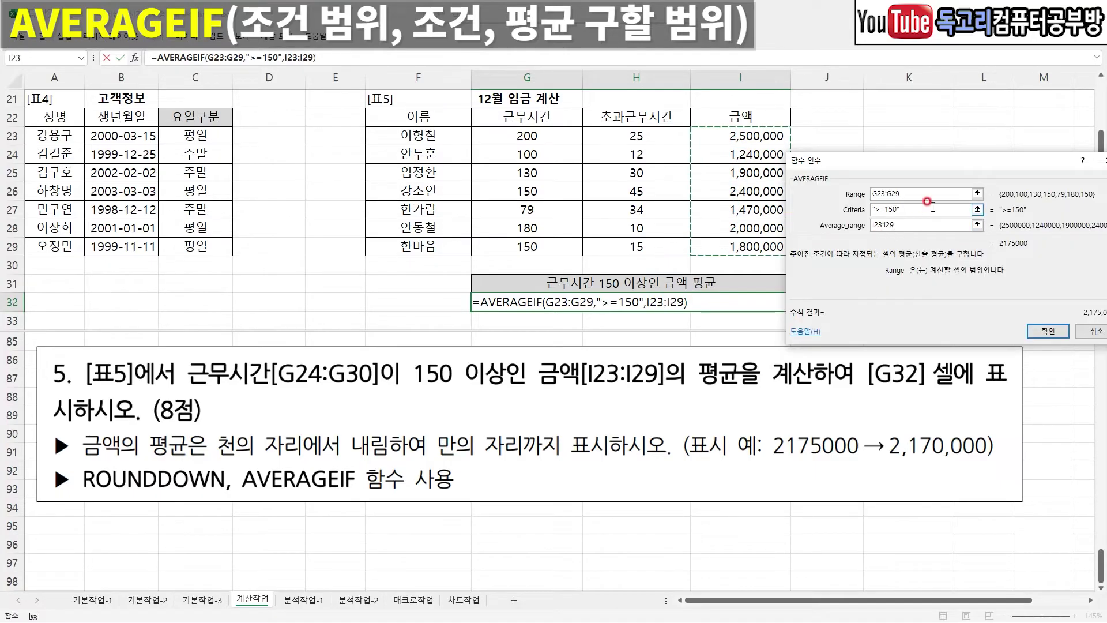
{"action": "mouse_move", "coordinate": [927, 188]}
{"action": "left_mouse_down"}
{"action": "mouse_move", "coordinate": [915, 196]}
{"action": "mouse_move", "coordinate": [921, 209]}
{"action": "left_mouse_up"}
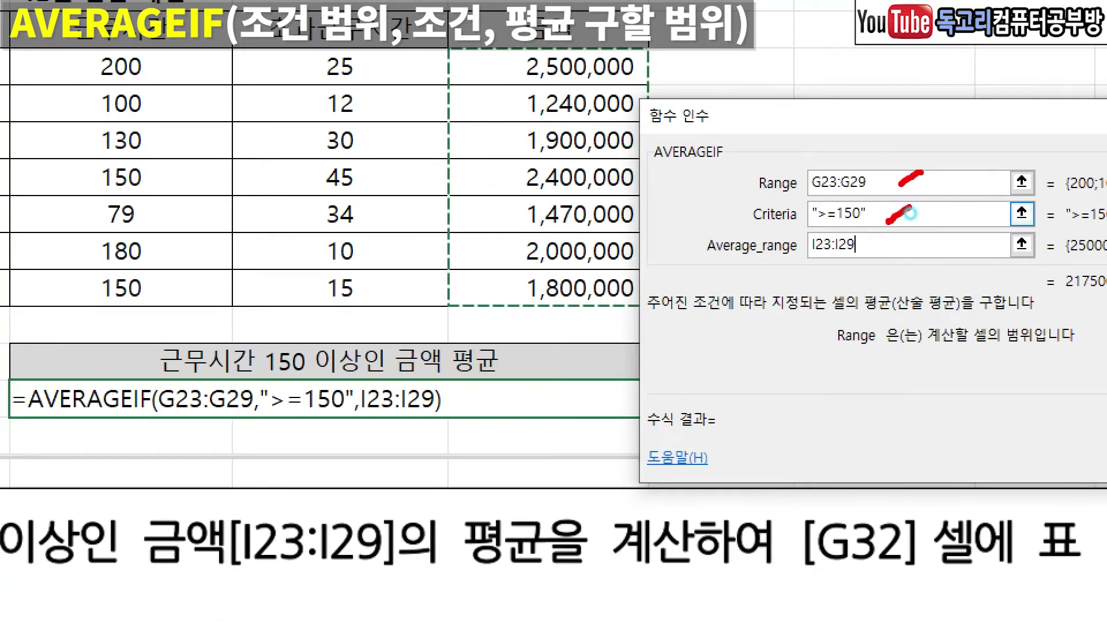
{"action": "left_click_drag", "start_coordinate": [897, 244], "coordinate": [868, 269]}
{"action": "key", "text": "Escape"}
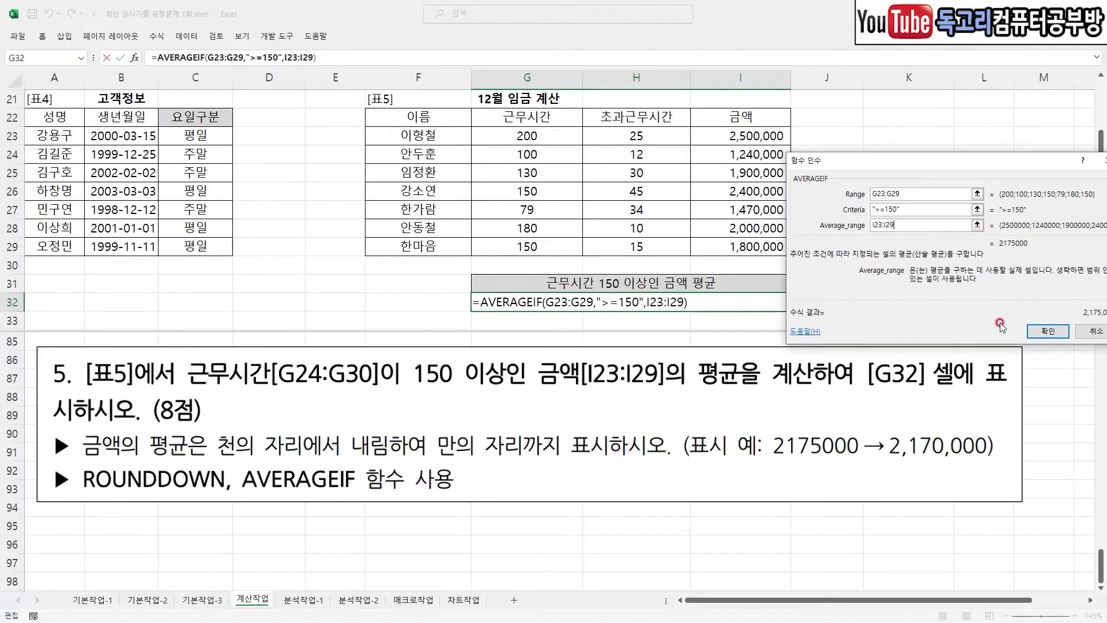
{"action": "left_click", "coordinate": [1048, 330]}
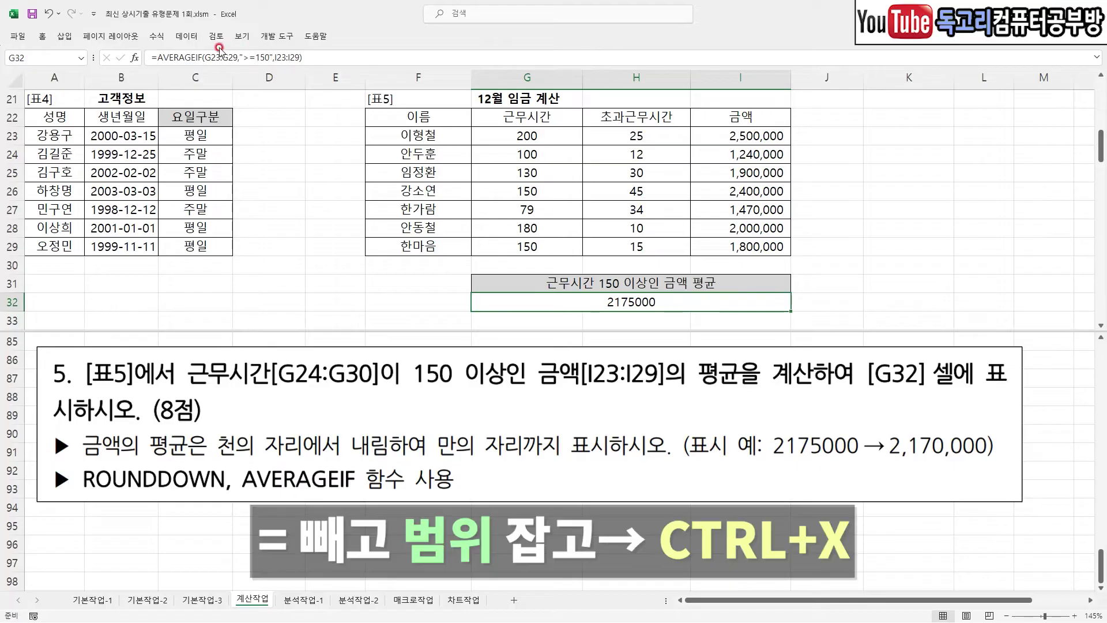
Cut the AVERAGEIF expression after the equals sign in G32, start ROUNDDOWN in its place and open its function arguments
{"action": "left_click_drag", "start_coordinate": [157, 57], "coordinate": [303, 58]}
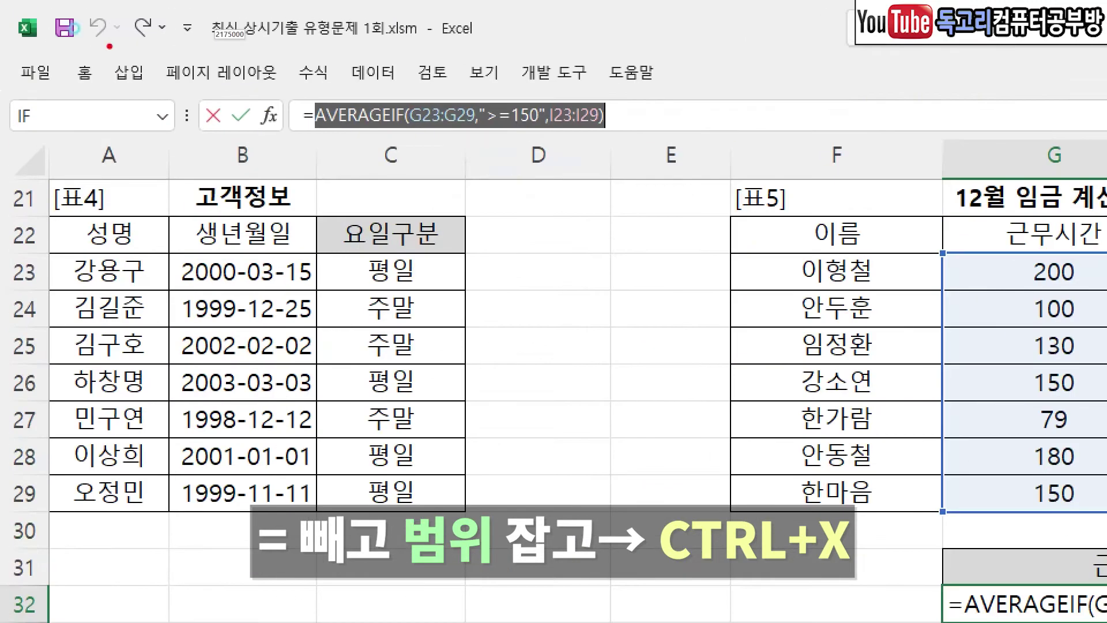
{"action": "left_click_drag", "start_coordinate": [320, 140], "coordinate": [656, 147]}
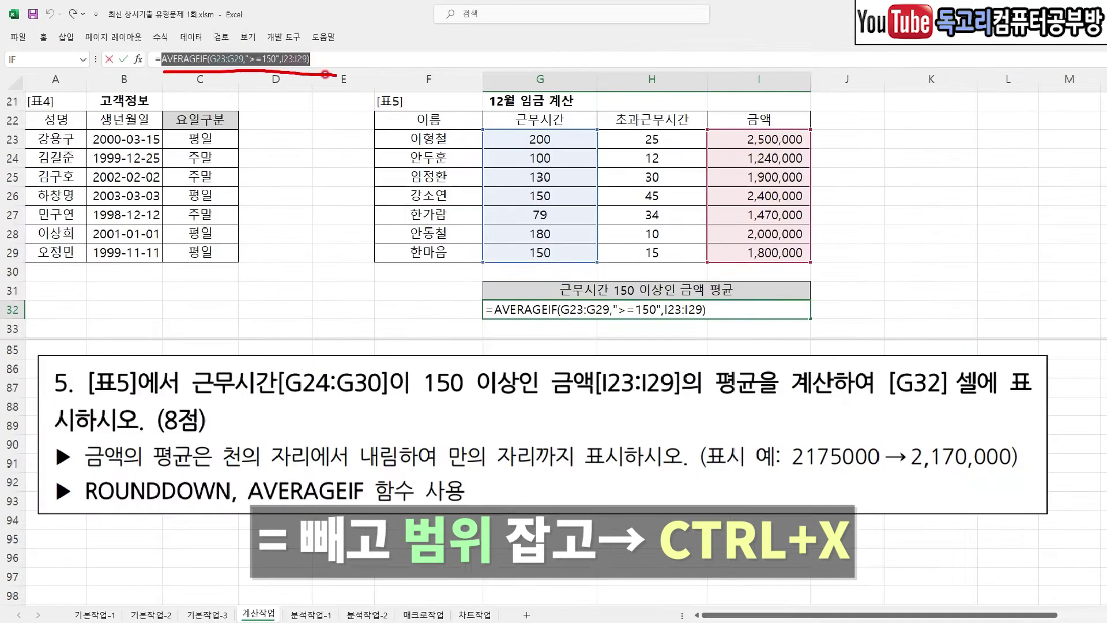
{"action": "key", "text": "ctrl+x"}
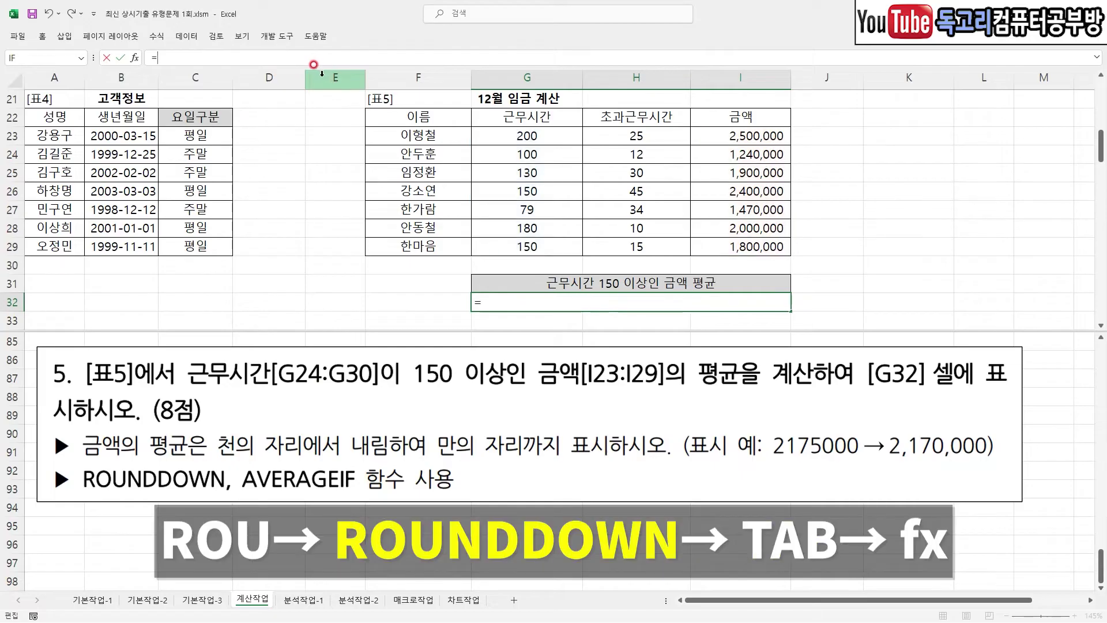
{"action": "type", "text": "ROU"}
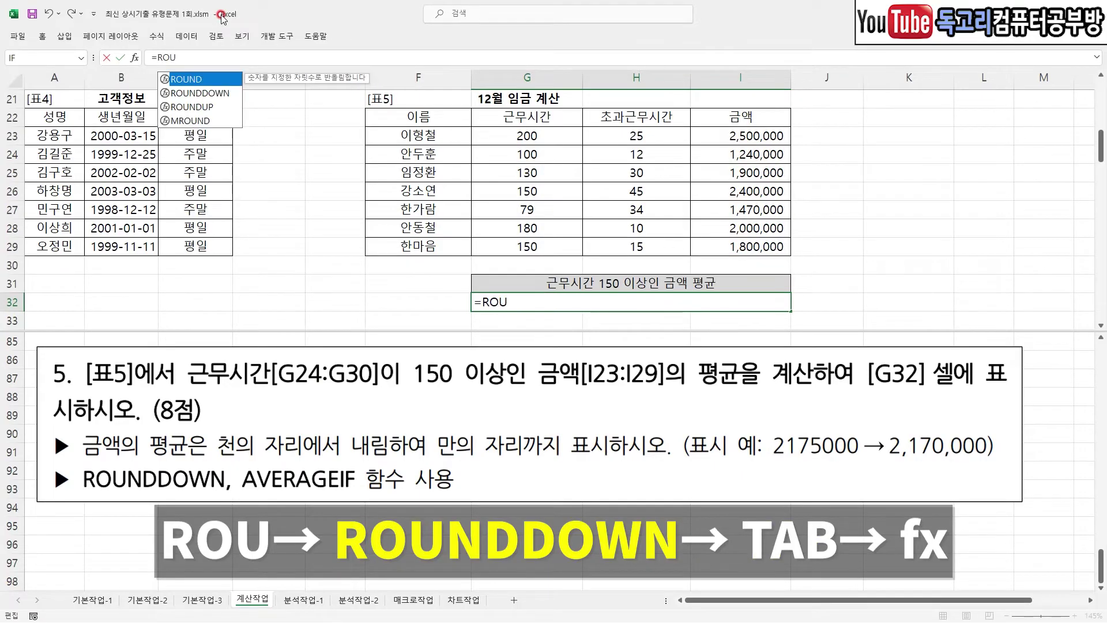
{"action": "key", "text": "Down"}
{"action": "key", "text": "Tab"}
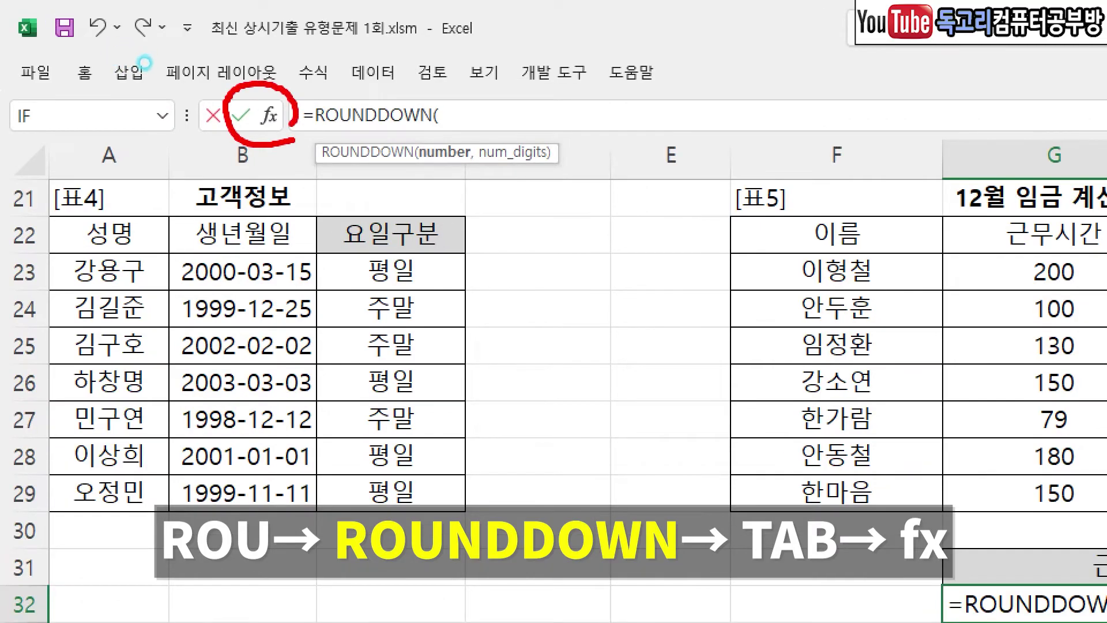
{"action": "left_click", "coordinate": [268, 115]}
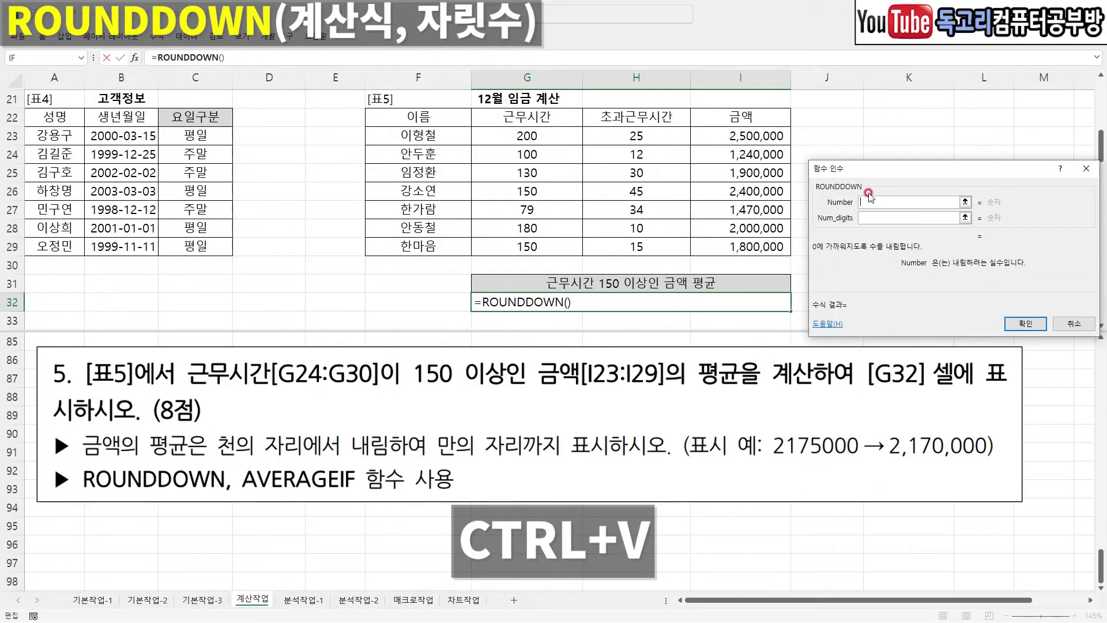
Paste the cut AVERAGEIF expression as ROUNDDOWN's Number, set Num_digits to -4 and confirm the formula
{"action": "key", "text": "ctrl+v"}
{"action": "left_click", "coordinate": [888, 217]}
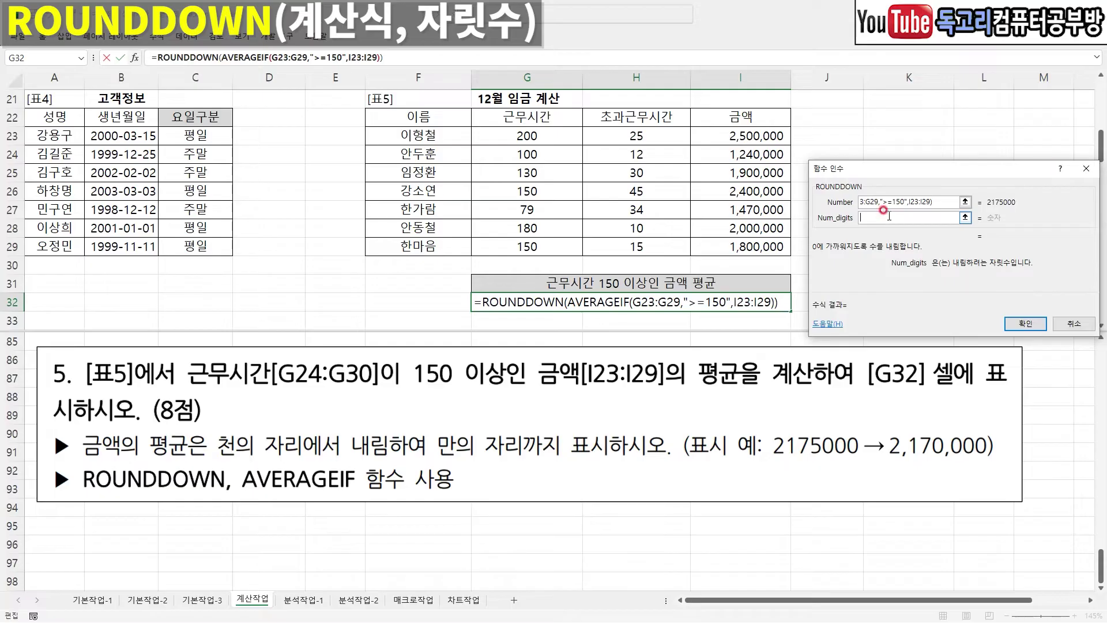
{"action": "type", "text": "-4"}
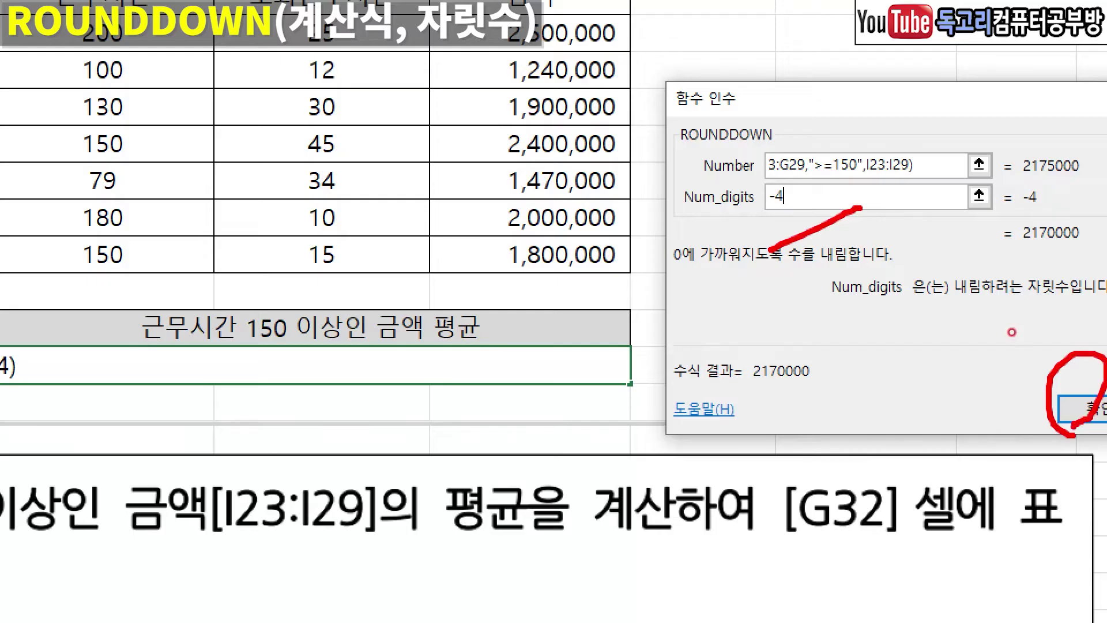
{"action": "left_click", "coordinate": [1081, 410]}
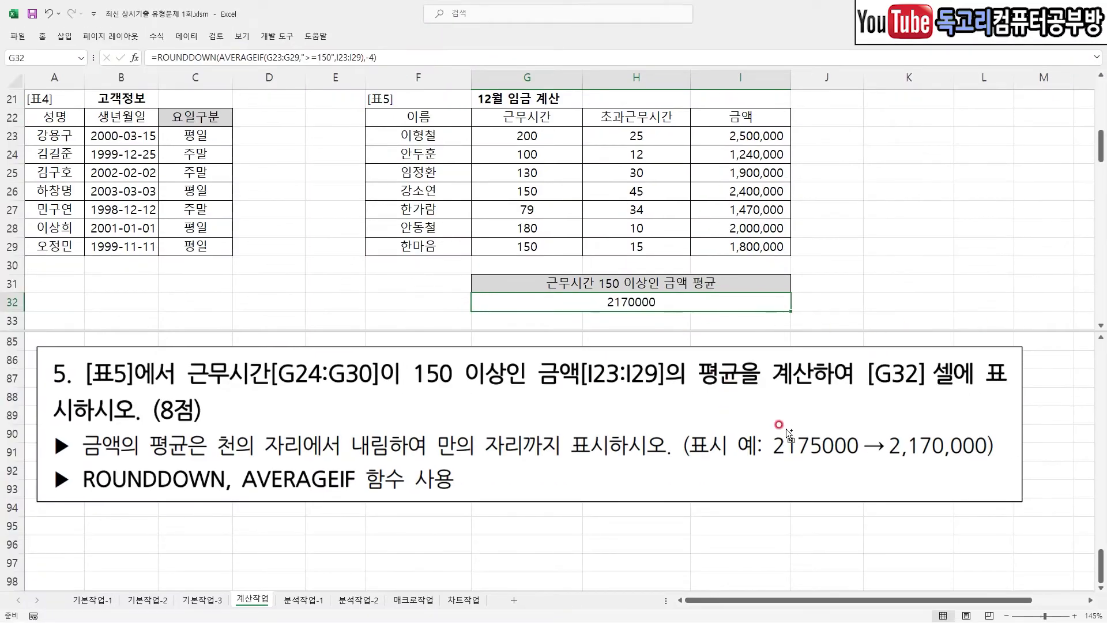
Apply the comma style (쉼표 스타일) to the average in G32 to match the question's display example
{"action": "left_click_drag", "start_coordinate": [884, 468], "coordinate": [984, 467]}
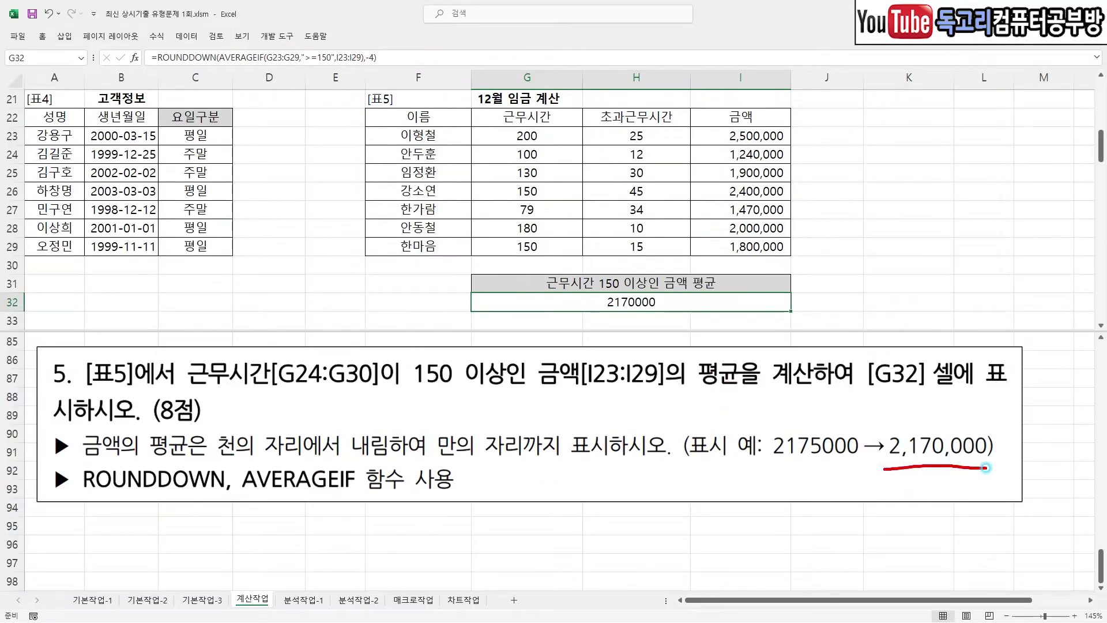
{"action": "mouse_move", "coordinate": [645, 328]}
{"action": "left_mouse_down"}
{"action": "mouse_move", "coordinate": [624, 329]}
{"action": "mouse_move", "coordinate": [616, 267]}
{"action": "mouse_move", "coordinate": [641, 358]}
{"action": "left_mouse_up"}
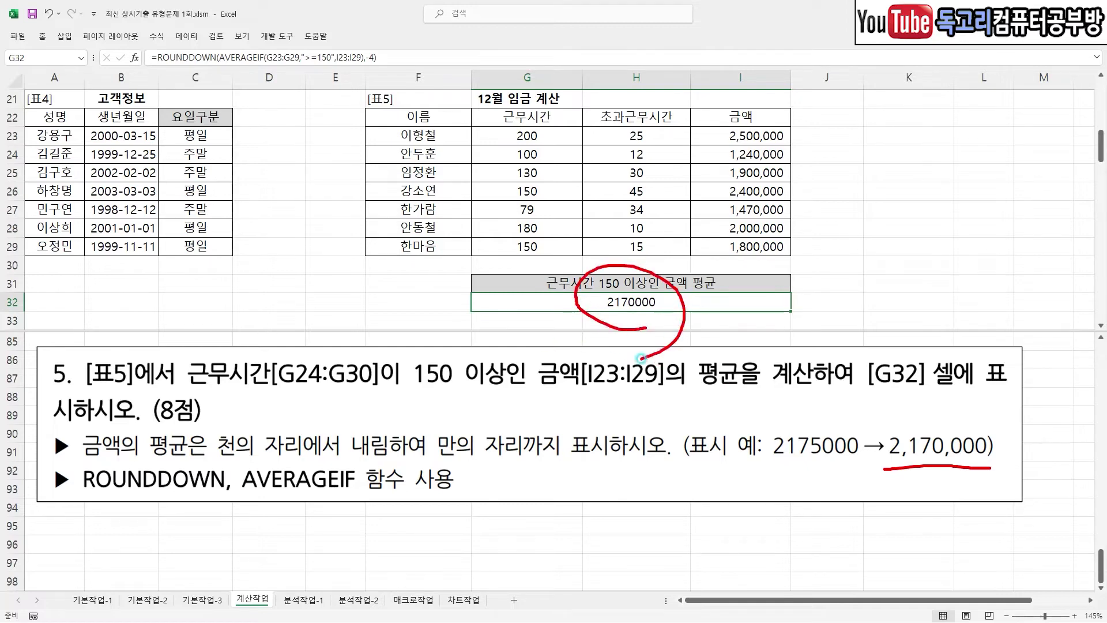
{"action": "left_click", "coordinate": [42, 36]}
{"action": "mouse_move", "coordinate": [500, 87]}
{"action": "left_mouse_down"}
{"action": "mouse_move", "coordinate": [476, 60]}
{"action": "mouse_move", "coordinate": [520, 72]}
{"action": "mouse_move", "coordinate": [506, 88]}
{"action": "left_mouse_up"}
{"action": "left_click", "coordinate": [495, 78]}
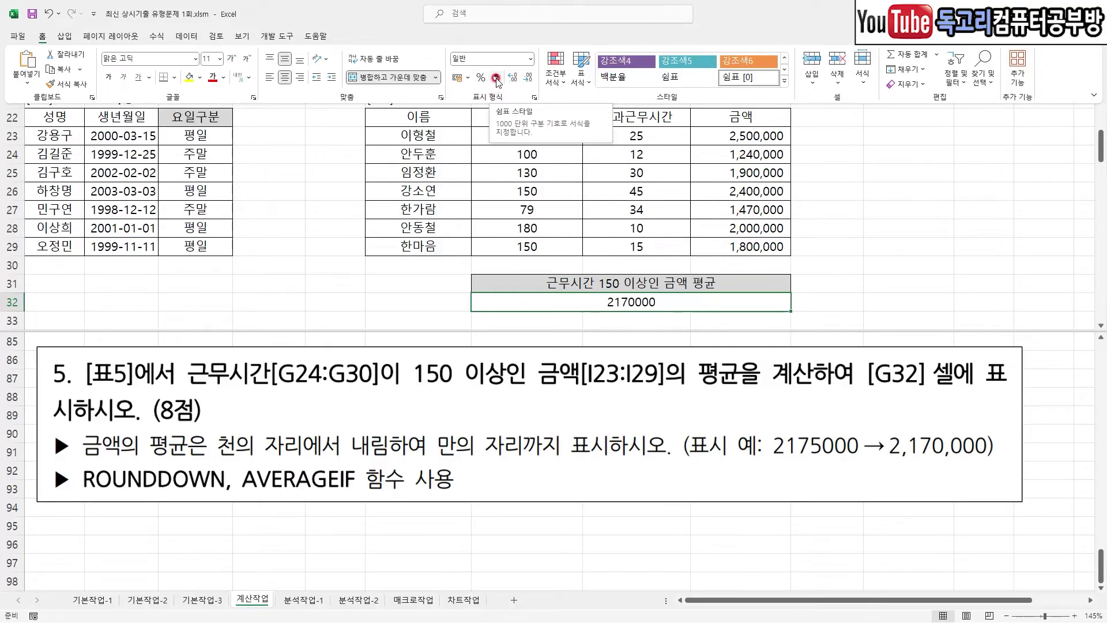
{"action": "left_click", "coordinate": [495, 79]}
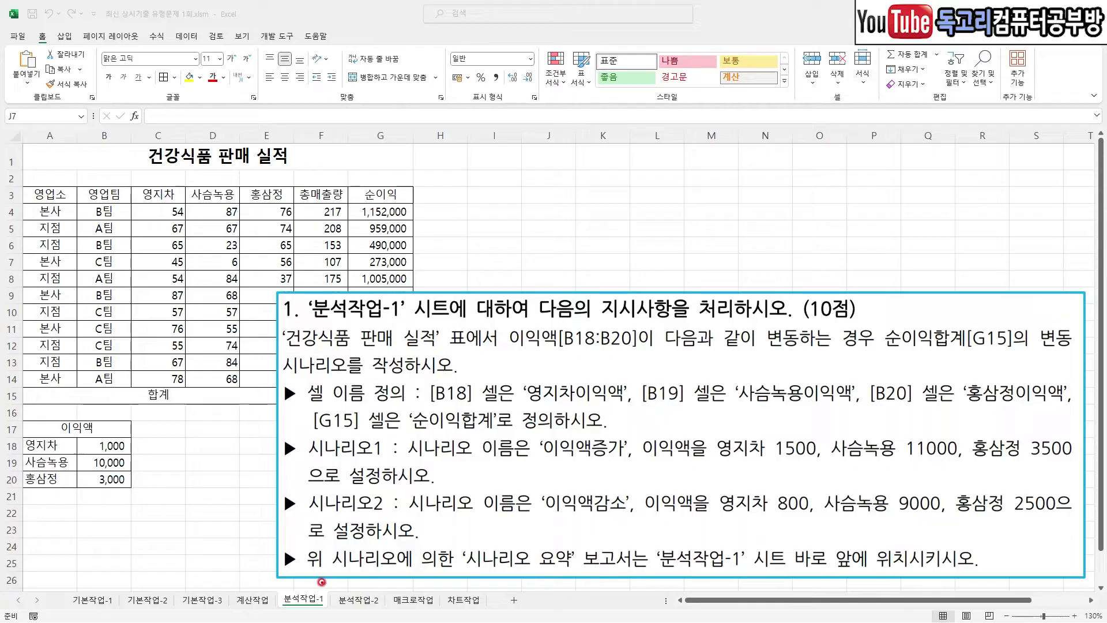
Read the scenario task on 분석작업-1: the changing cells B18:B20, the result cell G15 and the cell names to define
{"action": "left_click_drag", "start_coordinate": [299, 585], "coordinate": [326, 552]}
{"action": "left_click_drag", "start_coordinate": [284, 414], "coordinate": [376, 415]}
{"action": "left_click_drag", "start_coordinate": [507, 356], "coordinate": [645, 350]}
{"action": "left_click_drag", "start_coordinate": [908, 353], "coordinate": [1013, 350]}
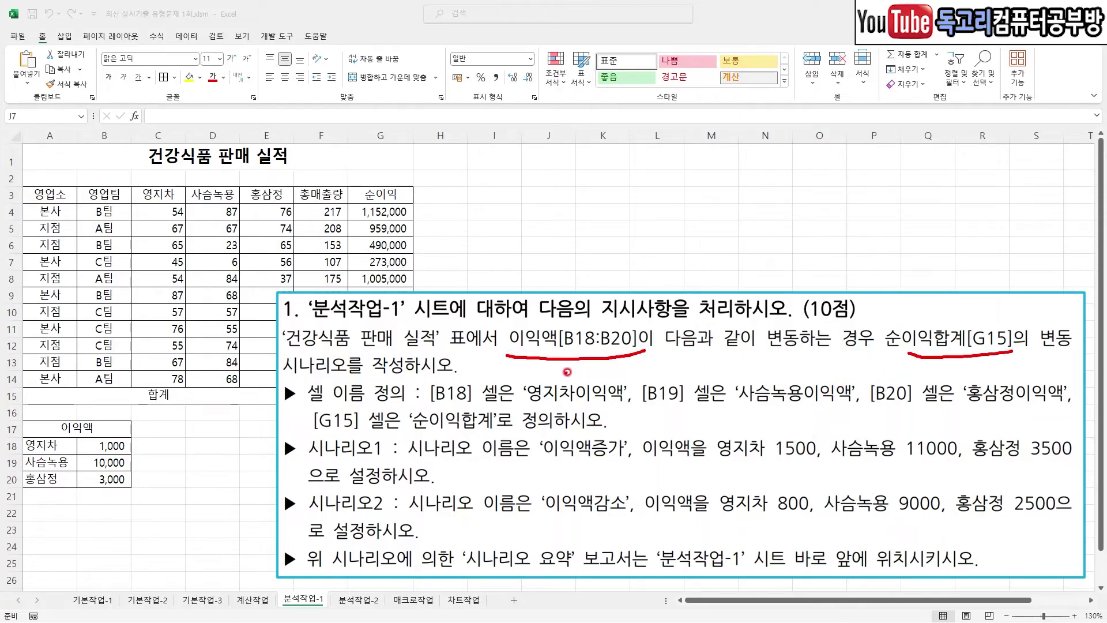
{"action": "mouse_move", "coordinate": [941, 295]}
{"action": "left_mouse_down"}
{"action": "mouse_move", "coordinate": [958, 315]}
{"action": "mouse_move", "coordinate": [987, 279]}
{"action": "left_mouse_up"}
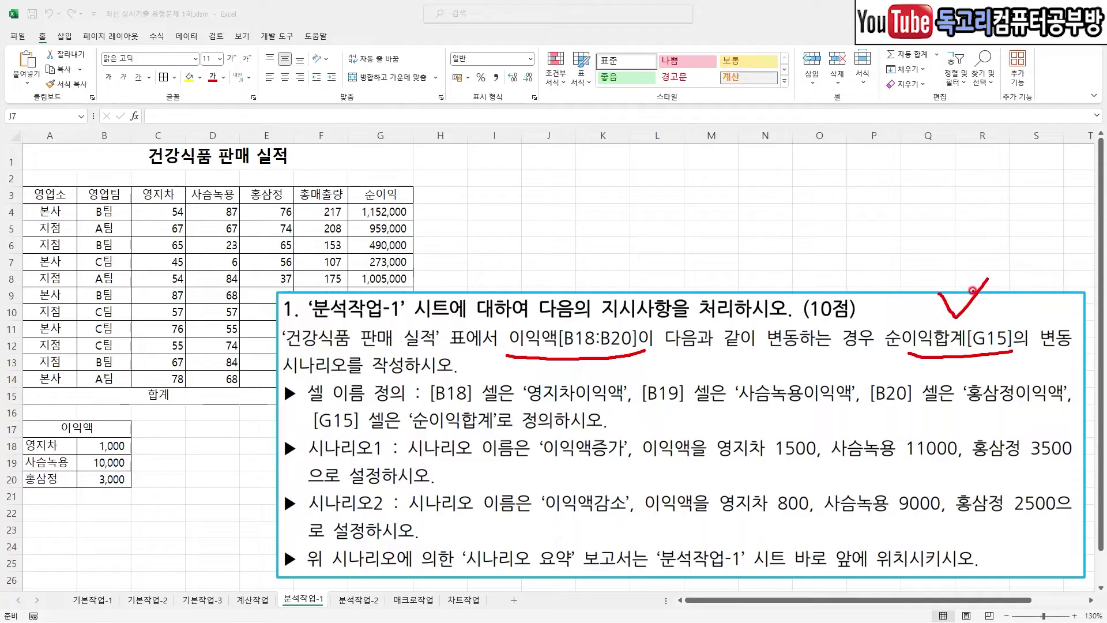
{"action": "key", "text": "Escape"}
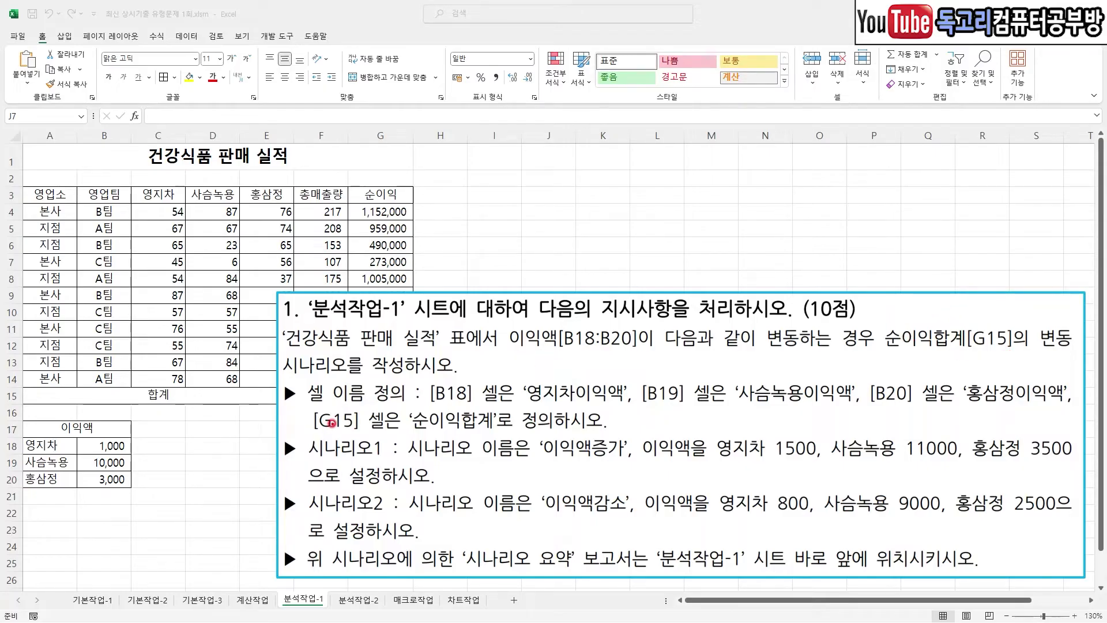
{"action": "mouse_move", "coordinate": [297, 415]}
{"action": "left_mouse_down"}
{"action": "mouse_move", "coordinate": [316, 378]}
{"action": "mouse_move", "coordinate": [280, 361]}
{"action": "mouse_move", "coordinate": [304, 416]}
{"action": "left_mouse_up"}
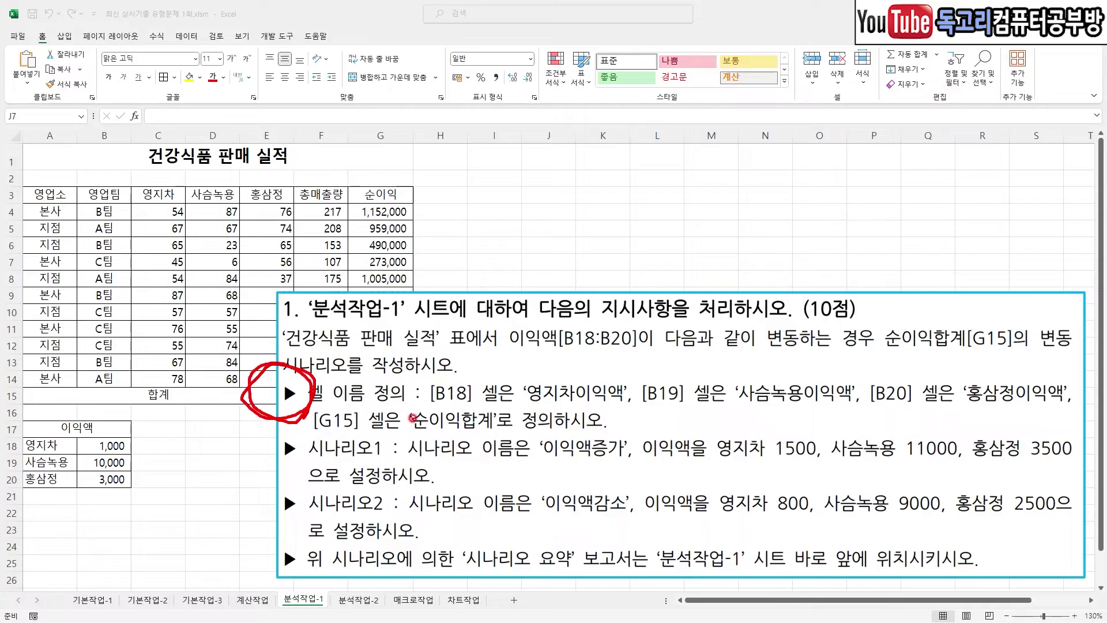
Review the cell names the task requires for B18, B19, B20 and G15
{"action": "key", "text": "e"}
{"action": "left_click_drag", "start_coordinate": [433, 404], "coordinate": [675, 408]}
{"action": "left_click_drag", "start_coordinate": [743, 410], "coordinate": [1052, 412]}
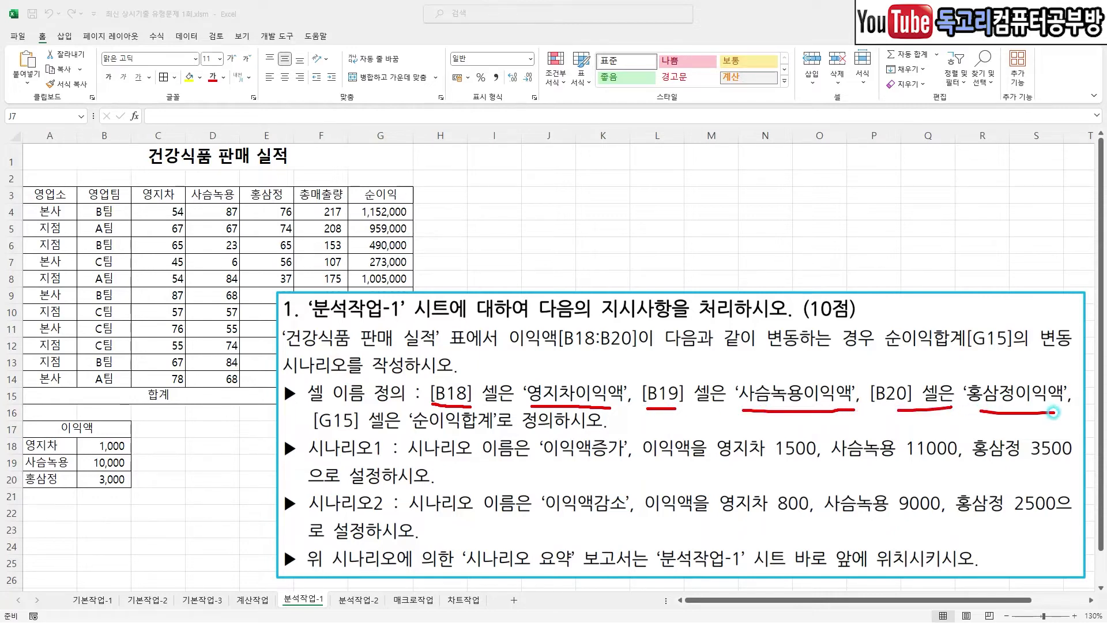
{"action": "left_click_drag", "start_coordinate": [309, 432], "coordinate": [489, 439]}
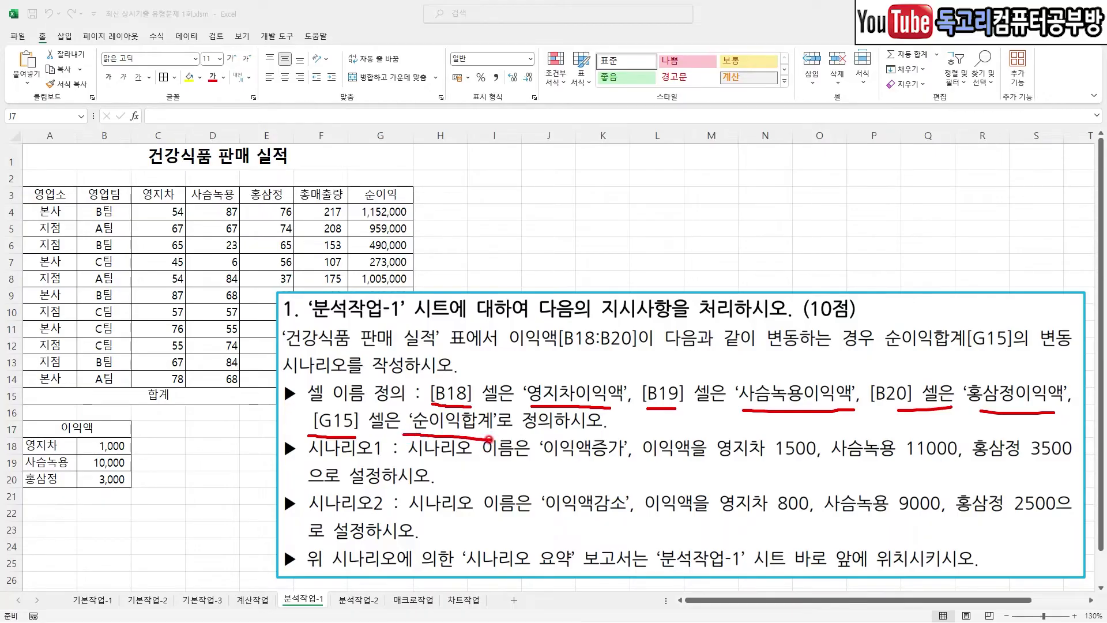
{"action": "key", "text": "Escape"}
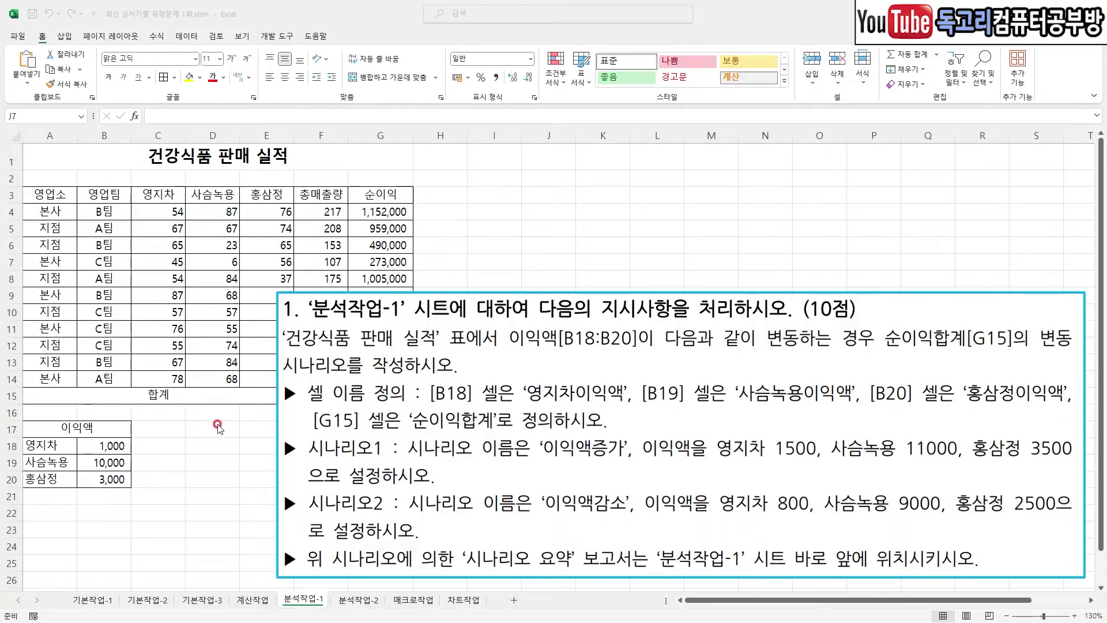
Define the name 영지차이익액 for cell B18, the 영지차 profit amount
{"action": "left_click", "coordinate": [116, 452]}
{"action": "mouse_move", "coordinate": [117, 457]}
{"action": "left_mouse_down"}
{"action": "mouse_move", "coordinate": [95, 432]}
{"action": "mouse_move", "coordinate": [131, 450]}
{"action": "mouse_move", "coordinate": [107, 459]}
{"action": "left_mouse_up"}
{"action": "mouse_move", "coordinate": [7, 96]}
{"action": "left_mouse_down"}
{"action": "mouse_move", "coordinate": [32, 131]}
{"action": "mouse_move", "coordinate": [94, 78]}
{"action": "left_mouse_up"}
{"action": "key", "text": "Escape"}
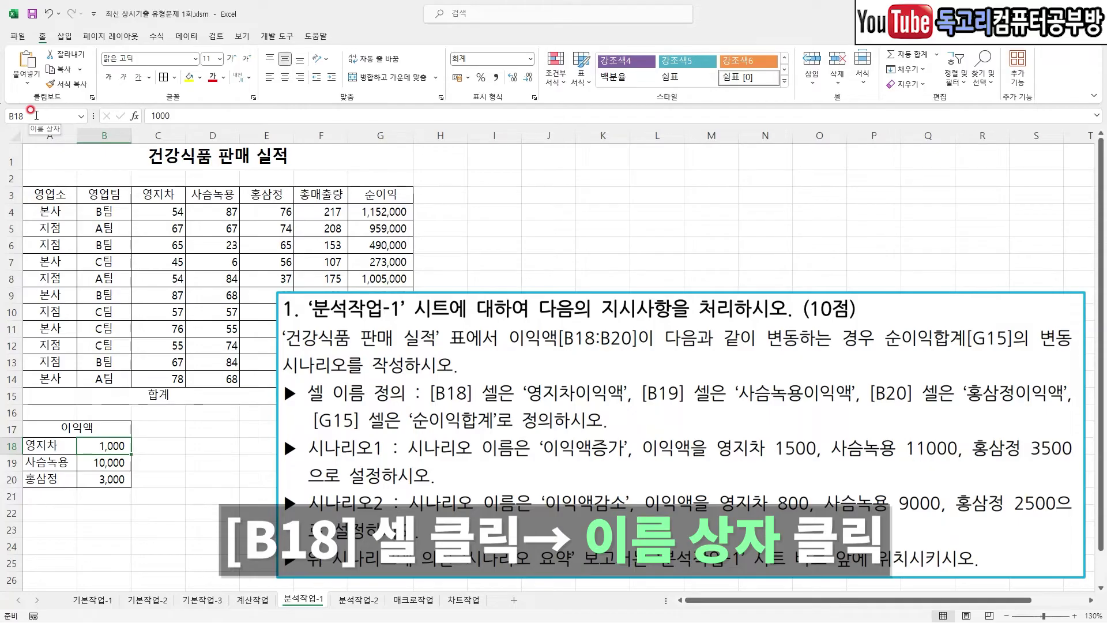
{"action": "left_click", "coordinate": [36, 115]}
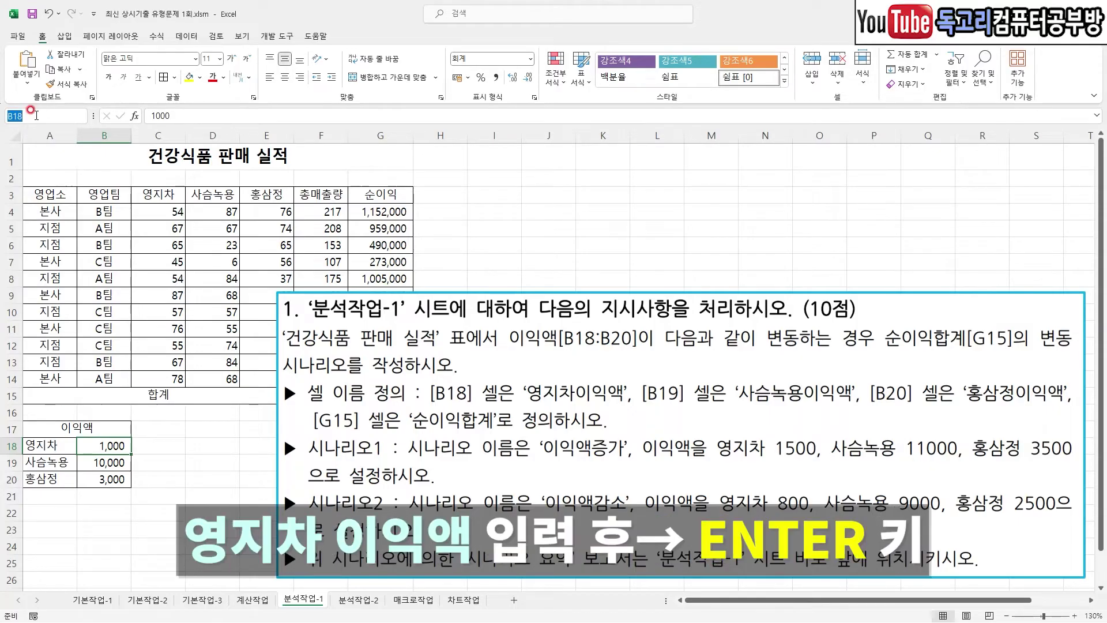
{"action": "type", "text": "영지차이익액"}
{"action": "key", "text": "Return"}
Define the name 사슴녹용이익액 for cell B19, the 사슴녹용 profit amount
{"action": "left_click", "coordinate": [109, 463]}
{"action": "mouse_move", "coordinate": [105, 479]}
{"action": "left_mouse_down"}
{"action": "mouse_move", "coordinate": [114, 453]}
{"action": "mouse_move", "coordinate": [131, 469]}
{"action": "left_mouse_up"}
{"action": "mouse_move", "coordinate": [35, 98]}
{"action": "left_mouse_down"}
{"action": "mouse_move", "coordinate": [40, 117]}
{"action": "mouse_move", "coordinate": [61, 88]}
{"action": "left_mouse_up"}
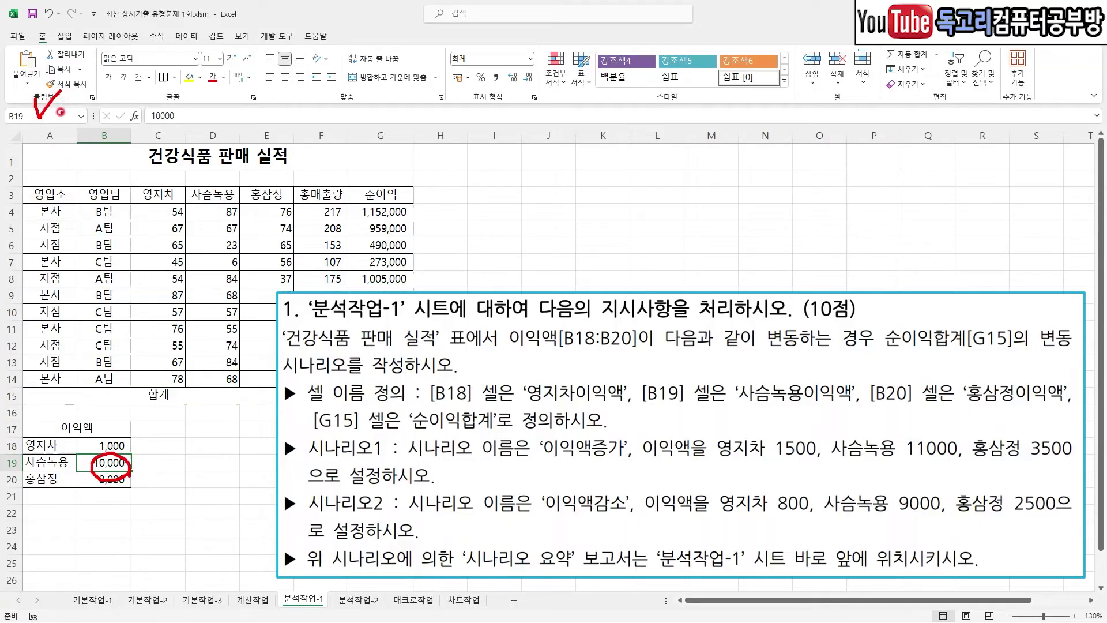
{"action": "key", "text": "Escape"}
{"action": "left_click", "coordinate": [45, 112]}
{"action": "type", "text": "사슴녹용이"}
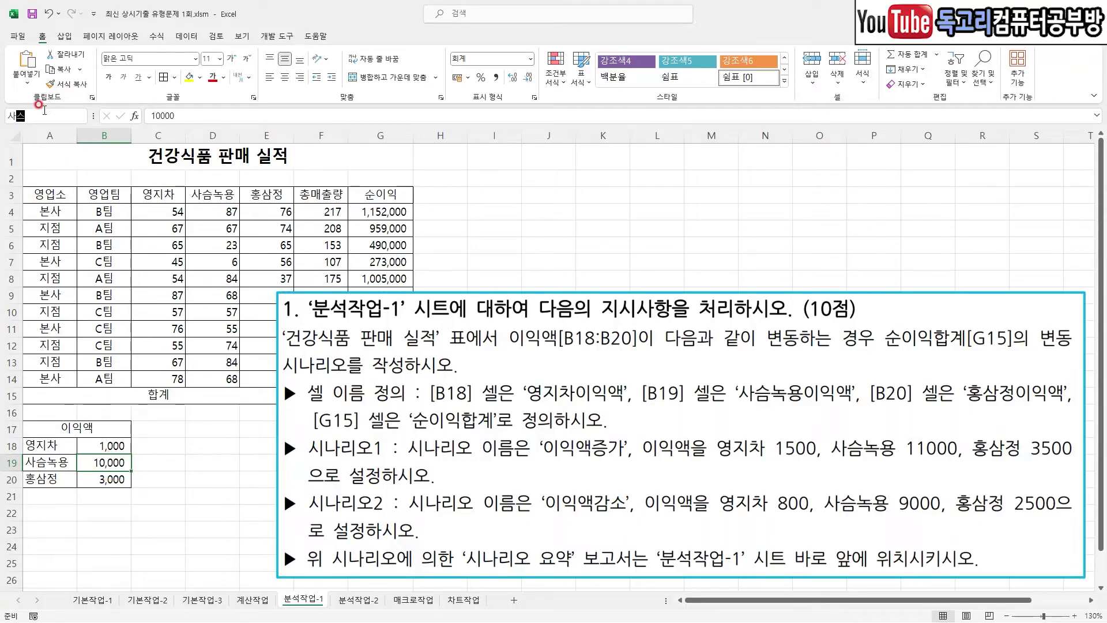
Name cell B19 사슴녹용이익액 and cell B20 홍삼정이익액
{"action": "type", "text": "익ㅇ"}
{"action": "key", "text": "Return"}
{"action": "left_click", "coordinate": [92, 479]}
{"action": "key", "text": "ctrl+2"}
{"action": "mouse_move", "coordinate": [118, 486]}
{"action": "left_mouse_down"}
{"action": "mouse_move", "coordinate": [129, 483]}
{"action": "mouse_move", "coordinate": [119, 496]}
{"action": "left_mouse_up"}
{"action": "left_click_drag", "start_coordinate": [28, 109], "coordinate": [53, 93]}
{"action": "key", "text": "Escape"}
{"action": "left_click", "coordinate": [41, 111]}
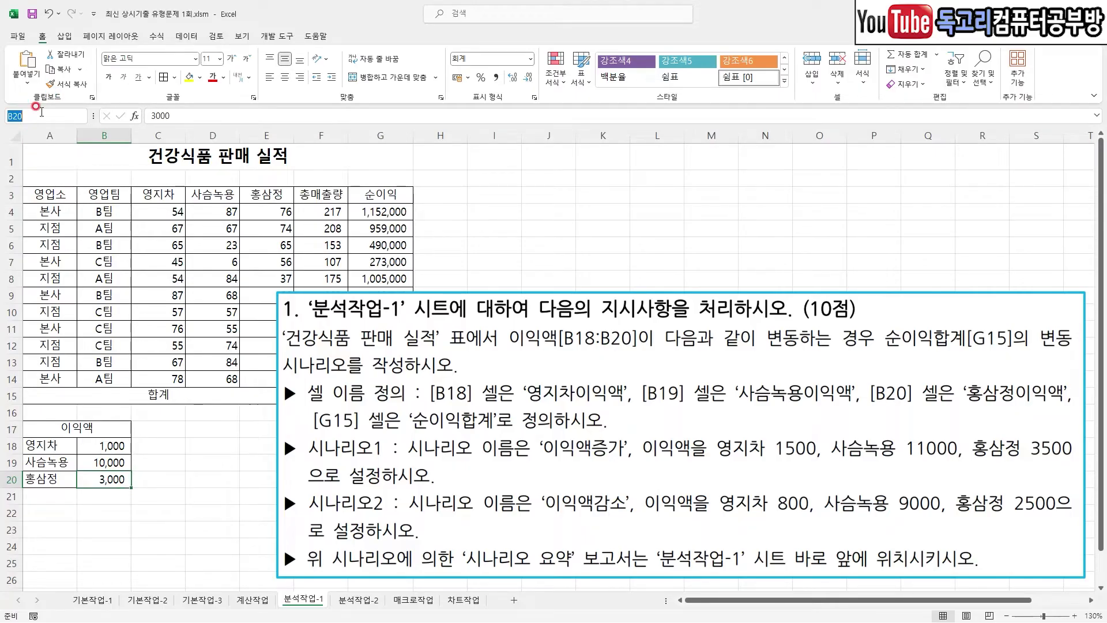
{"action": "type", "text": "홍삼정이익액"}
{"action": "key", "text": "Return"}
Move the instructions picture clear of the sales table and name the net profit total in G15 순이익합계
{"action": "left_click_drag", "start_coordinate": [327, 433], "coordinate": [494, 433]}
{"action": "key", "text": "Escape"}
{"action": "left_click_drag", "start_coordinate": [417, 330], "coordinate": [568, 324]}
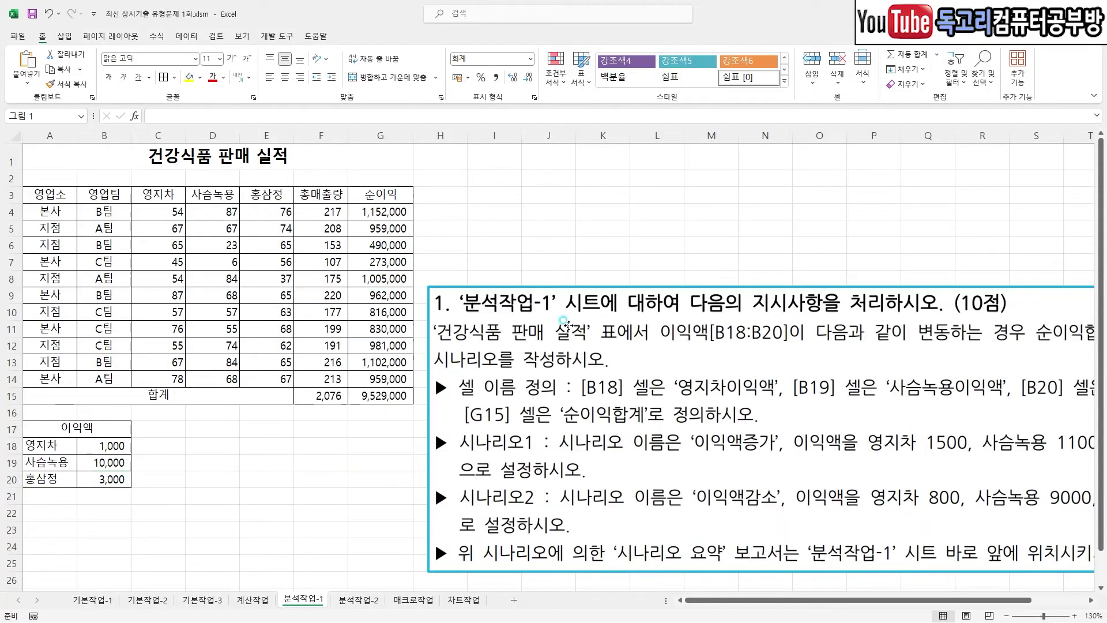
{"action": "left_click", "coordinate": [366, 395]}
{"action": "mouse_move", "coordinate": [398, 385]}
{"action": "left_mouse_down"}
{"action": "mouse_move", "coordinate": [375, 410]}
{"action": "mouse_move", "coordinate": [419, 413]}
{"action": "left_mouse_up"}
{"action": "left_click_drag", "start_coordinate": [16, 97], "coordinate": [71, 84]}
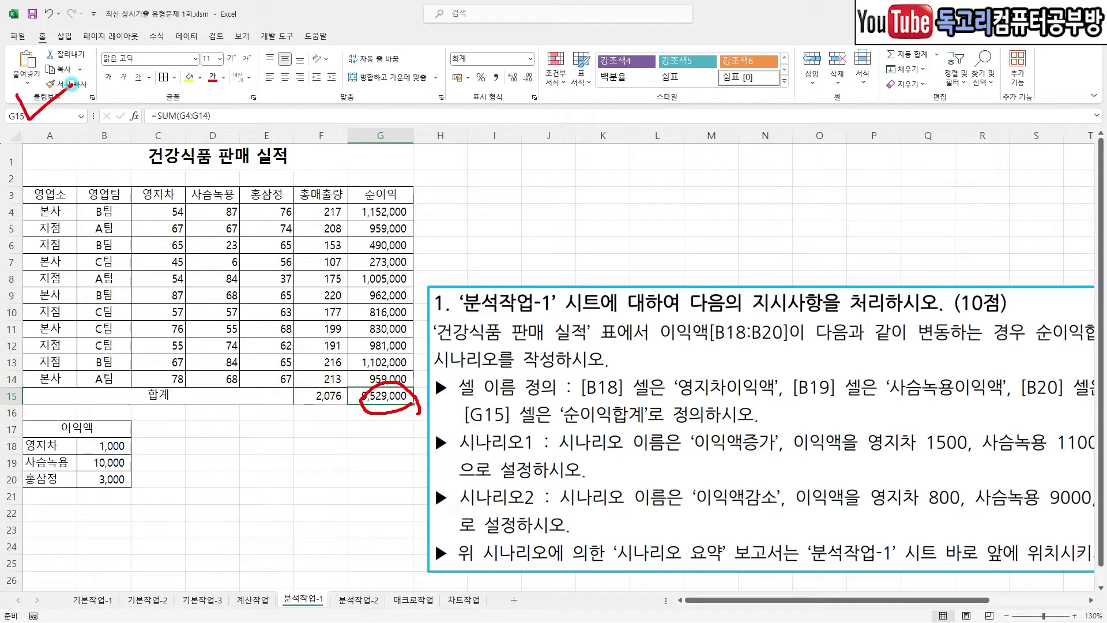
{"action": "left_click", "coordinate": [34, 116]}
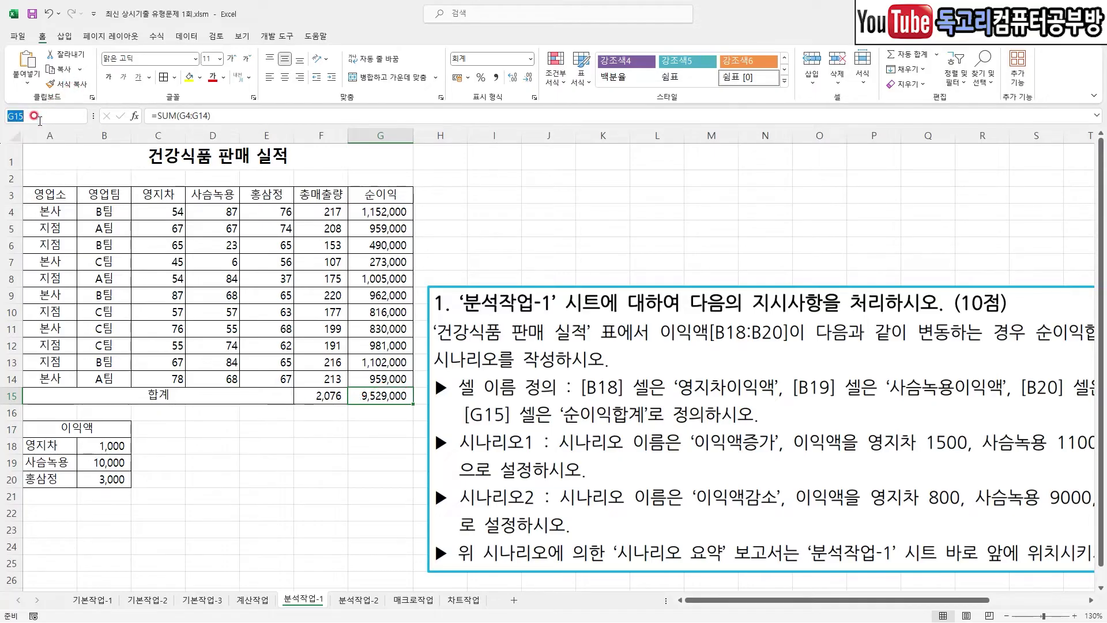
{"action": "type", "text": "ㅅ"}
{"action": "type", "text": "이익합계"}
{"action": "key", "text": "Return"}
Select the profit amounts in B18:B20 and open the Scenario Manager for them
{"action": "mouse_move", "coordinate": [673, 348]}
{"action": "left_mouse_down"}
{"action": "mouse_move", "coordinate": [959, 347]}
{"action": "mouse_move", "coordinate": [761, 302]}
{"action": "mouse_move", "coordinate": [636, 328]}
{"action": "mouse_move", "coordinate": [683, 354]}
{"action": "left_mouse_up"}
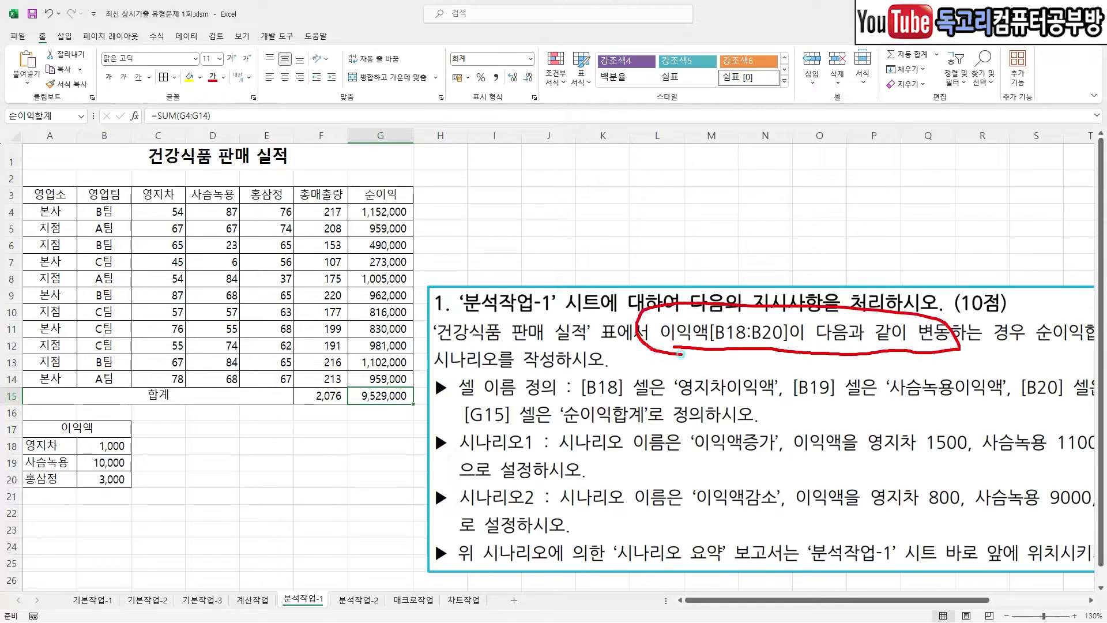
{"action": "mouse_move", "coordinate": [762, 345]}
{"action": "left_mouse_down"}
{"action": "mouse_move", "coordinate": [723, 350]}
{"action": "mouse_move", "coordinate": [783, 331]}
{"action": "mouse_move", "coordinate": [760, 369]}
{"action": "left_mouse_up"}
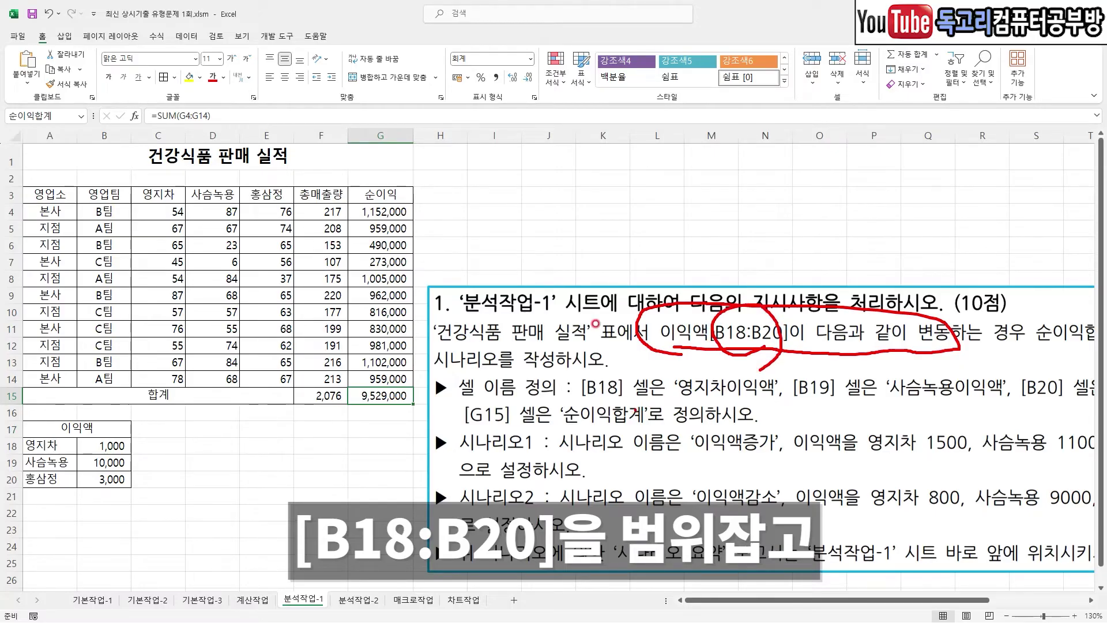
{"action": "left_click", "coordinate": [186, 36]}
{"action": "left_click_drag", "start_coordinate": [104, 445], "coordinate": [89, 472]}
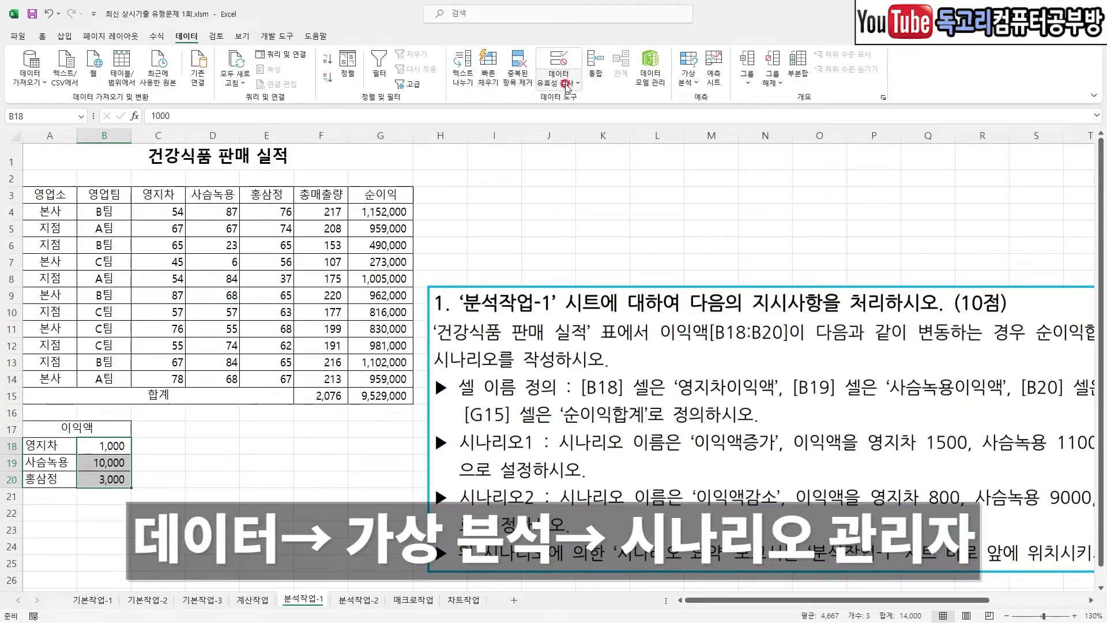
{"action": "left_click", "coordinate": [694, 86]}
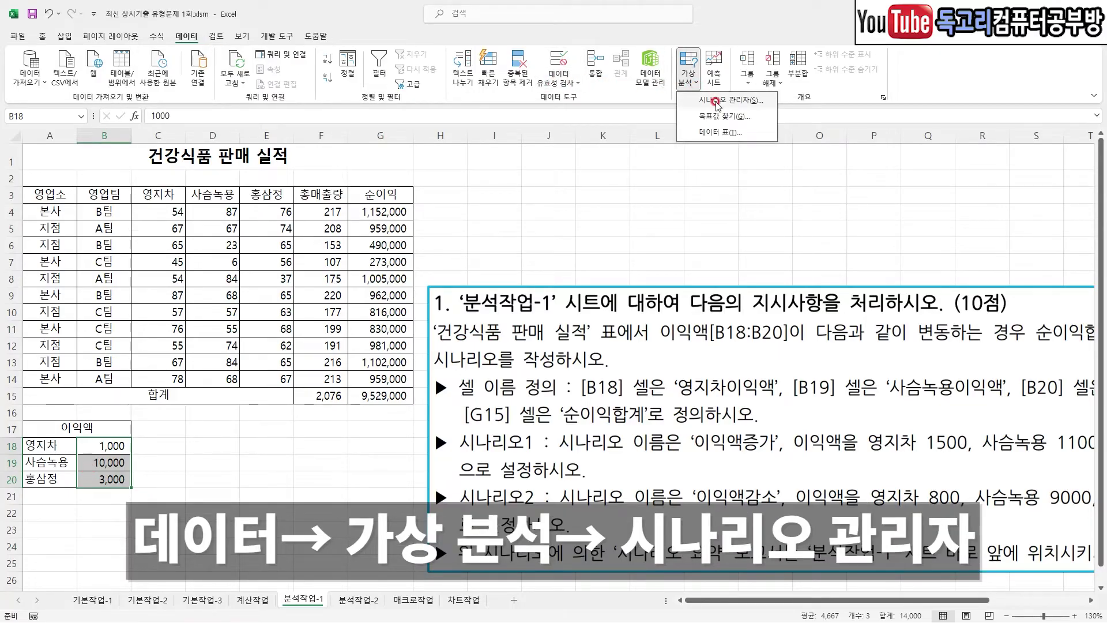
{"action": "mouse_move", "coordinate": [127, 491]}
{"action": "left_mouse_down"}
{"action": "mouse_move", "coordinate": [84, 495]}
{"action": "mouse_move", "coordinate": [131, 442]}
{"action": "mouse_move", "coordinate": [124, 491]}
{"action": "left_mouse_up"}
{"action": "mouse_move", "coordinate": [191, 55]}
{"action": "left_mouse_down"}
{"action": "mouse_move", "coordinate": [198, 26]}
{"action": "mouse_move", "coordinate": [176, 66]}
{"action": "left_mouse_up"}
{"action": "left_click_drag", "start_coordinate": [721, 74], "coordinate": [680, 106]}
{"action": "left_click_drag", "start_coordinate": [791, 91], "coordinate": [750, 127]}
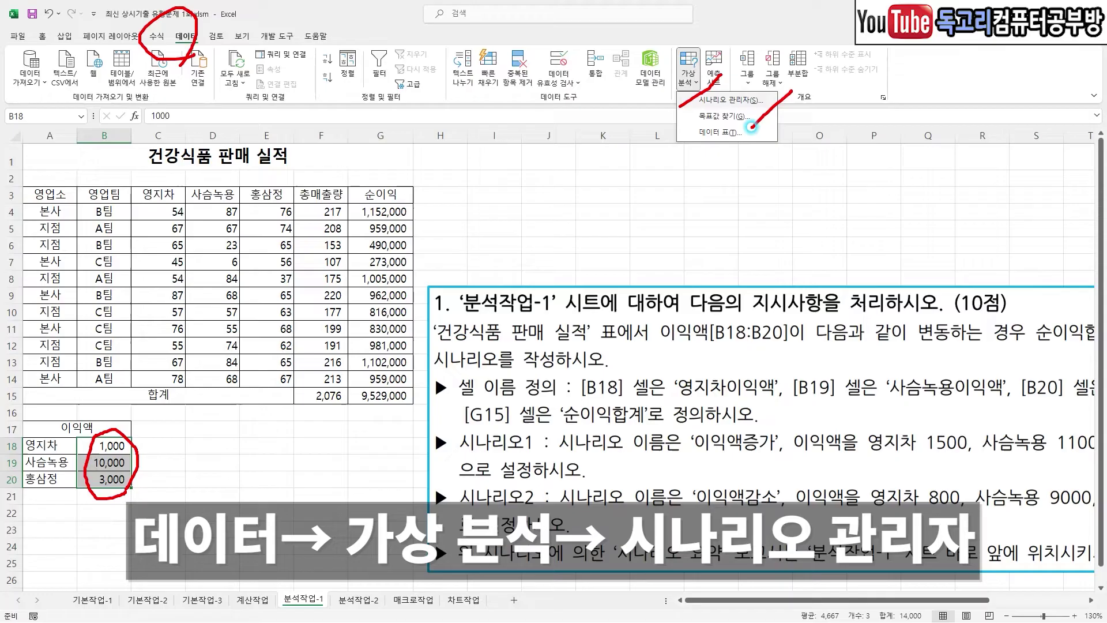
{"action": "left_click", "coordinate": [729, 100]}
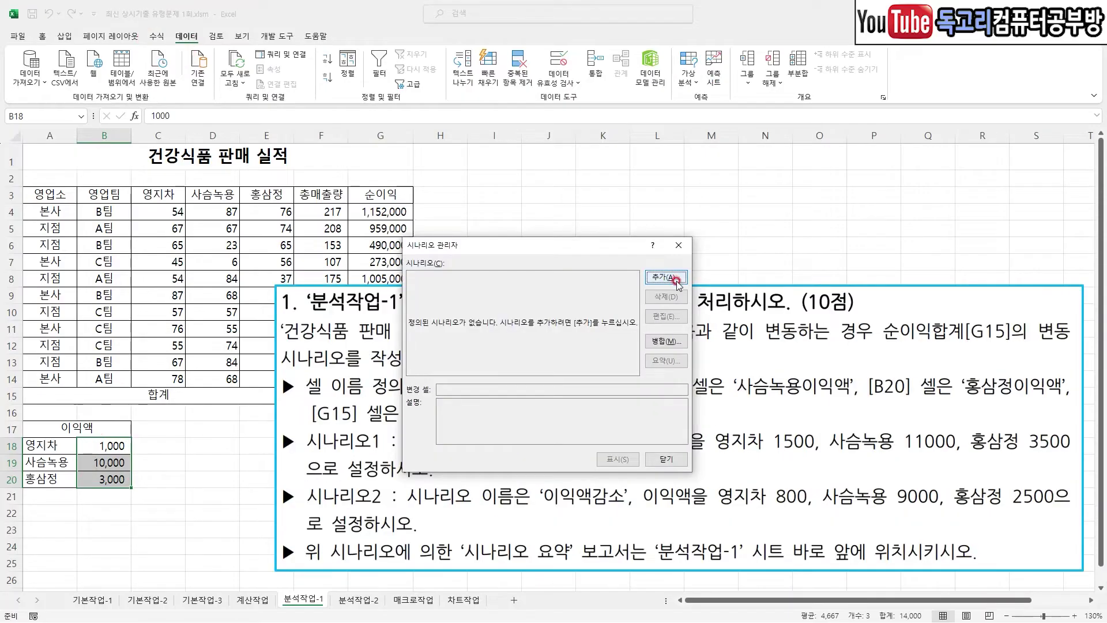
Add a scenario named 이익액증가 with B18:B20 as its changing cells
{"action": "mouse_move", "coordinate": [691, 283]}
{"action": "left_mouse_down"}
{"action": "mouse_move", "coordinate": [628, 291]}
{"action": "mouse_move", "coordinate": [692, 283]}
{"action": "mouse_move", "coordinate": [680, 304]}
{"action": "left_mouse_up"}
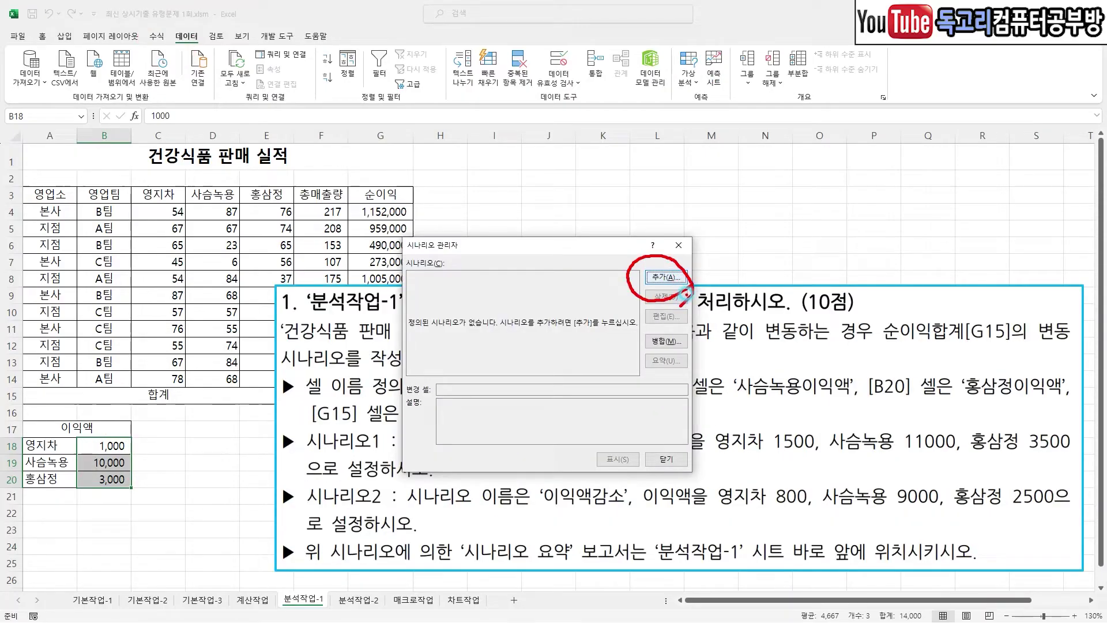
{"action": "left_click", "coordinate": [669, 277]}
{"action": "left_click_drag", "start_coordinate": [680, 199], "coordinate": [659, 228]}
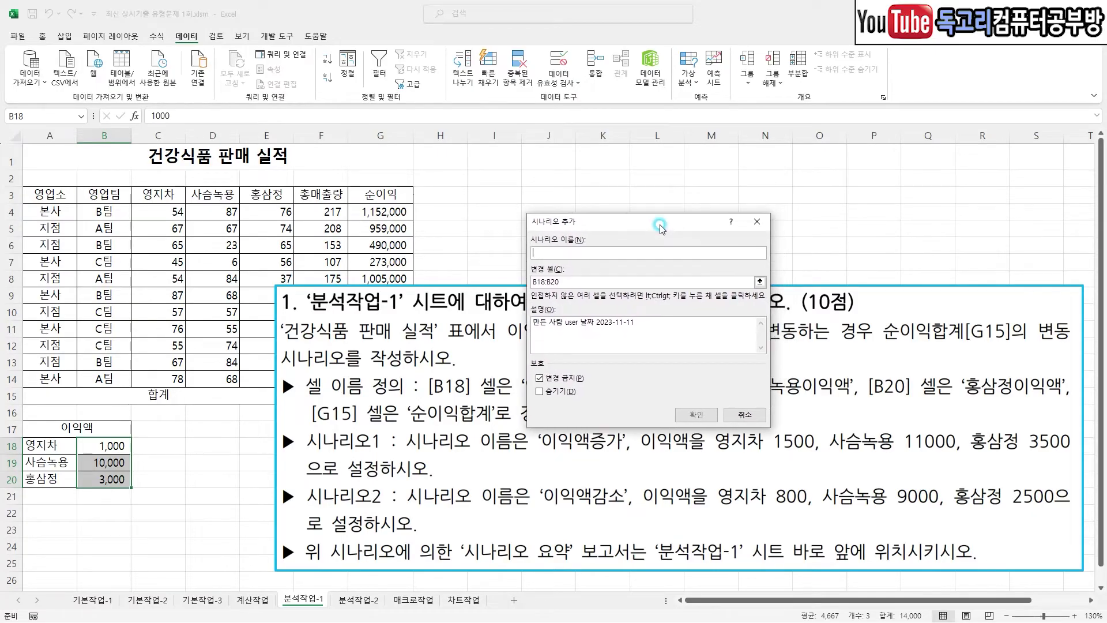
{"action": "left_click_drag", "start_coordinate": [416, 460], "coordinate": [617, 460]}
{"action": "key", "text": "Escape"}
{"action": "left_click", "coordinate": [599, 251]}
{"action": "type", "text": "이익액증가"}
{"action": "mouse_move", "coordinate": [577, 268]}
{"action": "left_mouse_down"}
{"action": "mouse_move", "coordinate": [507, 219]}
{"action": "mouse_move", "coordinate": [587, 265]}
{"action": "left_mouse_up"}
{"action": "mouse_move", "coordinate": [696, 443]}
{"action": "left_mouse_down"}
{"action": "mouse_move", "coordinate": [689, 380]}
{"action": "mouse_move", "coordinate": [709, 451]}
{"action": "left_mouse_up"}
{"action": "key", "text": "Return"}
Set the 이익액증가 scenario values to 1500 for 영지차이익액, 11000 for 사슴녹용이익액 and 3500 for 홍삼정이익액
{"action": "left_click_drag", "start_coordinate": [787, 458], "coordinate": [814, 457]}
{"action": "left_click_drag", "start_coordinate": [920, 459], "coordinate": [962, 460]}
{"action": "left_click_drag", "start_coordinate": [1041, 455], "coordinate": [1098, 452]}
{"action": "left_click", "coordinate": [890, 400]}
{"action": "key", "text": "Escape"}
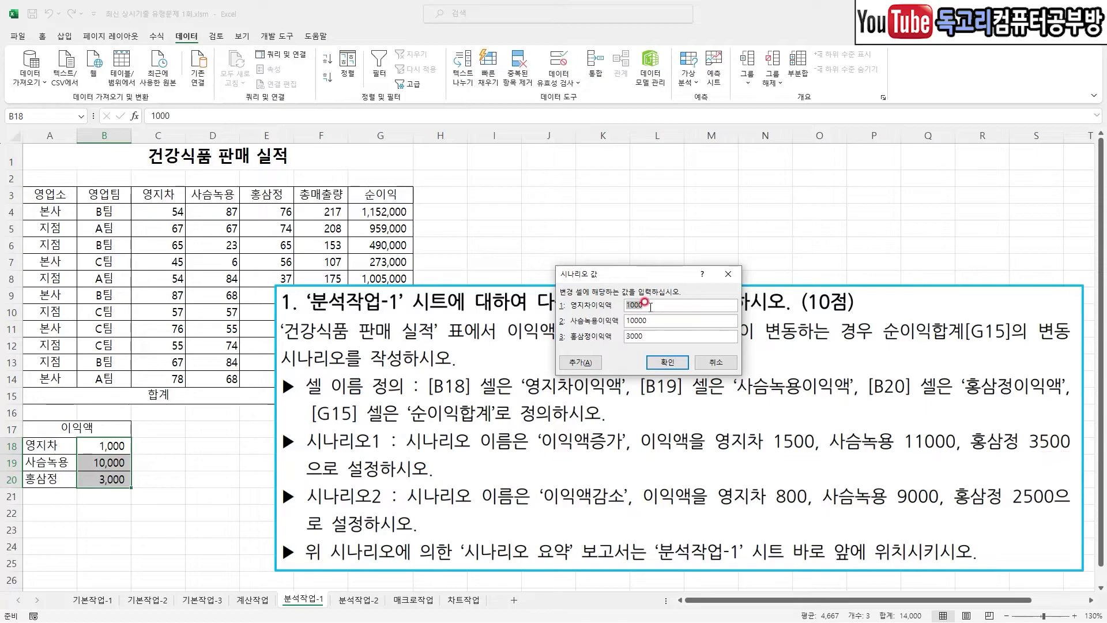
{"action": "type", "text": "11000"}
{"action": "mouse_move", "coordinate": [599, 381]}
{"action": "left_mouse_down"}
{"action": "mouse_move", "coordinate": [589, 388]}
{"action": "mouse_move", "coordinate": [553, 354]}
{"action": "mouse_move", "coordinate": [610, 374]}
{"action": "mouse_move", "coordinate": [551, 367]}
{"action": "mouse_move", "coordinate": [585, 345]}
{"action": "left_mouse_up"}
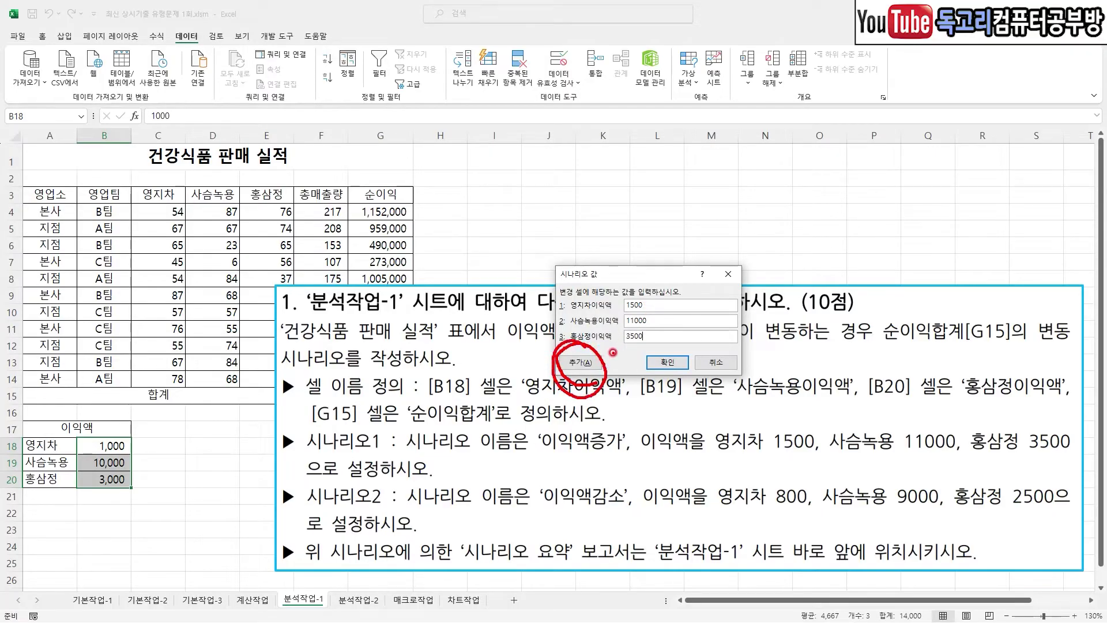
Add a second scenario named 이익액감소 for the same changing cells B18:B20
{"action": "left_click", "coordinate": [582, 362]}
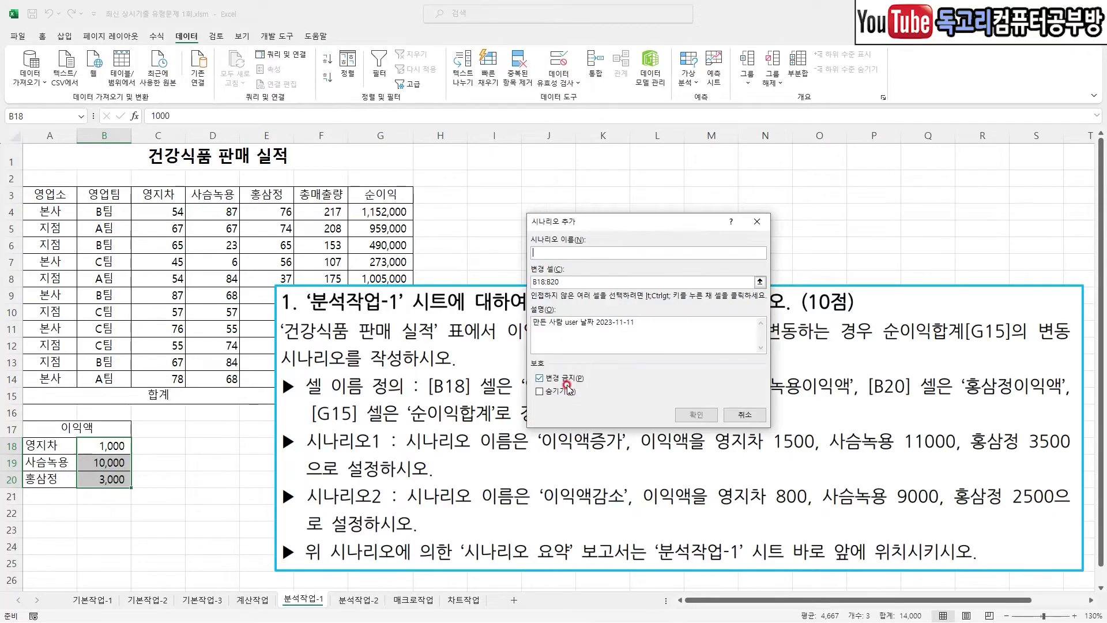
{"action": "left_click_drag", "start_coordinate": [552, 511], "coordinate": [623, 511]}
{"action": "type", "text": "이익액감소"}
{"action": "mouse_move", "coordinate": [605, 255]}
{"action": "left_mouse_down"}
{"action": "mouse_move", "coordinate": [520, 231]}
{"action": "mouse_move", "coordinate": [592, 262]}
{"action": "left_mouse_up"}
{"action": "left_click_drag", "start_coordinate": [703, 424], "coordinate": [712, 440]}
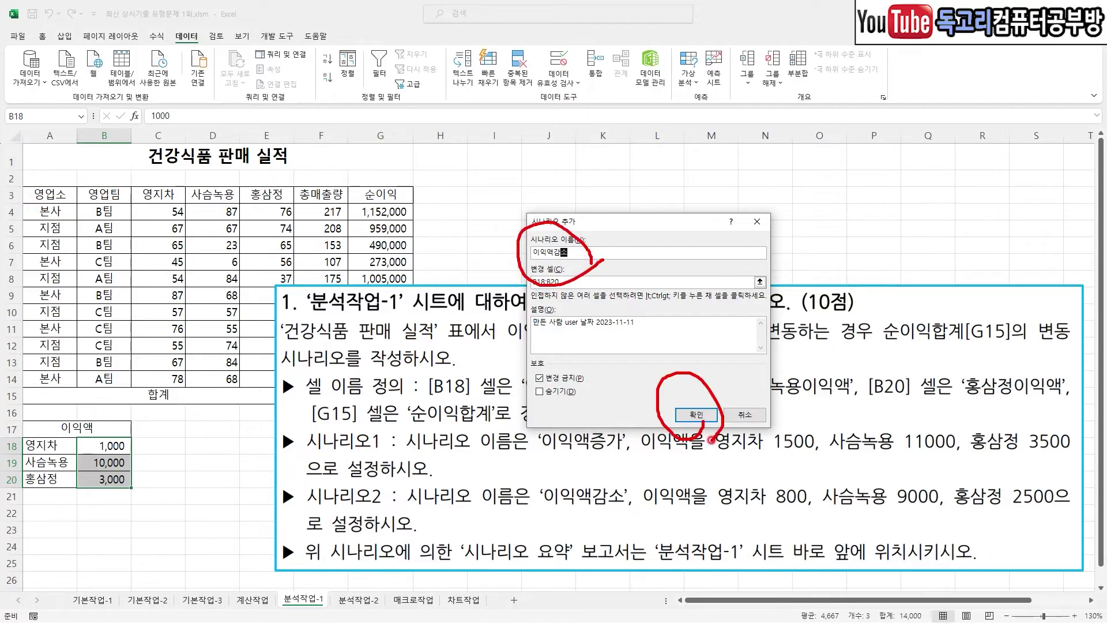
{"action": "key", "text": "Return"}
Set the 이익액감소 scenario values to 800 for 영지차이익액, 9000 for 사슴녹용이익액 and 2500 for 홍삼정이익액
{"action": "left_click_drag", "start_coordinate": [777, 508], "coordinate": [812, 507]}
{"action": "left_click_drag", "start_coordinate": [908, 514], "coordinate": [1072, 510]}
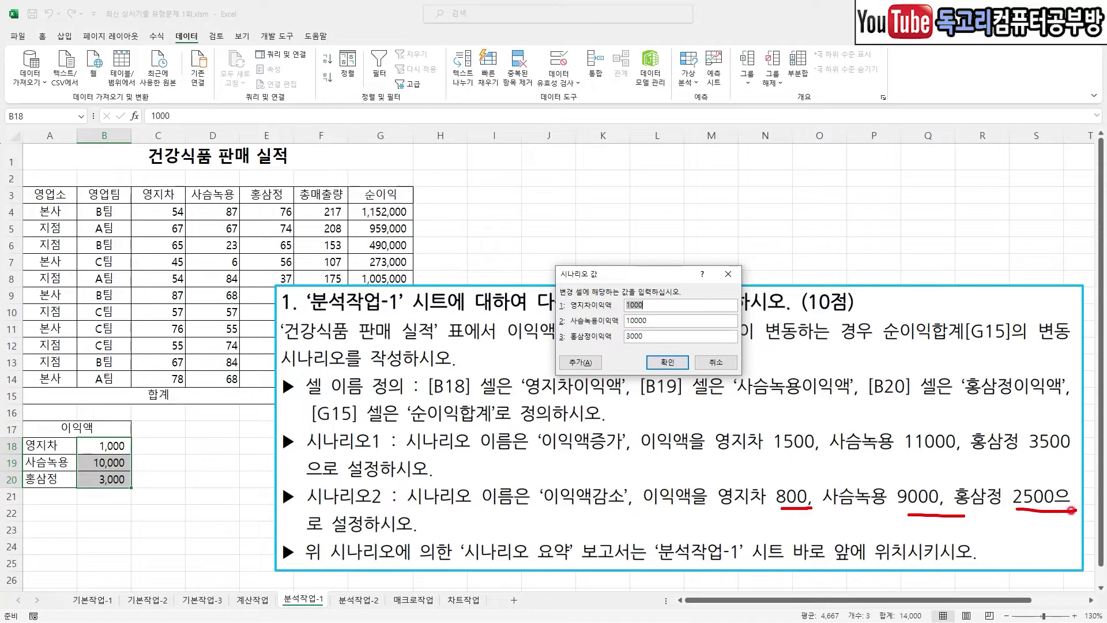
{"action": "type", "text": "800"}
{"action": "key", "text": "Tab"}
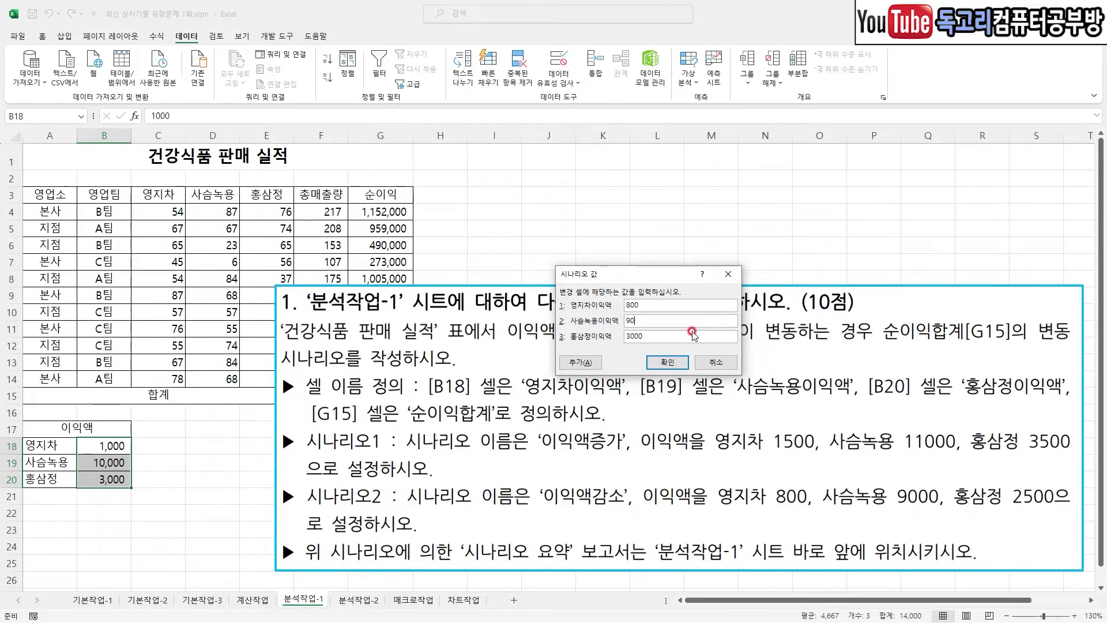
{"action": "type", "text": "2500"}
{"action": "mouse_move", "coordinate": [649, 339]}
{"action": "left_mouse_down"}
{"action": "mouse_move", "coordinate": [671, 385]}
{"action": "mouse_move", "coordinate": [594, 441]}
{"action": "mouse_move", "coordinate": [591, 362]}
{"action": "left_mouse_up"}
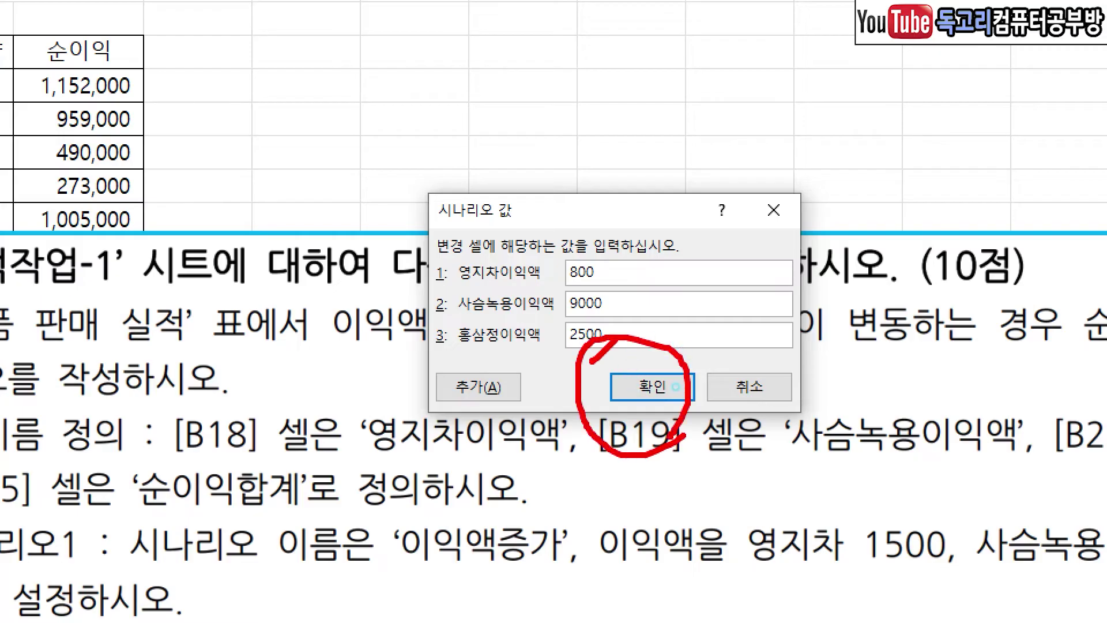
{"action": "left_click", "coordinate": [675, 387]}
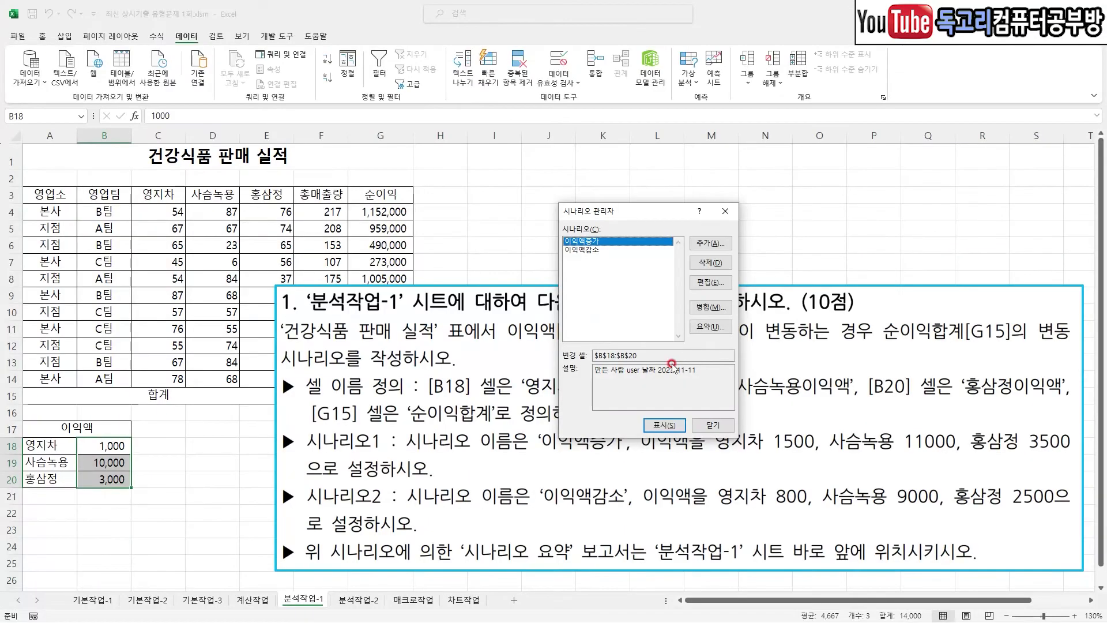
Open the summary report settings for the two profit scenarios
{"action": "mouse_move", "coordinate": [729, 353]}
{"action": "left_mouse_down"}
{"action": "mouse_move", "coordinate": [708, 352]}
{"action": "mouse_move", "coordinate": [690, 319]}
{"action": "mouse_move", "coordinate": [735, 343]}
{"action": "mouse_move", "coordinate": [671, 331]}
{"action": "mouse_move", "coordinate": [741, 349]}
{"action": "mouse_move", "coordinate": [717, 362]}
{"action": "left_mouse_up"}
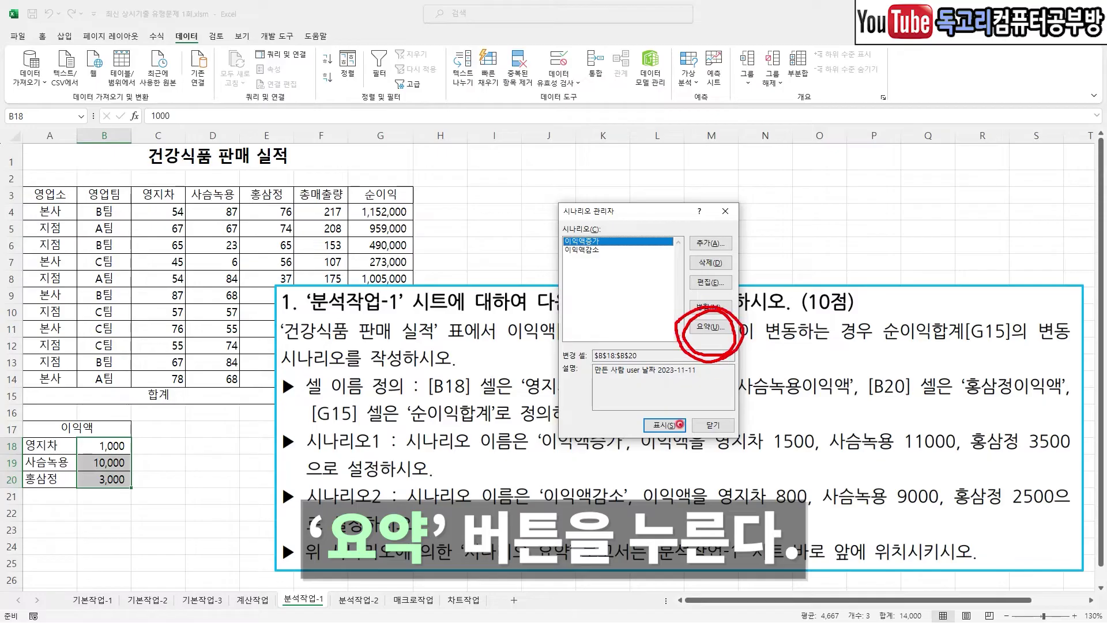
{"action": "mouse_move", "coordinate": [681, 402]}
{"action": "left_mouse_down"}
{"action": "mouse_move", "coordinate": [631, 416]}
{"action": "mouse_move", "coordinate": [646, 452]}
{"action": "mouse_move", "coordinate": [622, 475]}
{"action": "left_mouse_up"}
{"action": "left_click_drag", "start_coordinate": [629, 403], "coordinate": [677, 471]}
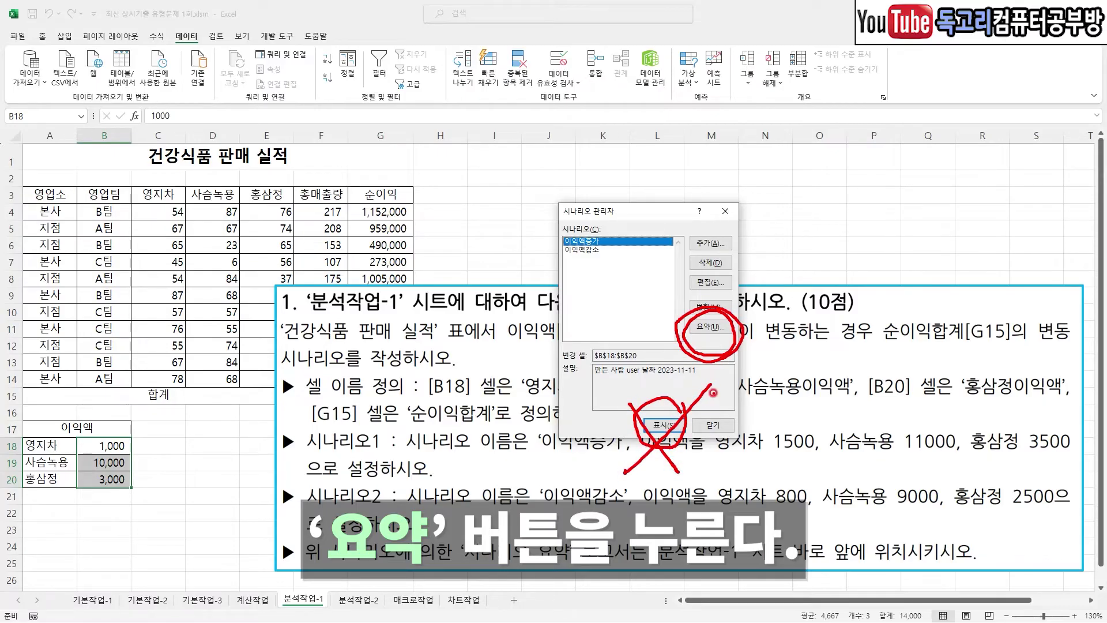
{"action": "left_click", "coordinate": [725, 325]}
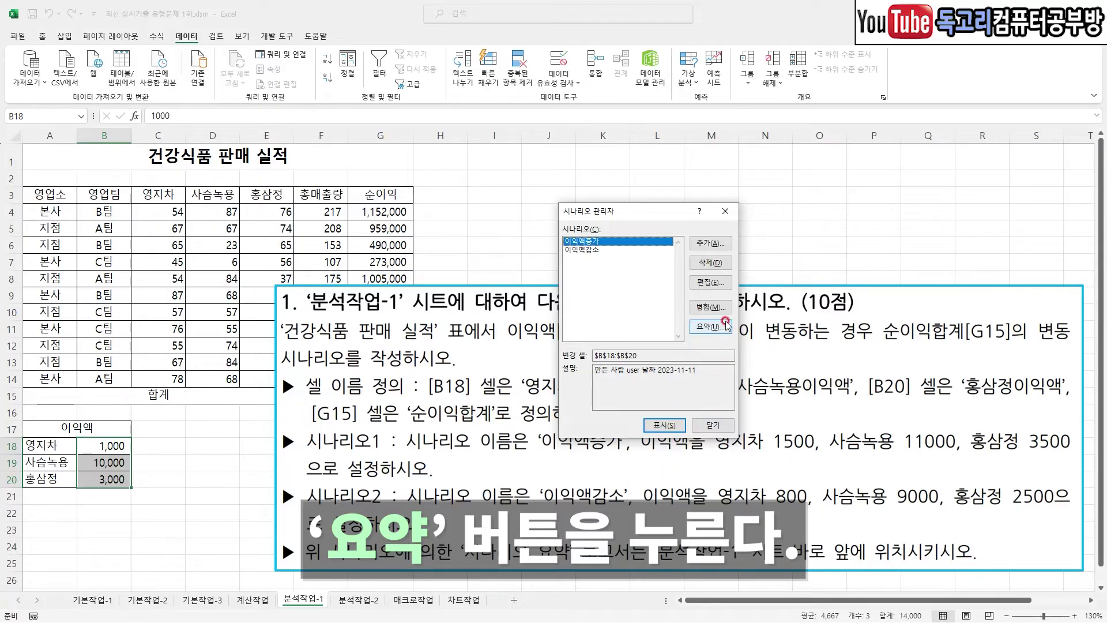
{"action": "mouse_move", "coordinate": [686, 424]}
{"action": "left_mouse_down"}
{"action": "mouse_move", "coordinate": [625, 441]}
{"action": "mouse_move", "coordinate": [687, 426]}
{"action": "left_mouse_up"}
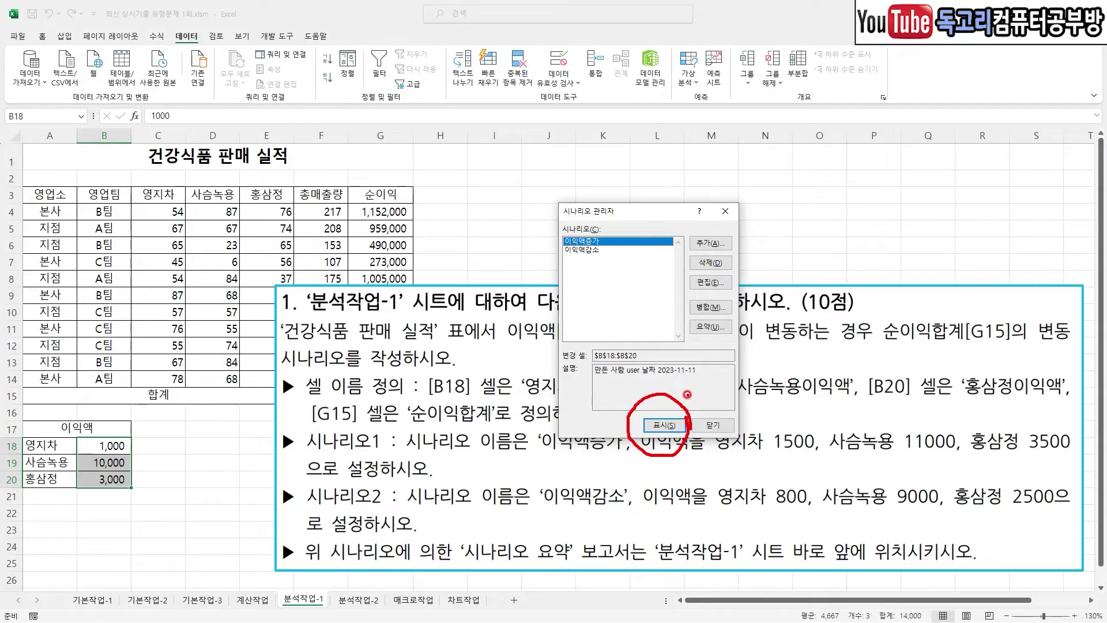
{"action": "mouse_move", "coordinate": [723, 345]}
{"action": "left_mouse_down"}
{"action": "mouse_move", "coordinate": [675, 323]}
{"action": "mouse_move", "coordinate": [695, 353]}
{"action": "mouse_move", "coordinate": [717, 353]}
{"action": "left_mouse_up"}
{"action": "mouse_move", "coordinate": [691, 352]}
{"action": "left_mouse_down"}
{"action": "mouse_move", "coordinate": [679, 317]}
{"action": "mouse_move", "coordinate": [727, 353]}
{"action": "mouse_move", "coordinate": [690, 344]}
{"action": "left_mouse_up"}
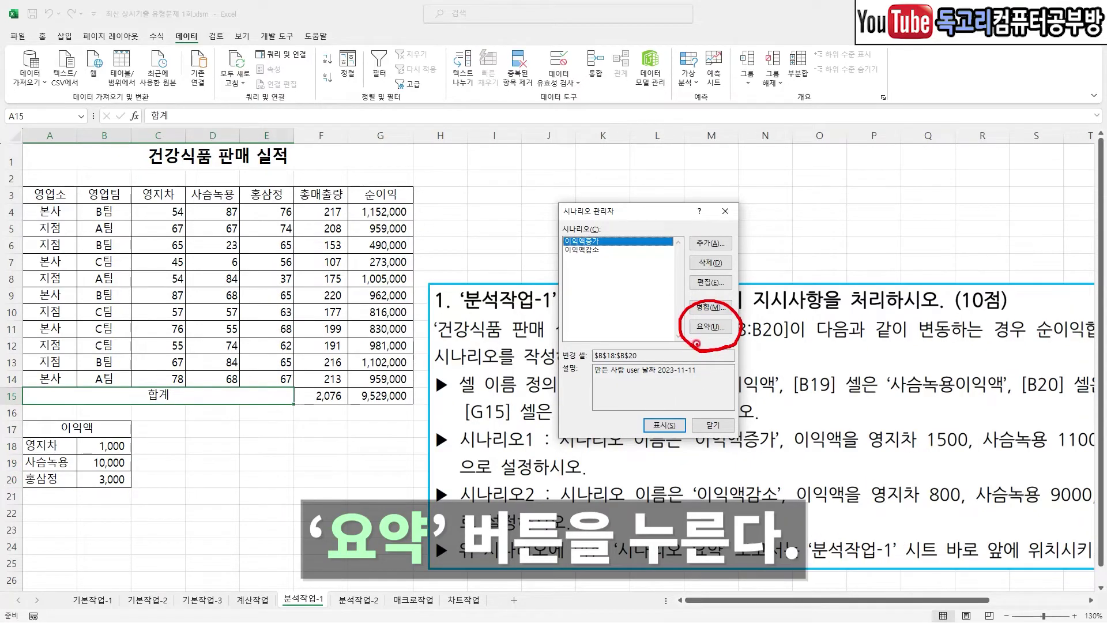
{"action": "left_click", "coordinate": [709, 326]}
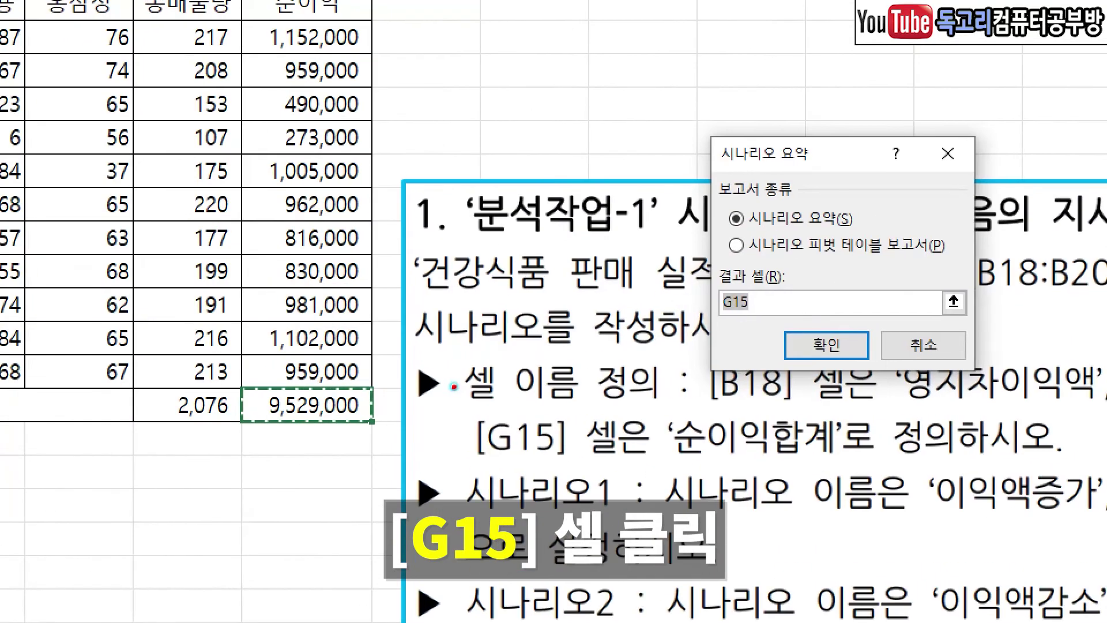
Create the scenario summary report with cell G15 as the result cell
{"action": "mouse_move", "coordinate": [329, 433]}
{"action": "left_mouse_down"}
{"action": "mouse_move", "coordinate": [299, 438]}
{"action": "mouse_move", "coordinate": [271, 386]}
{"action": "mouse_move", "coordinate": [384, 421]}
{"action": "left_mouse_up"}
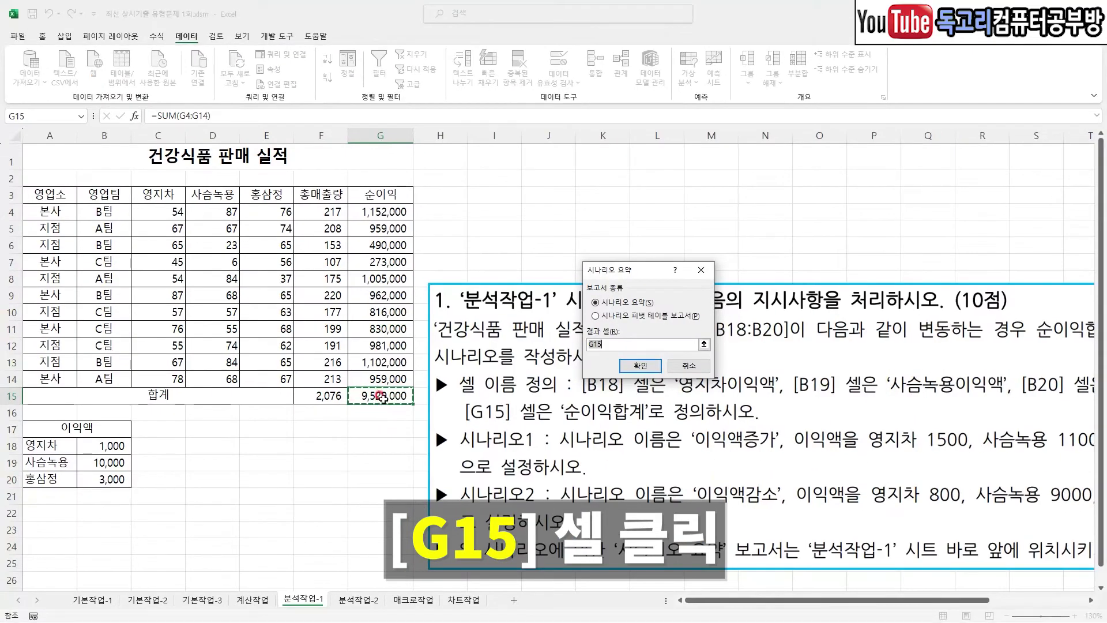
{"action": "left_click", "coordinate": [320, 418]}
{"action": "mouse_move", "coordinate": [384, 398]}
{"action": "left_mouse_down"}
{"action": "mouse_move", "coordinate": [375, 415]}
{"action": "mouse_move", "coordinate": [377, 386]}
{"action": "mouse_move", "coordinate": [397, 414]}
{"action": "left_mouse_up"}
{"action": "left_click_drag", "start_coordinate": [587, 350], "coordinate": [619, 352]}
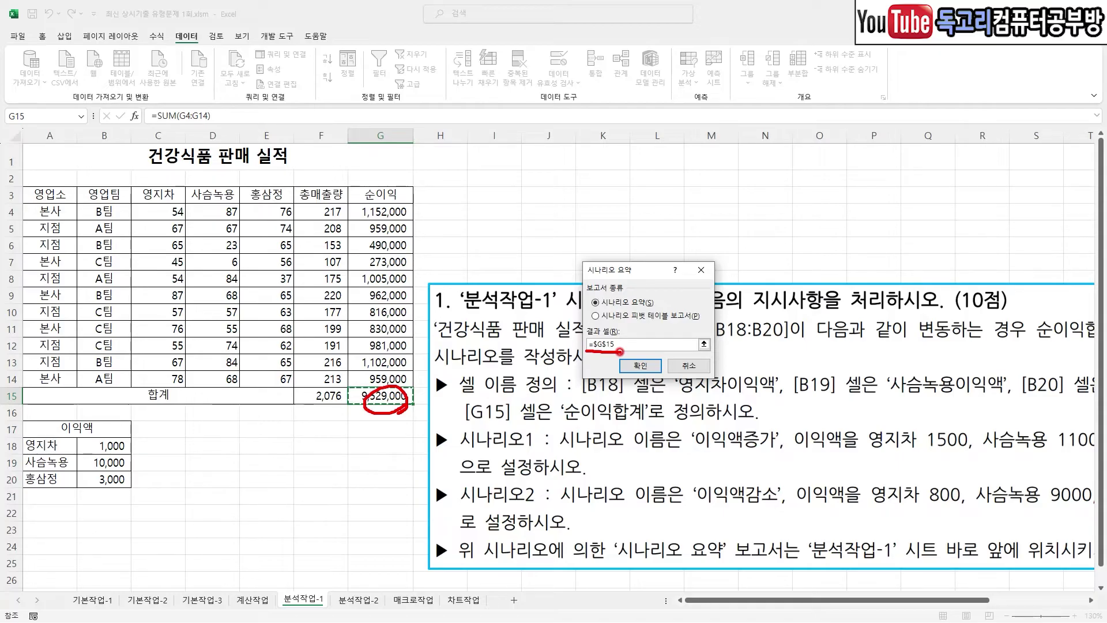
{"action": "mouse_move", "coordinate": [644, 385]}
{"action": "left_mouse_down"}
{"action": "mouse_move", "coordinate": [650, 365]}
{"action": "mouse_move", "coordinate": [636, 390]}
{"action": "left_mouse_up"}
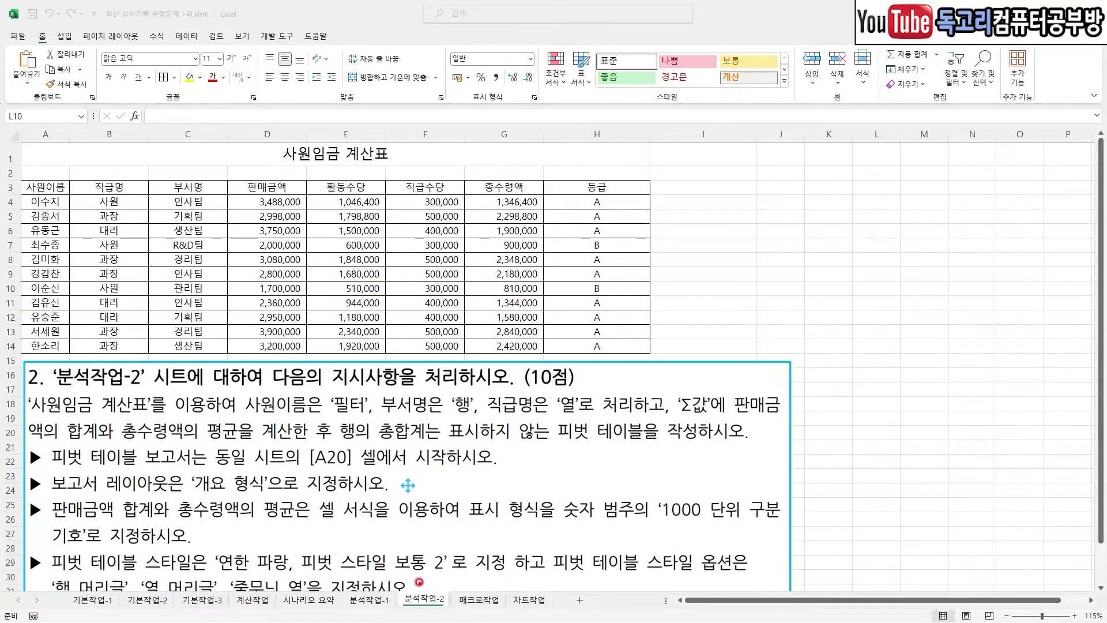
Examine the pivot table requirements on the 분석작업-2 sheet, covering field placement, value calculations, grand totals and report location
{"action": "mouse_move", "coordinate": [410, 569]}
{"action": "left_mouse_down"}
{"action": "mouse_move", "coordinate": [425, 595]}
{"action": "mouse_move", "coordinate": [453, 550]}
{"action": "left_mouse_up"}
{"action": "left_click_drag", "start_coordinate": [158, 389], "coordinate": [207, 391]}
{"action": "left_click_drag", "start_coordinate": [300, 383], "coordinate": [382, 389]}
{"action": "left_click_drag", "start_coordinate": [247, 414], "coordinate": [577, 414]}
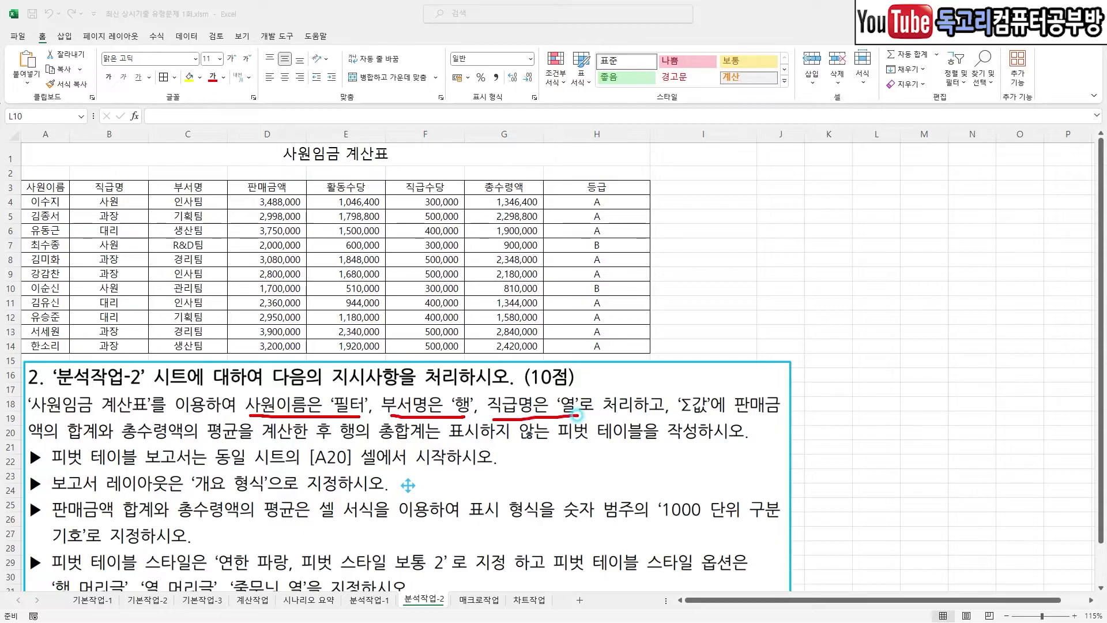
{"action": "left_click_drag", "start_coordinate": [689, 414], "coordinate": [794, 414]}
{"action": "left_click_drag", "start_coordinate": [68, 445], "coordinate": [34, 441]}
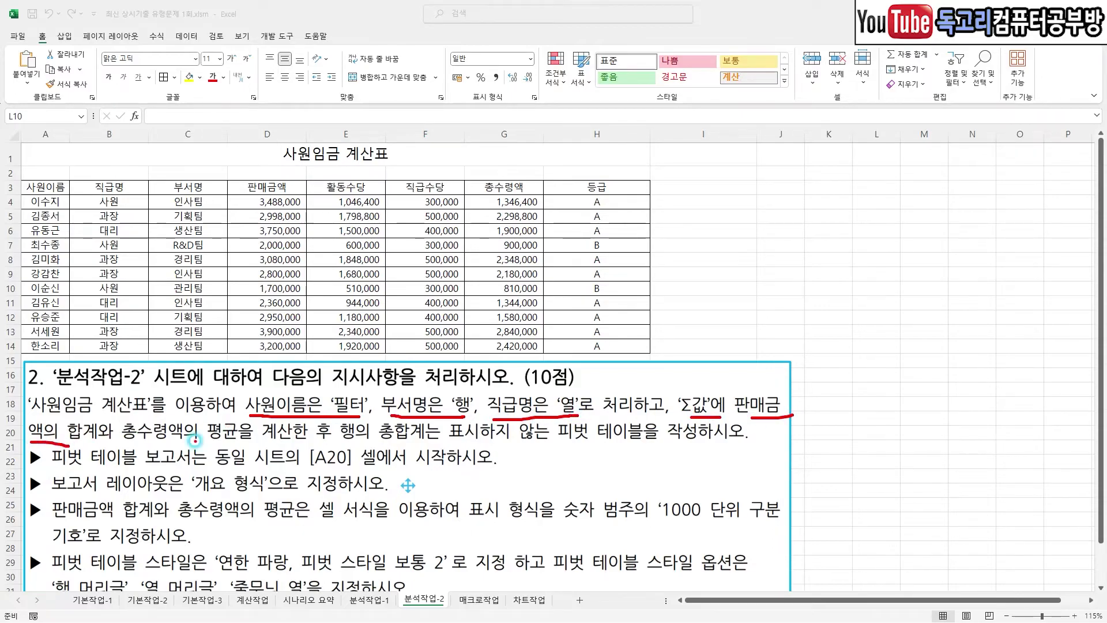
{"action": "left_click_drag", "start_coordinate": [153, 444], "coordinate": [654, 444]}
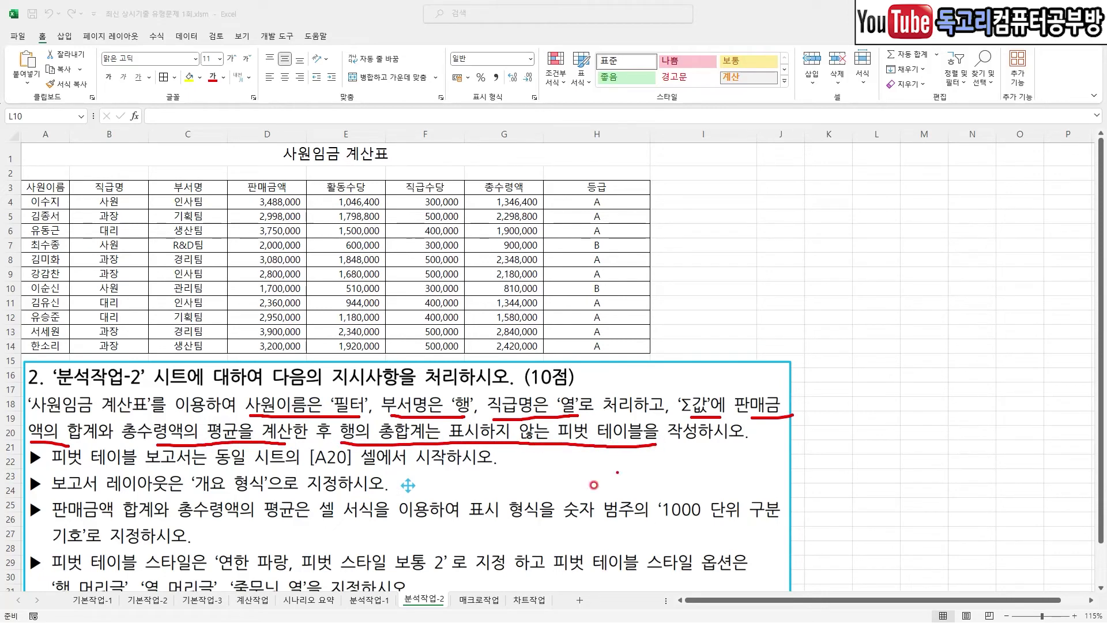
{"action": "left_click_drag", "start_coordinate": [225, 471], "coordinate": [345, 470]}
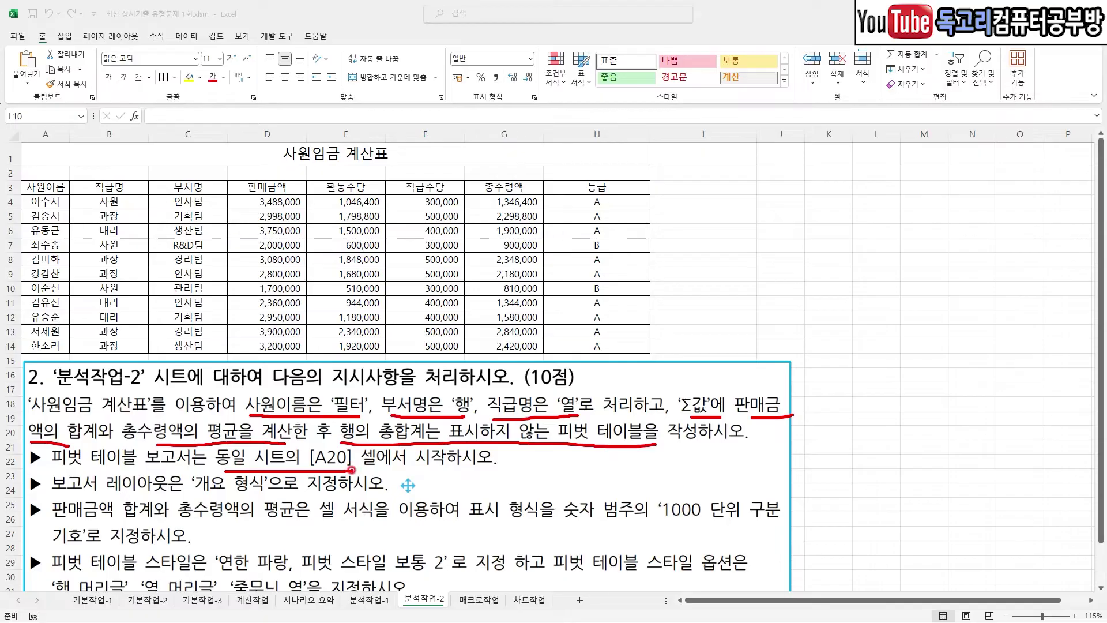
{"action": "key", "text": "Escape"}
Create a pivot table from the 사원임금 계산표 range A3:H14, placed on the existing worksheet at cell A20
{"action": "mouse_move", "coordinate": [46, 186]}
{"action": "left_mouse_down"}
{"action": "mouse_move", "coordinate": [190, 254]}
{"action": "mouse_move", "coordinate": [564, 340]}
{"action": "left_mouse_up"}
{"action": "left_click", "coordinate": [65, 36]}
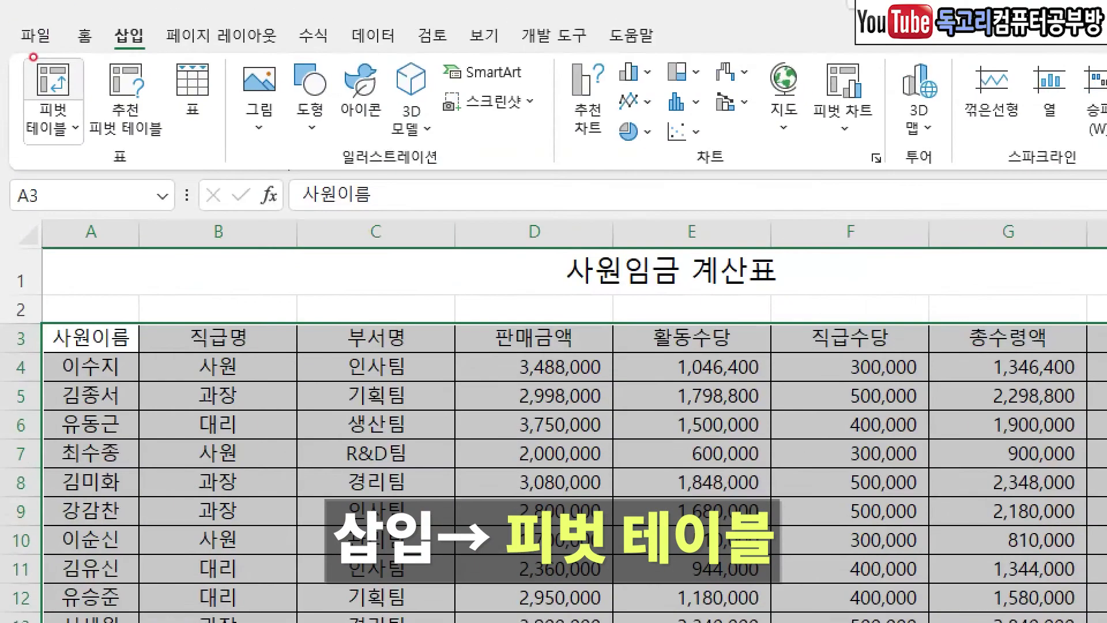
{"action": "left_click_drag", "start_coordinate": [121, 61], "coordinate": [158, 37]}
{"action": "mouse_move", "coordinate": [69, 108]}
{"action": "left_mouse_down"}
{"action": "mouse_move", "coordinate": [90, 99]}
{"action": "mouse_move", "coordinate": [4, 75]}
{"action": "mouse_move", "coordinate": [85, 110]}
{"action": "left_mouse_up"}
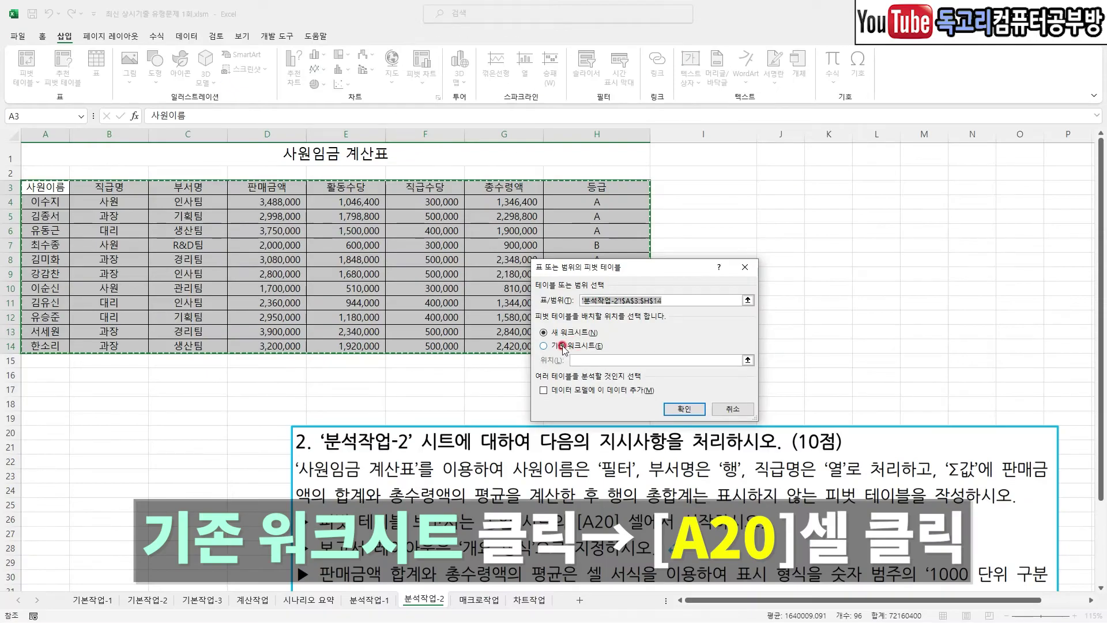
{"action": "left_click", "coordinate": [564, 348]}
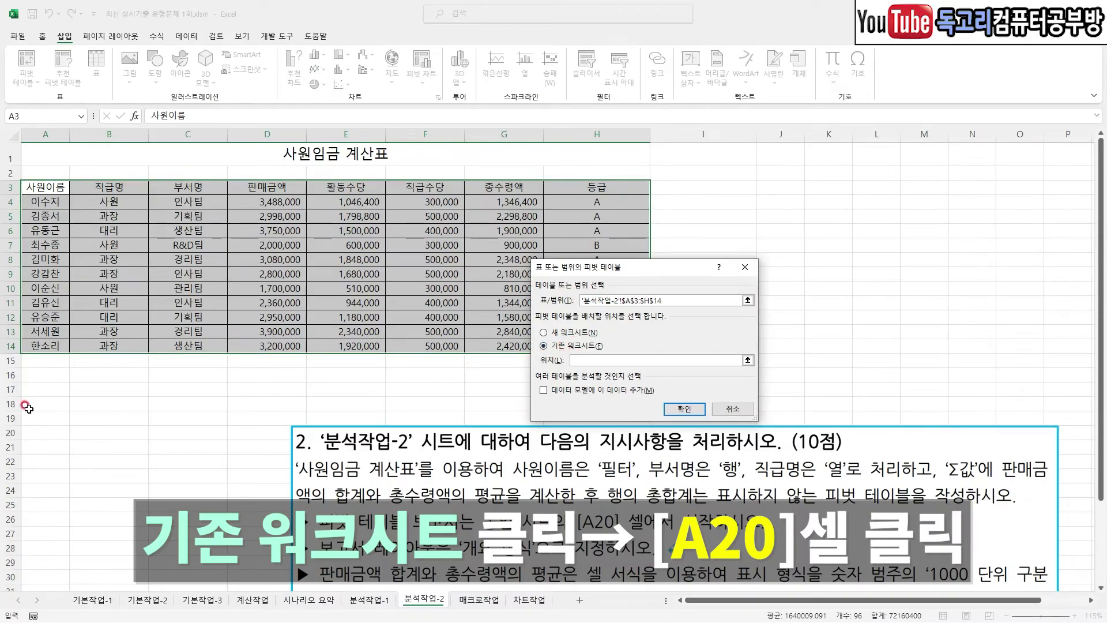
{"action": "left_click", "coordinate": [36, 432]}
{"action": "mouse_move", "coordinate": [565, 348]}
{"action": "left_mouse_down"}
{"action": "mouse_move", "coordinate": [534, 354]}
{"action": "mouse_move", "coordinate": [562, 330]}
{"action": "mouse_move", "coordinate": [604, 350]}
{"action": "mouse_move", "coordinate": [563, 354]}
{"action": "left_mouse_up"}
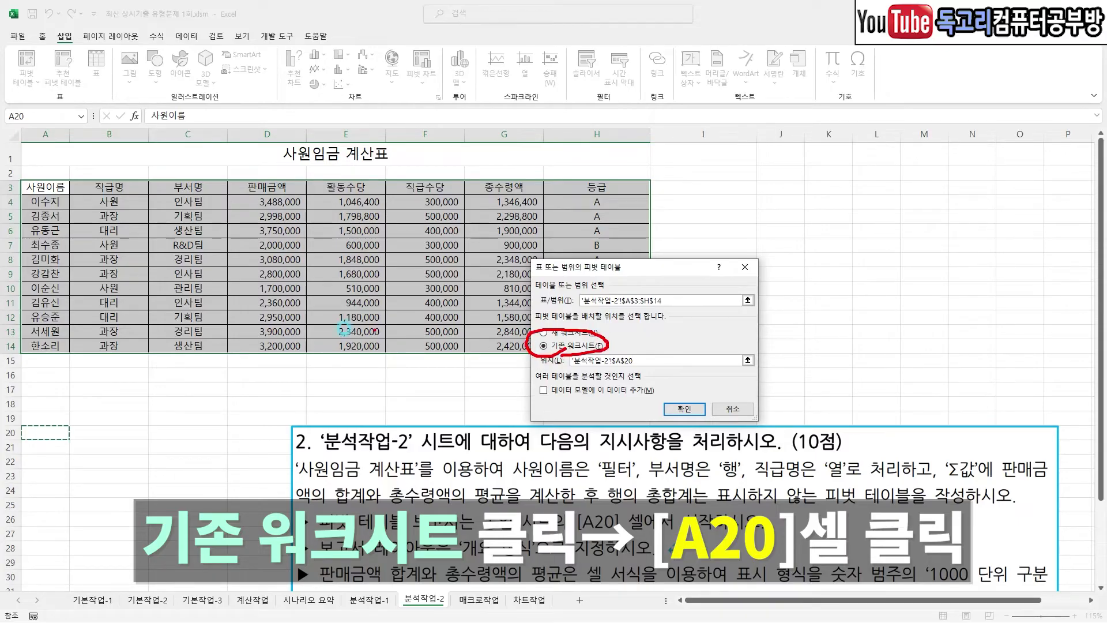
{"action": "mouse_move", "coordinate": [30, 436]}
{"action": "left_mouse_down"}
{"action": "mouse_move", "coordinate": [49, 441]}
{"action": "mouse_move", "coordinate": [52, 428]}
{"action": "mouse_move", "coordinate": [55, 444]}
{"action": "mouse_move", "coordinate": [40, 443]}
{"action": "left_mouse_up"}
{"action": "mouse_move", "coordinate": [696, 440]}
{"action": "left_mouse_down"}
{"action": "mouse_move", "coordinate": [654, 386]}
{"action": "mouse_move", "coordinate": [687, 452]}
{"action": "left_mouse_up"}
{"action": "key", "text": "Return"}
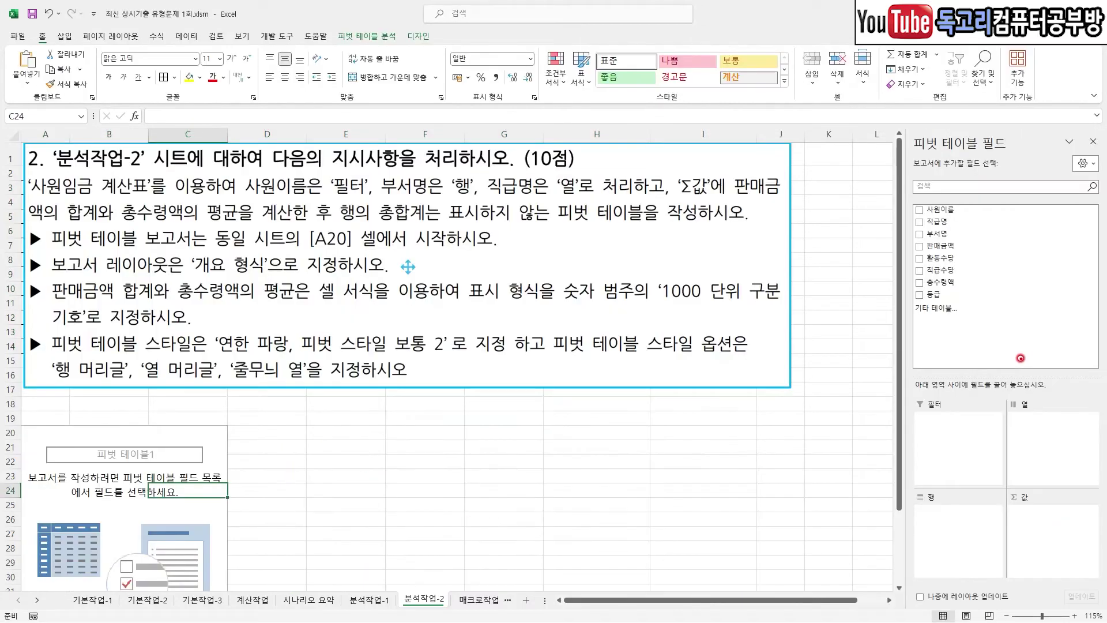
Place 사원이름 in the pivot table's filters, 부서명 in rows, 직급명 in columns, and 판매금액 and 총수령액 in values
{"action": "mouse_move", "coordinate": [882, 156]}
{"action": "left_mouse_down"}
{"action": "mouse_move", "coordinate": [845, 308]}
{"action": "mouse_move", "coordinate": [847, 461]}
{"action": "mouse_move", "coordinate": [876, 538]}
{"action": "left_mouse_up"}
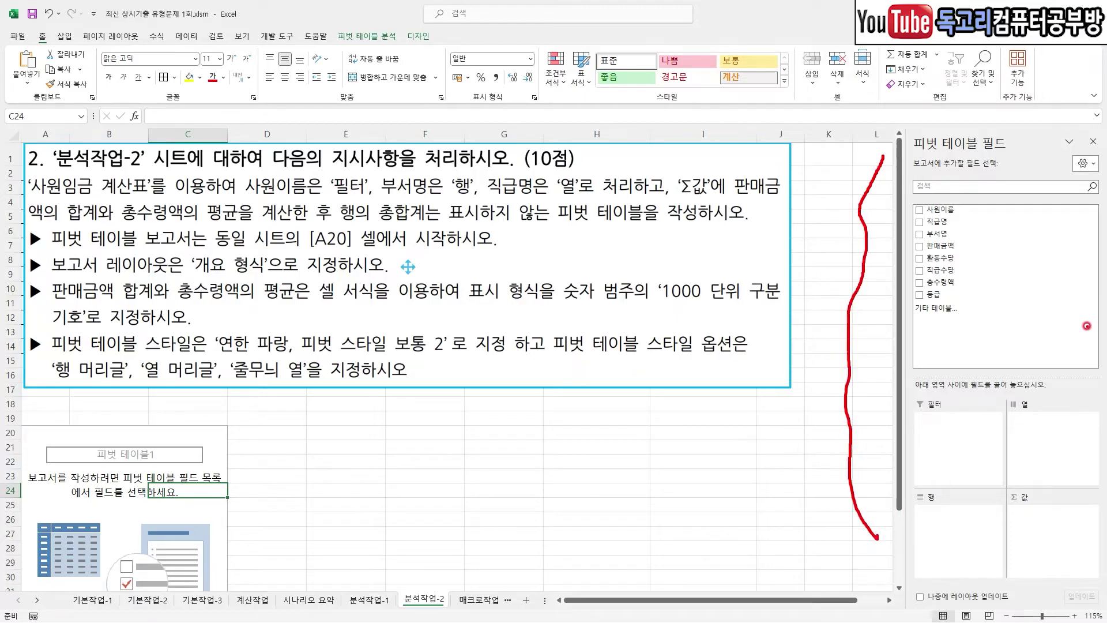
{"action": "left_click_drag", "start_coordinate": [264, 199], "coordinate": [744, 205]}
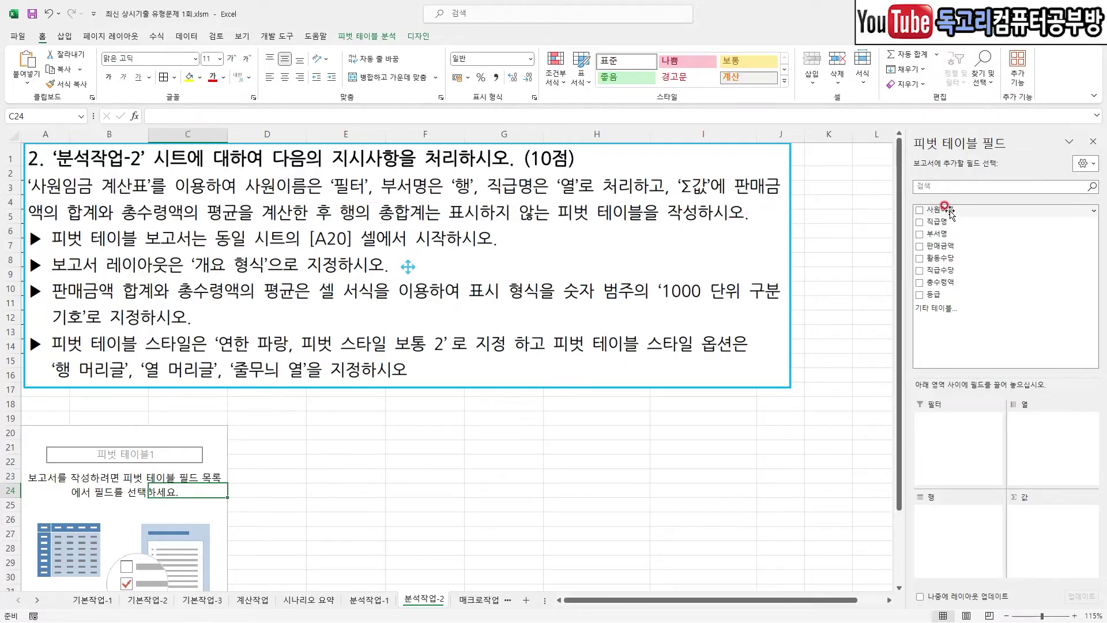
{"action": "left_click_drag", "start_coordinate": [950, 213], "coordinate": [951, 449]}
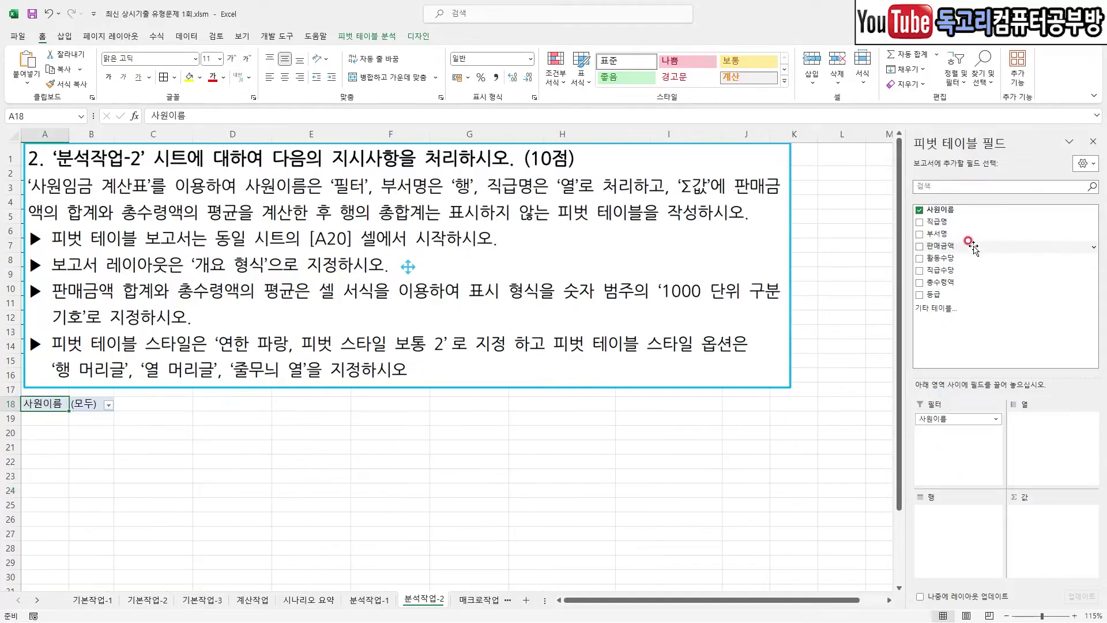
{"action": "left_click_drag", "start_coordinate": [956, 238], "coordinate": [949, 530]}
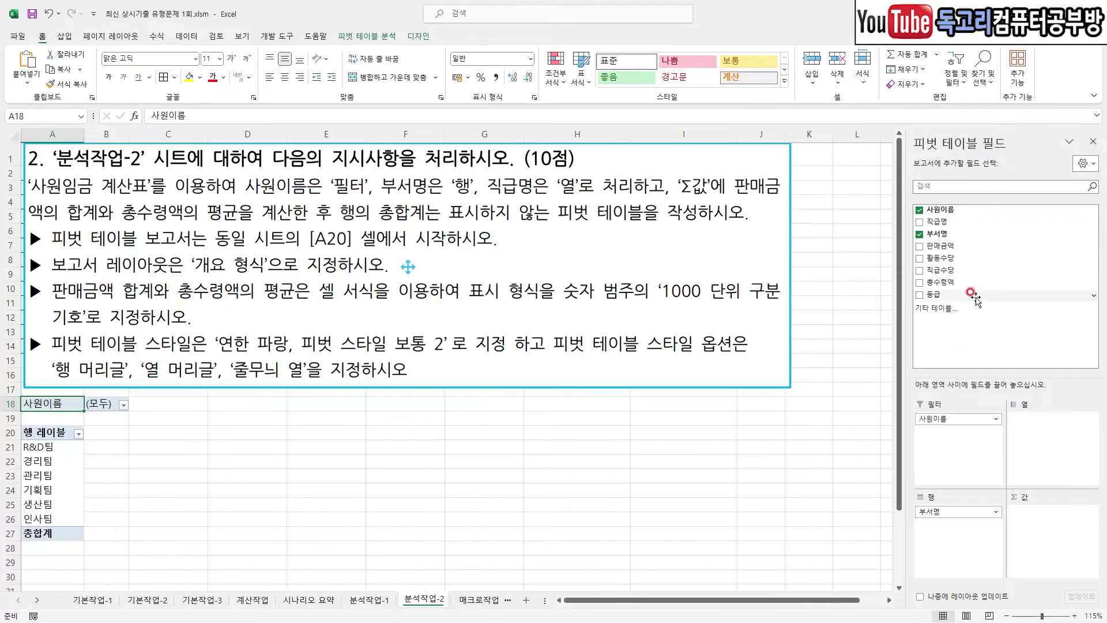
{"action": "left_click_drag", "start_coordinate": [945, 222], "coordinate": [1052, 464]}
{"action": "left_click_drag", "start_coordinate": [959, 247], "coordinate": [1034, 526]}
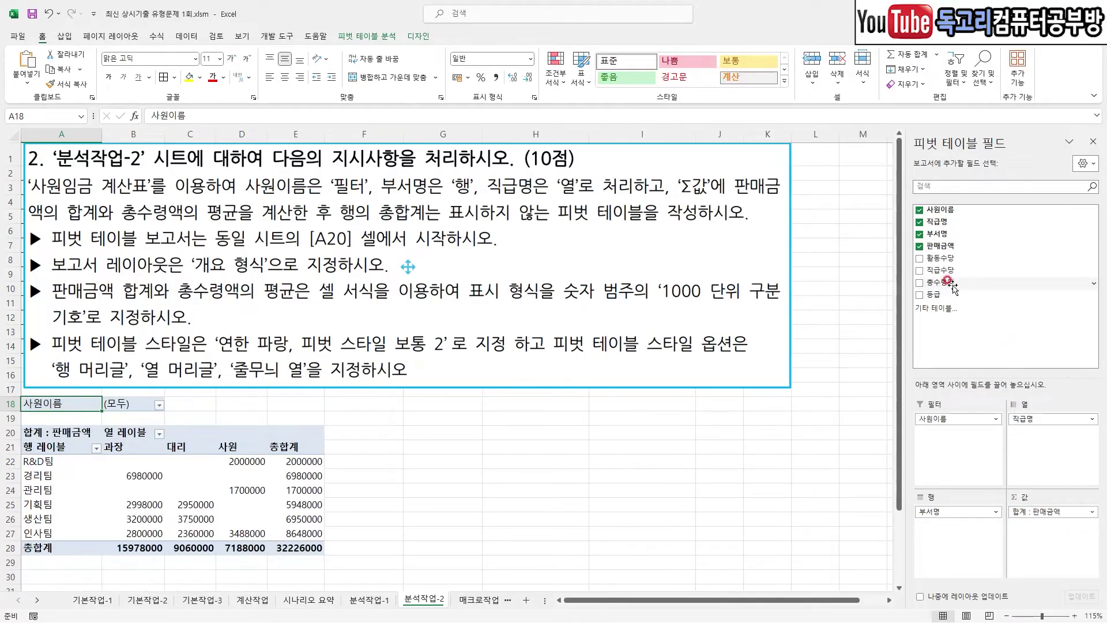
{"action": "left_click_drag", "start_coordinate": [952, 283], "coordinate": [1037, 534]}
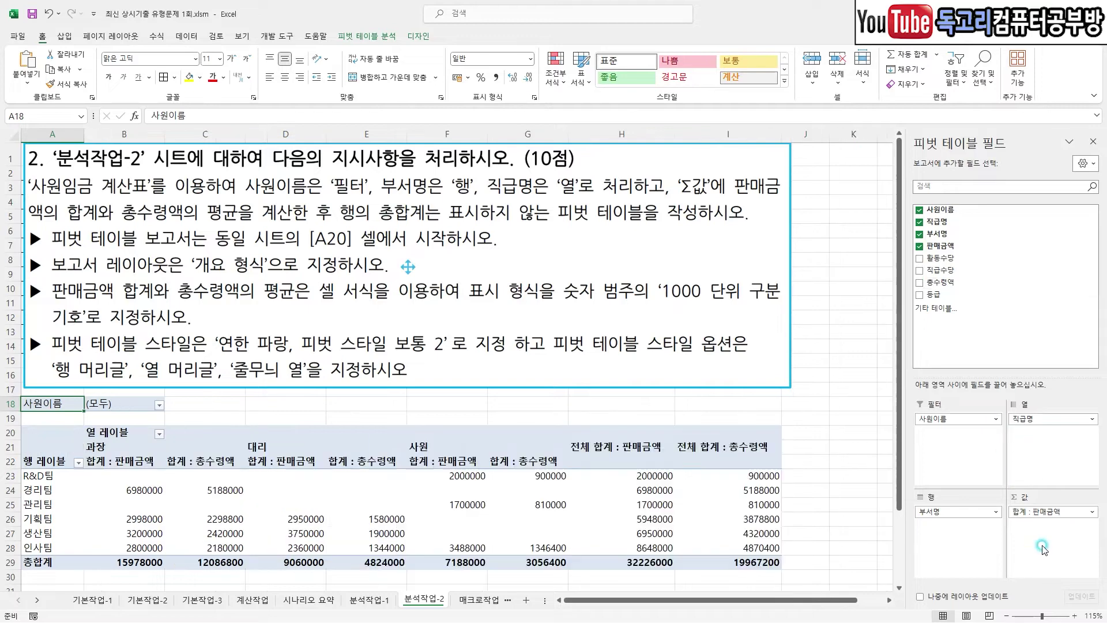
Summarize the 총수령액 value field by average (평균)
{"action": "left_click_drag", "start_coordinate": [133, 218], "coordinate": [228, 220]}
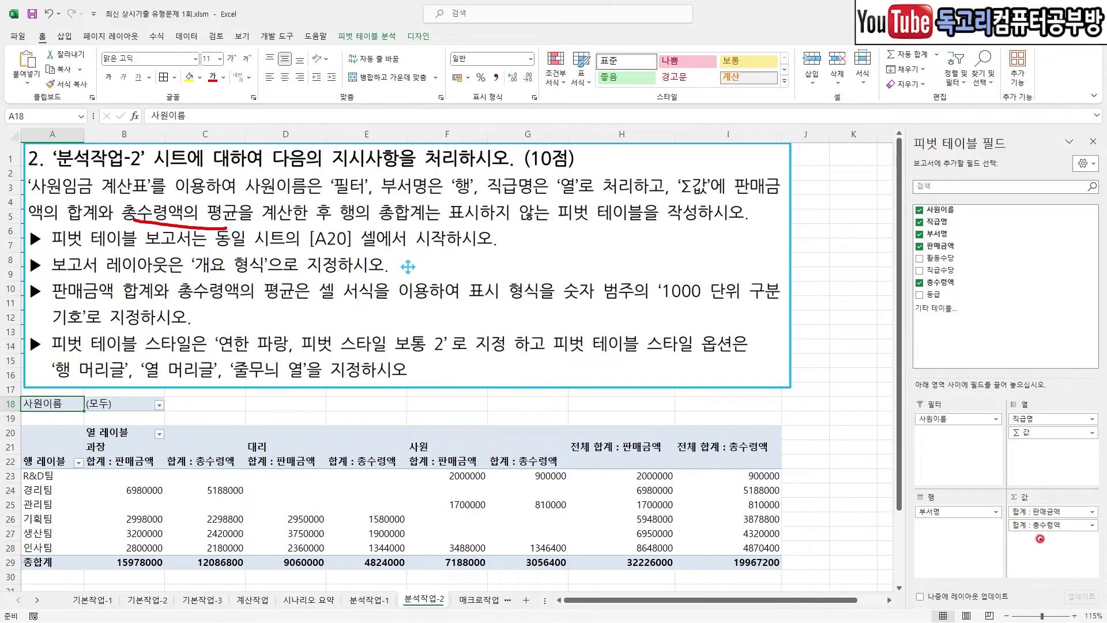
{"action": "left_click_drag", "start_coordinate": [991, 501], "coordinate": [1030, 550]}
{"action": "key", "text": "Escape"}
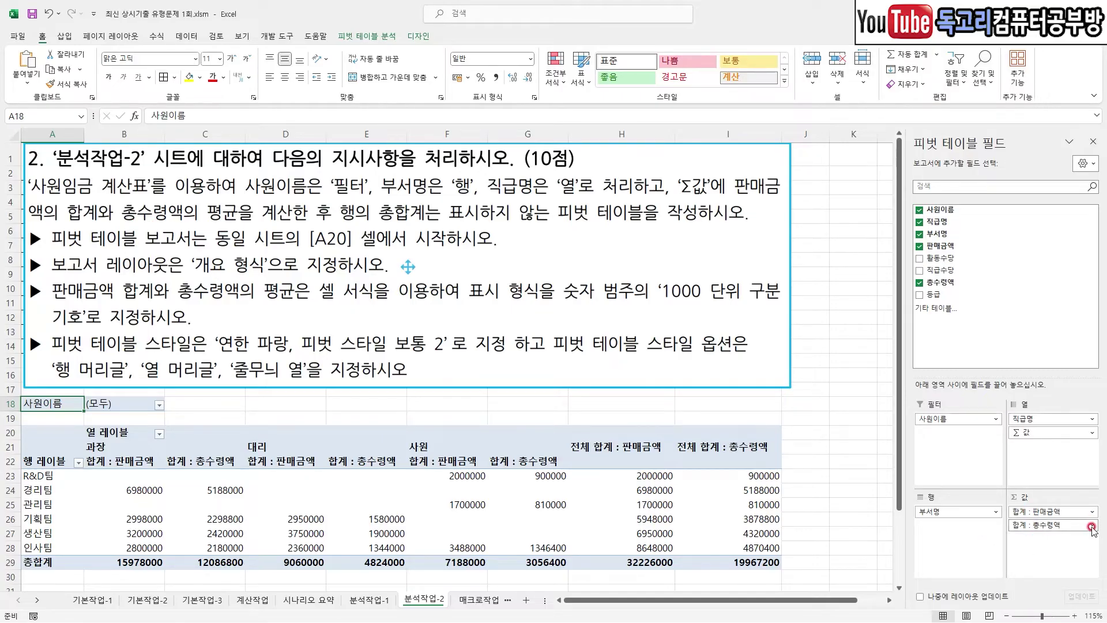
{"action": "left_click", "coordinate": [1092, 526]}
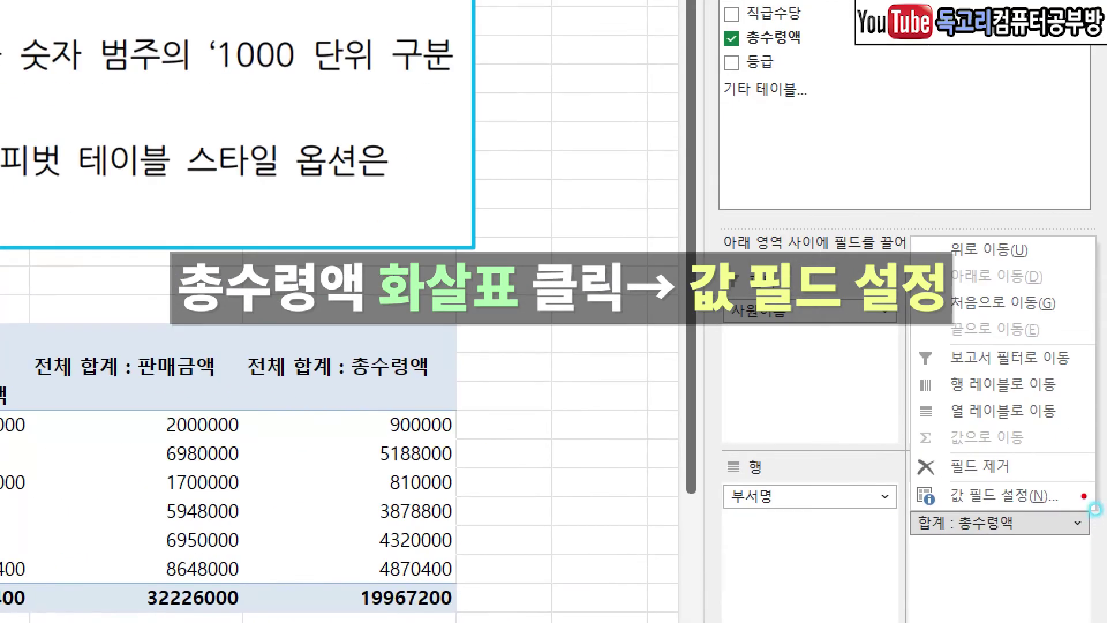
{"action": "left_click_drag", "start_coordinate": [1097, 506], "coordinate": [1082, 518]}
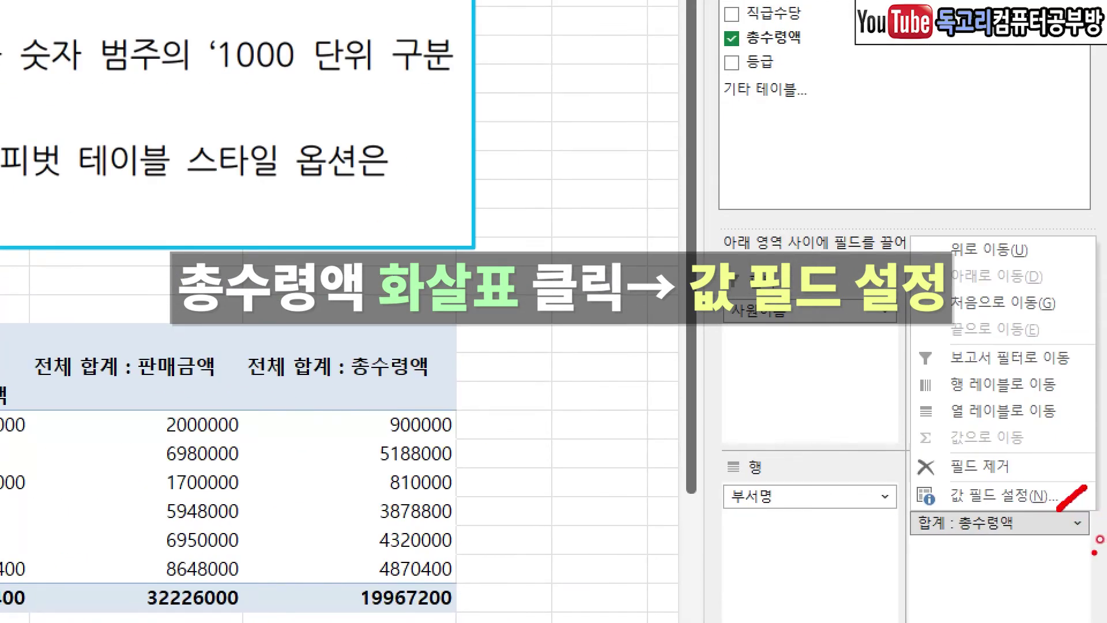
{"action": "left_click_drag", "start_coordinate": [1055, 539], "coordinate": [1100, 533]}
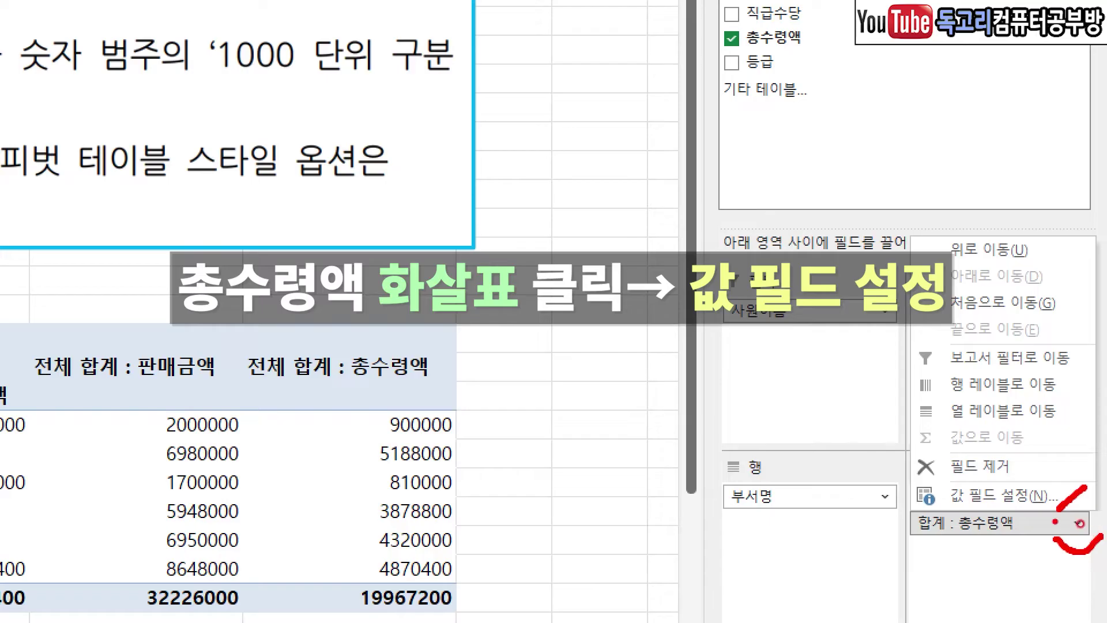
{"action": "left_click", "coordinate": [1003, 495]}
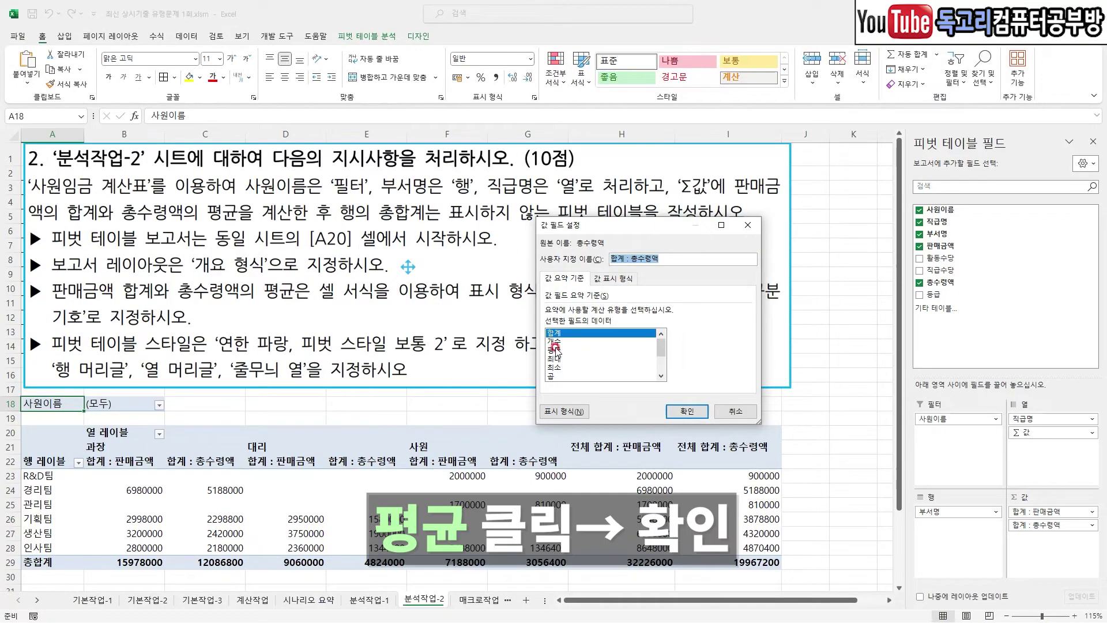
{"action": "left_click", "coordinate": [554, 349]}
{"action": "mouse_move", "coordinate": [567, 353]}
{"action": "left_mouse_down"}
{"action": "mouse_move", "coordinate": [530, 355]}
{"action": "mouse_move", "coordinate": [570, 358]}
{"action": "left_mouse_up"}
{"action": "mouse_move", "coordinate": [688, 429]}
{"action": "left_mouse_down"}
{"action": "mouse_move", "coordinate": [662, 409]}
{"action": "mouse_move", "coordinate": [693, 429]}
{"action": "left_mouse_up"}
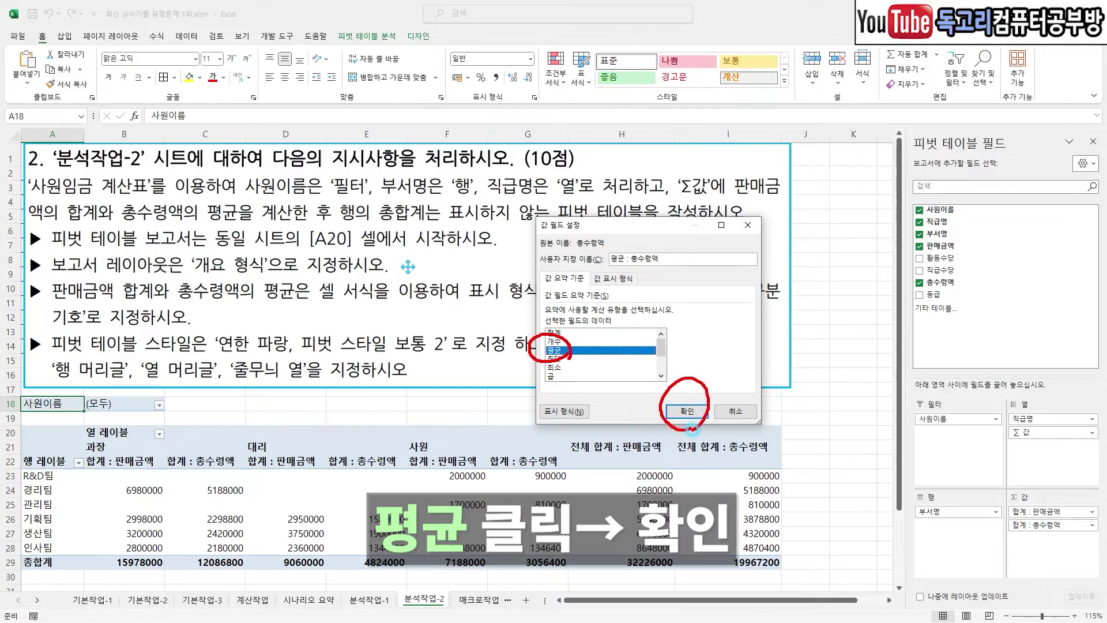
{"action": "left_click", "coordinate": [693, 412]}
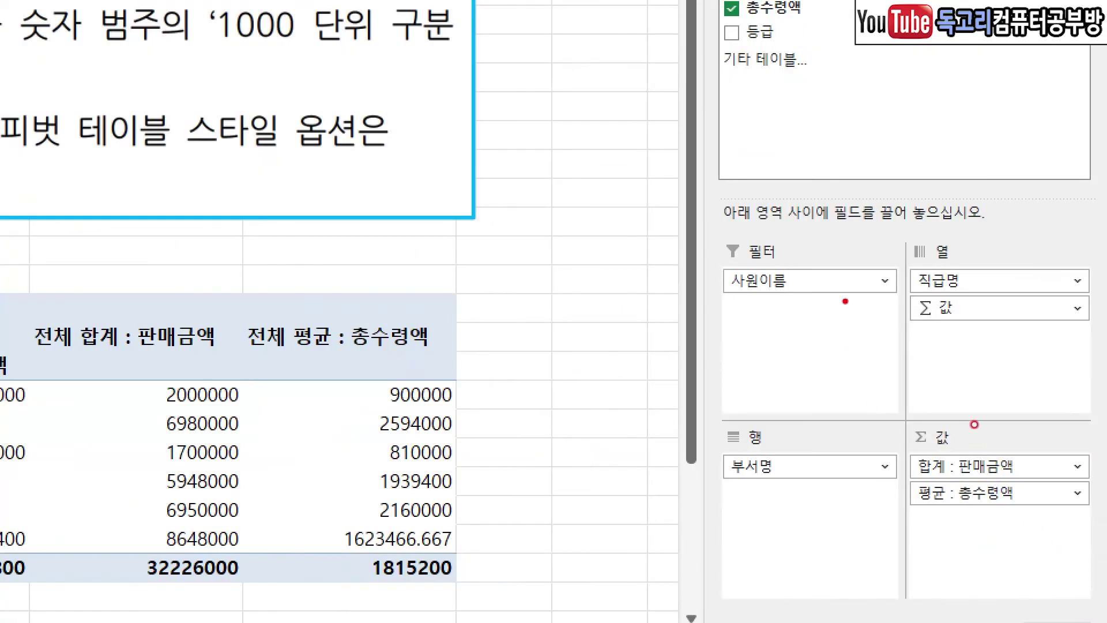
{"action": "left_click_drag", "start_coordinate": [975, 396], "coordinate": [944, 442]}
{"action": "left_click_drag", "start_coordinate": [815, 443], "coordinate": [770, 526]}
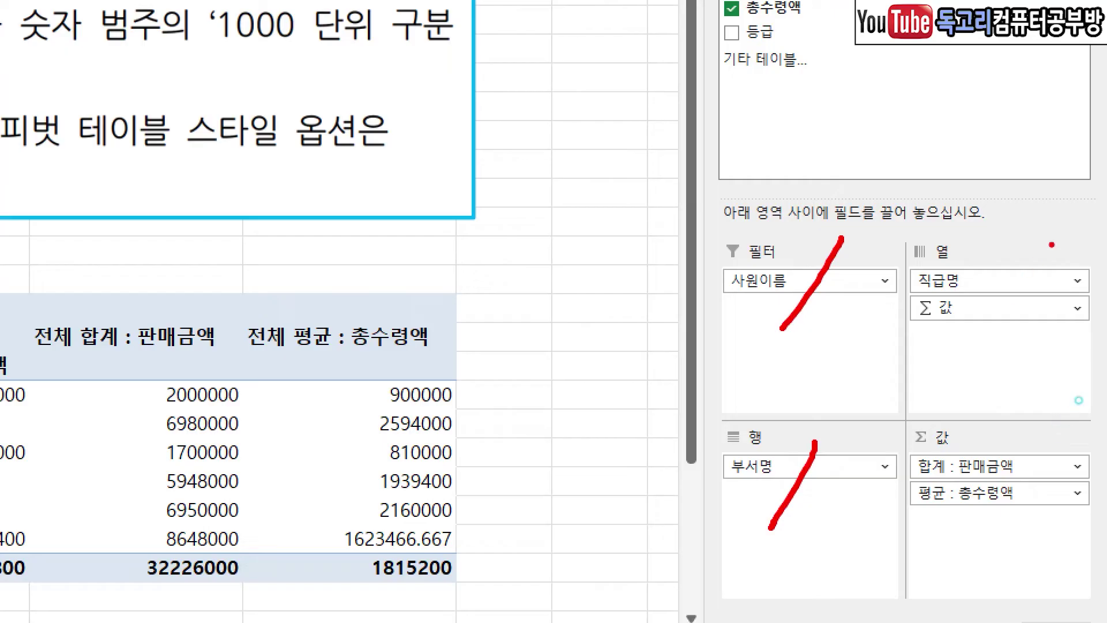
{"action": "left_click_drag", "start_coordinate": [1051, 243], "coordinate": [1007, 341]}
{"action": "left_click_drag", "start_coordinate": [1052, 461], "coordinate": [1013, 557]}
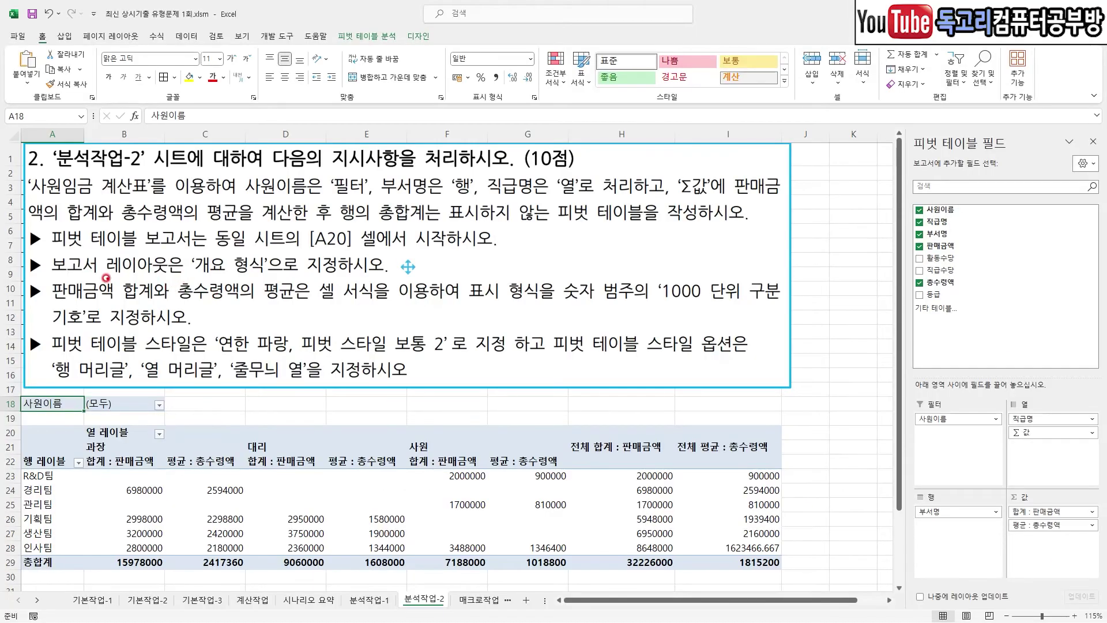
Set the pivot table's report layout to outline form (개요 형식으로 표시)
{"action": "left_click_drag", "start_coordinate": [106, 277], "coordinate": [251, 280]}
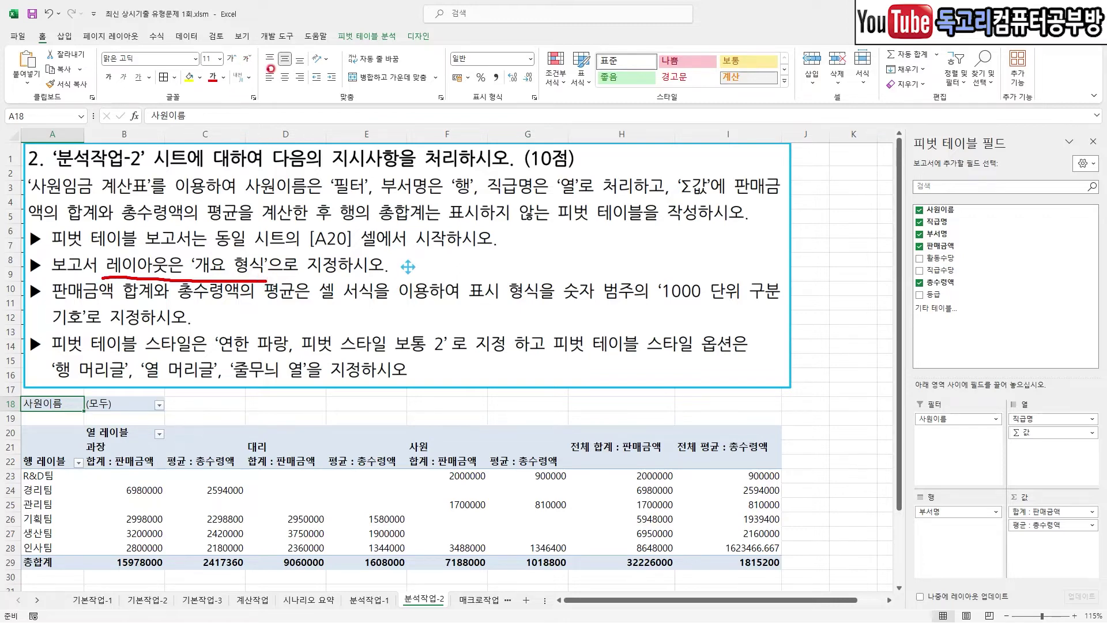
{"action": "mouse_move", "coordinate": [439, 47]}
{"action": "left_mouse_down"}
{"action": "mouse_move", "coordinate": [404, 4]}
{"action": "mouse_move", "coordinate": [443, 57]}
{"action": "mouse_move", "coordinate": [429, 60]}
{"action": "left_mouse_up"}
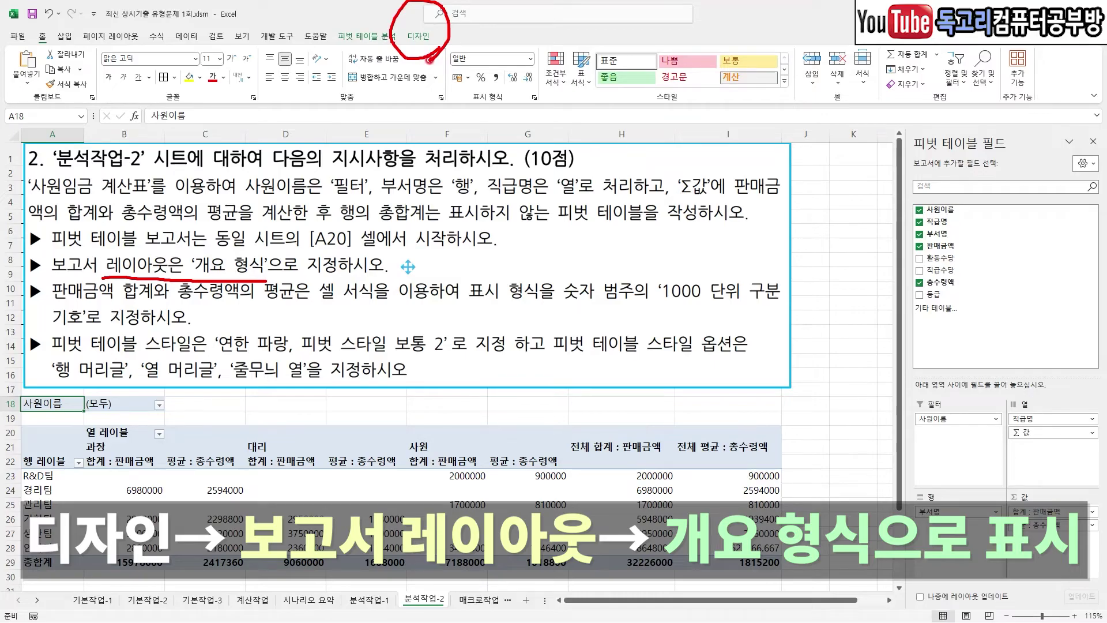
{"action": "left_click", "coordinate": [418, 36]}
{"action": "left_click", "coordinate": [88, 74]}
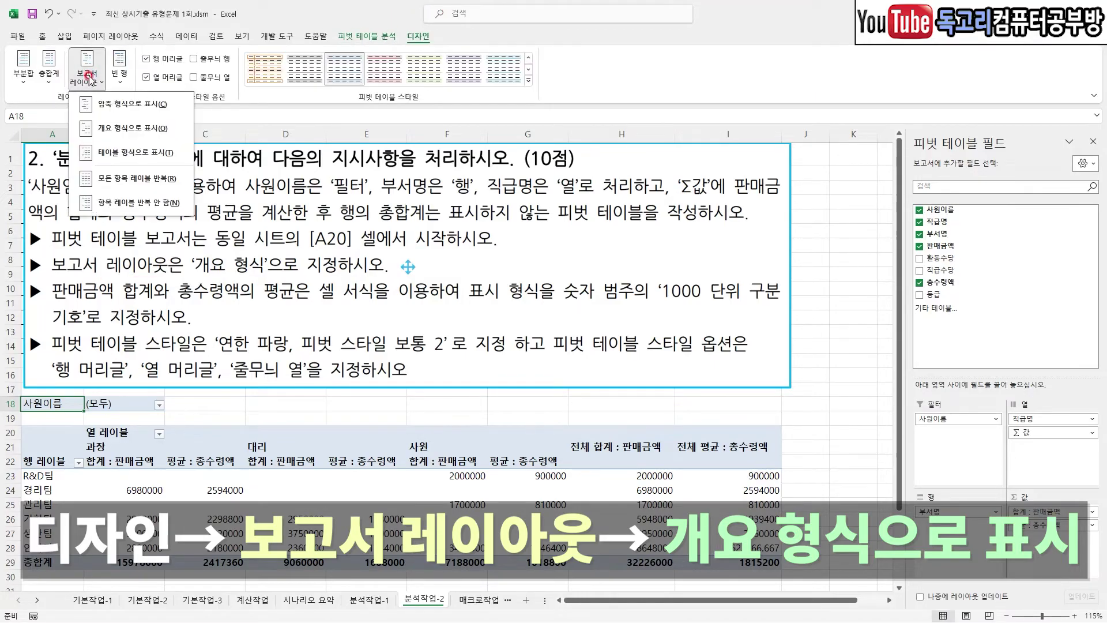
{"action": "mouse_move", "coordinate": [77, 128]}
{"action": "left_mouse_down"}
{"action": "mouse_move", "coordinate": [95, 143]}
{"action": "mouse_move", "coordinate": [184, 138]}
{"action": "left_mouse_up"}
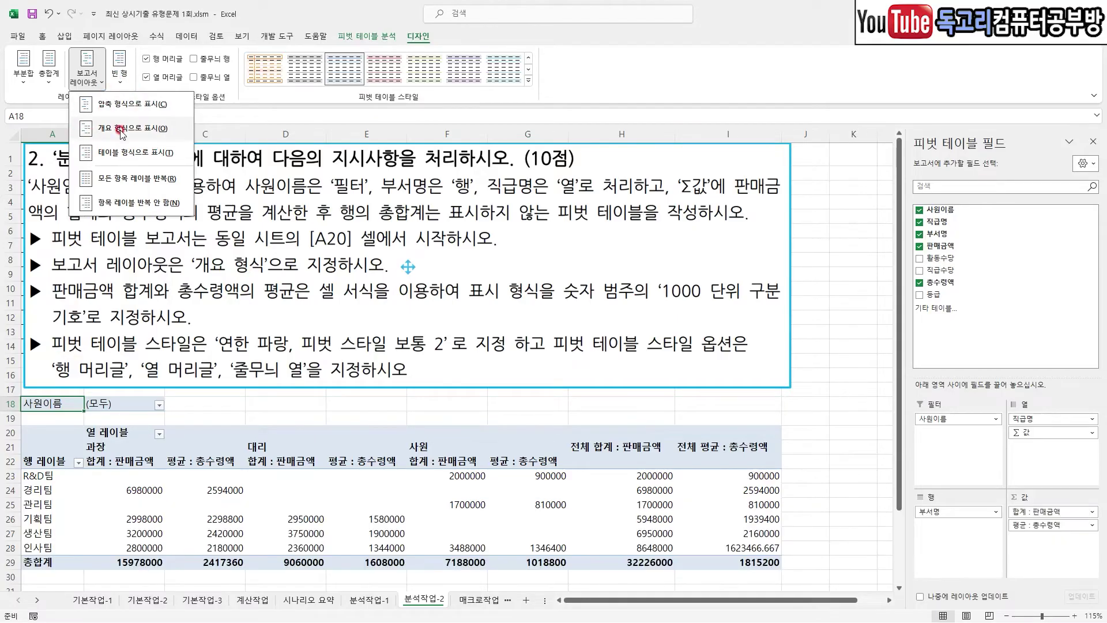
{"action": "mouse_move", "coordinate": [54, 476]}
{"action": "left_mouse_down"}
{"action": "mouse_move", "coordinate": [32, 476]}
{"action": "mouse_move", "coordinate": [62, 470]}
{"action": "mouse_move", "coordinate": [128, 410]}
{"action": "mouse_move", "coordinate": [107, 443]}
{"action": "left_mouse_up"}
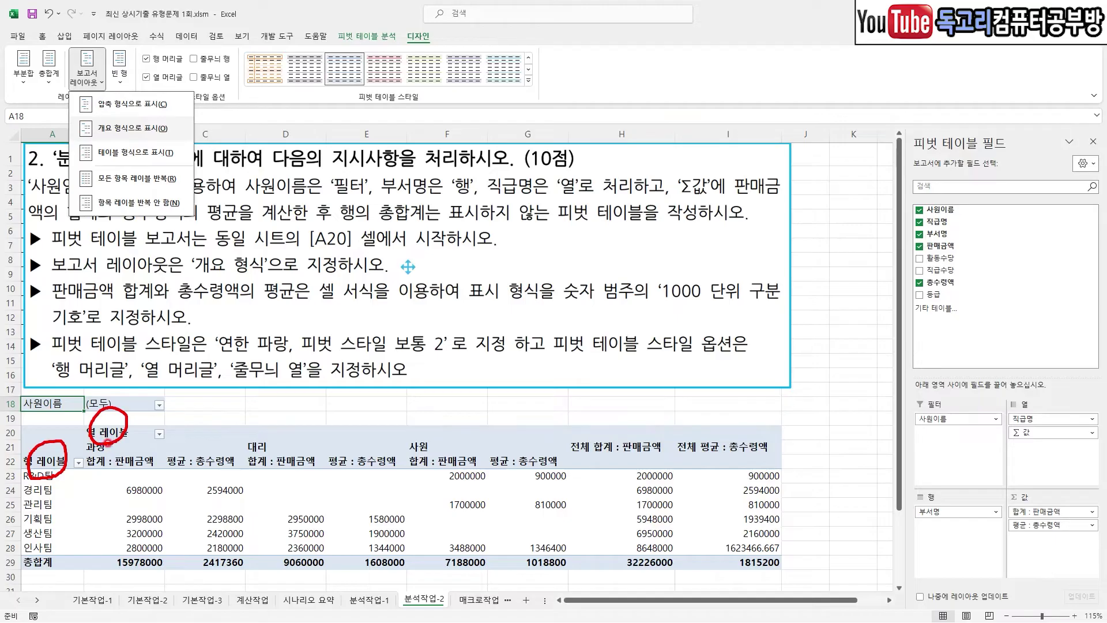
{"action": "key", "text": "Escape"}
{"action": "left_click", "coordinate": [87, 78]}
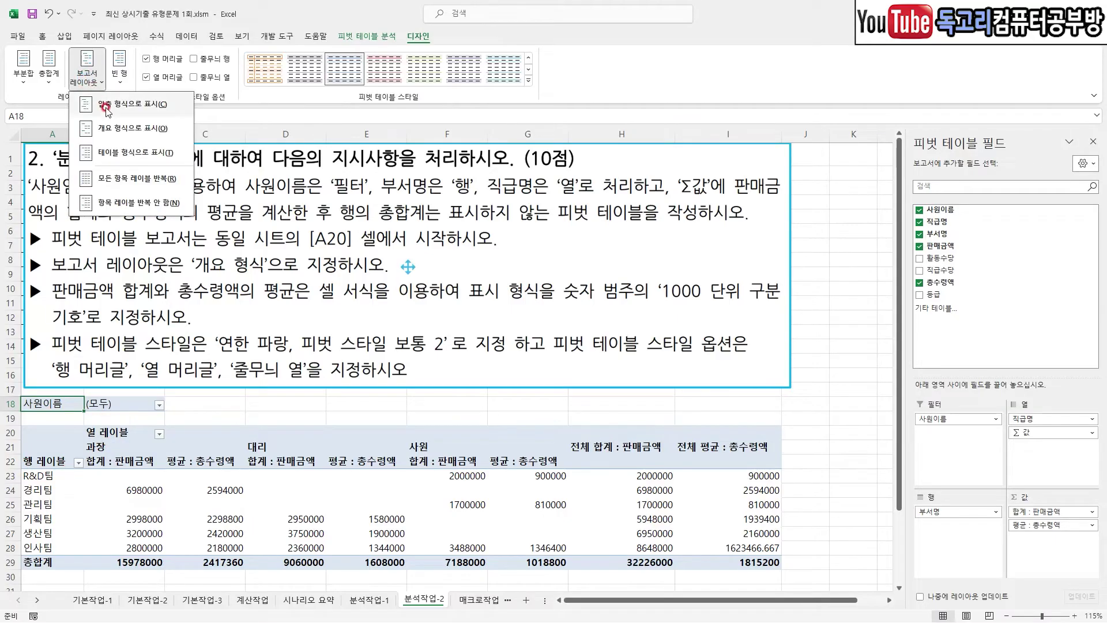
{"action": "left_click", "coordinate": [132, 128]}
{"action": "left_click_drag", "start_coordinate": [84, 297], "coordinate": [380, 306]}
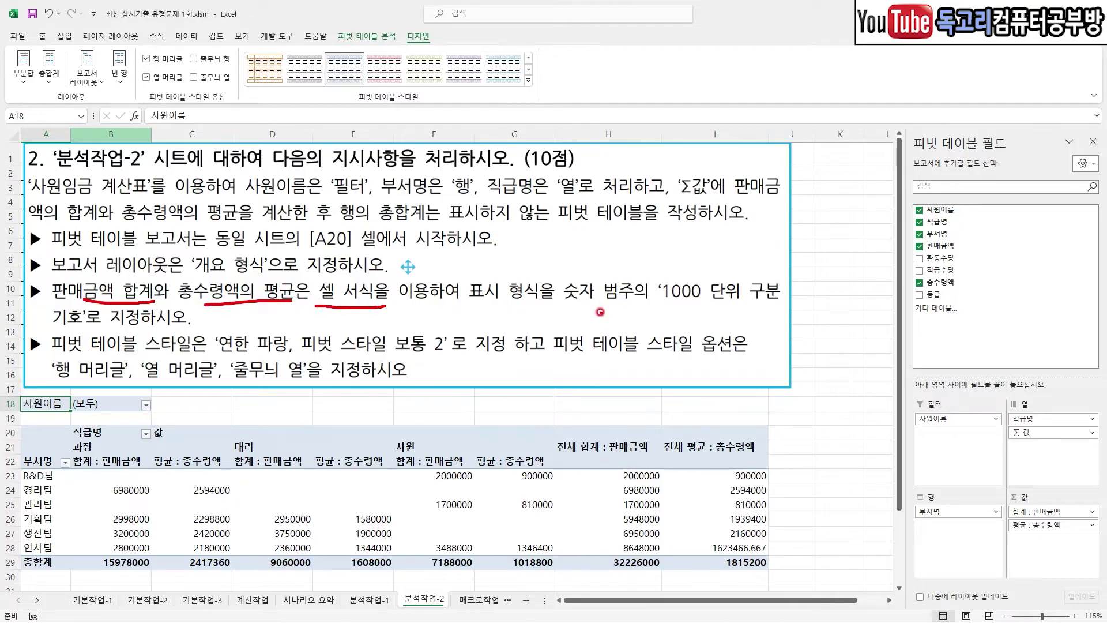
{"action": "left_click_drag", "start_coordinate": [481, 312], "coordinate": [755, 307]}
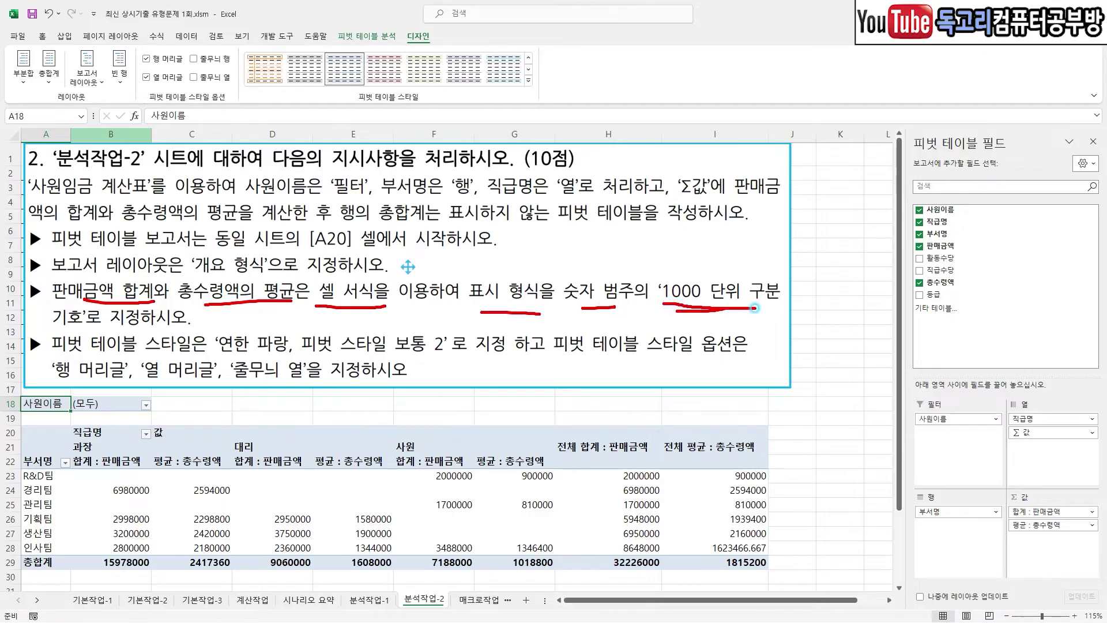
{"action": "key", "text": "Escape"}
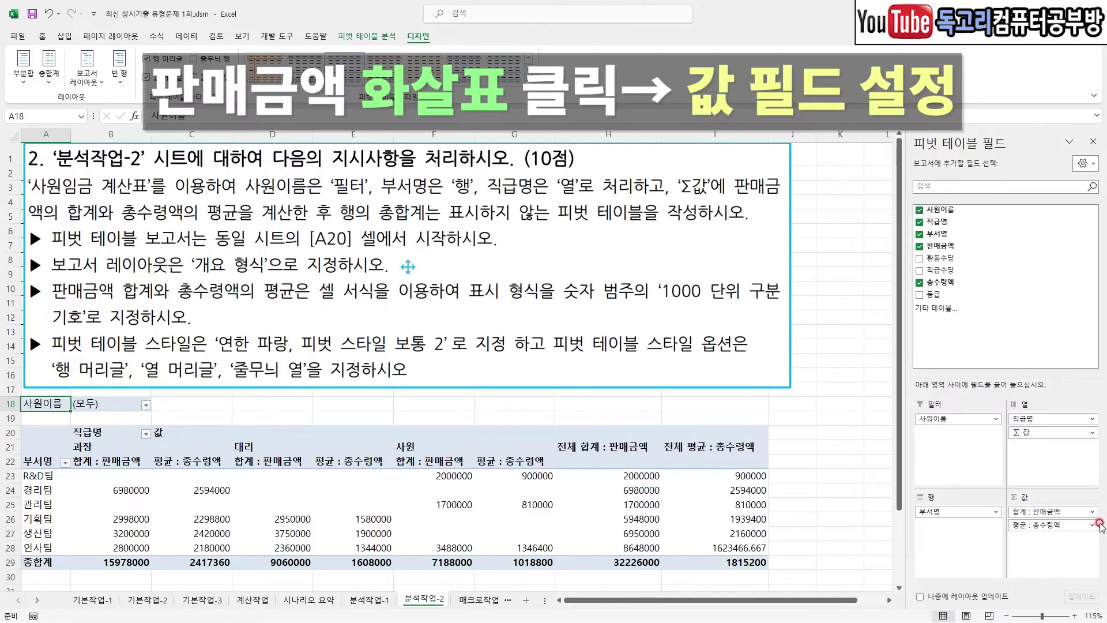
Format the 판매금액 sum value field with the 숫자 category and the 1000 단위 구분 기호 option
{"action": "left_click", "coordinate": [1094, 512]}
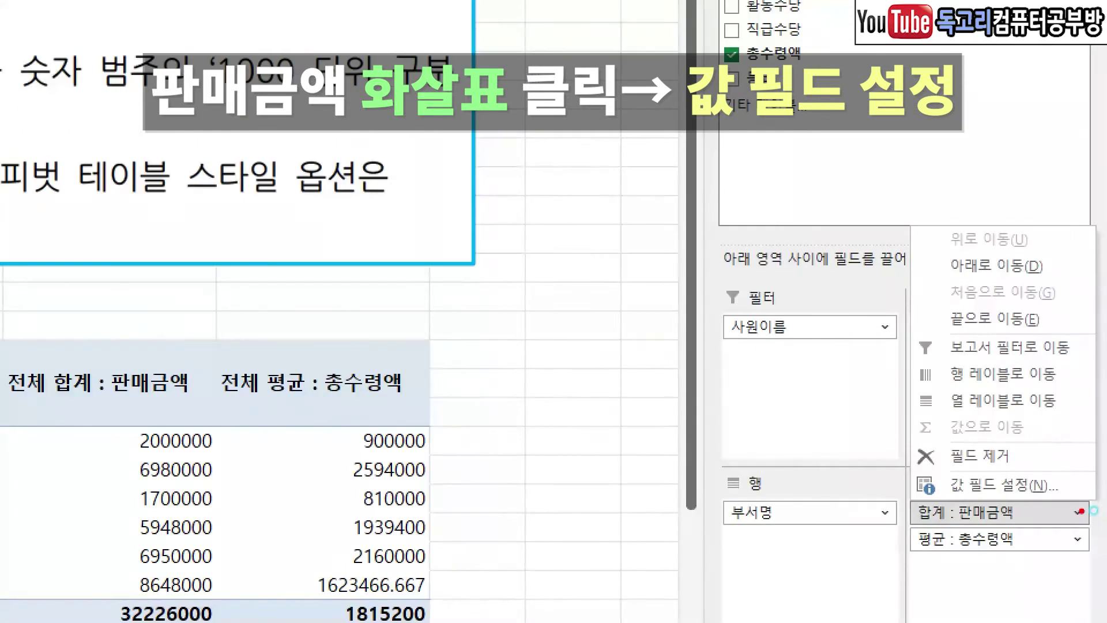
{"action": "mouse_move", "coordinate": [1093, 495]}
{"action": "left_mouse_down"}
{"action": "mouse_move", "coordinate": [1076, 509]}
{"action": "mouse_move", "coordinate": [1092, 527]}
{"action": "mouse_move", "coordinate": [1066, 522]}
{"action": "mouse_move", "coordinate": [1086, 496]}
{"action": "left_mouse_up"}
{"action": "left_click", "coordinate": [997, 484]}
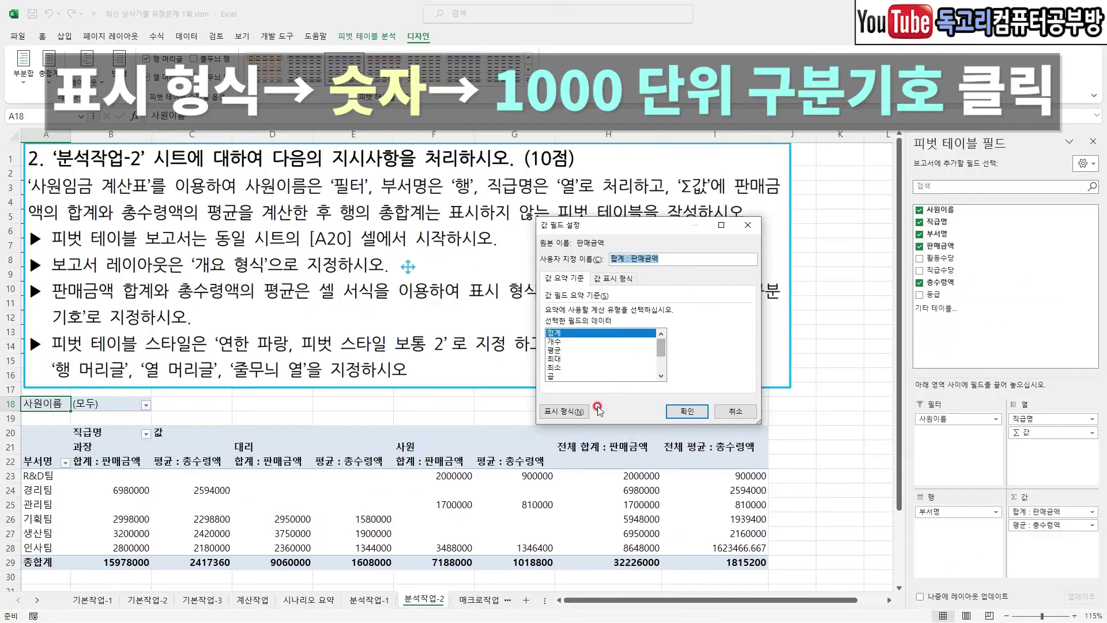
{"action": "mouse_move", "coordinate": [598, 408]}
{"action": "left_mouse_down"}
{"action": "mouse_move", "coordinate": [593, 431]}
{"action": "mouse_move", "coordinate": [519, 418]}
{"action": "mouse_move", "coordinate": [599, 438]}
{"action": "mouse_move", "coordinate": [587, 452]}
{"action": "left_mouse_up"}
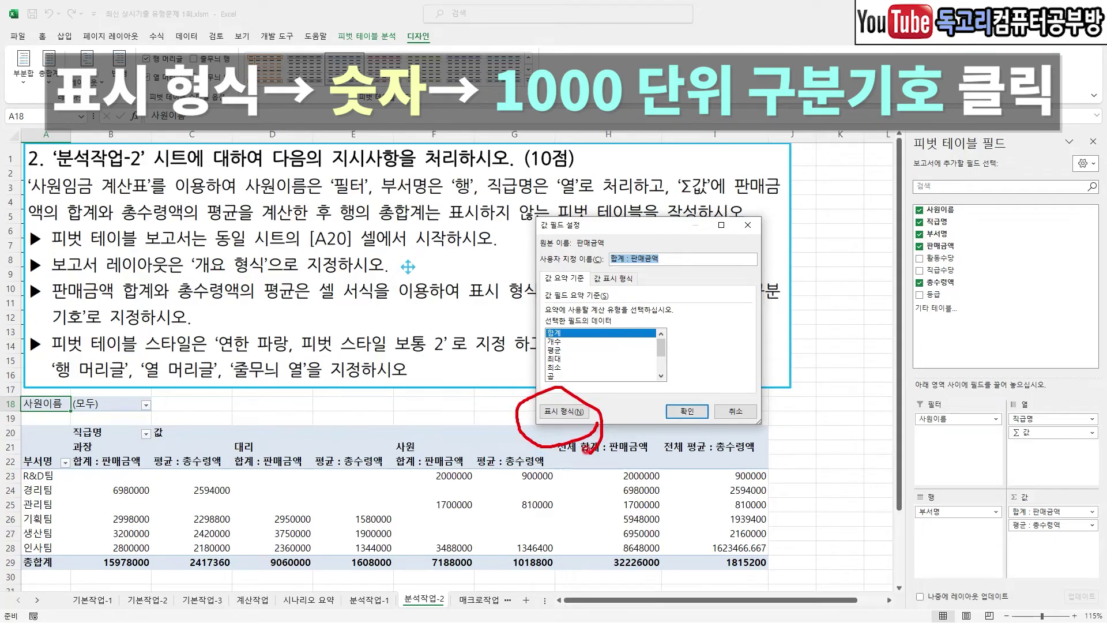
{"action": "left_click", "coordinate": [564, 411]}
{"action": "left_click", "coordinate": [510, 227]}
{"action": "left_click", "coordinate": [581, 265]}
{"action": "left_click_drag", "start_coordinate": [564, 272], "coordinate": [638, 281]}
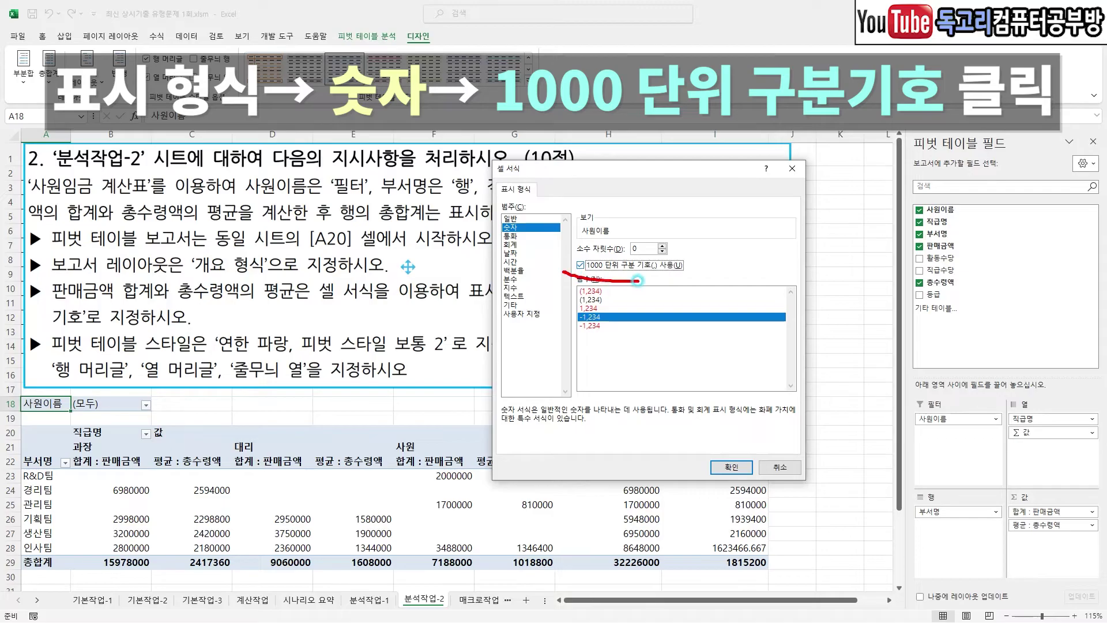
{"action": "left_click_drag", "start_coordinate": [535, 224], "coordinate": [508, 245]}
{"action": "left_click_drag", "start_coordinate": [709, 460], "coordinate": [753, 483]}
{"action": "left_click", "coordinate": [731, 466]}
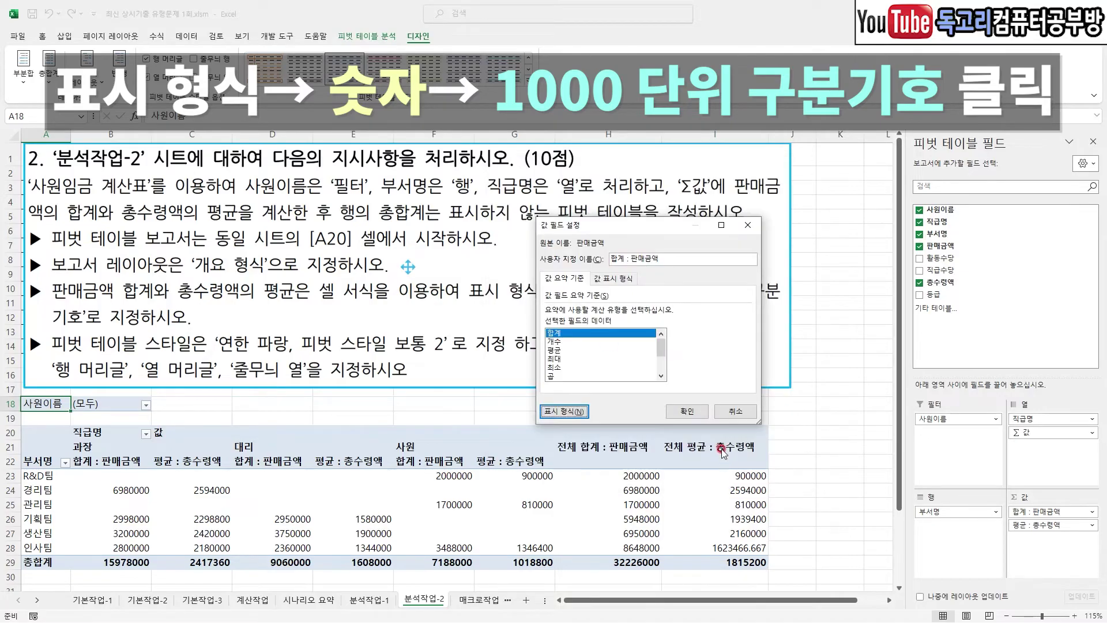
{"action": "left_click", "coordinate": [694, 413]}
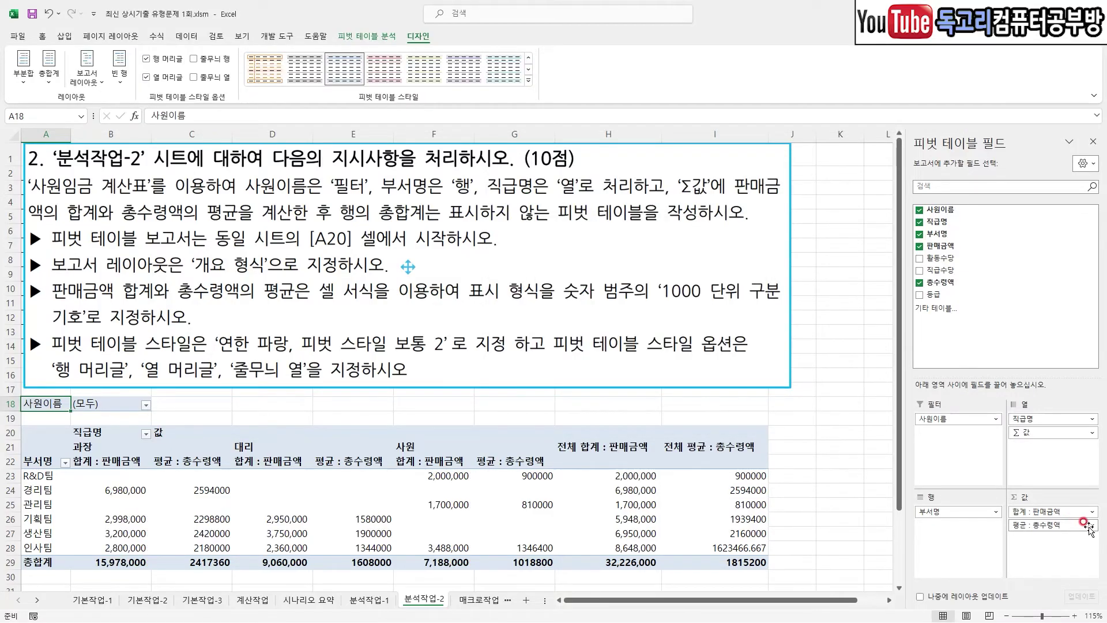
Format the 총수령액 average value field with the 숫자 category and the 1000 단위 구분 기호 option
{"action": "left_click", "coordinate": [1090, 526]}
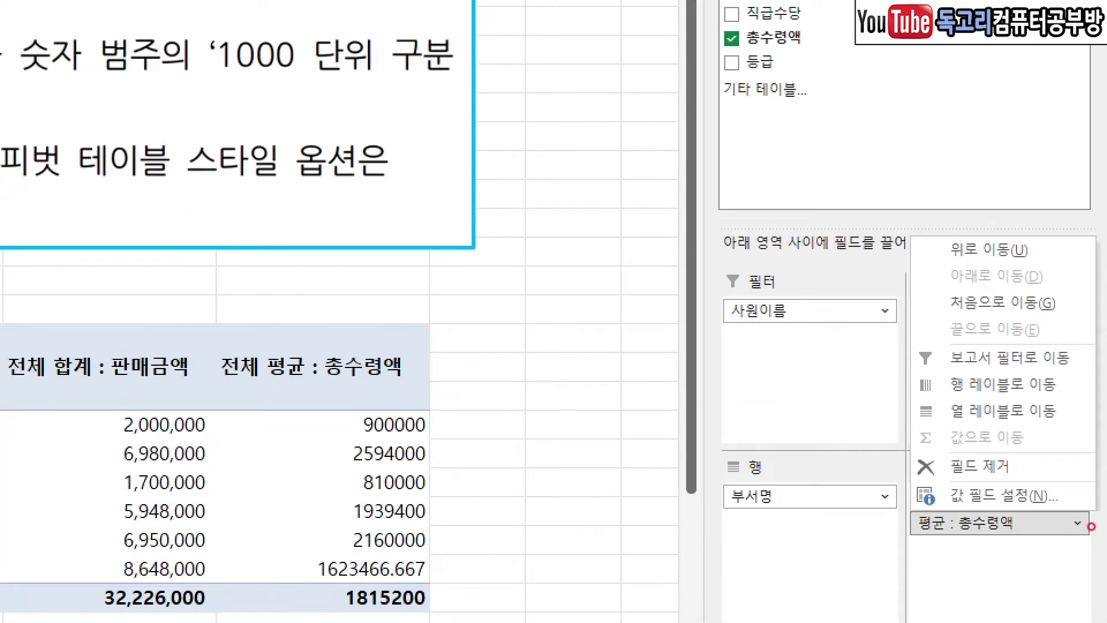
{"action": "mouse_move", "coordinate": [1074, 483]}
{"action": "left_mouse_down"}
{"action": "mouse_move", "coordinate": [1034, 522]}
{"action": "mouse_move", "coordinate": [1075, 541]}
{"action": "left_mouse_up"}
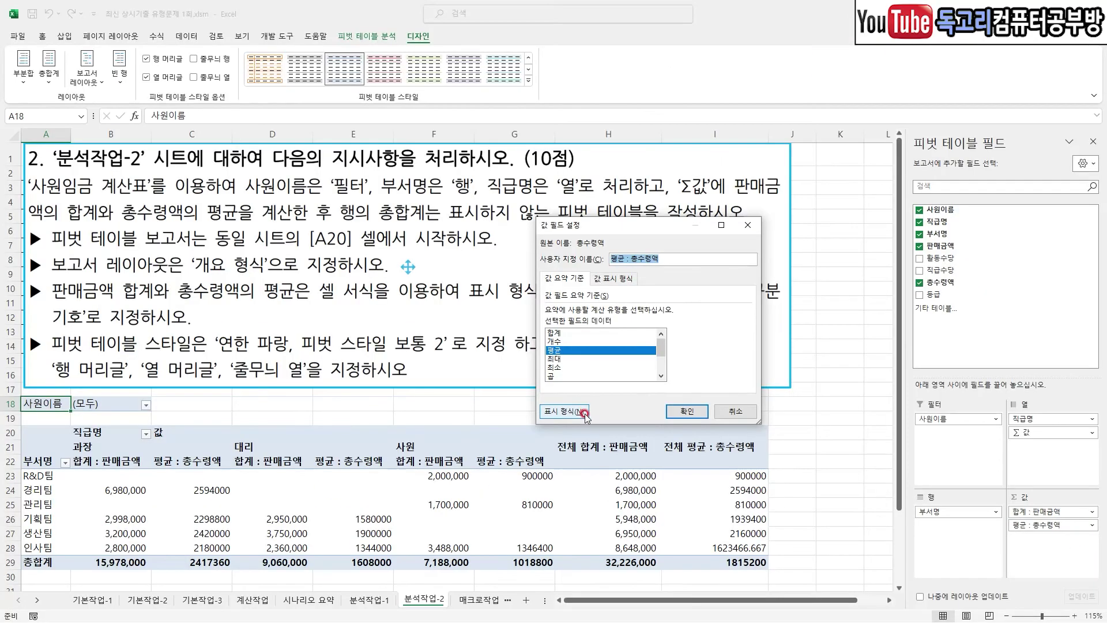
{"action": "mouse_move", "coordinate": [591, 416]}
{"action": "left_mouse_down"}
{"action": "mouse_move", "coordinate": [557, 436]}
{"action": "mouse_move", "coordinate": [569, 397]}
{"action": "mouse_move", "coordinate": [566, 441]}
{"action": "left_mouse_up"}
{"action": "left_click", "coordinate": [562, 411]}
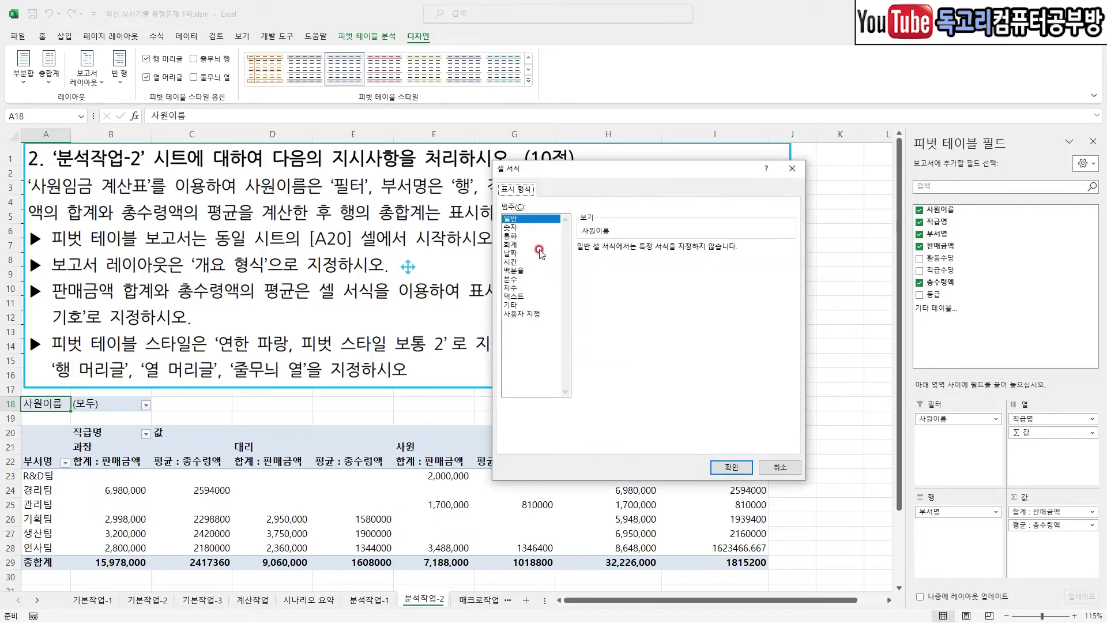
{"action": "left_click", "coordinate": [510, 227]}
{"action": "left_click", "coordinate": [581, 263]}
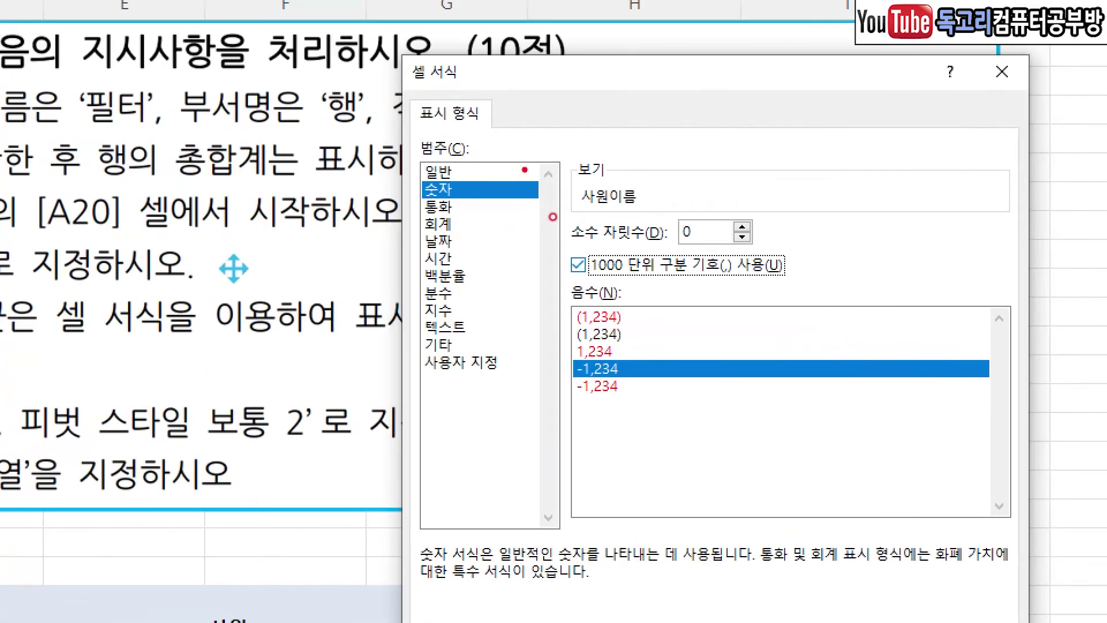
{"action": "left_click_drag", "start_coordinate": [525, 169], "coordinate": [483, 208]}
{"action": "left_click_drag", "start_coordinate": [645, 267], "coordinate": [611, 302]}
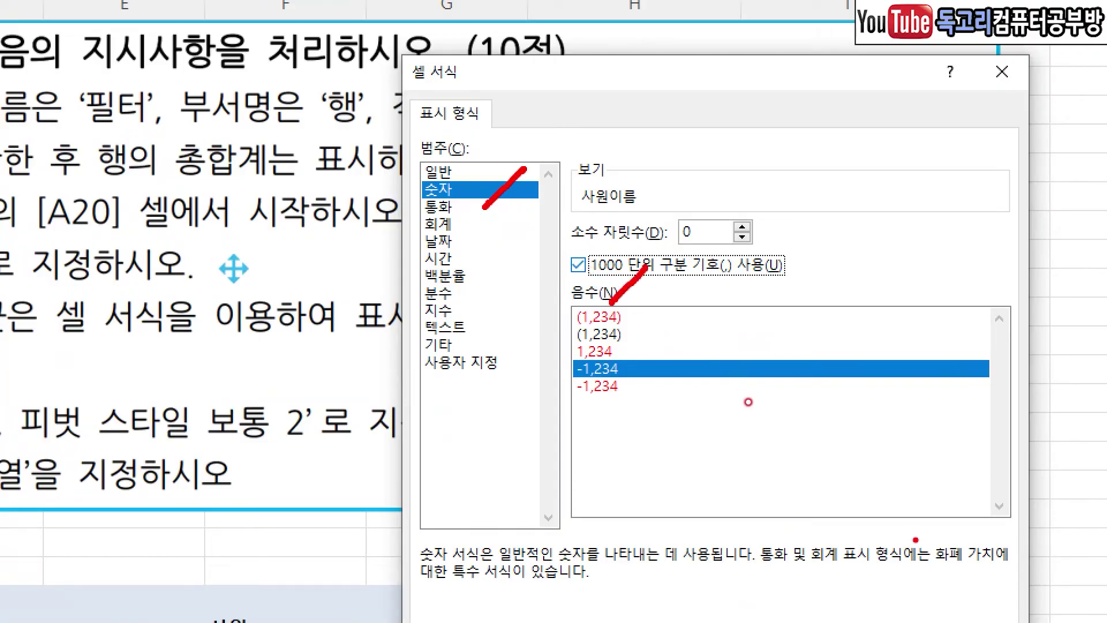
{"action": "key", "text": "Escape"}
{"action": "left_click", "coordinate": [719, 443]}
{"action": "left_click", "coordinate": [685, 412]}
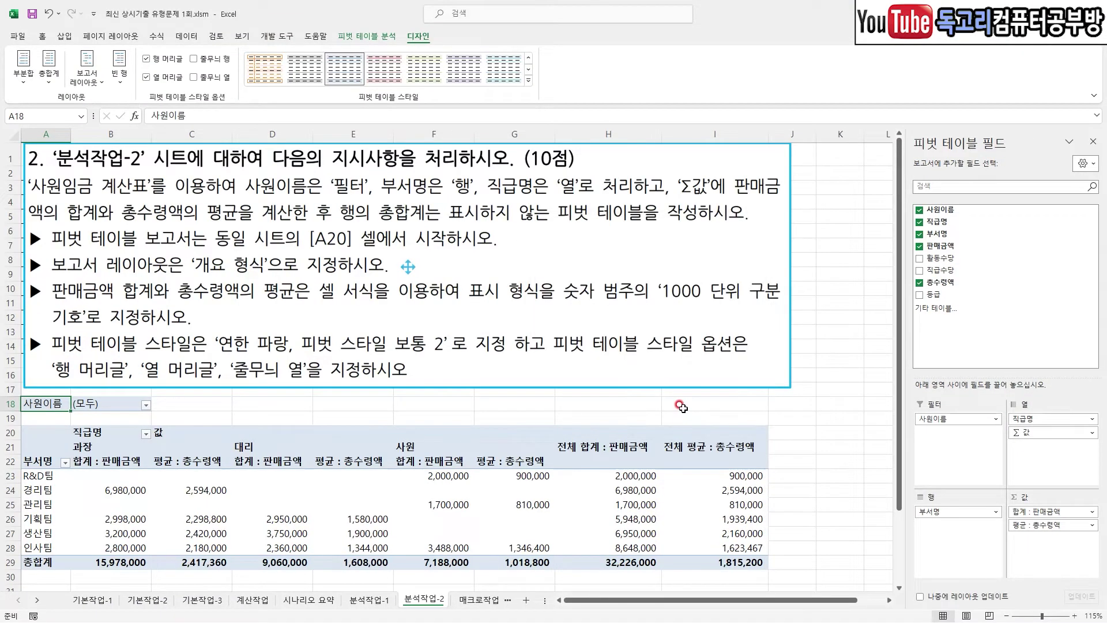
Turn off the row grand totals (행 총합계 표시) in the pivot table's options
{"action": "left_click_drag", "start_coordinate": [339, 224], "coordinate": [649, 228]}
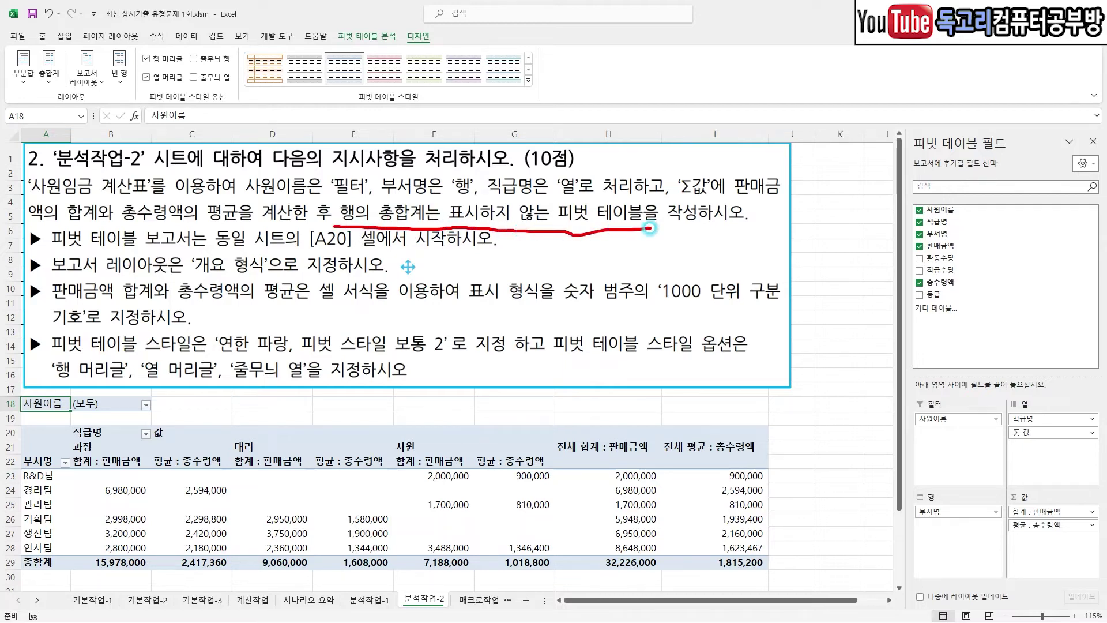
{"action": "left_click_drag", "start_coordinate": [379, 485], "coordinate": [449, 476]}
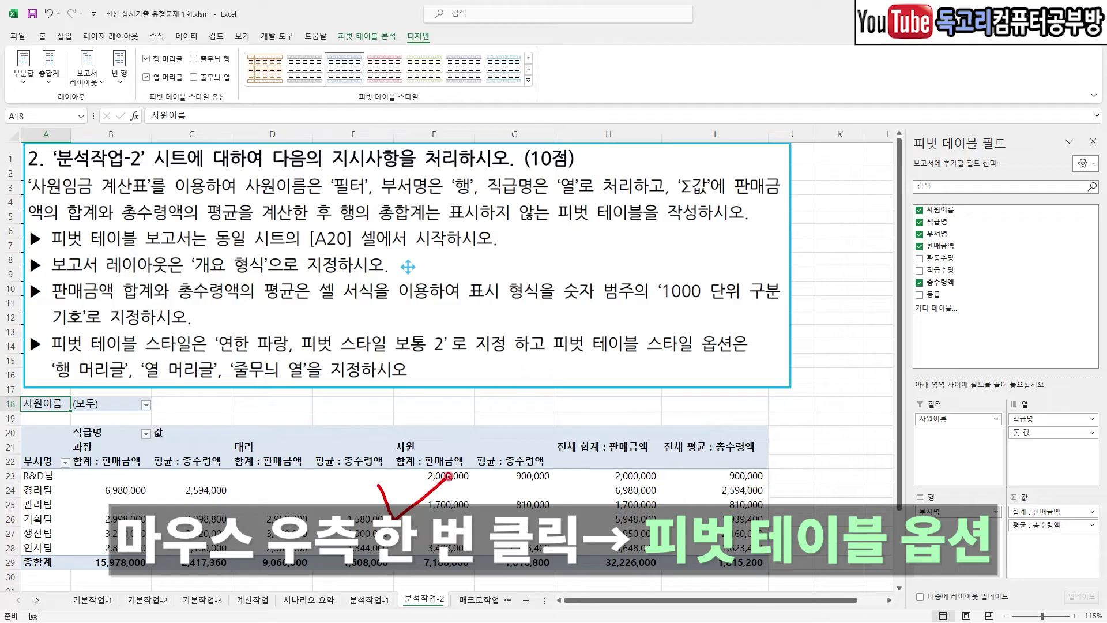
{"action": "left_click", "coordinate": [419, 504]}
{"action": "right_click", "coordinate": [421, 505]}
{"action": "mouse_move", "coordinate": [427, 481]}
{"action": "left_mouse_down"}
{"action": "mouse_move", "coordinate": [465, 485]}
{"action": "mouse_move", "coordinate": [522, 461]}
{"action": "mouse_move", "coordinate": [419, 495]}
{"action": "left_mouse_up"}
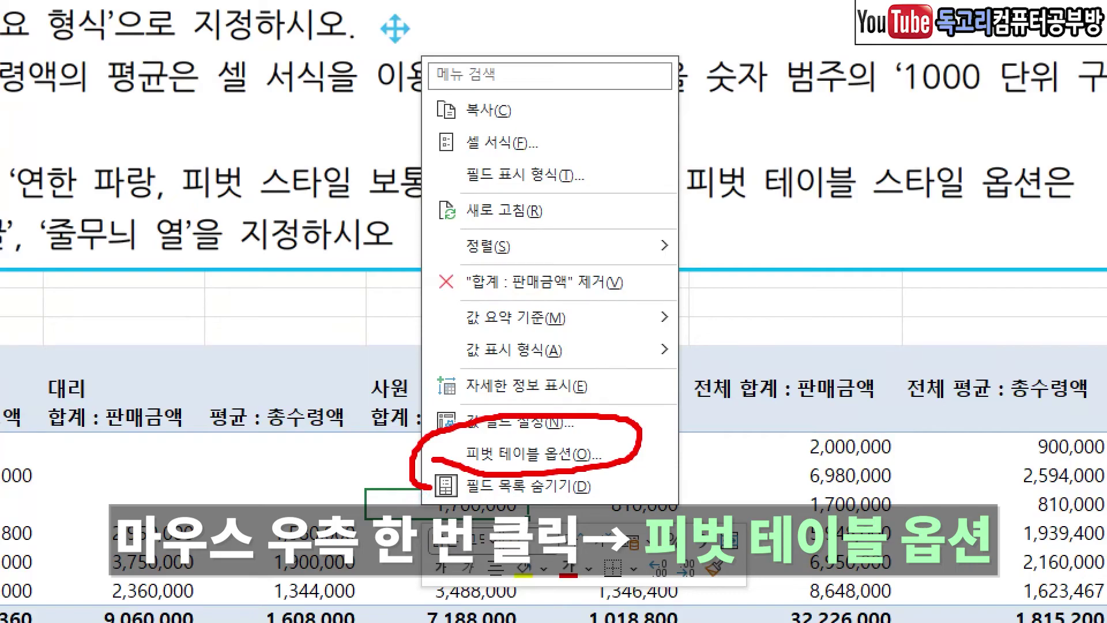
{"action": "left_click", "coordinate": [534, 453]}
{"action": "left_click", "coordinate": [378, 359]}
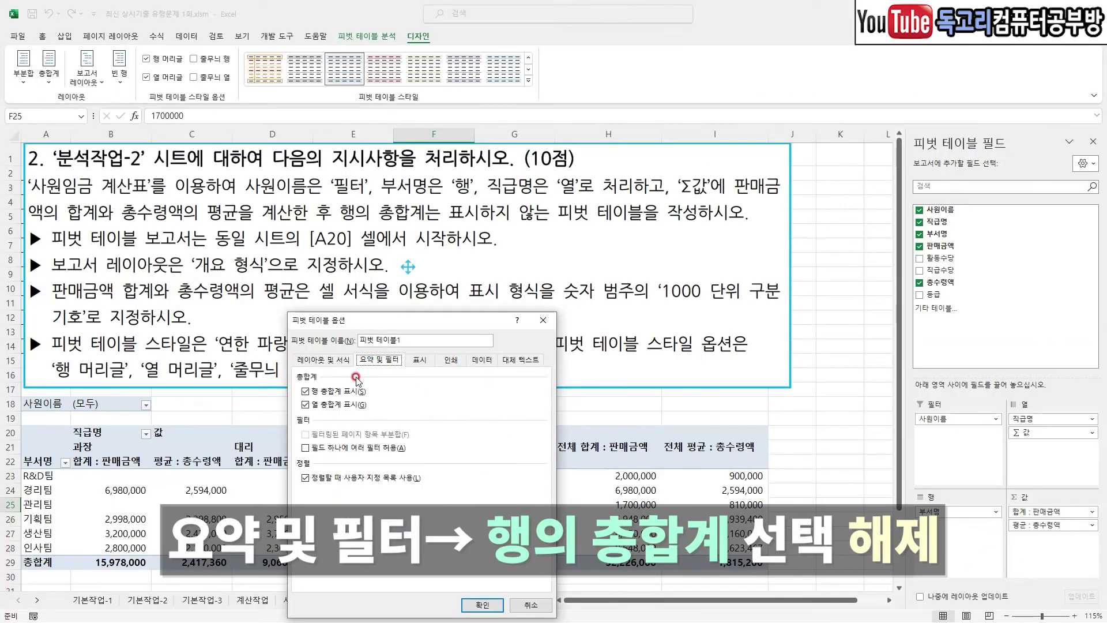
{"action": "left_click", "coordinate": [305, 391]}
{"action": "mouse_move", "coordinate": [231, 385]}
{"action": "left_mouse_down"}
{"action": "mouse_move", "coordinate": [300, 410]}
{"action": "mouse_move", "coordinate": [377, 413]}
{"action": "mouse_move", "coordinate": [404, 368]}
{"action": "mouse_move", "coordinate": [241, 392]}
{"action": "left_mouse_up"}
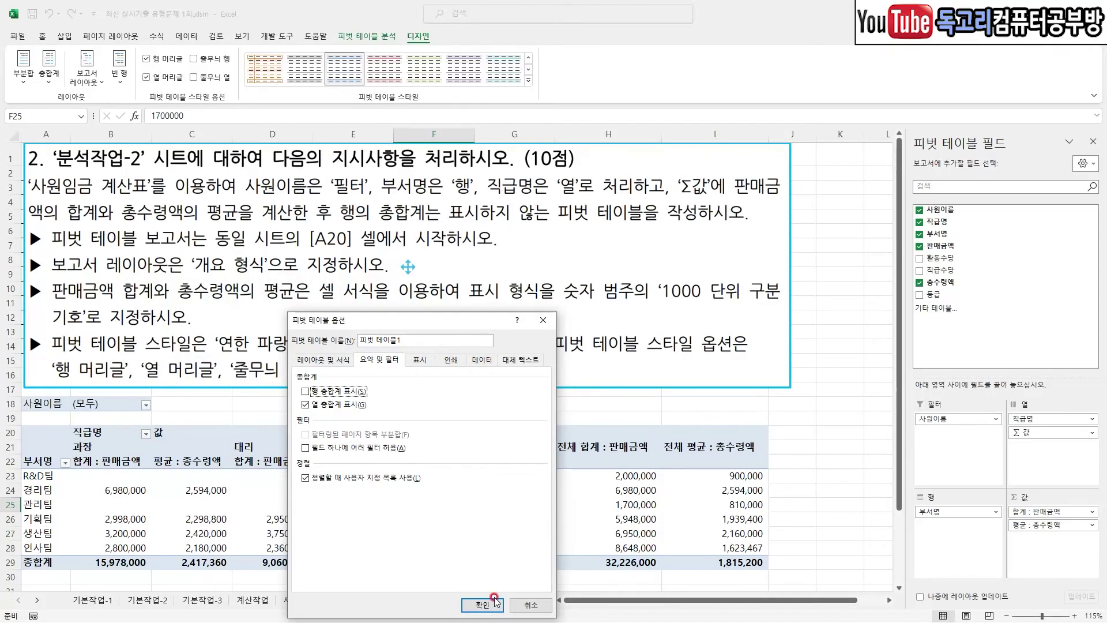
{"action": "left_click", "coordinate": [486, 602]}
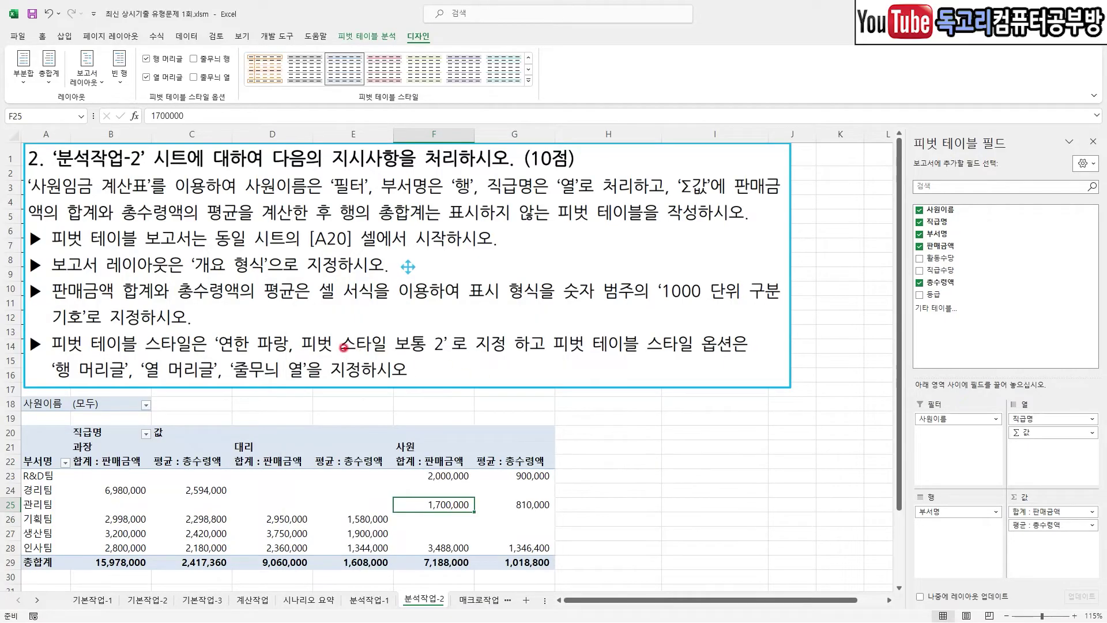
{"action": "left_click_drag", "start_coordinate": [59, 356], "coordinate": [451, 358]}
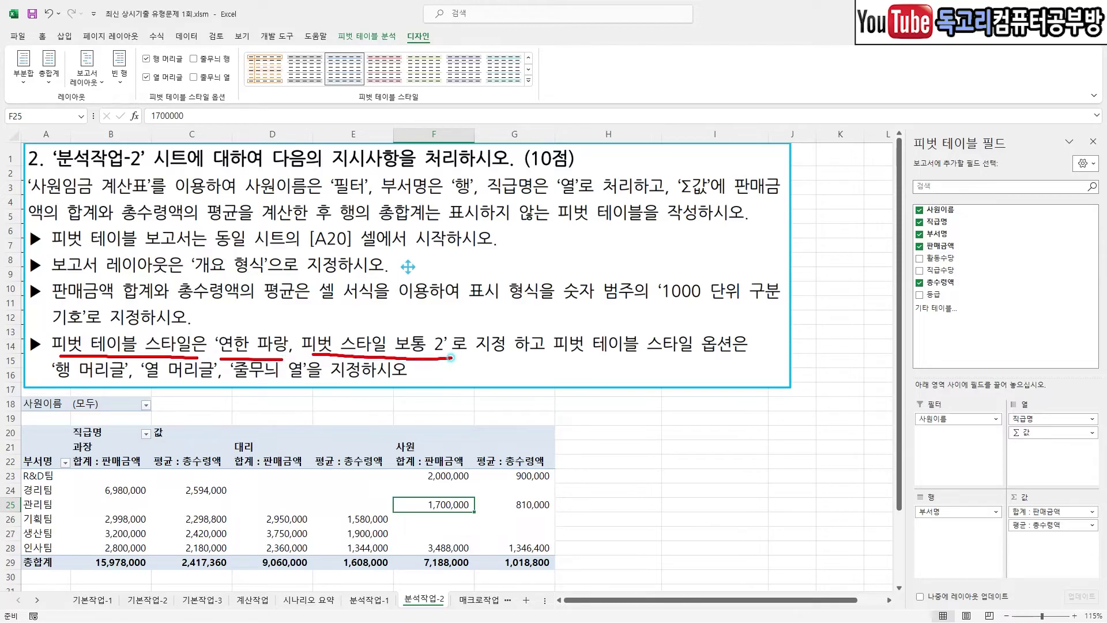
{"action": "left_click_drag", "start_coordinate": [563, 365], "coordinate": [747, 369]}
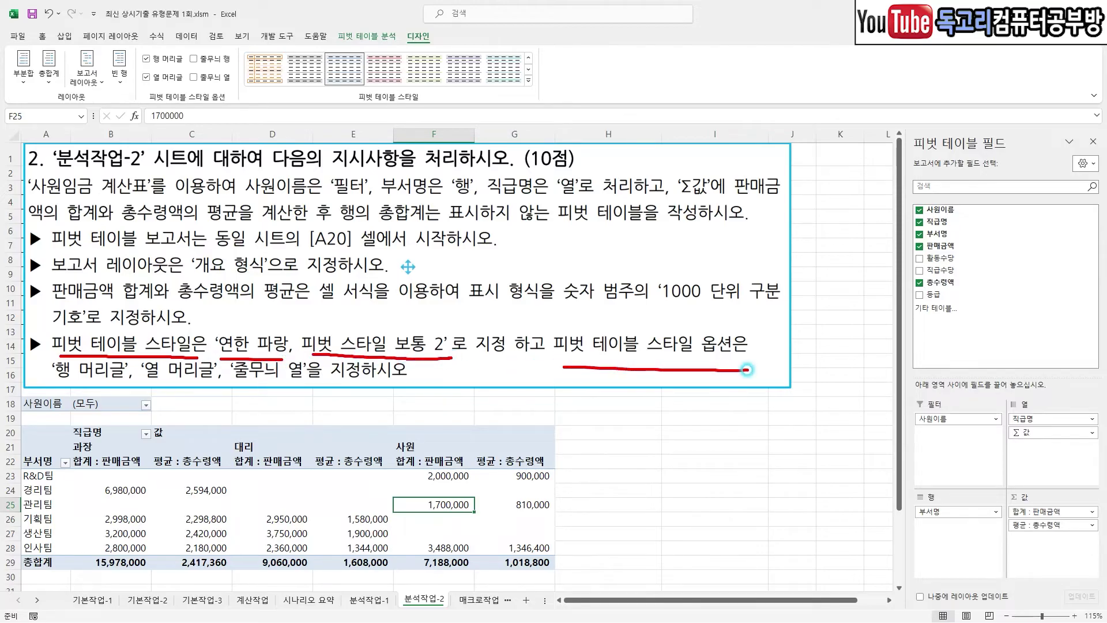
{"action": "left_click_drag", "start_coordinate": [41, 391], "coordinate": [201, 391]}
{"action": "left_click_drag", "start_coordinate": [253, 388], "coordinate": [320, 388]}
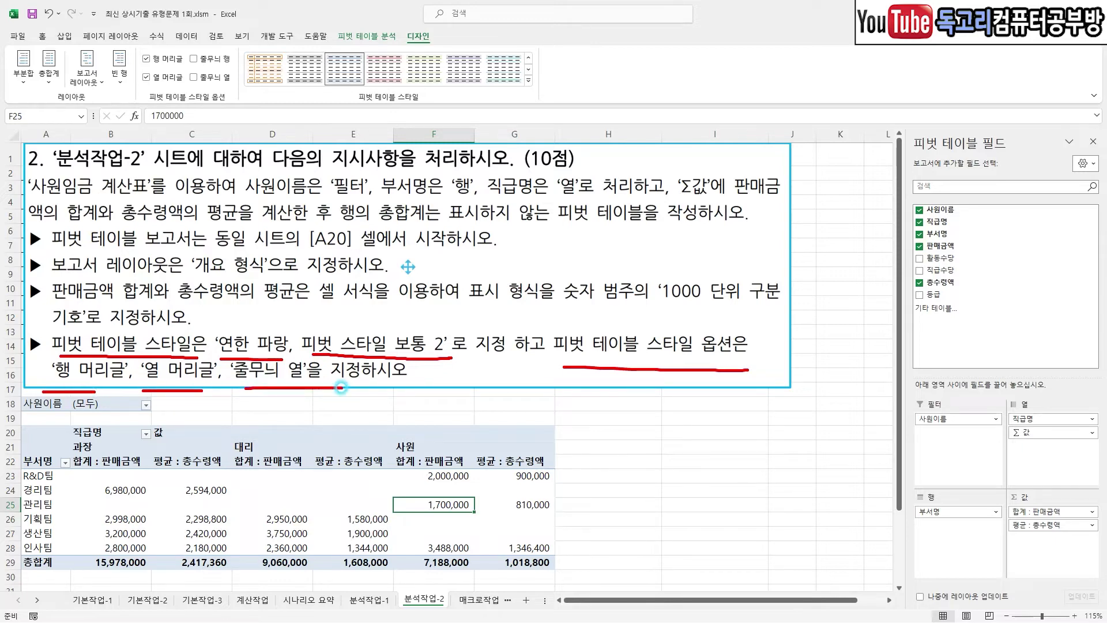
{"action": "key", "text": "e"}
{"action": "mouse_move", "coordinate": [231, 463]}
{"action": "left_mouse_down"}
{"action": "mouse_move", "coordinate": [257, 498]}
{"action": "mouse_move", "coordinate": [334, 438]}
{"action": "left_mouse_up"}
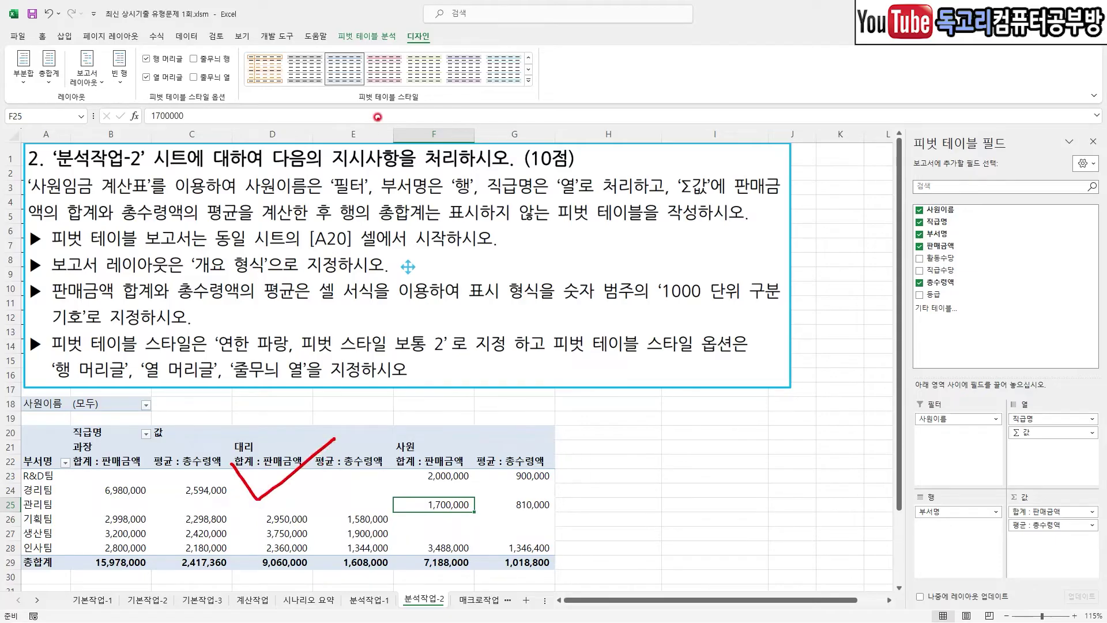
{"action": "left_click_drag", "start_coordinate": [349, 112], "coordinate": [421, 106]}
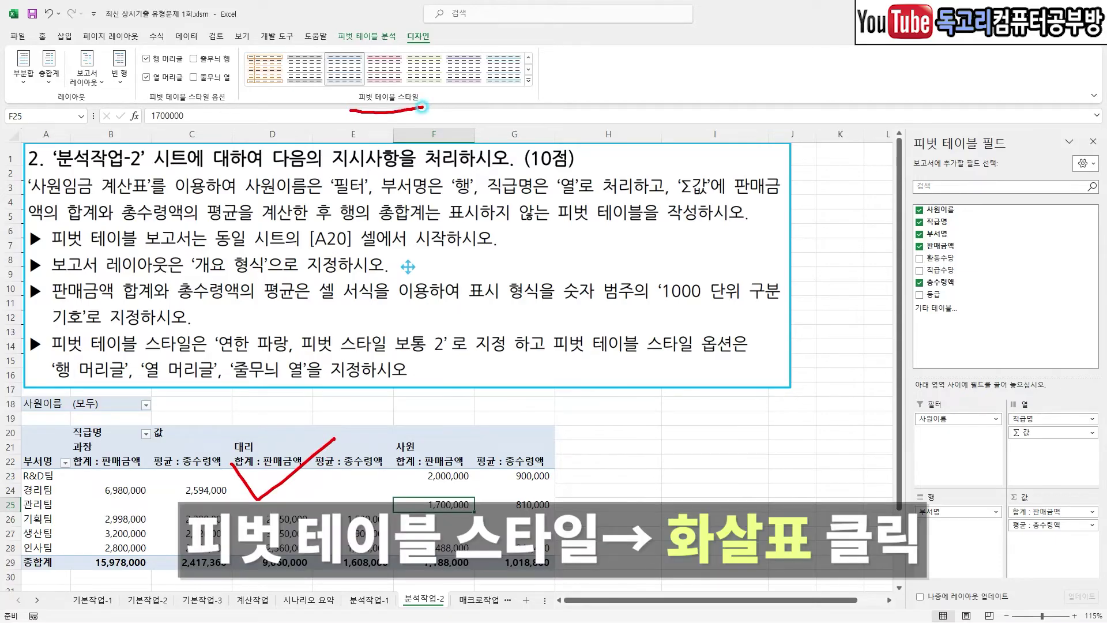
{"action": "mouse_move", "coordinate": [537, 94]}
{"action": "left_mouse_down"}
{"action": "mouse_move", "coordinate": [548, 70]}
{"action": "mouse_move", "coordinate": [533, 96]}
{"action": "left_mouse_up"}
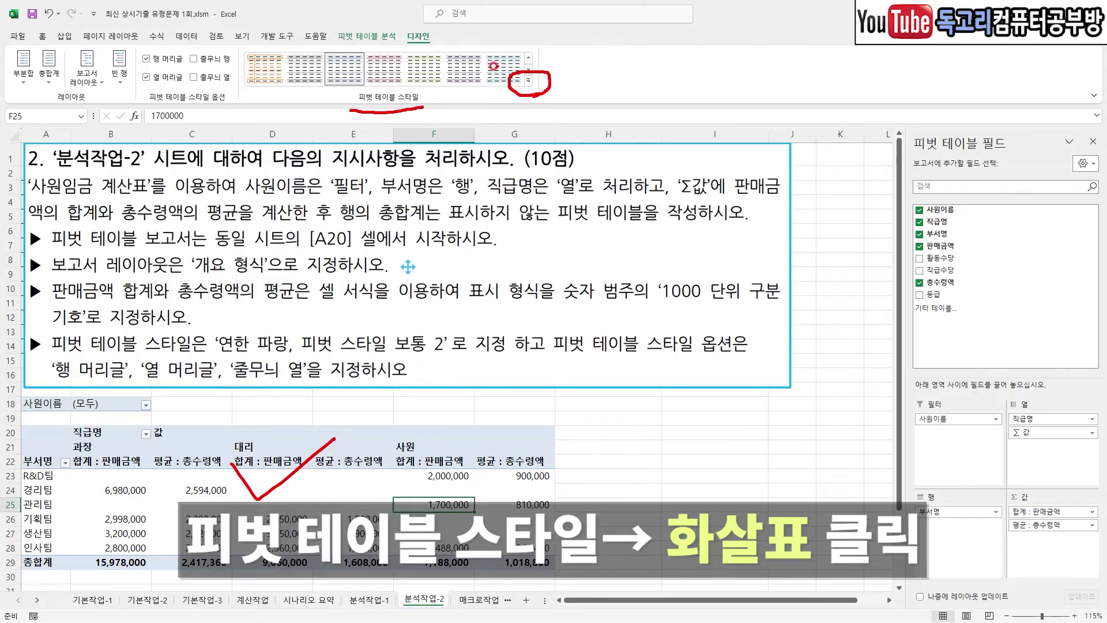
{"action": "mouse_move", "coordinate": [380, 106]}
{"action": "left_mouse_down"}
{"action": "mouse_move", "coordinate": [430, 81]}
{"action": "mouse_move", "coordinate": [398, 119]}
{"action": "left_mouse_up"}
{"action": "mouse_move", "coordinate": [403, 20]}
{"action": "left_mouse_down"}
{"action": "mouse_move", "coordinate": [426, 55]}
{"action": "mouse_move", "coordinate": [435, 9]}
{"action": "mouse_move", "coordinate": [397, 40]}
{"action": "mouse_move", "coordinate": [443, 35]}
{"action": "mouse_move", "coordinate": [420, 49]}
{"action": "left_mouse_up"}
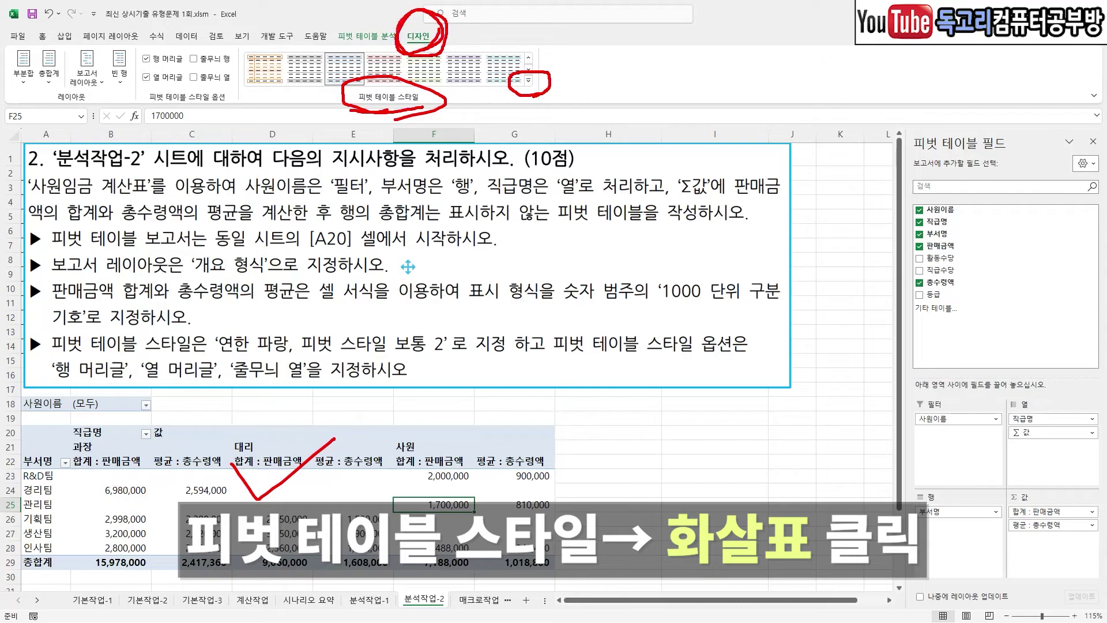
{"action": "mouse_move", "coordinate": [406, 461]}
{"action": "left_mouse_down"}
{"action": "mouse_move", "coordinate": [418, 511]}
{"action": "mouse_move", "coordinate": [468, 463]}
{"action": "left_mouse_up"}
{"action": "key", "text": "Escape"}
Apply the 연한 파랑, 피벗 스타일 보통 2 style to the pivot table and turn on its 줄무늬 열 option
{"action": "left_click", "coordinate": [529, 80]}
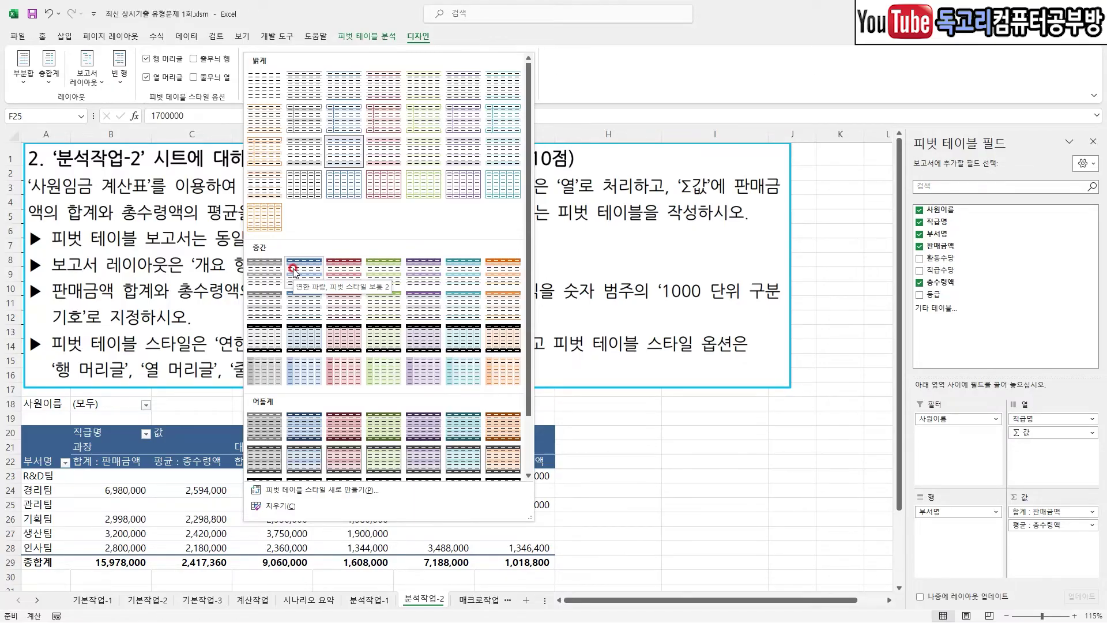
{"action": "left_click", "coordinate": [293, 269]}
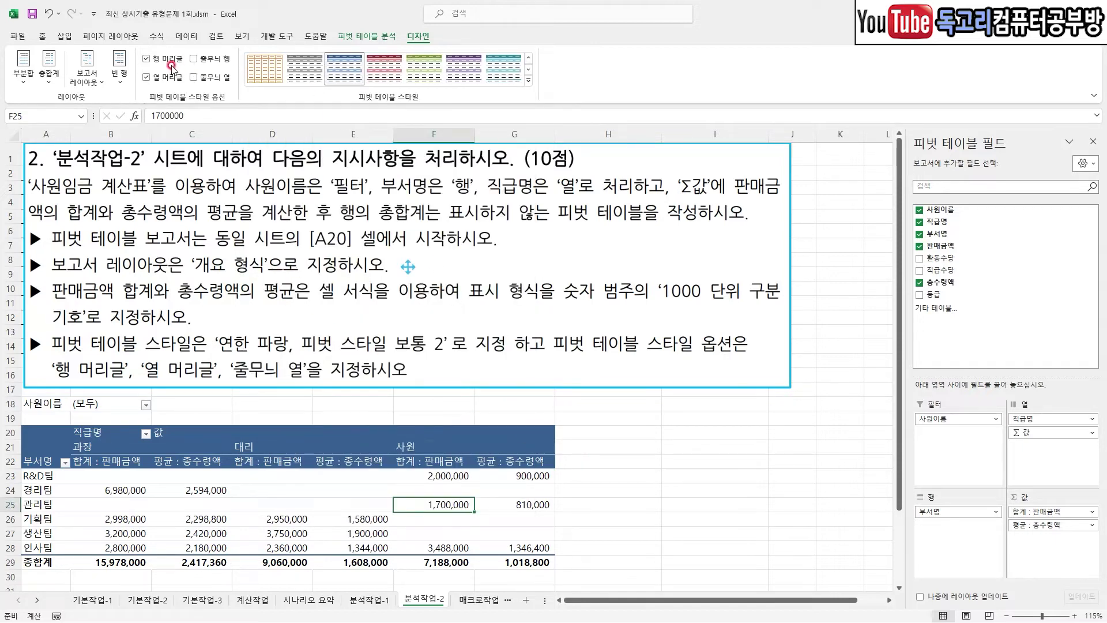
{"action": "left_click", "coordinate": [195, 76]}
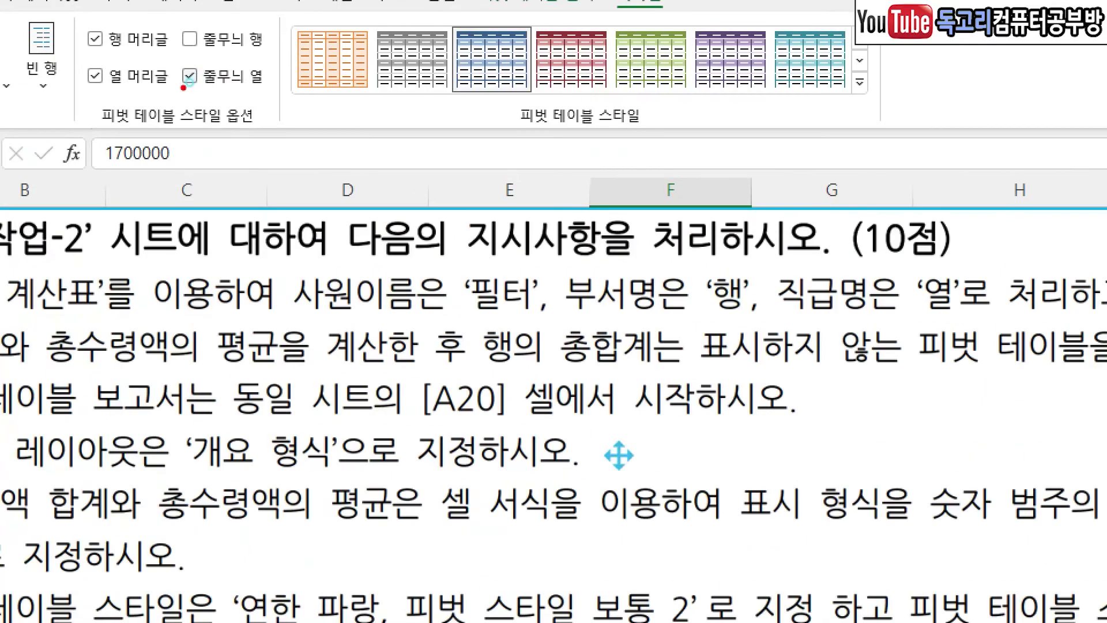
{"action": "left_click_drag", "start_coordinate": [189, 83], "coordinate": [218, 87]}
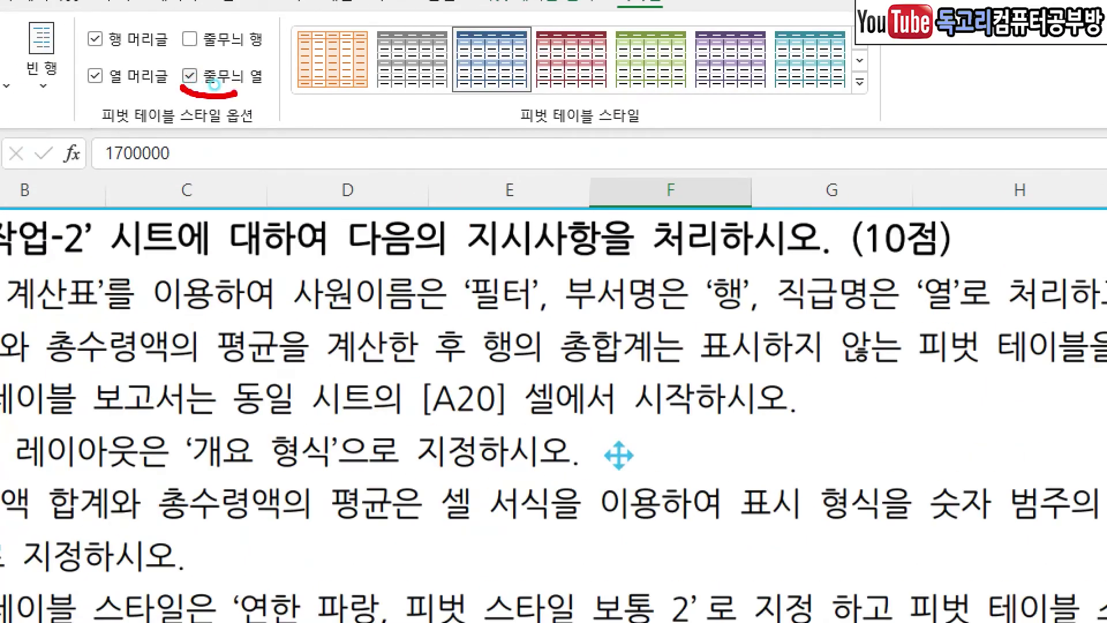
{"action": "left_click_drag", "start_coordinate": [70, 93], "coordinate": [168, 104]}
{"action": "left_click_drag", "start_coordinate": [79, 42], "coordinate": [163, 52]}
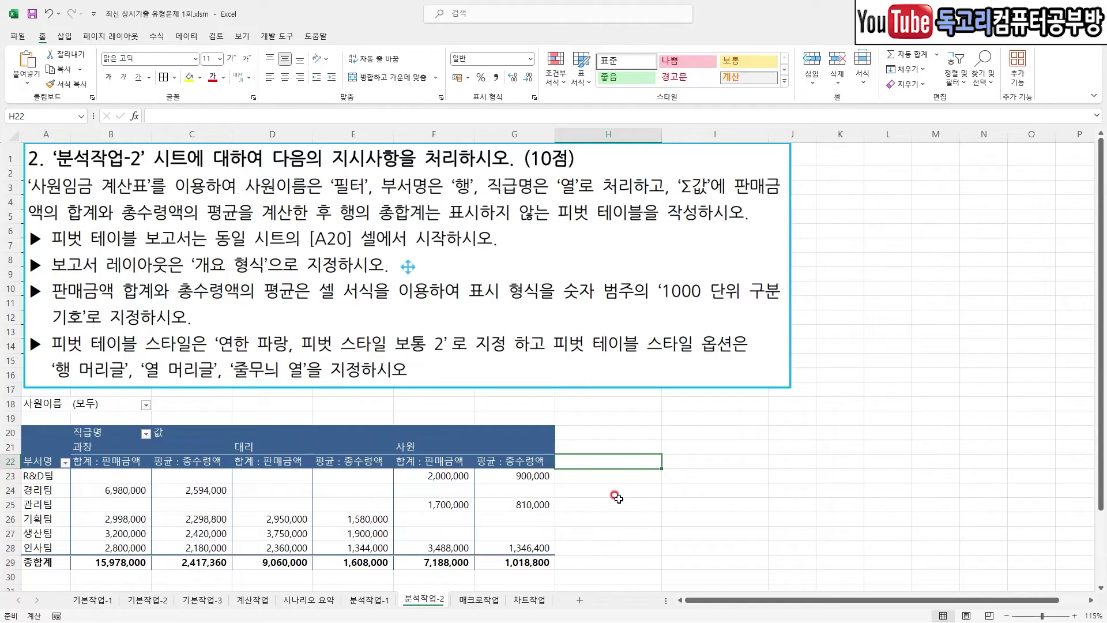
{"action": "left_click", "coordinate": [612, 501]}
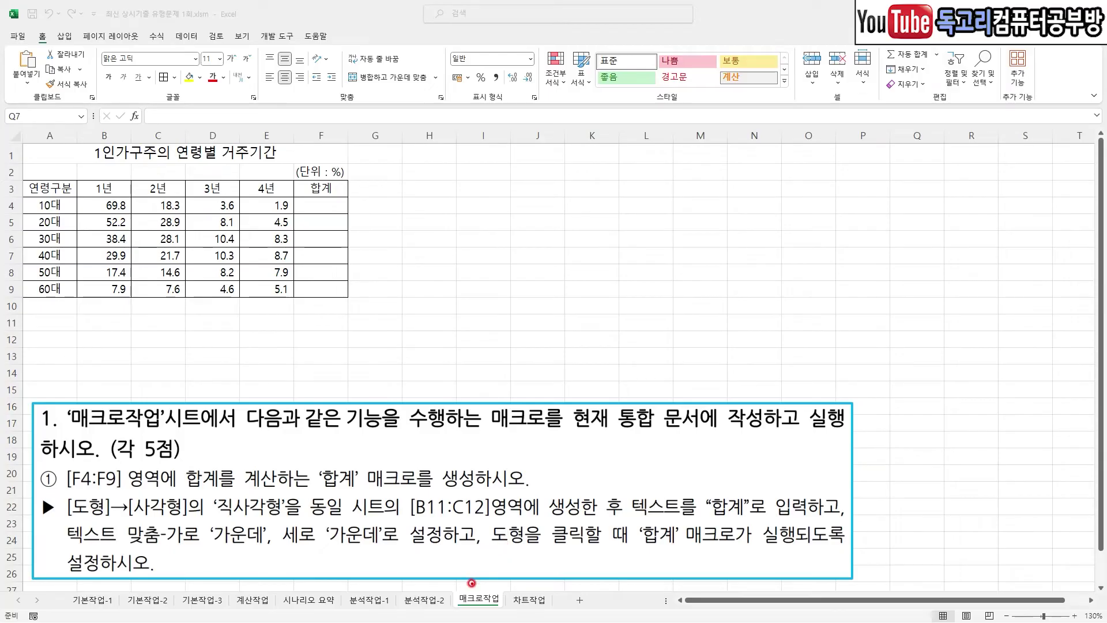
{"action": "mouse_move", "coordinate": [467, 569]}
{"action": "left_mouse_down"}
{"action": "mouse_move", "coordinate": [480, 587]}
{"action": "mouse_move", "coordinate": [500, 558]}
{"action": "left_mouse_up"}
{"action": "left_click_drag", "start_coordinate": [74, 431], "coordinate": [159, 431]}
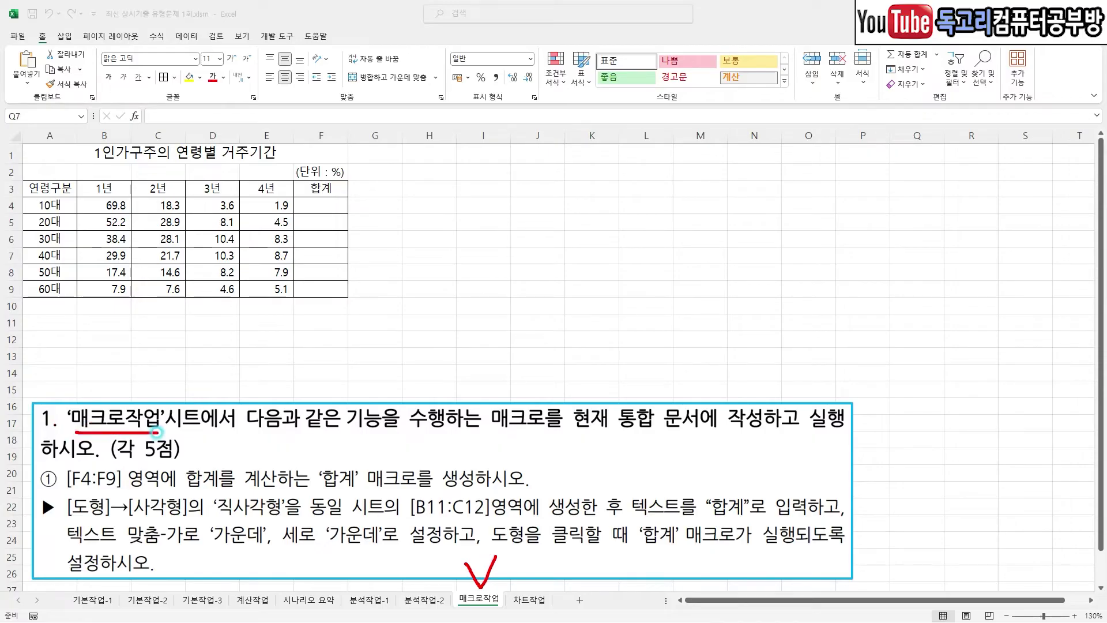
{"action": "left_click_drag", "start_coordinate": [287, 443], "coordinate": [403, 441]}
{"action": "left_click_drag", "start_coordinate": [507, 444], "coordinate": [771, 446]}
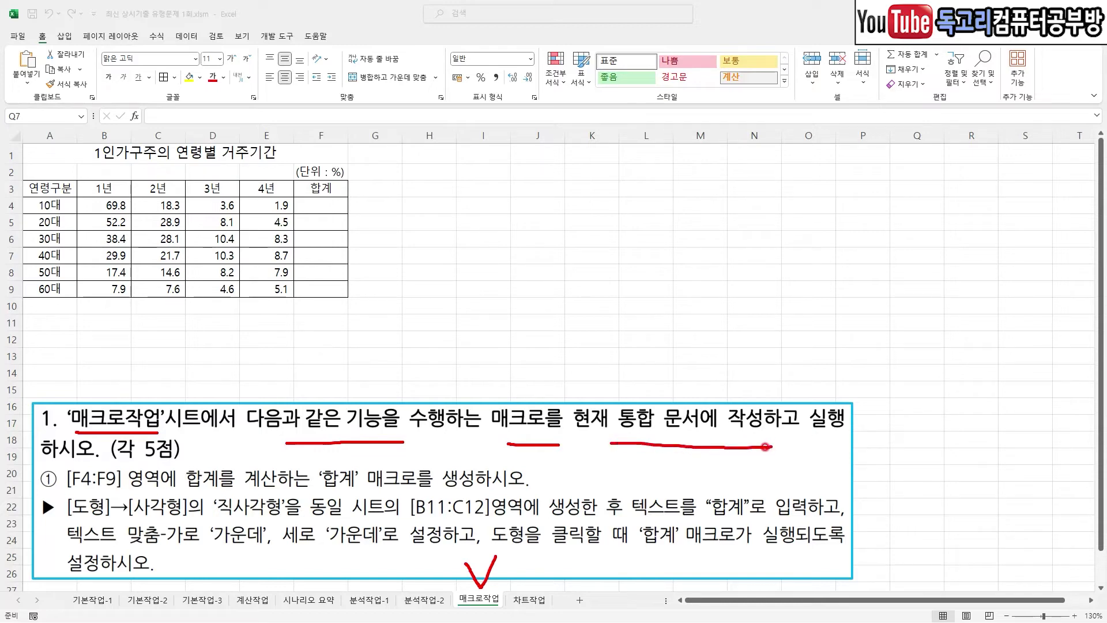
{"action": "key", "text": "e"}
{"action": "left_click_drag", "start_coordinate": [70, 489], "coordinate": [128, 492]}
{"action": "left_click_drag", "start_coordinate": [197, 492], "coordinate": [404, 491]}
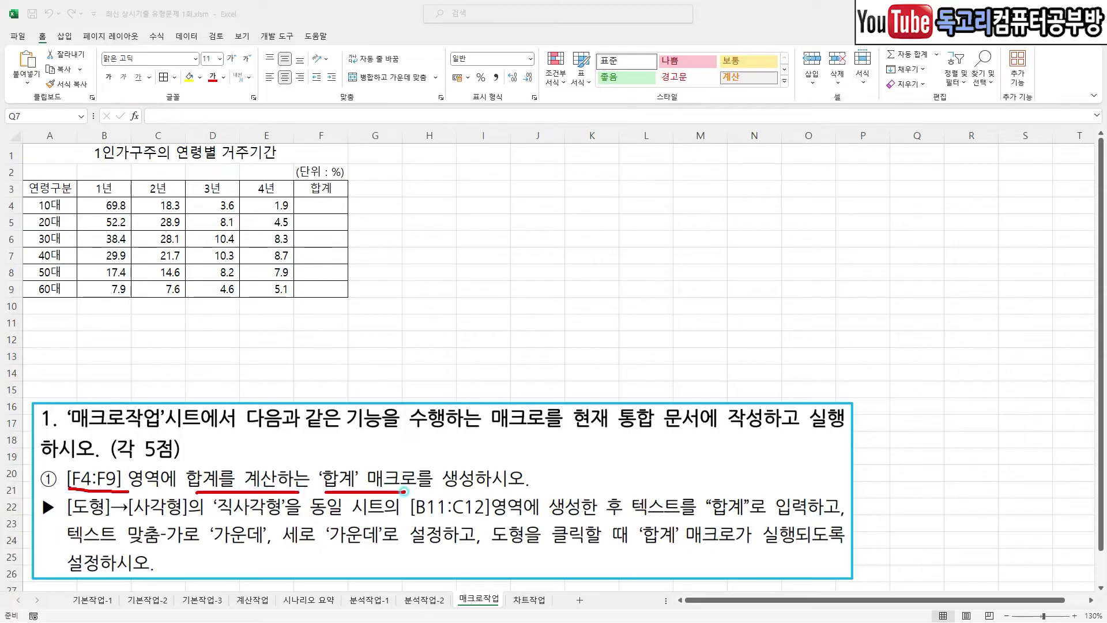
{"action": "key", "text": "Escape"}
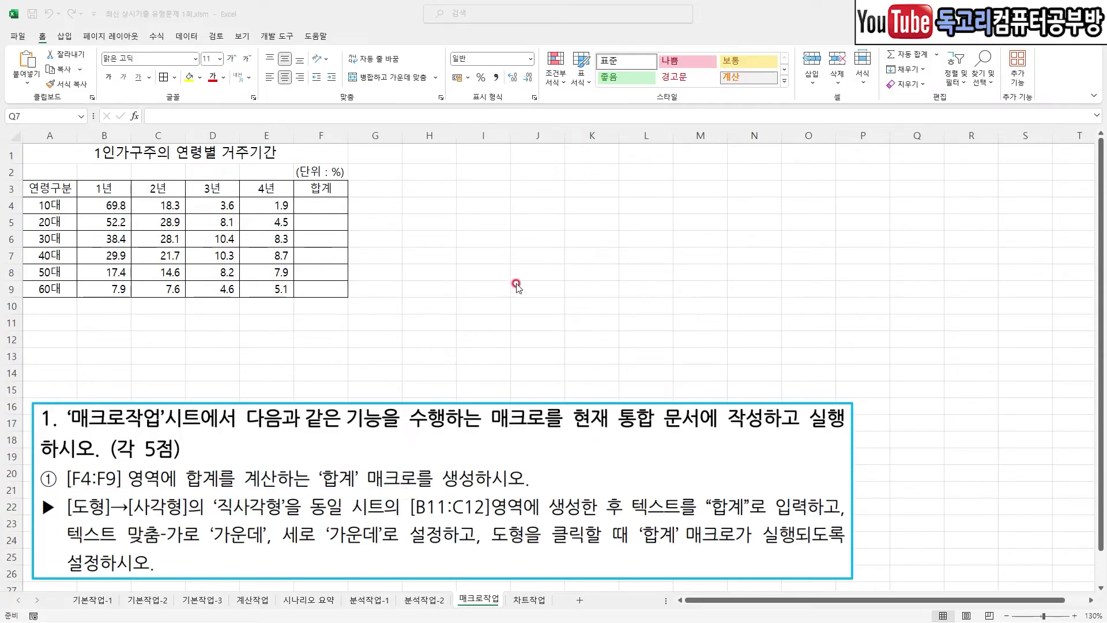
Start recording a macro named 합계, stored in the current workbook (현재 통합 문서), with an empty cell outside the table selected
{"action": "left_click", "coordinate": [545, 258]}
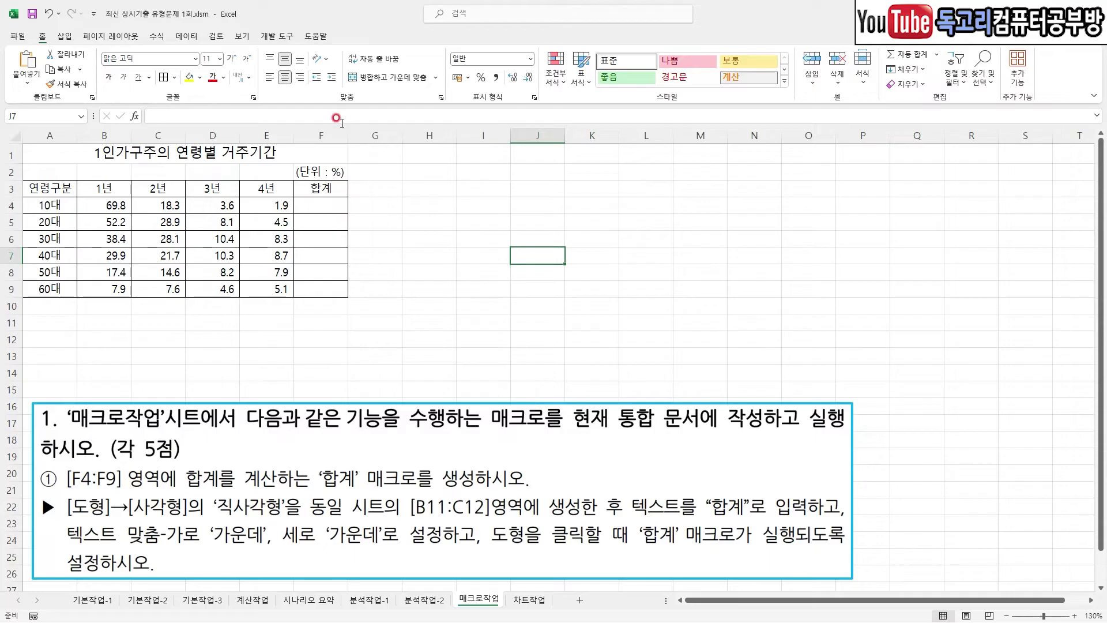
{"action": "left_click", "coordinate": [277, 36]}
{"action": "left_click_drag", "start_coordinate": [507, 246], "coordinate": [558, 231]}
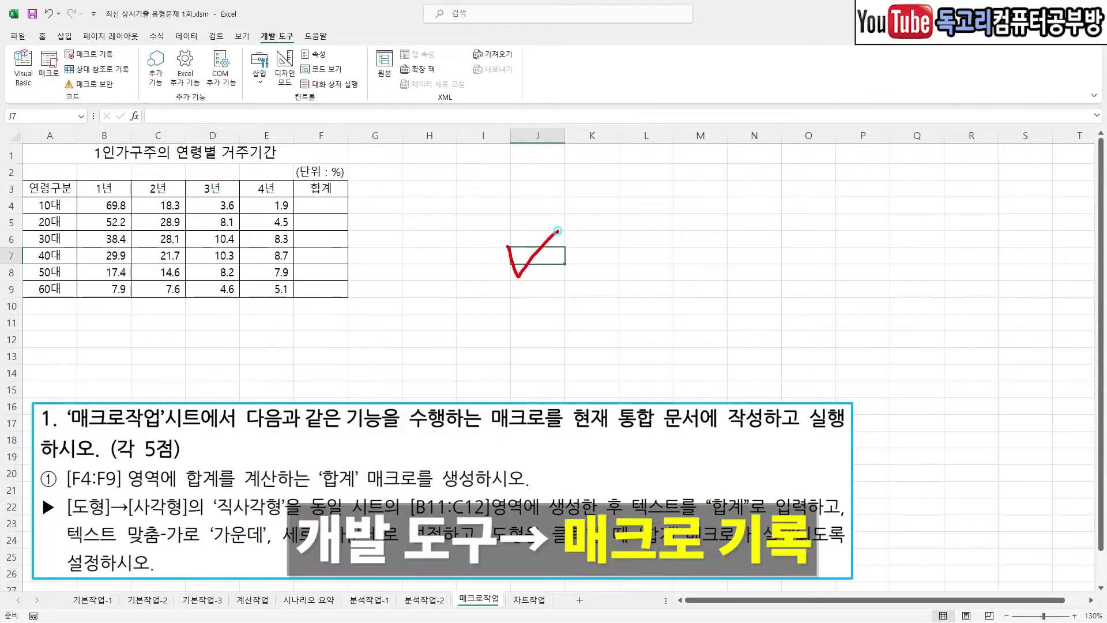
{"action": "left_click_drag", "start_coordinate": [308, 55], "coordinate": [303, 36]}
{"action": "mouse_move", "coordinate": [118, 67]}
{"action": "left_mouse_down"}
{"action": "mouse_move", "coordinate": [58, 56]}
{"action": "mouse_move", "coordinate": [131, 56]}
{"action": "mouse_move", "coordinate": [111, 70]}
{"action": "left_mouse_up"}
{"action": "left_click", "coordinate": [89, 54]}
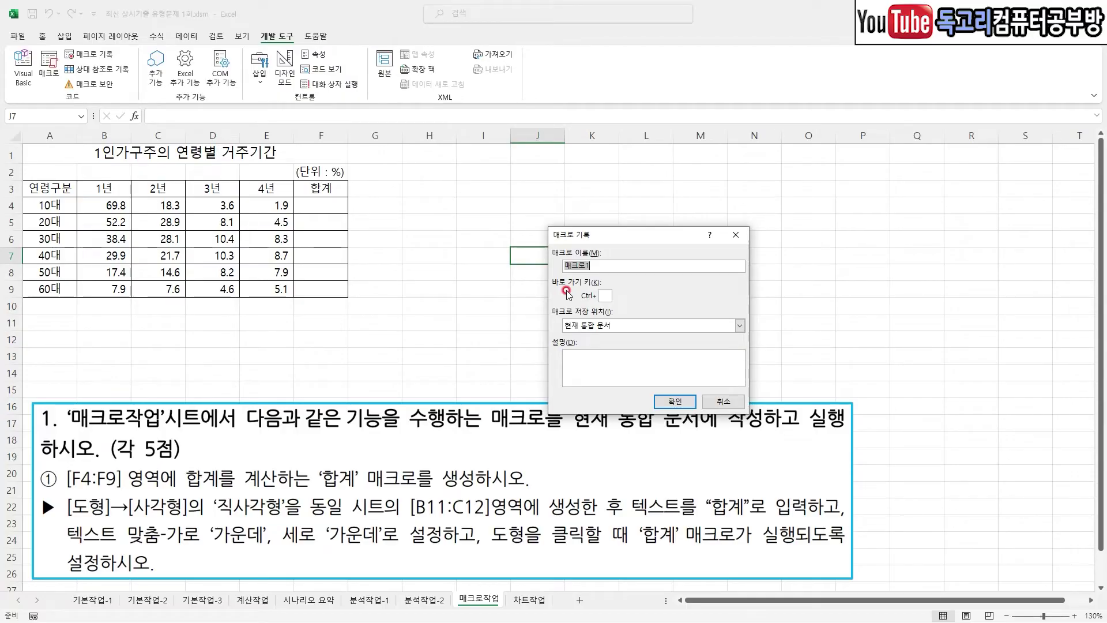
{"action": "type", "text": "합계"}
{"action": "mouse_move", "coordinate": [632, 290]}
{"action": "left_mouse_down"}
{"action": "mouse_move", "coordinate": [539, 277]}
{"action": "mouse_move", "coordinate": [626, 298]}
{"action": "left_mouse_up"}
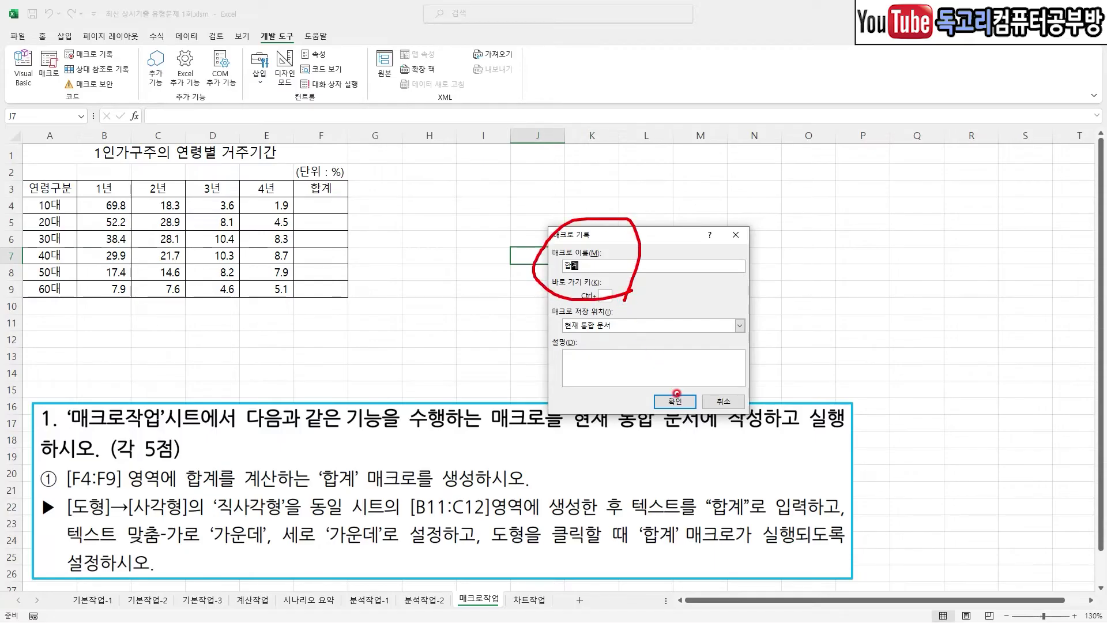
{"action": "left_click", "coordinate": [674, 401]}
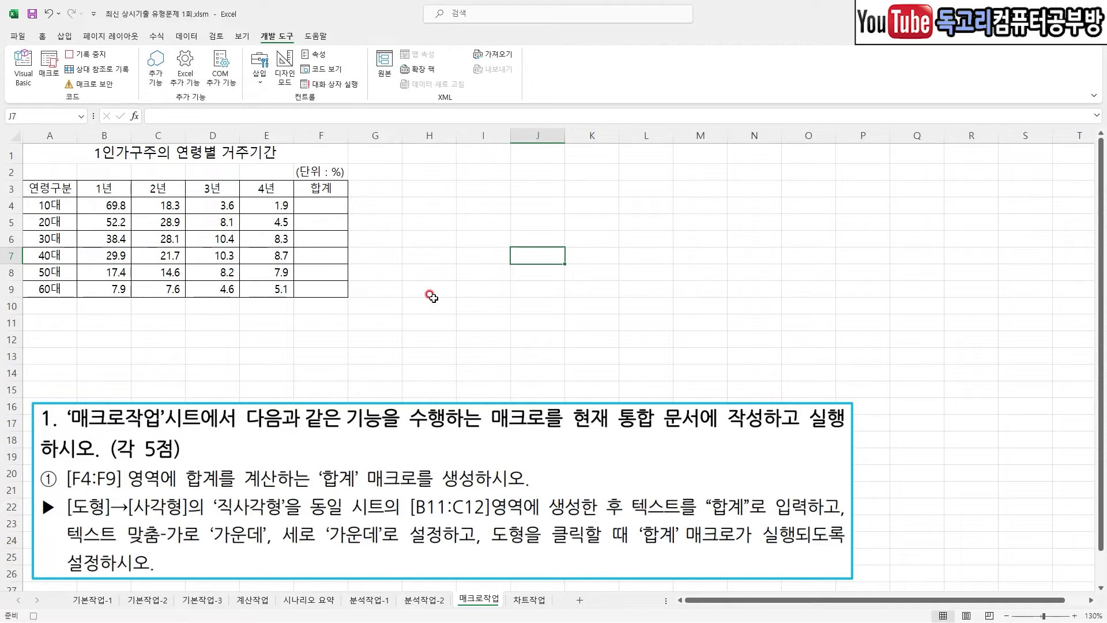
Enter the formula =SUM(B4:E4) in cell F4 to total the 10대 row
{"action": "left_click", "coordinate": [320, 205]}
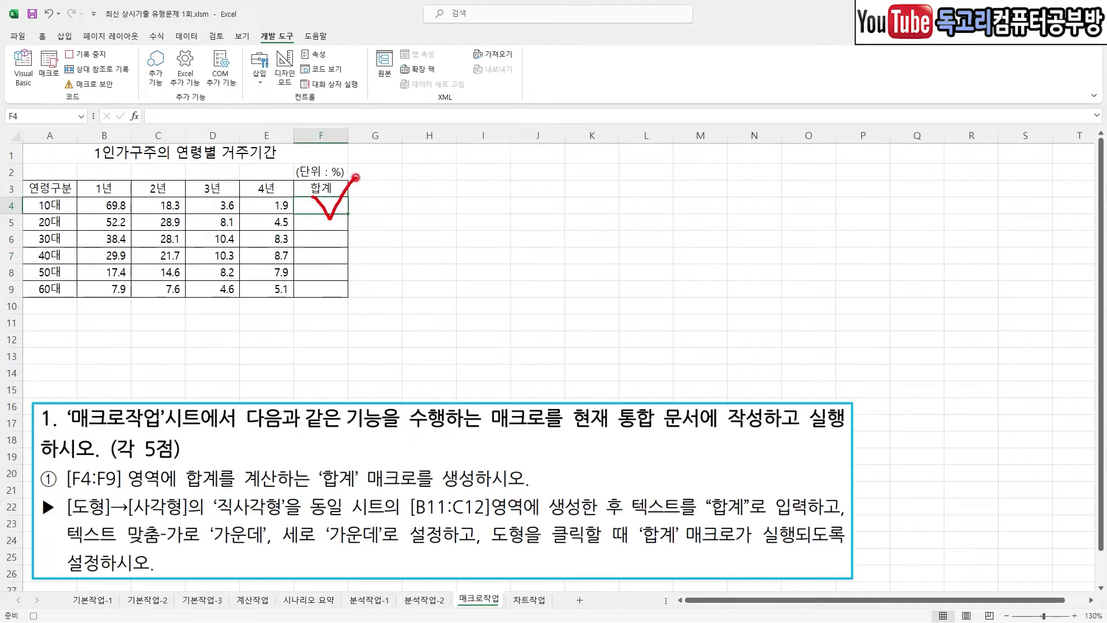
{"action": "type", "text": "="}
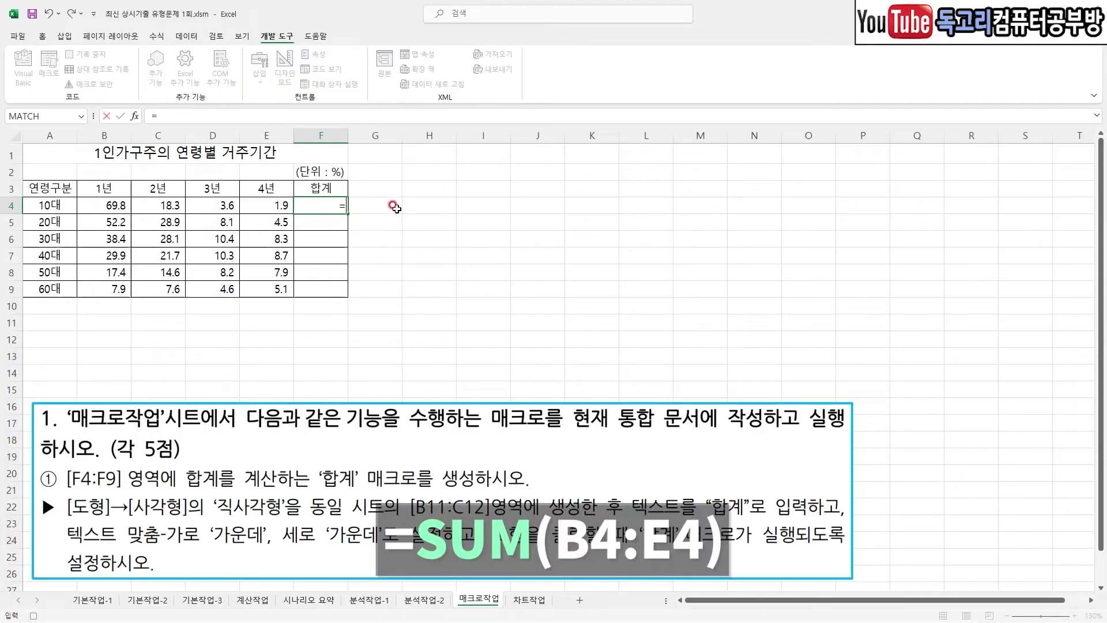
{"action": "type", "text": "SU"}
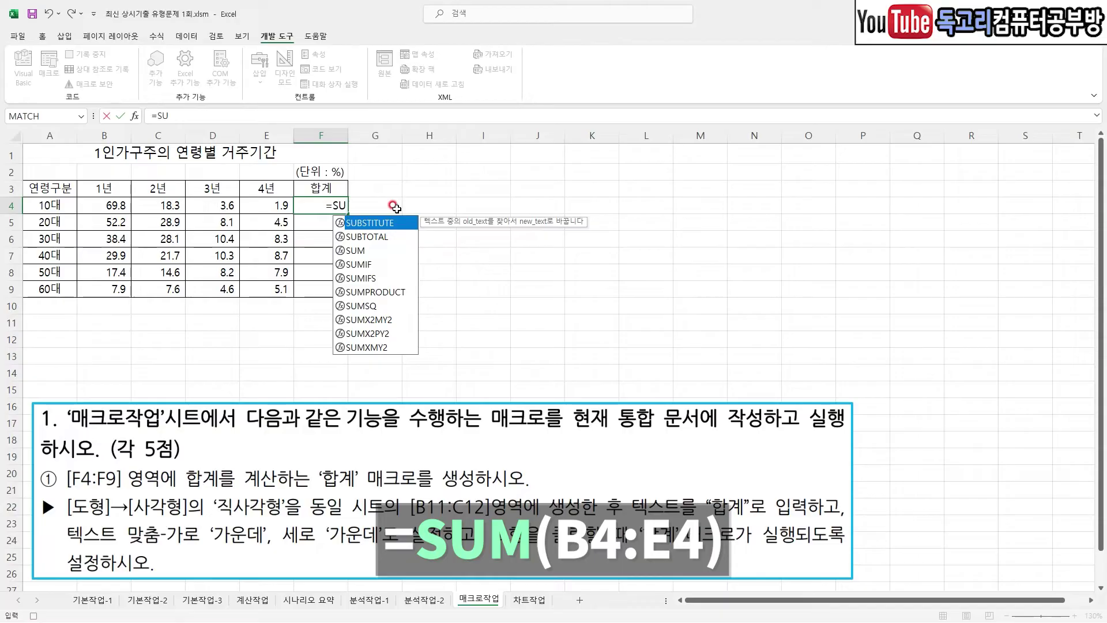
{"action": "key", "text": "Down"}
{"action": "key", "text": "Down"}
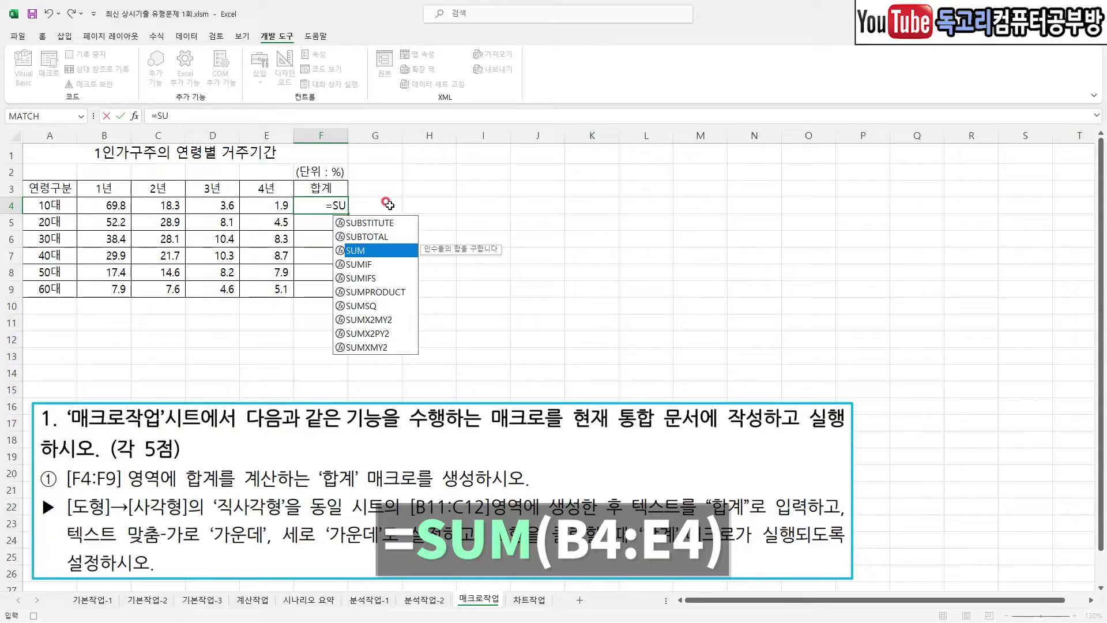
{"action": "key", "text": "Tab"}
{"action": "left_click_drag", "start_coordinate": [110, 205], "coordinate": [253, 205]}
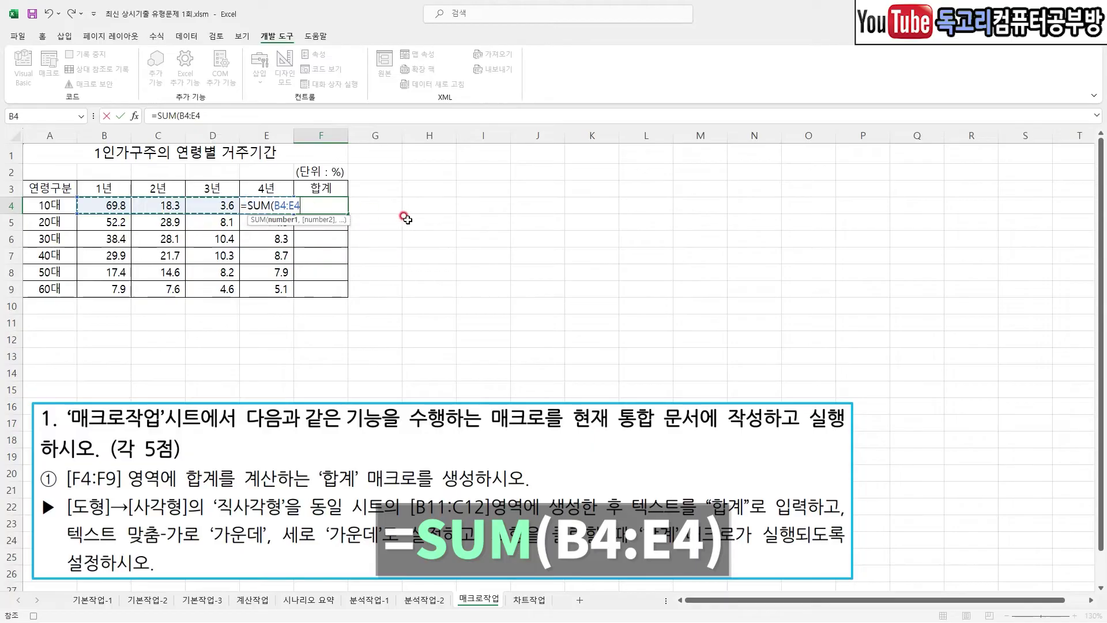
{"action": "type", "text": ")"}
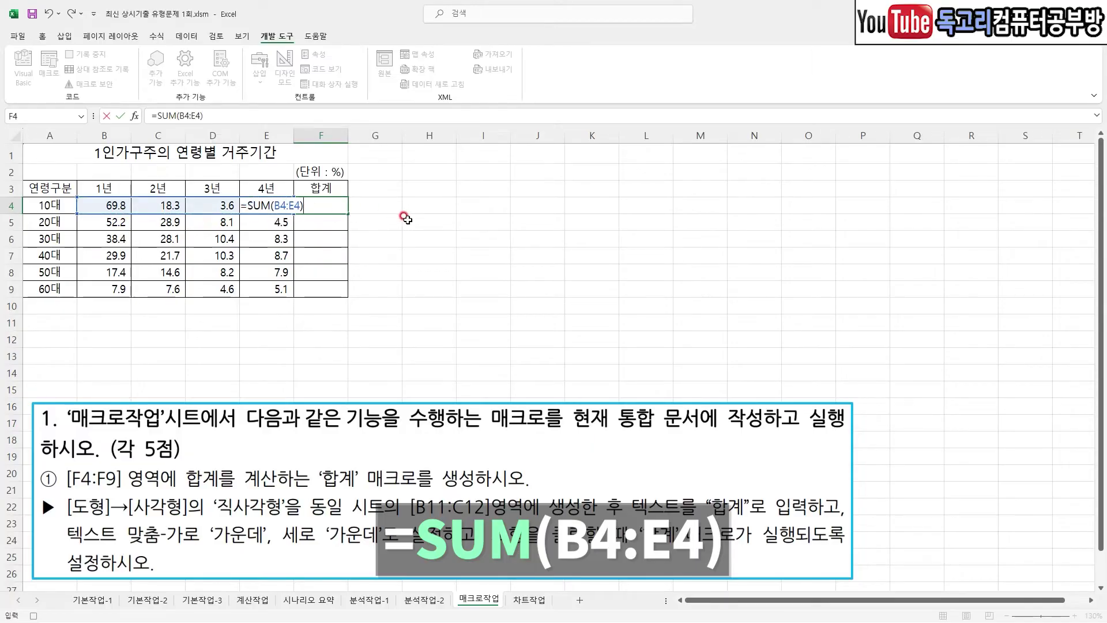
{"action": "key", "text": "Return"}
Fill the F4 sum formula down through F9 and stop recording the macro
{"action": "left_click", "coordinate": [327, 207]}
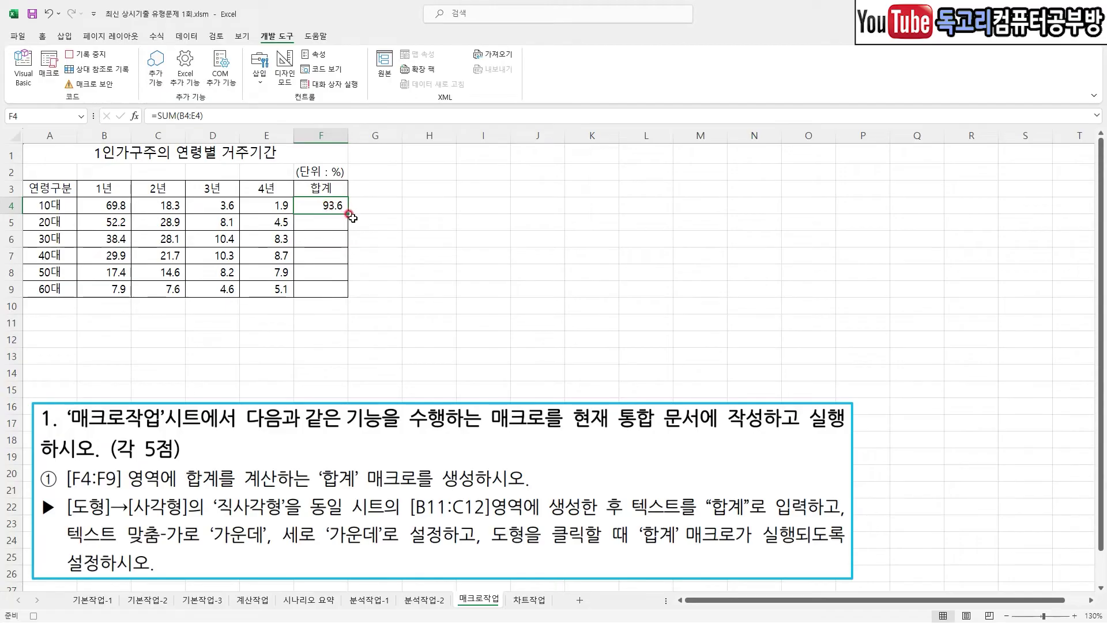
{"action": "mouse_move", "coordinate": [349, 224]}
{"action": "left_mouse_down"}
{"action": "mouse_move", "coordinate": [351, 291]}
{"action": "mouse_move", "coordinate": [373, 279]}
{"action": "left_mouse_up"}
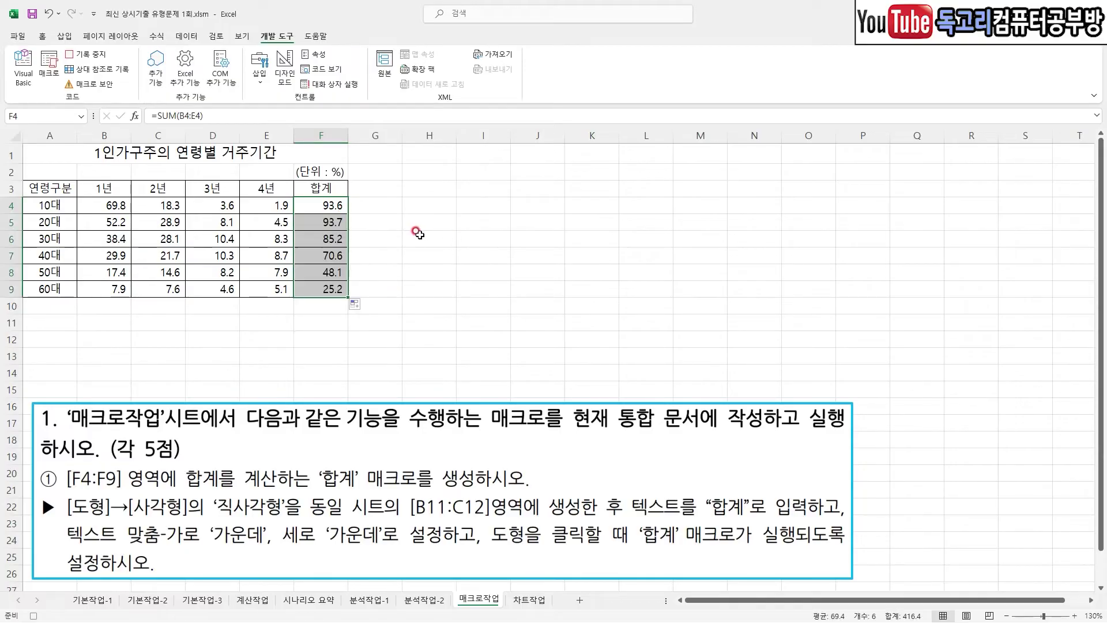
{"action": "left_click", "coordinate": [419, 236]}
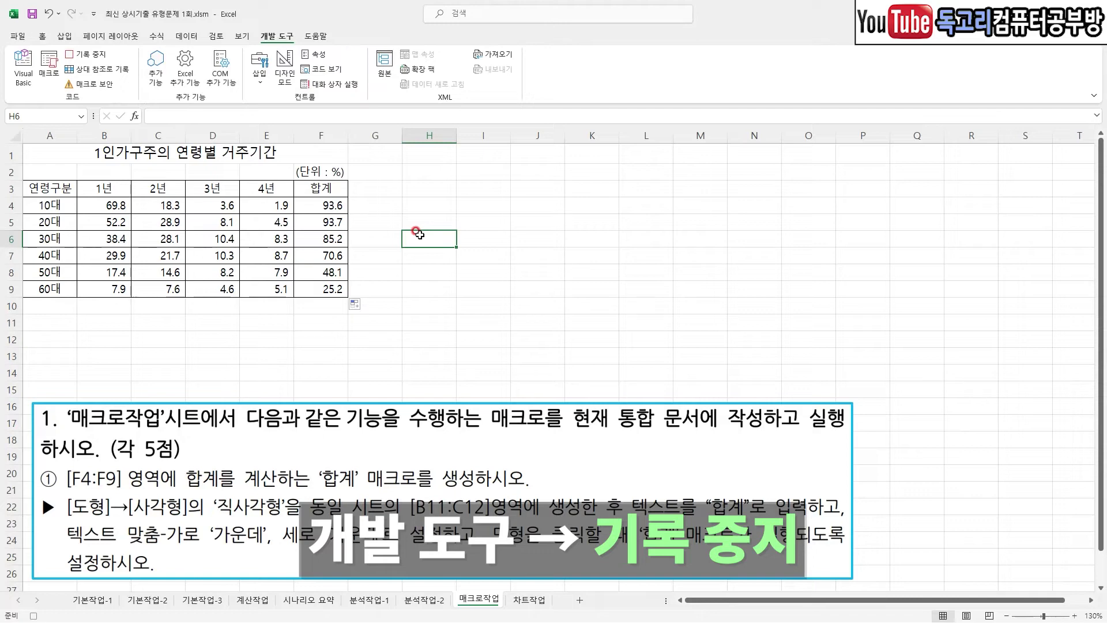
{"action": "mouse_move", "coordinate": [60, 61]}
{"action": "left_mouse_down"}
{"action": "mouse_move", "coordinate": [109, 35]}
{"action": "mouse_move", "coordinate": [94, 73]}
{"action": "left_mouse_up"}
{"action": "mouse_move", "coordinate": [501, 220]}
{"action": "left_mouse_down"}
{"action": "mouse_move", "coordinate": [510, 256]}
{"action": "mouse_move", "coordinate": [539, 233]}
{"action": "left_mouse_up"}
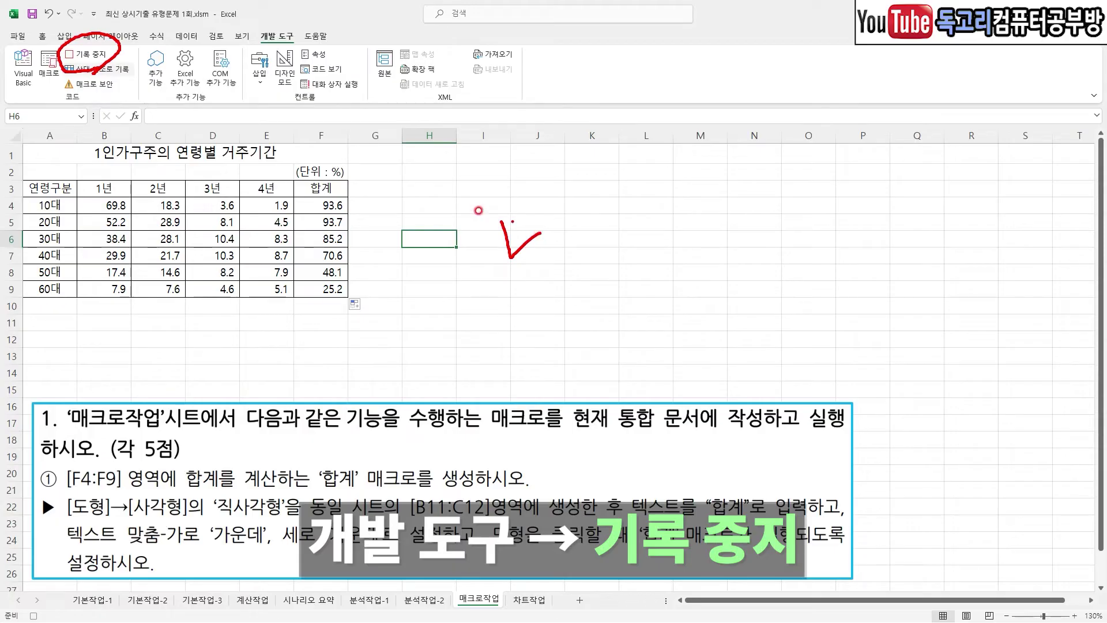
{"action": "mouse_move", "coordinate": [88, 60]}
{"action": "left_mouse_down"}
{"action": "mouse_move", "coordinate": [65, 71]}
{"action": "mouse_move", "coordinate": [64, 39]}
{"action": "mouse_move", "coordinate": [101, 68]}
{"action": "left_mouse_up"}
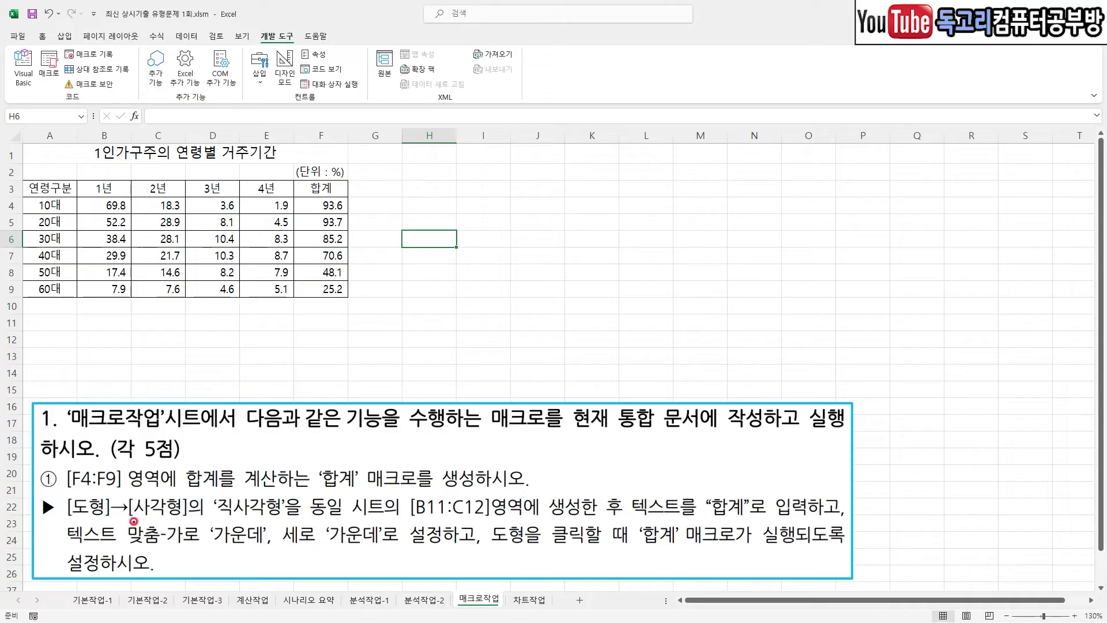
{"action": "left_click_drag", "start_coordinate": [91, 517], "coordinate": [272, 513]}
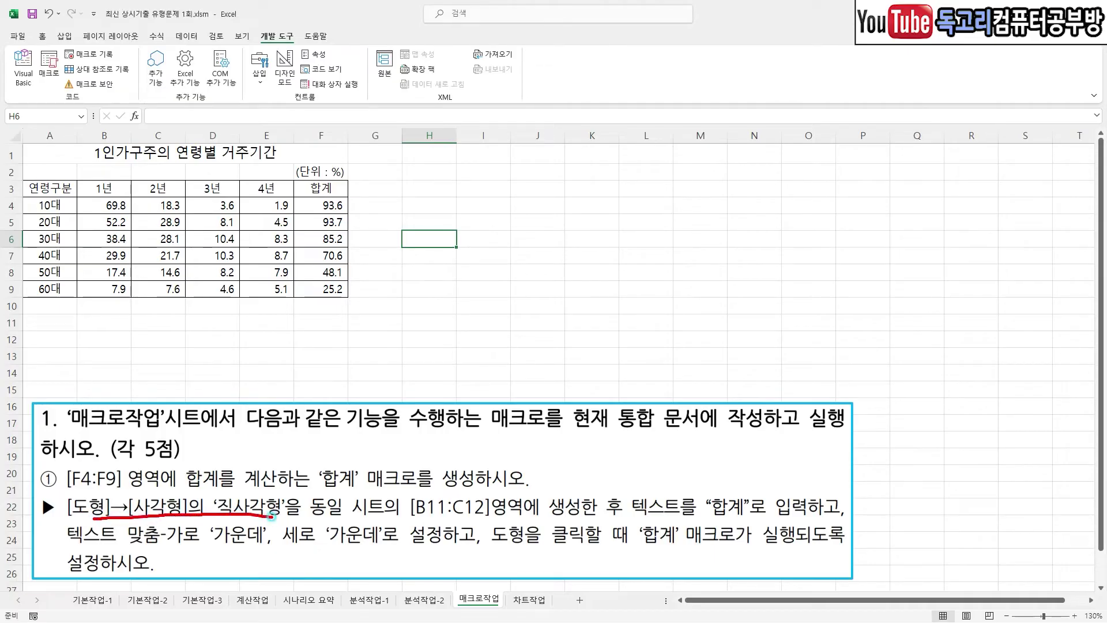
{"action": "left_click_drag", "start_coordinate": [392, 518], "coordinate": [480, 518]}
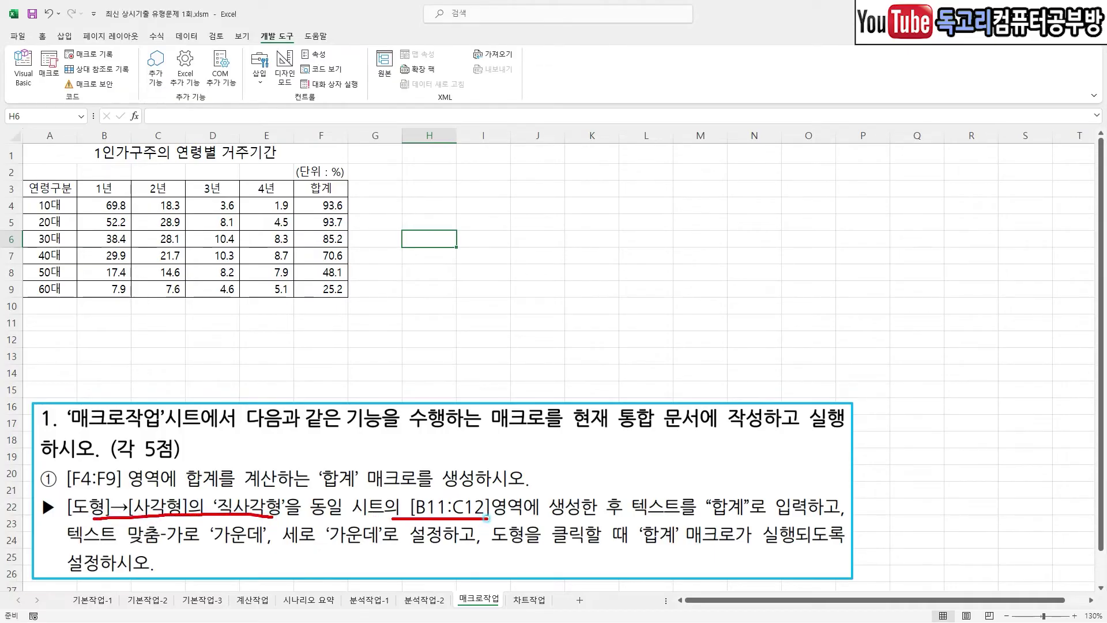
{"action": "mouse_move", "coordinate": [736, 526]}
{"action": "left_mouse_down"}
{"action": "mouse_move", "coordinate": [741, 467]}
{"action": "mouse_move", "coordinate": [747, 537]}
{"action": "left_mouse_up"}
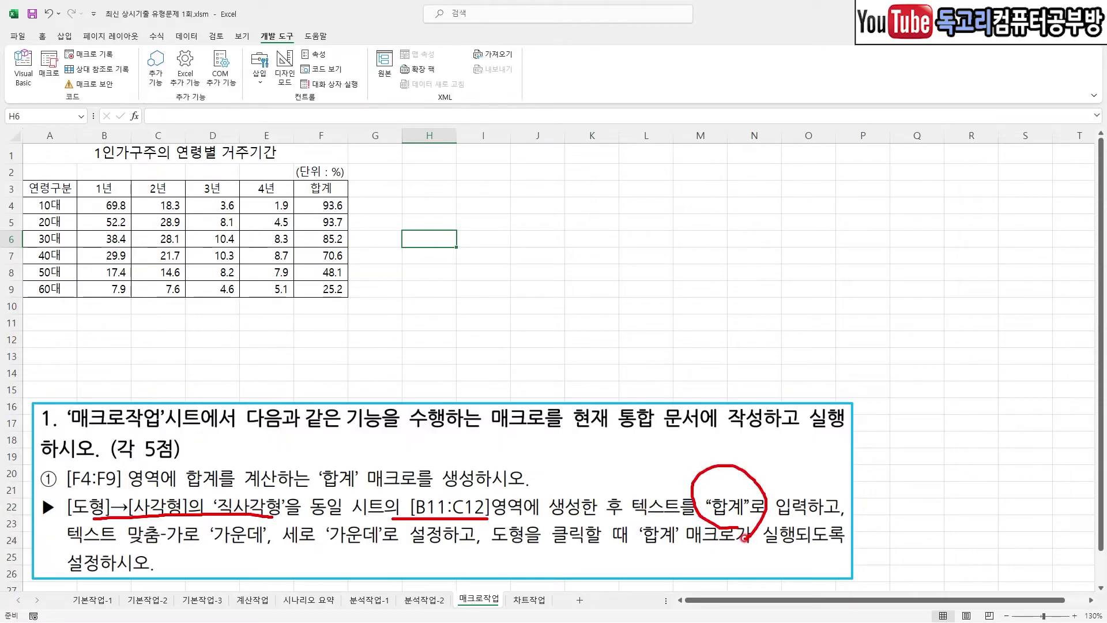
{"action": "left_click_drag", "start_coordinate": [186, 551], "coordinate": [383, 549]}
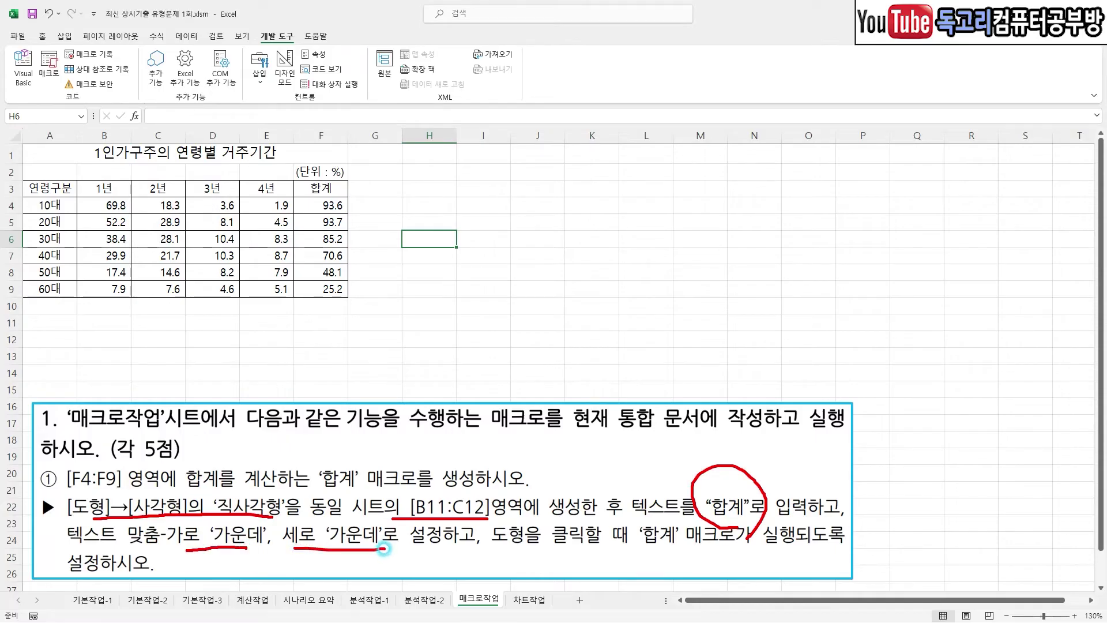
Insert a 직사각형 (rectangle) shape snapped exactly to the cell range B11:C12
{"action": "left_click", "coordinate": [483, 288]}
{"action": "left_click", "coordinate": [64, 36]}
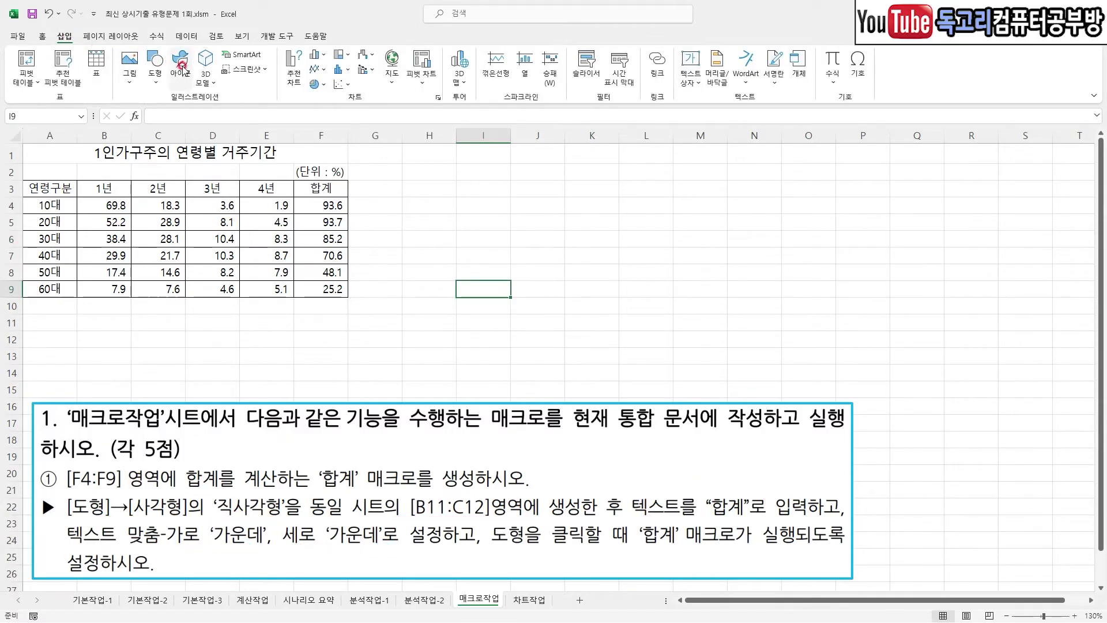
{"action": "left_click", "coordinate": [155, 66]}
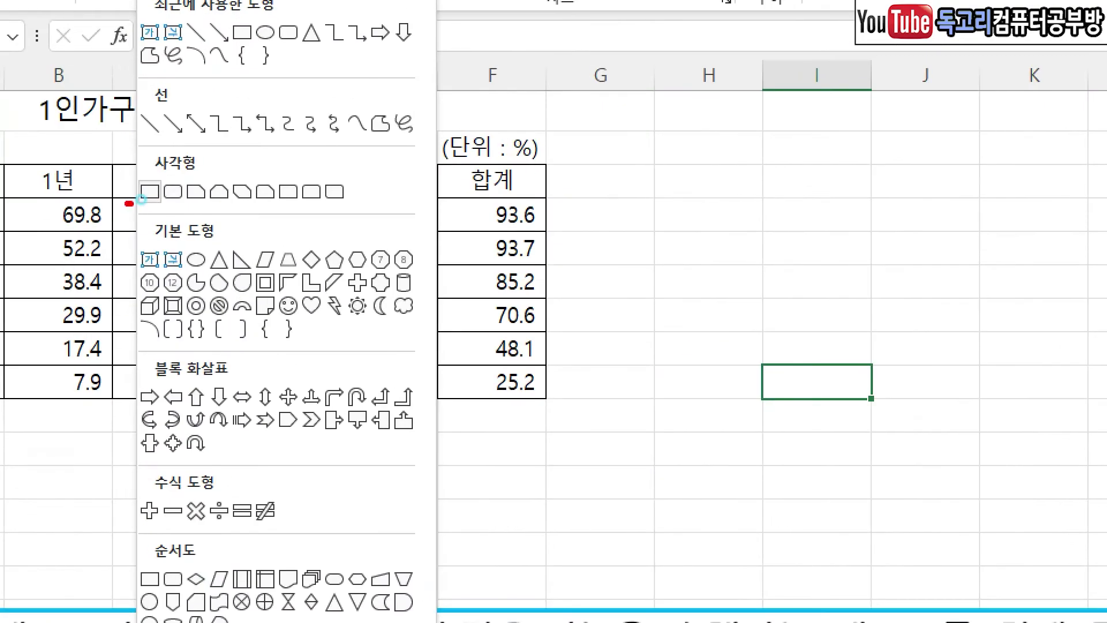
{"action": "left_click", "coordinate": [155, 195]}
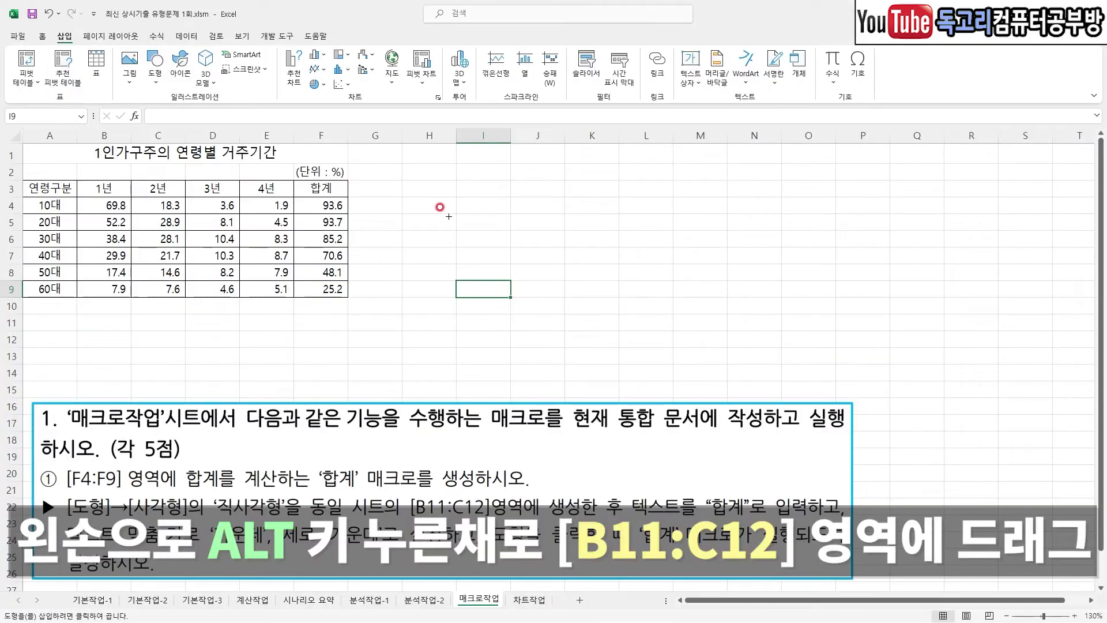
{"action": "key", "text": "alt"}
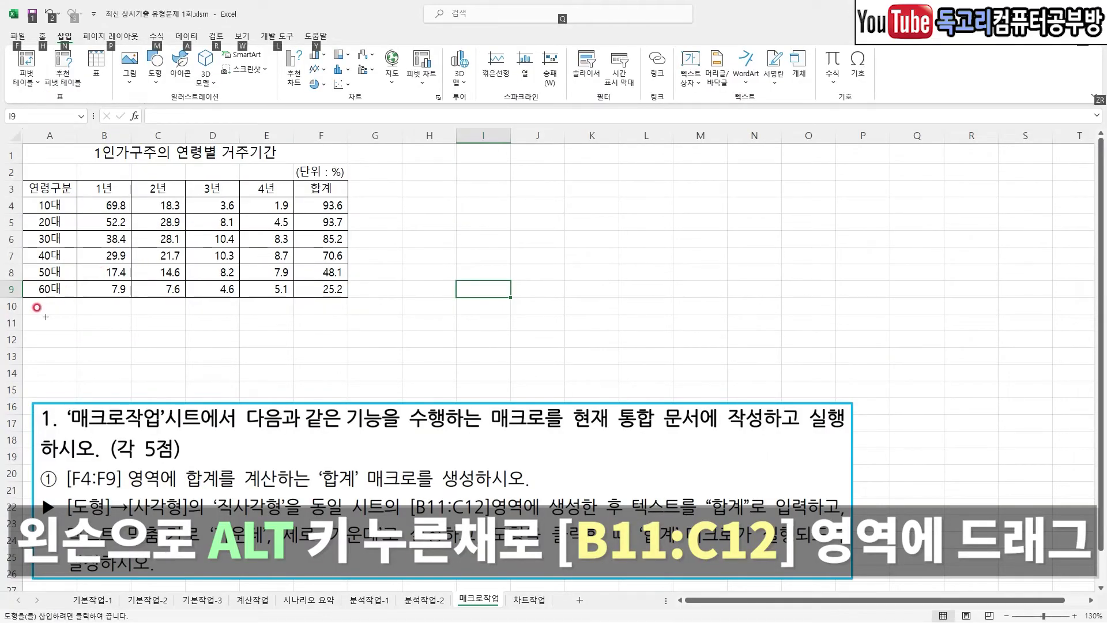
{"action": "left_click_drag", "start_coordinate": [75, 313], "coordinate": [165, 344]}
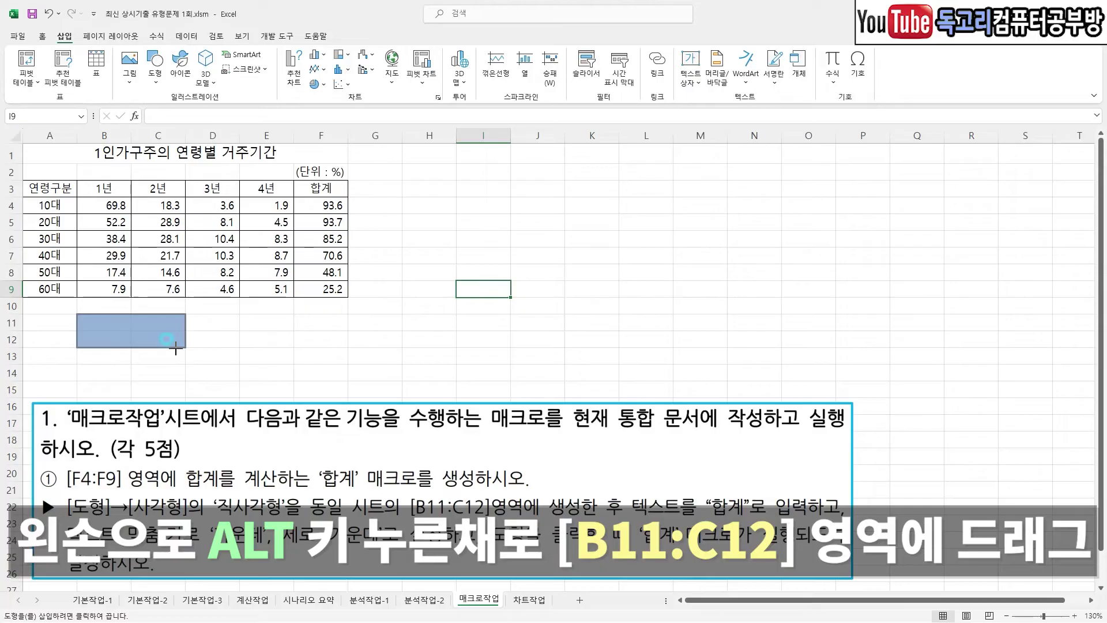
{"action": "left_click_drag", "start_coordinate": [176, 347], "coordinate": [175, 347]}
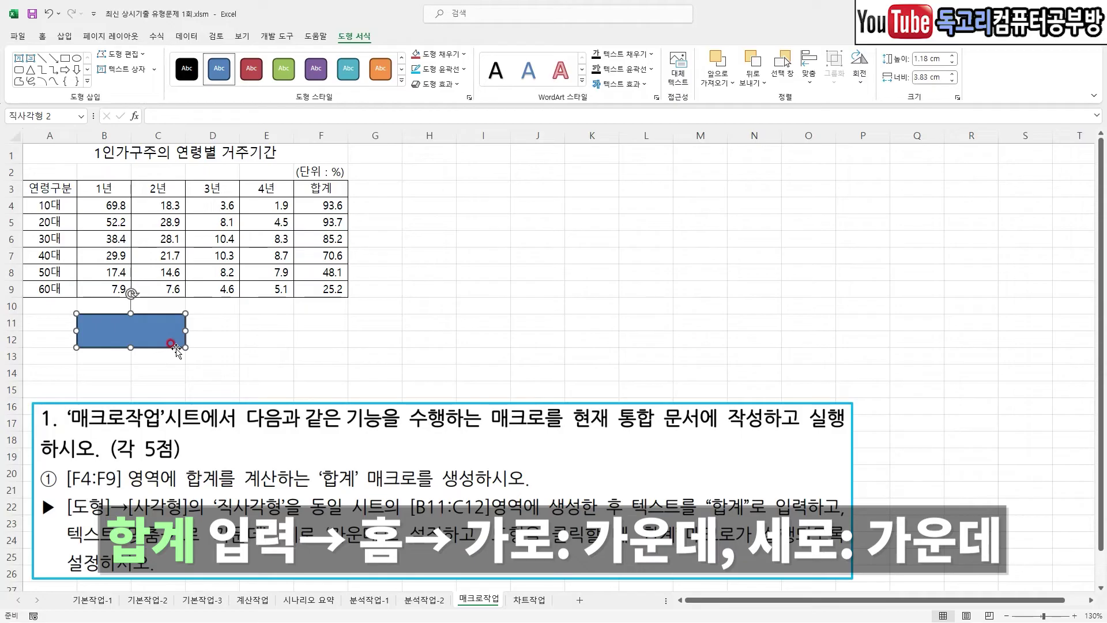
Add the text 합계 to the rectangle and center it both horizontally and vertically
{"action": "type", "text": "합계"}
{"action": "left_click", "coordinate": [42, 36]}
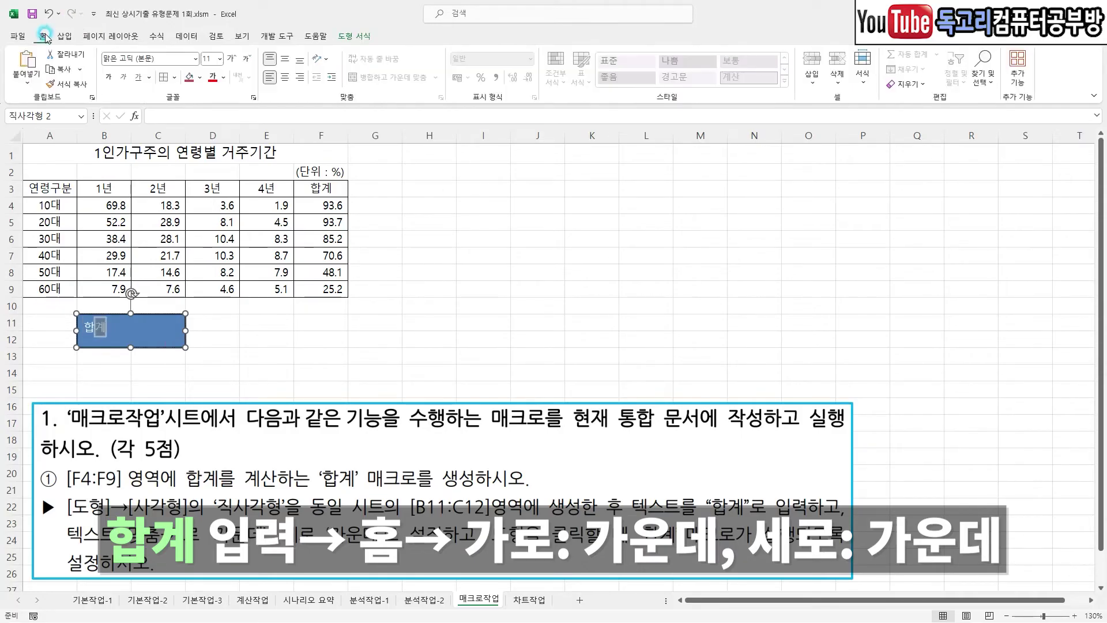
{"action": "left_click", "coordinate": [285, 58]}
{"action": "left_click", "coordinate": [285, 77]}
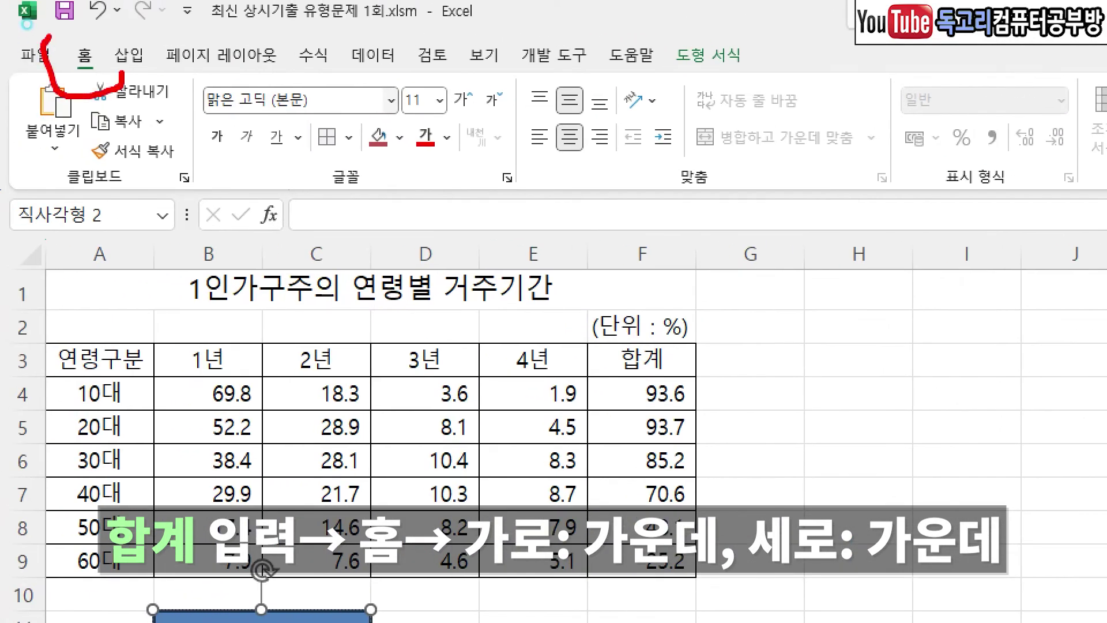
{"action": "left_click_drag", "start_coordinate": [49, 38], "coordinate": [131, 84]}
{"action": "mouse_move", "coordinate": [612, 97]}
{"action": "left_mouse_down"}
{"action": "mouse_move", "coordinate": [571, 122]}
{"action": "mouse_move", "coordinate": [603, 147]}
{"action": "mouse_move", "coordinate": [568, 178]}
{"action": "left_mouse_up"}
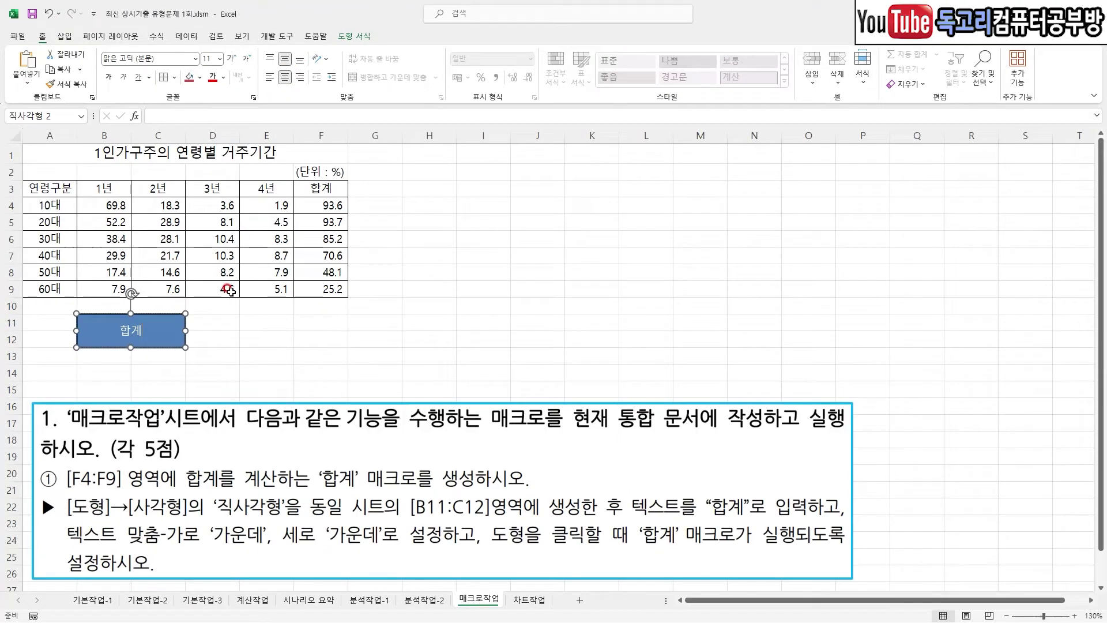
Assign the 합계 macro to the 합계 rectangle and deselect the shape
{"action": "right_click", "coordinate": [155, 334]}
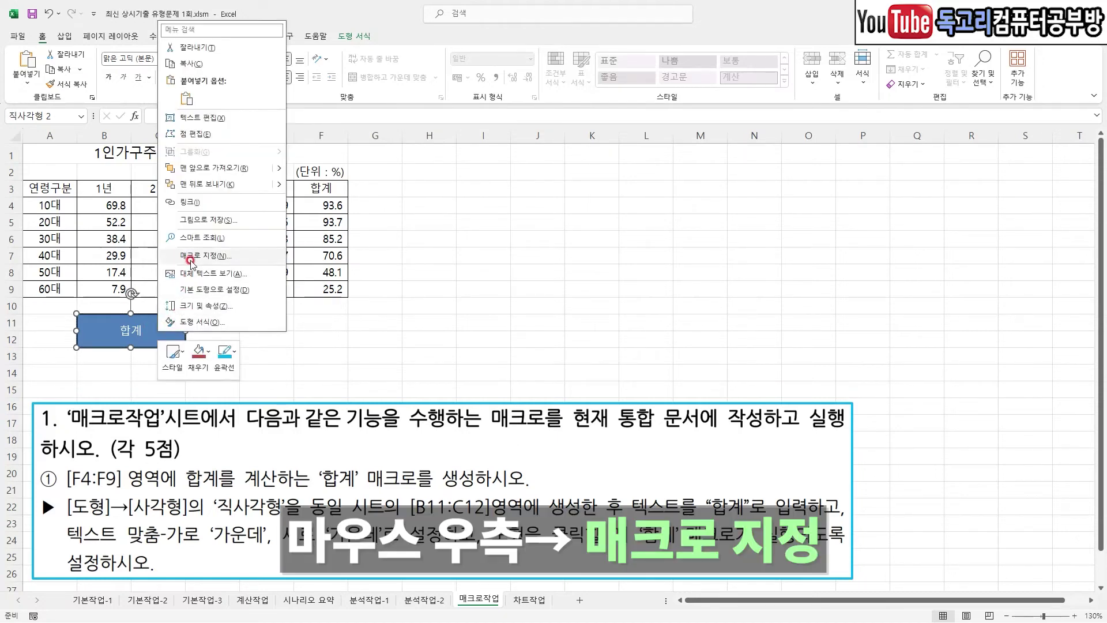
{"action": "mouse_move", "coordinate": [228, 271]}
{"action": "left_mouse_down"}
{"action": "mouse_move", "coordinate": [173, 243]}
{"action": "mouse_move", "coordinate": [226, 269]}
{"action": "left_mouse_up"}
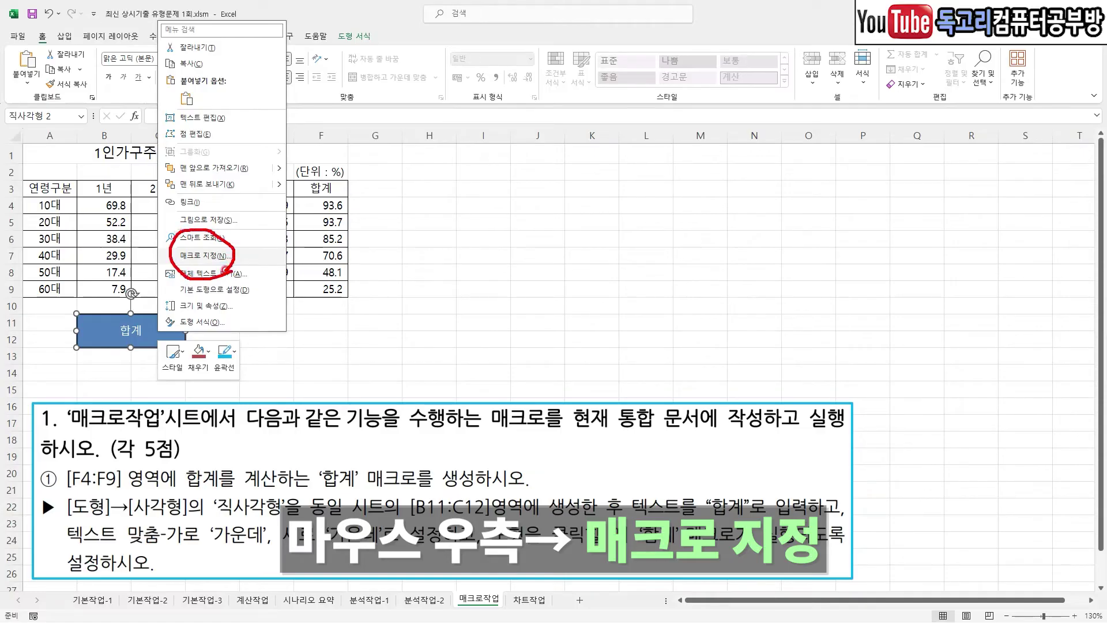
{"action": "left_click", "coordinate": [205, 255]}
{"action": "left_click", "coordinate": [108, 178]}
{"action": "mouse_move", "coordinate": [109, 181]}
{"action": "left_mouse_down"}
{"action": "mouse_move", "coordinate": [107, 199]}
{"action": "mouse_move", "coordinate": [87, 167]}
{"action": "mouse_move", "coordinate": [126, 185]}
{"action": "mouse_move", "coordinate": [122, 199]}
{"action": "left_mouse_up"}
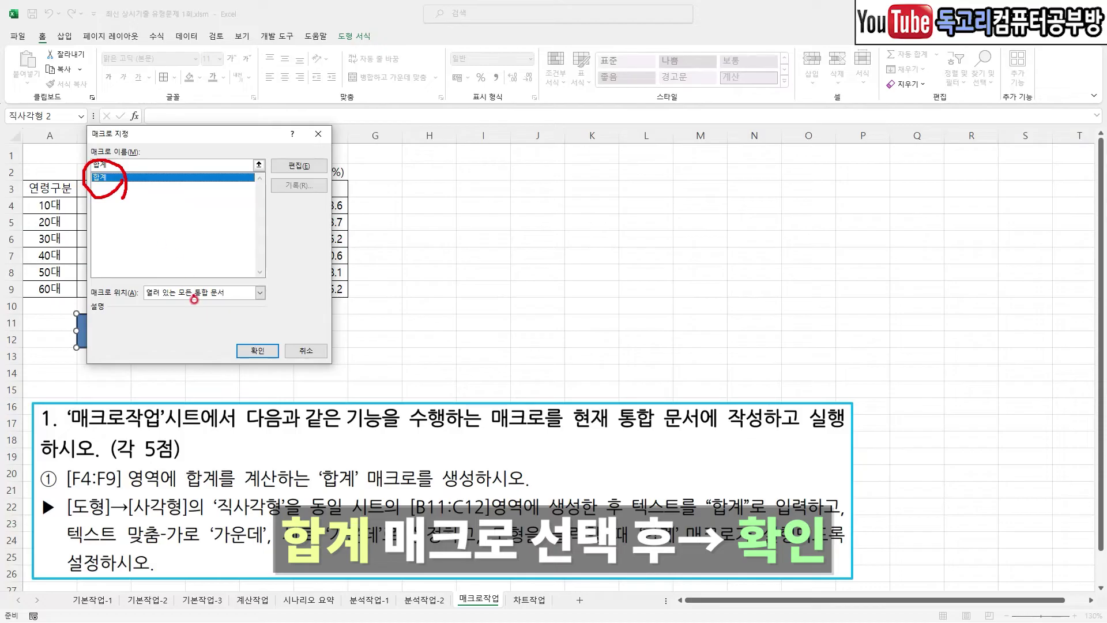
{"action": "mouse_move", "coordinate": [290, 374]}
{"action": "left_mouse_down"}
{"action": "mouse_move", "coordinate": [288, 341]}
{"action": "mouse_move", "coordinate": [275, 383]}
{"action": "left_mouse_up"}
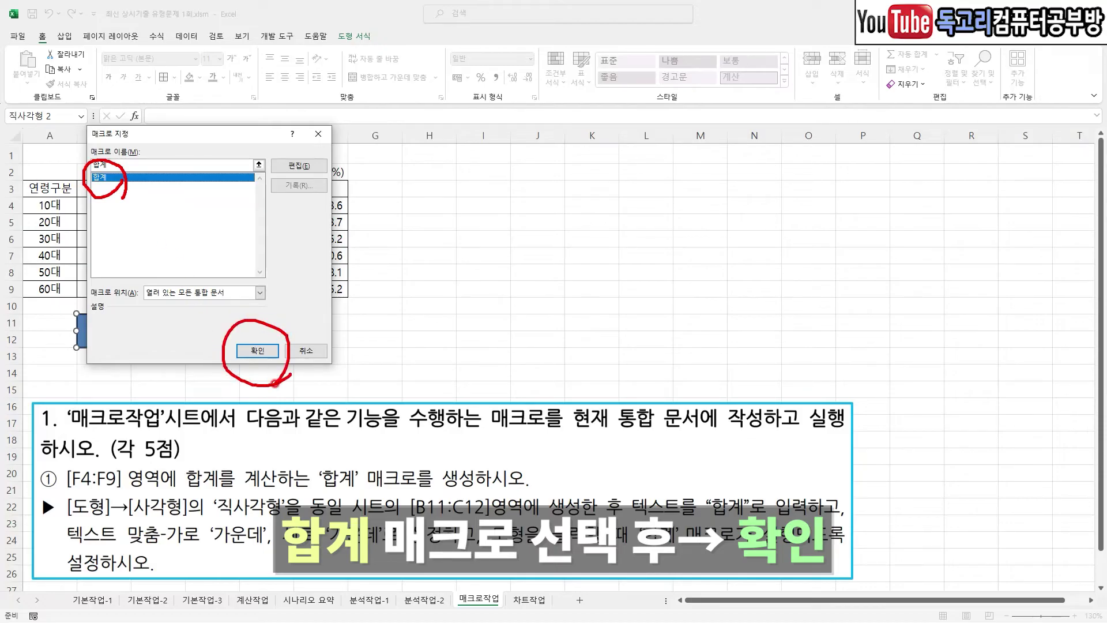
{"action": "left_click", "coordinate": [257, 351]}
{"action": "left_click", "coordinate": [451, 338]}
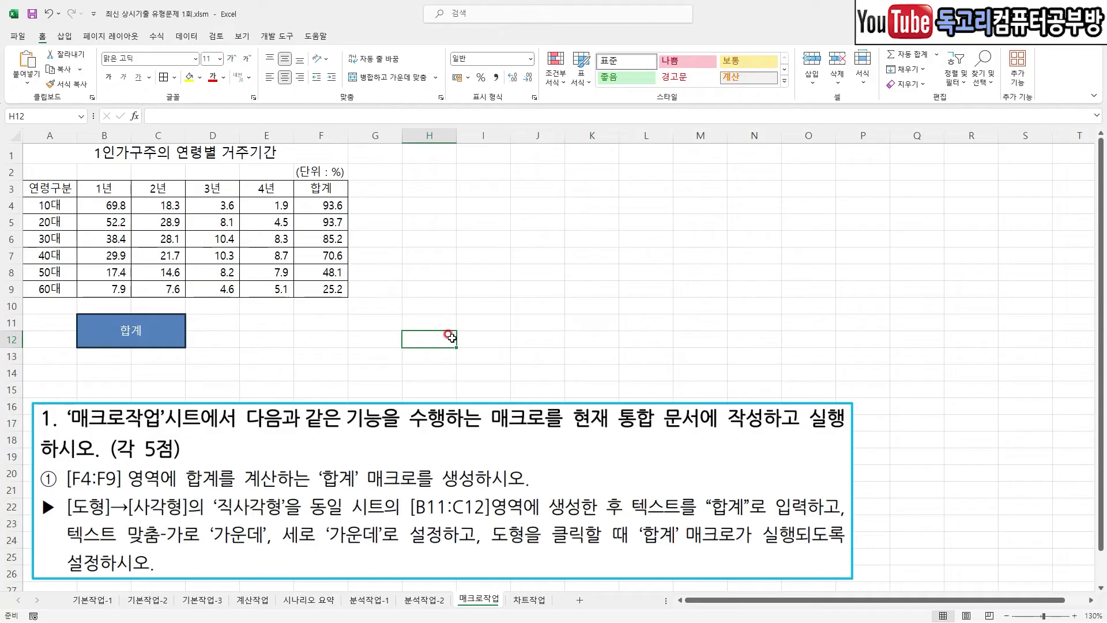
Clear the totals in F4:F9 and run the 합계 macro from its rectangle to recalculate them
{"action": "left_click_drag", "start_coordinate": [326, 208], "coordinate": [323, 283]}
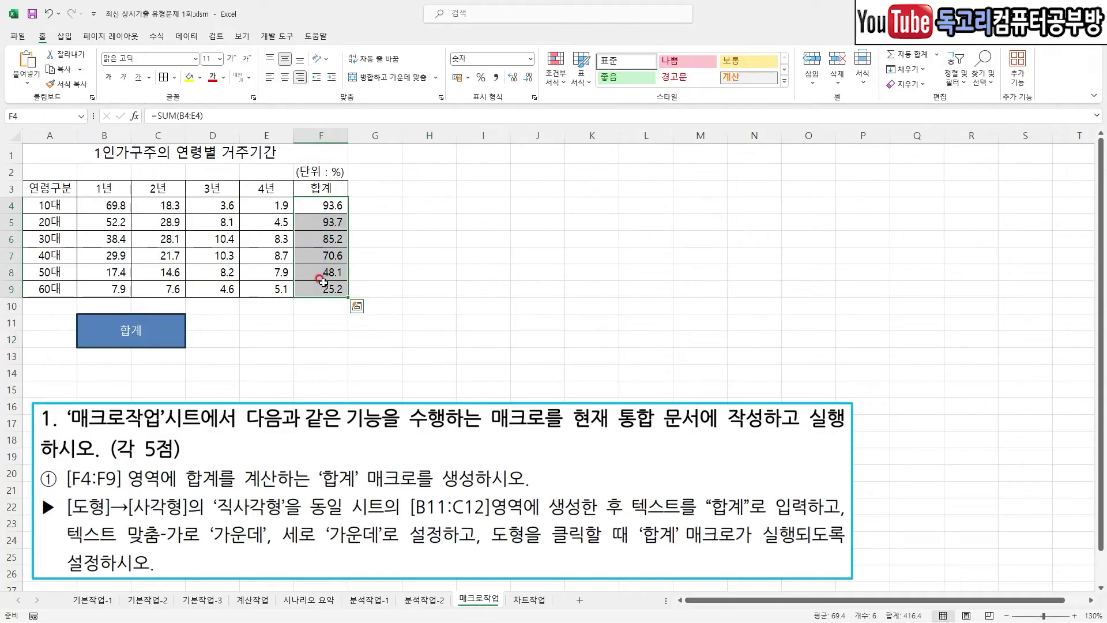
{"action": "key", "text": "Delete"}
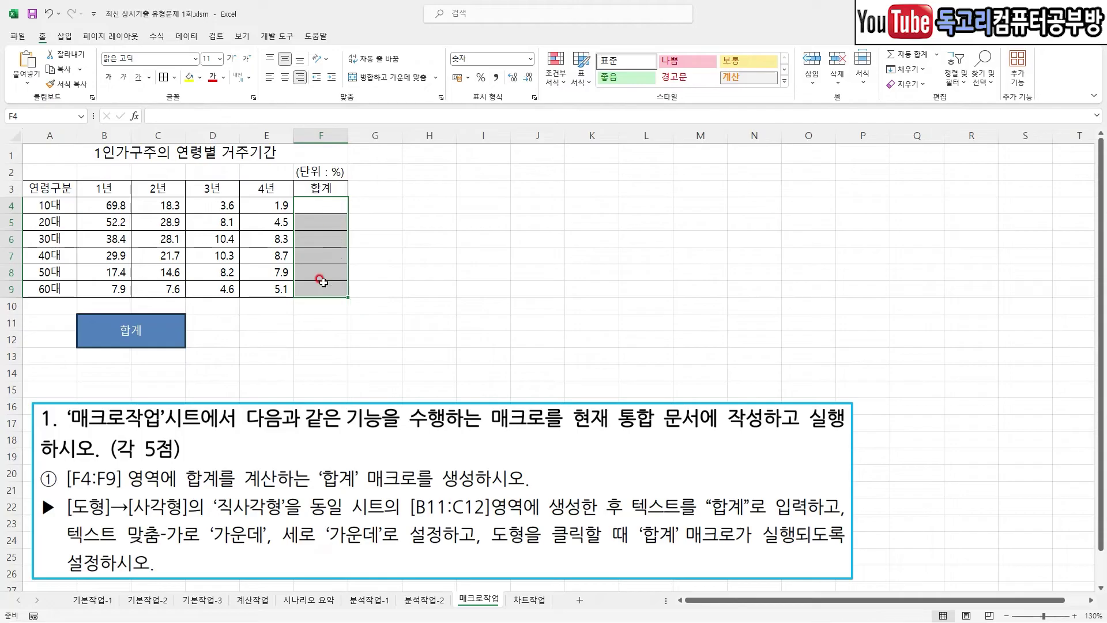
{"action": "left_click", "coordinate": [405, 288]}
{"action": "mouse_move", "coordinate": [196, 360]}
{"action": "left_mouse_down"}
{"action": "mouse_move", "coordinate": [52, 349]}
{"action": "mouse_move", "coordinate": [173, 372]}
{"action": "left_mouse_up"}
{"action": "mouse_move", "coordinate": [327, 205]}
{"action": "left_mouse_down"}
{"action": "mouse_move", "coordinate": [308, 325]}
{"action": "mouse_move", "coordinate": [339, 295]}
{"action": "left_mouse_up"}
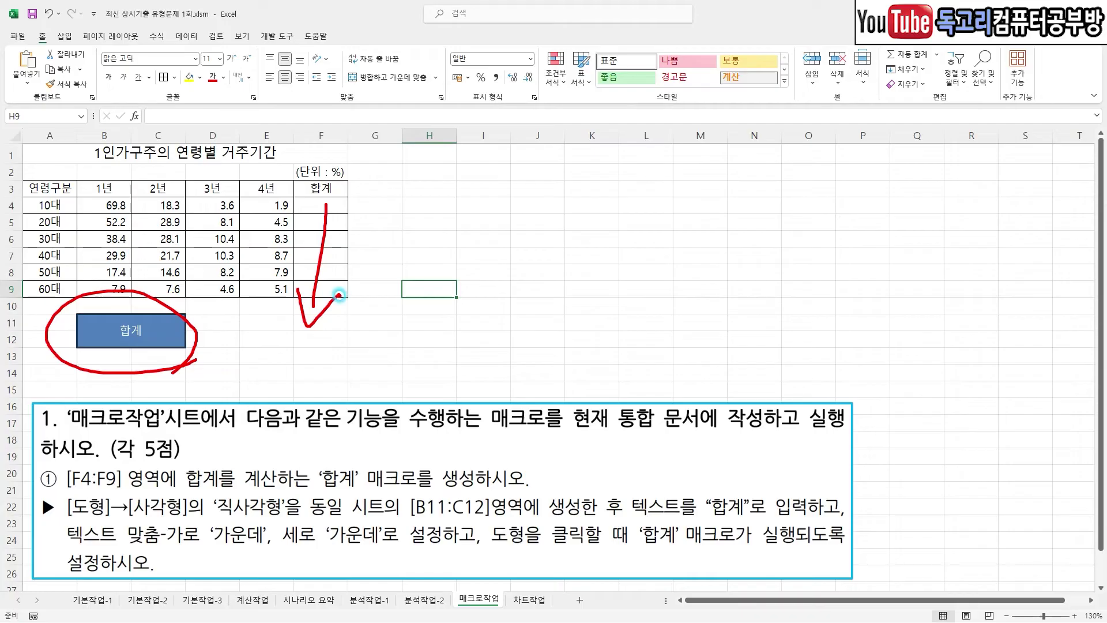
{"action": "key", "text": "Escape"}
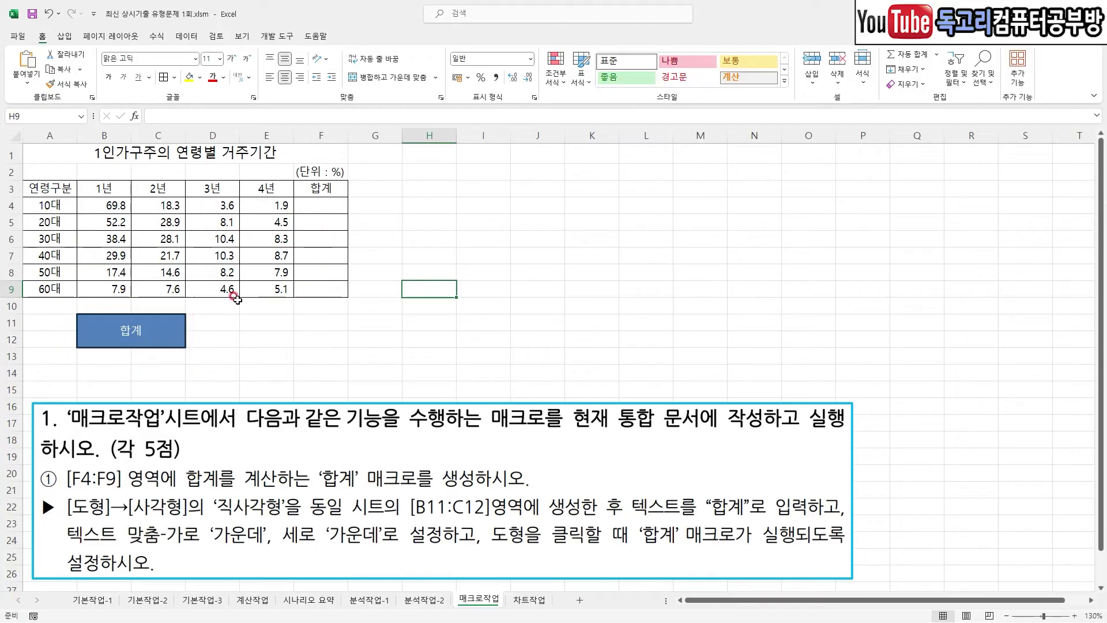
{"action": "left_click", "coordinate": [175, 331]}
{"action": "left_click", "coordinate": [425, 311]}
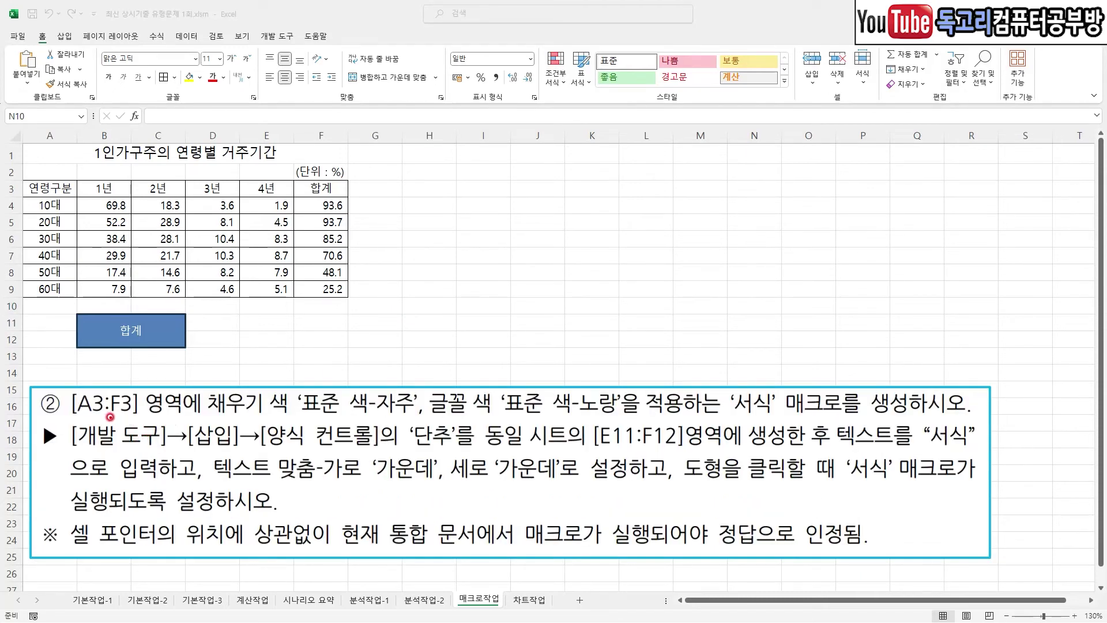
{"action": "left_click_drag", "start_coordinate": [83, 414], "coordinate": [132, 415]}
{"action": "left_click_drag", "start_coordinate": [208, 415], "coordinate": [423, 420]}
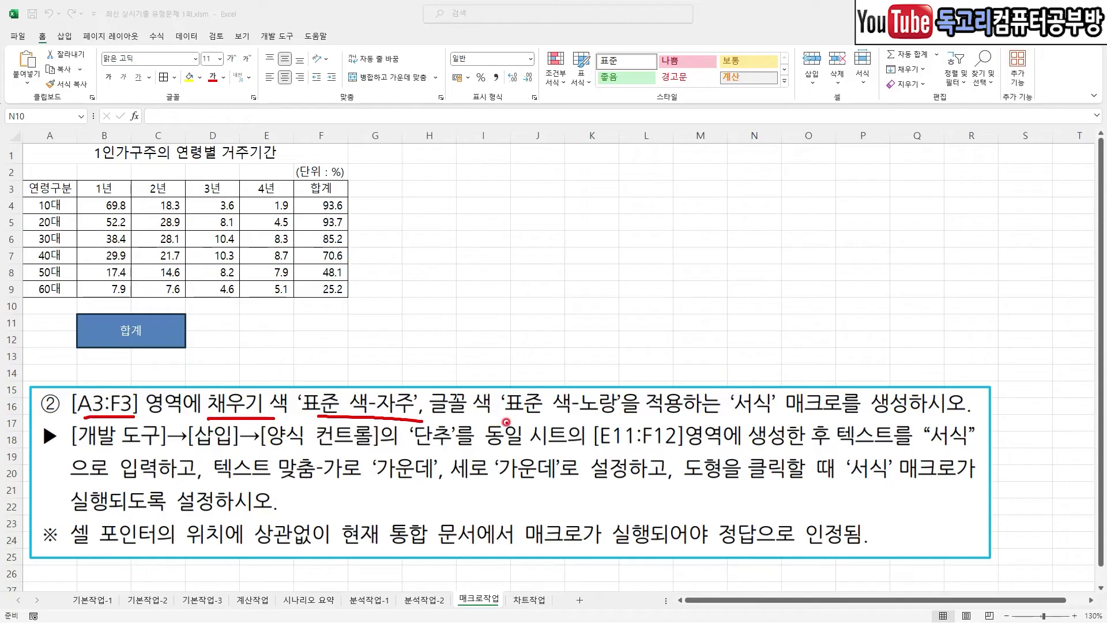
{"action": "left_click_drag", "start_coordinate": [514, 420], "coordinate": [637, 419]}
{"action": "mouse_move", "coordinate": [777, 424]}
{"action": "left_mouse_down"}
{"action": "mouse_move", "coordinate": [718, 377]}
{"action": "mouse_move", "coordinate": [795, 404]}
{"action": "mouse_move", "coordinate": [787, 427]}
{"action": "left_mouse_up"}
{"action": "key", "text": "Escape"}
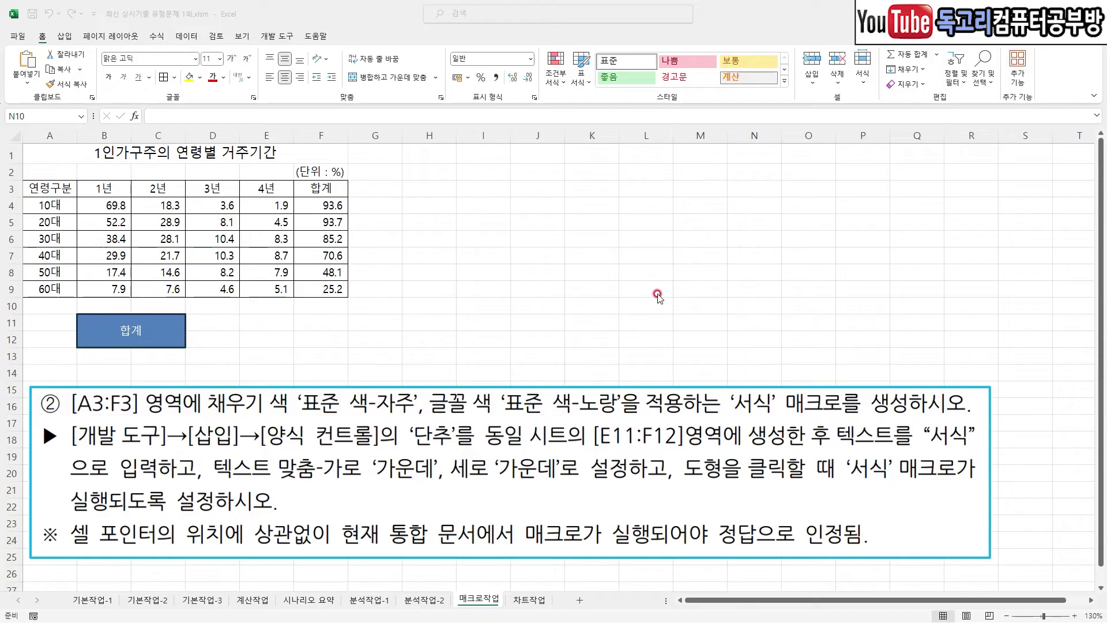
Start recording a new macro named 서식, stored in the current workbook (현재 통합 문서)
{"action": "left_click", "coordinate": [631, 274]}
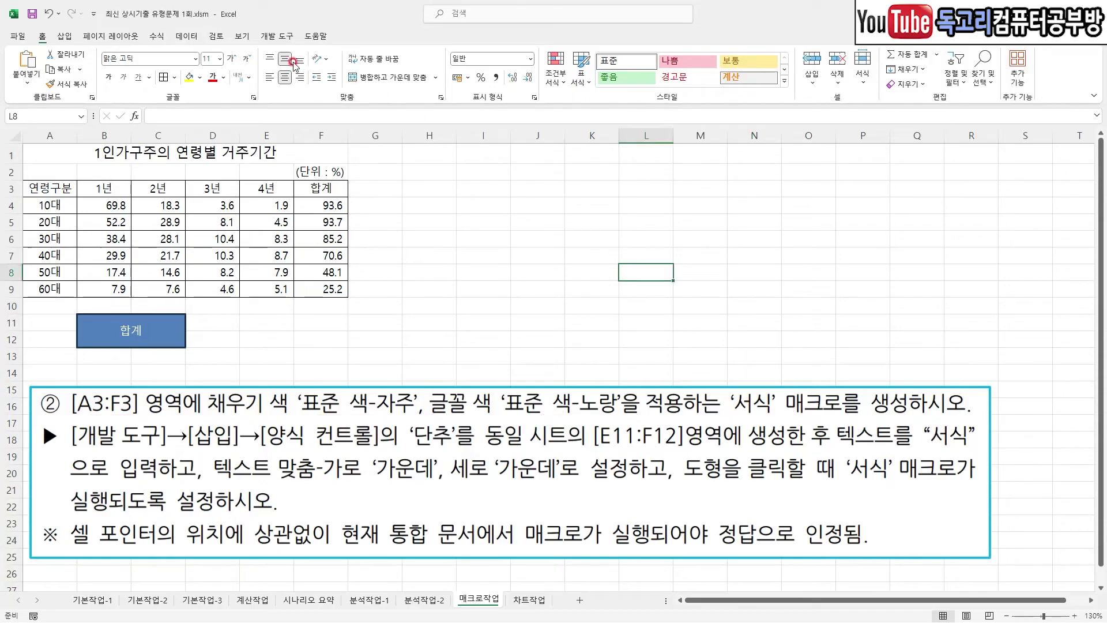
{"action": "left_click", "coordinate": [277, 36]}
{"action": "mouse_move", "coordinate": [114, 61]}
{"action": "left_mouse_down"}
{"action": "mouse_move", "coordinate": [65, 65]}
{"action": "mouse_move", "coordinate": [115, 41]}
{"action": "left_mouse_up"}
{"action": "key", "text": "Escape"}
{"action": "left_click", "coordinate": [89, 54]}
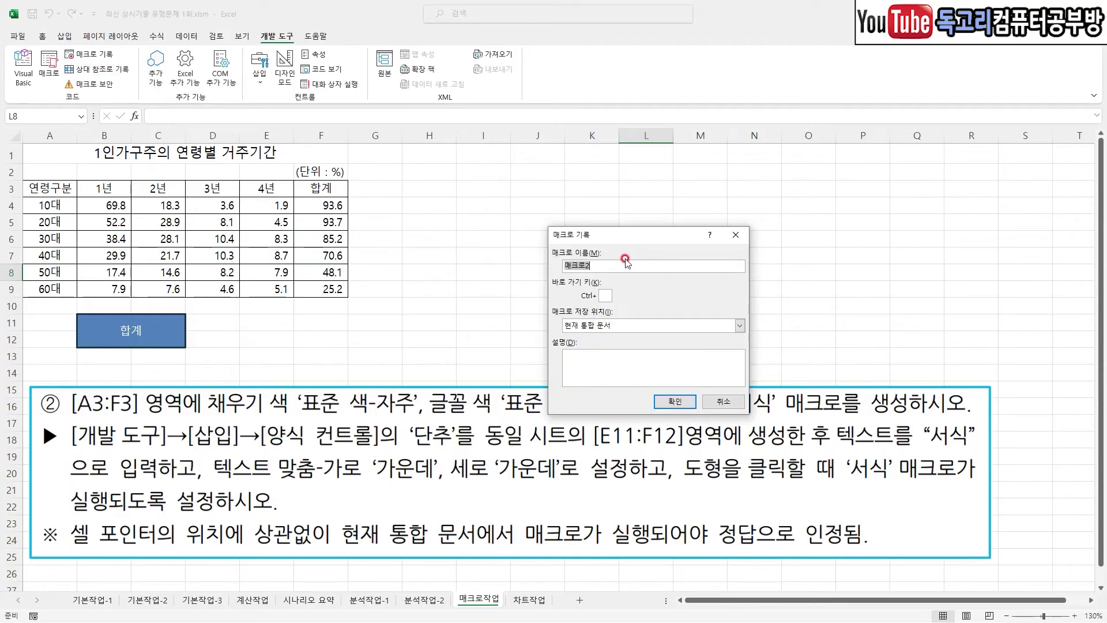
{"action": "type", "text": "ㅅ"}
{"action": "mouse_move", "coordinate": [702, 409]}
{"action": "left_mouse_down"}
{"action": "mouse_move", "coordinate": [651, 425]}
{"action": "mouse_move", "coordinate": [704, 390]}
{"action": "left_mouse_up"}
{"action": "key", "text": "Escape"}
{"action": "left_click", "coordinate": [675, 401]}
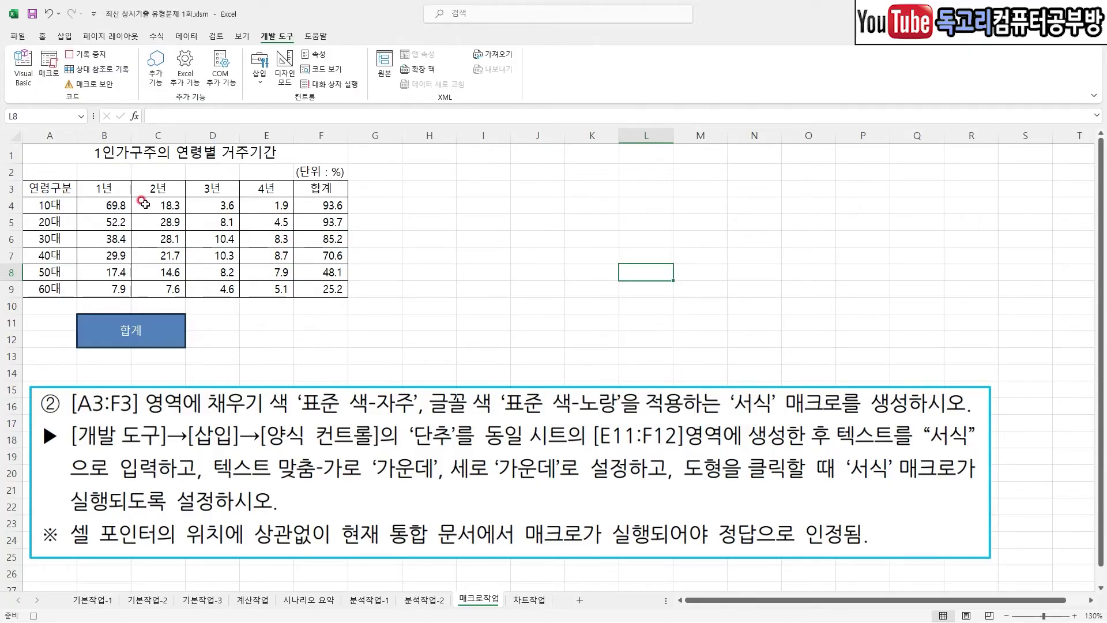
Format the header cells A3:F3 with the standard purple (자주) fill and the standard yellow (노랑) font colour
{"action": "left_click_drag", "start_coordinate": [65, 190], "coordinate": [319, 189]}
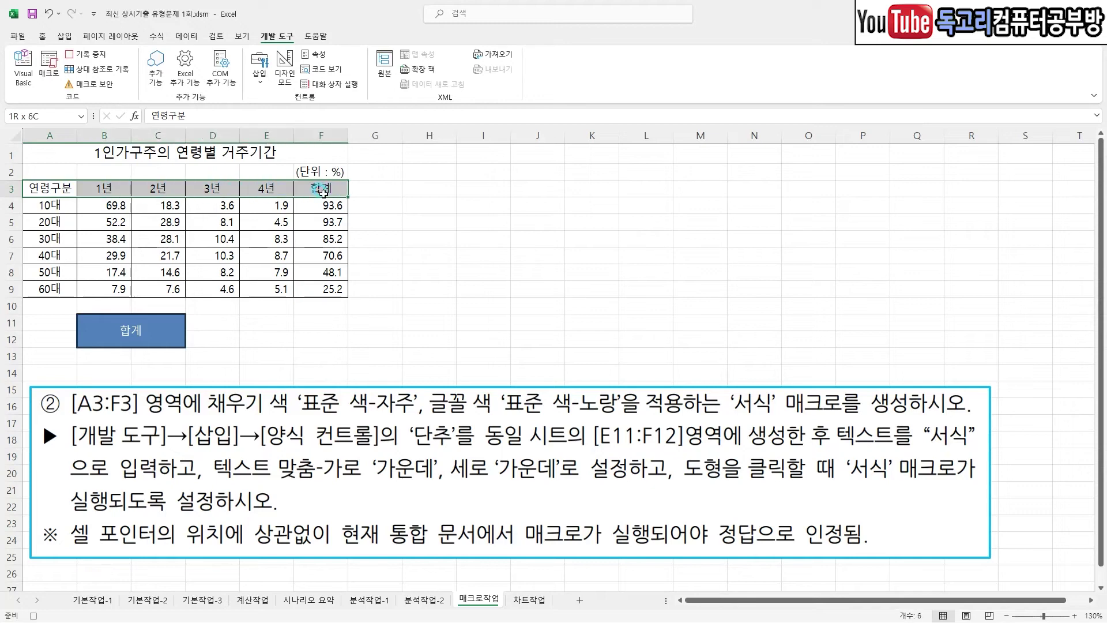
{"action": "left_click", "coordinate": [46, 37]}
{"action": "left_click", "coordinate": [199, 78]}
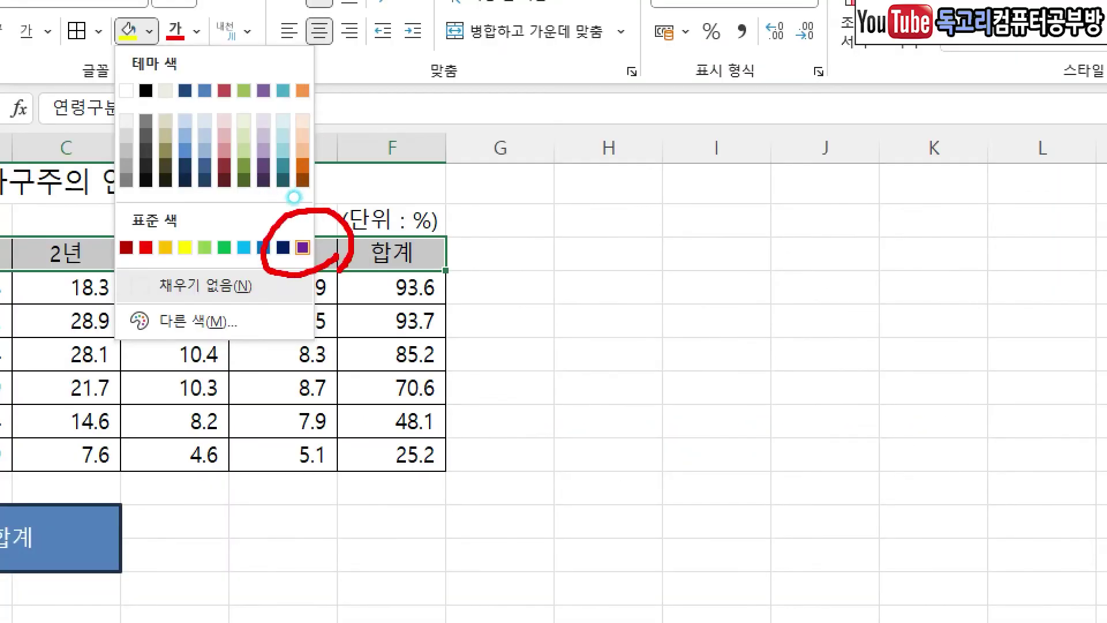
{"action": "left_click", "coordinate": [303, 247]}
{"action": "left_click", "coordinate": [197, 31]}
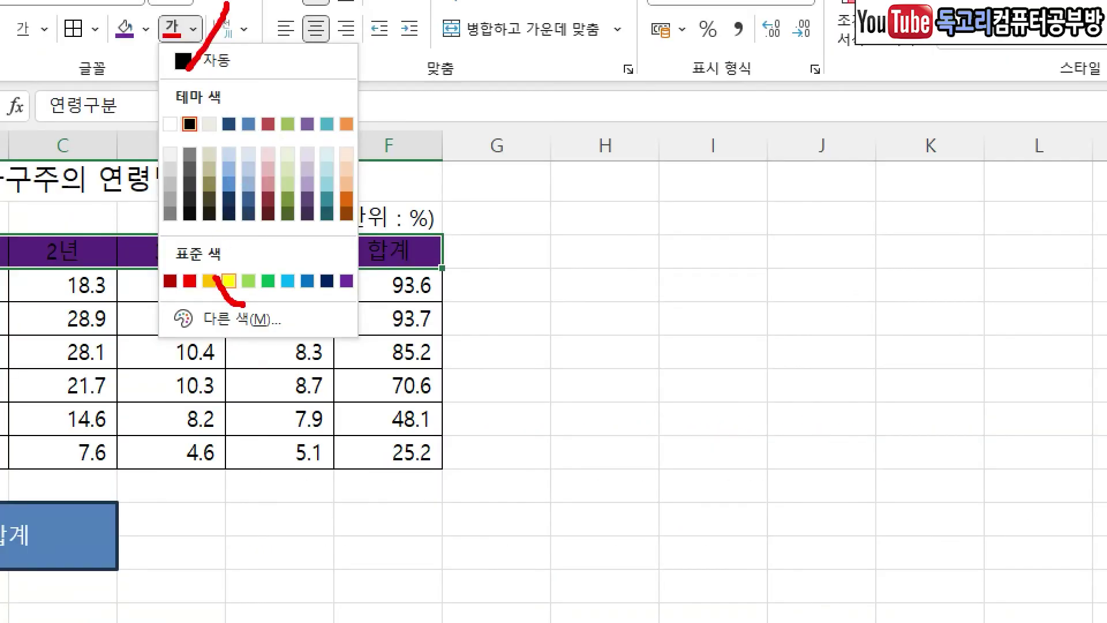
{"action": "left_click", "coordinate": [229, 281]}
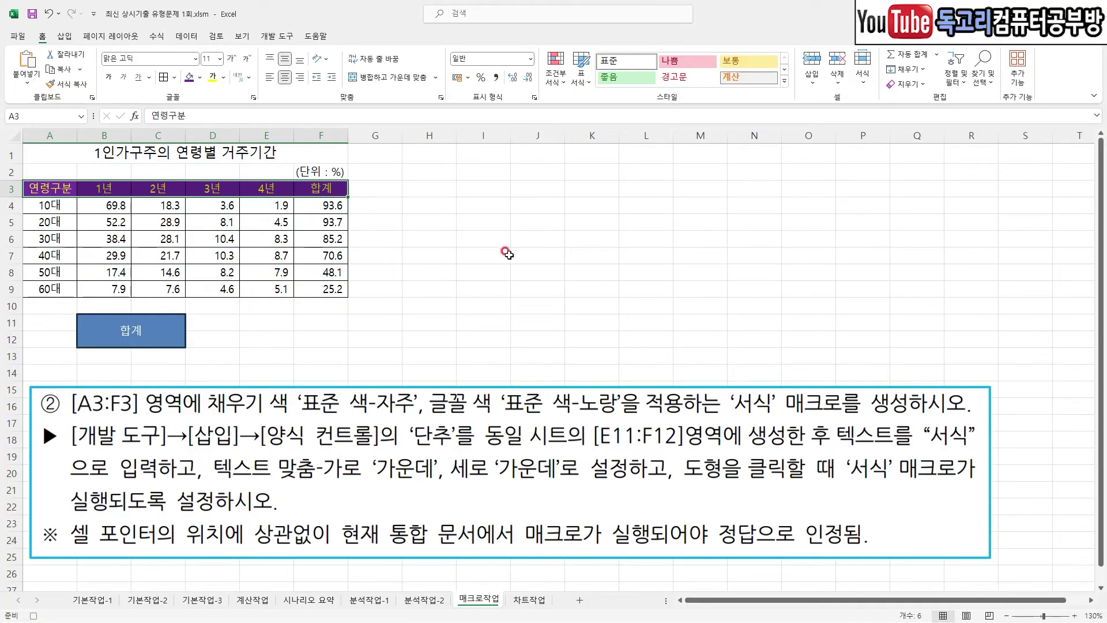
Deselect the header range and stop recording the 서식 macro
{"action": "left_click", "coordinate": [511, 267]}
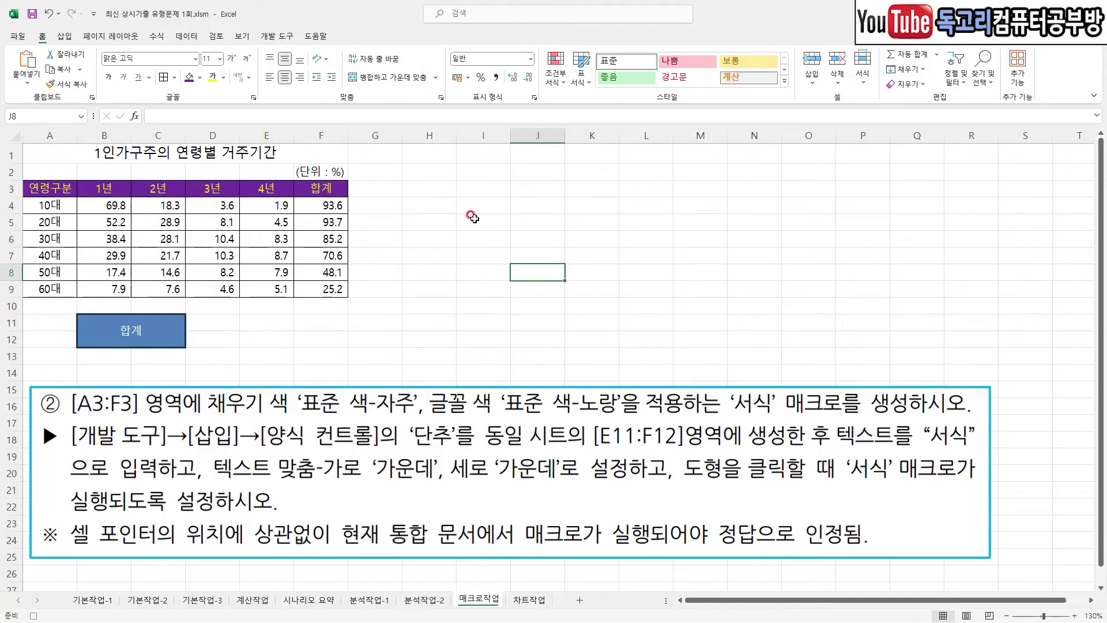
{"action": "left_click", "coordinate": [288, 38]}
{"action": "mouse_move", "coordinate": [269, 57]}
{"action": "left_mouse_down"}
{"action": "mouse_move", "coordinate": [298, 22]}
{"action": "mouse_move", "coordinate": [293, 55]}
{"action": "left_mouse_up"}
{"action": "mouse_move", "coordinate": [112, 60]}
{"action": "left_mouse_down"}
{"action": "mouse_move", "coordinate": [69, 50]}
{"action": "mouse_move", "coordinate": [120, 67]}
{"action": "left_mouse_up"}
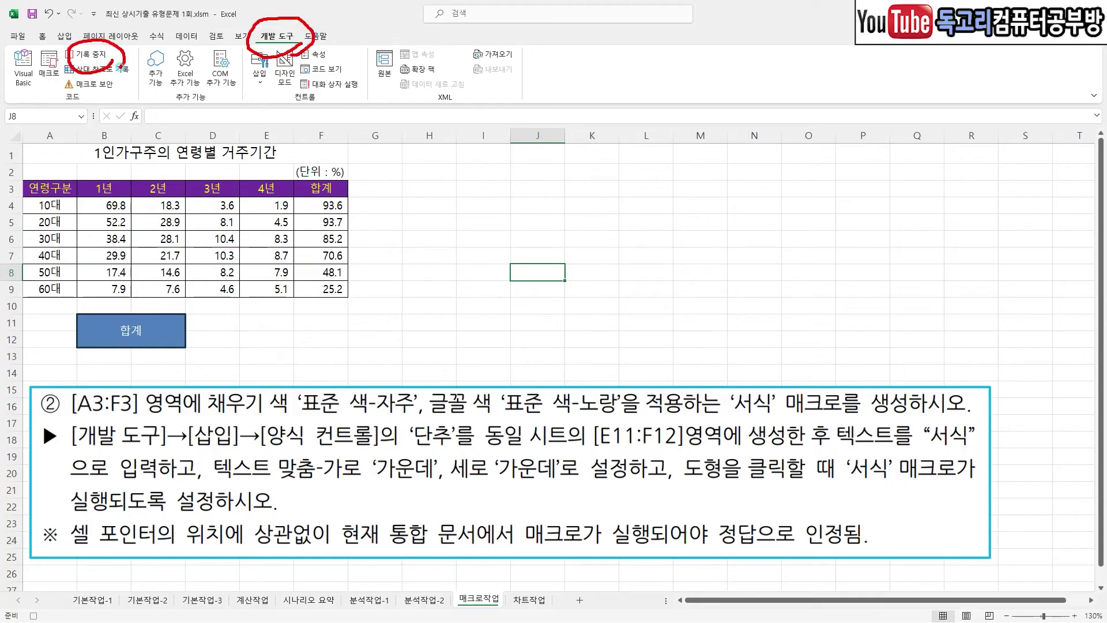
{"action": "key", "text": "Escape"}
{"action": "left_click", "coordinate": [95, 54]}
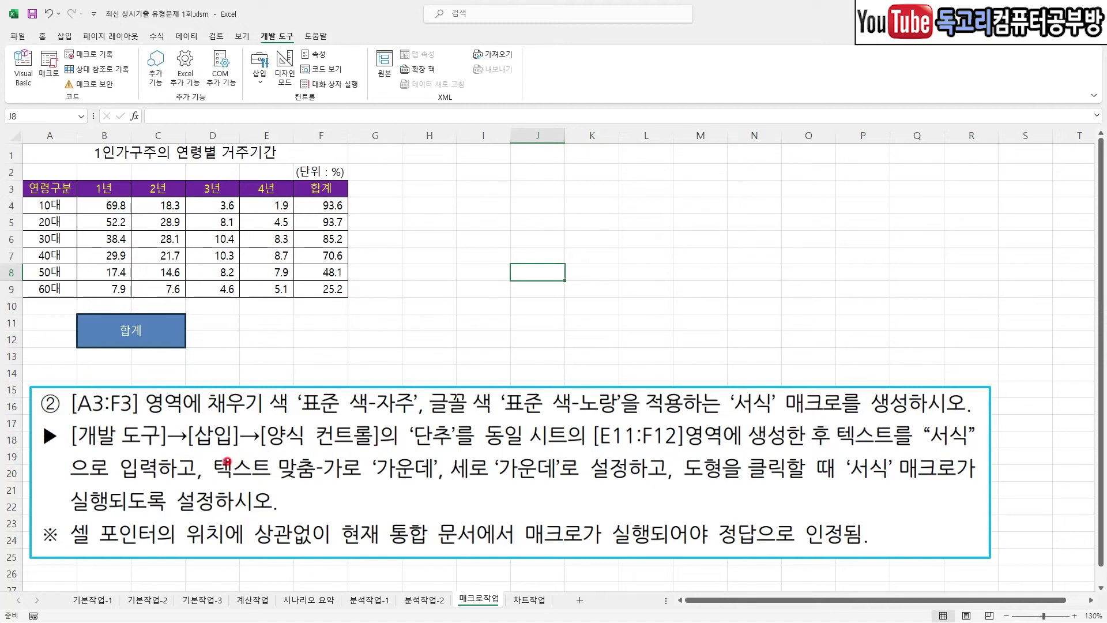
{"action": "left_click_drag", "start_coordinate": [95, 453], "coordinate": [314, 453]}
{"action": "left_click_drag", "start_coordinate": [415, 459], "coordinate": [464, 453]}
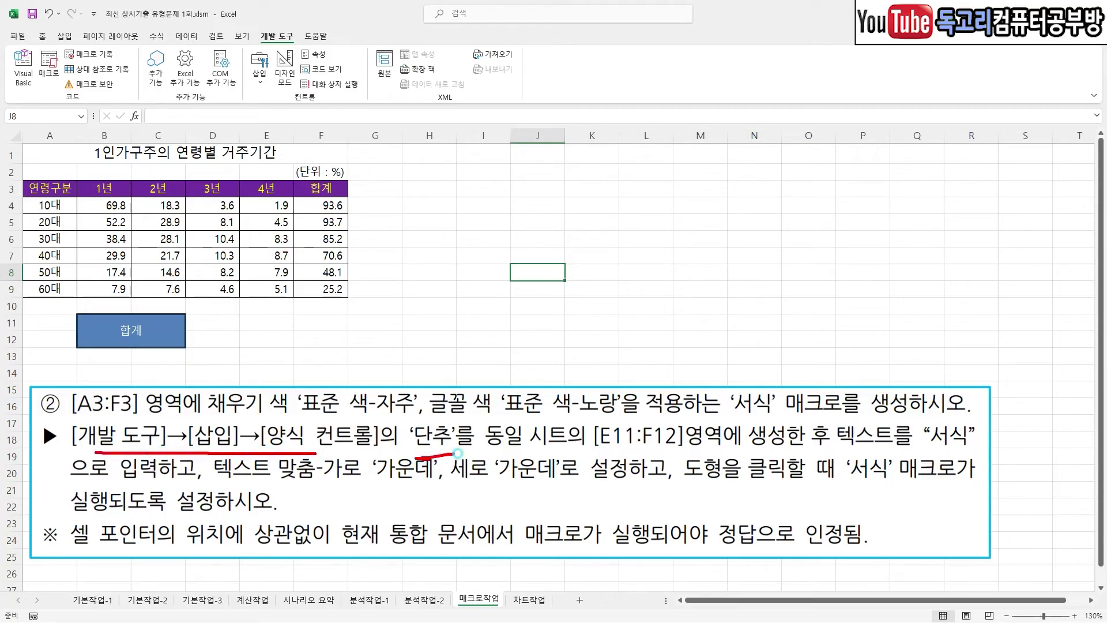
{"action": "left_click_drag", "start_coordinate": [593, 453], "coordinate": [704, 455]}
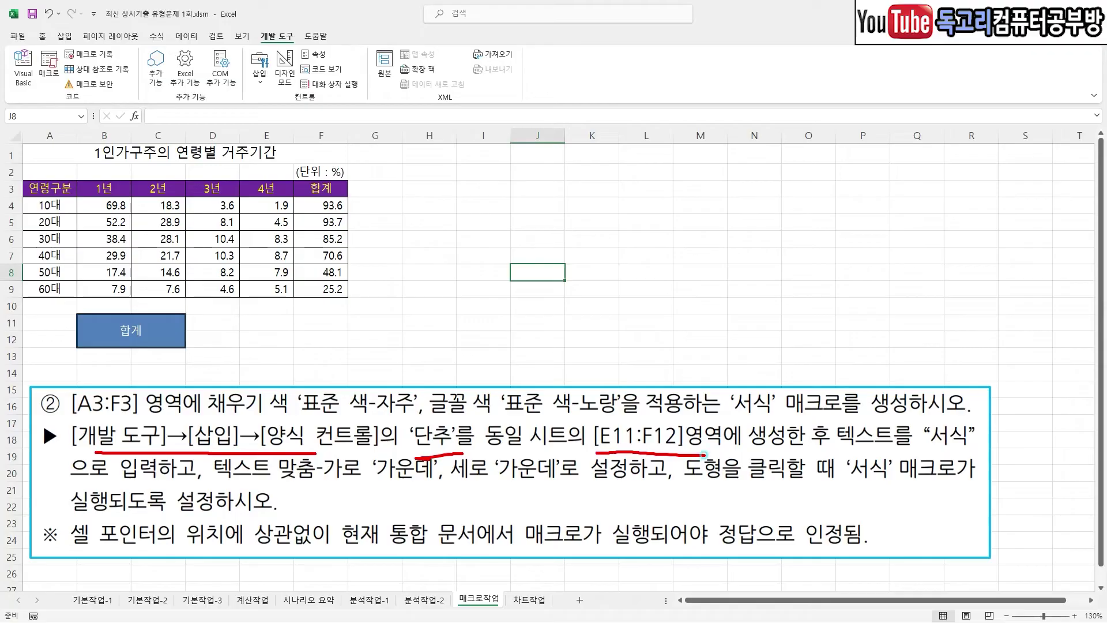
{"action": "left_click_drag", "start_coordinate": [925, 447], "coordinate": [964, 450]}
{"action": "key", "text": "Escape"}
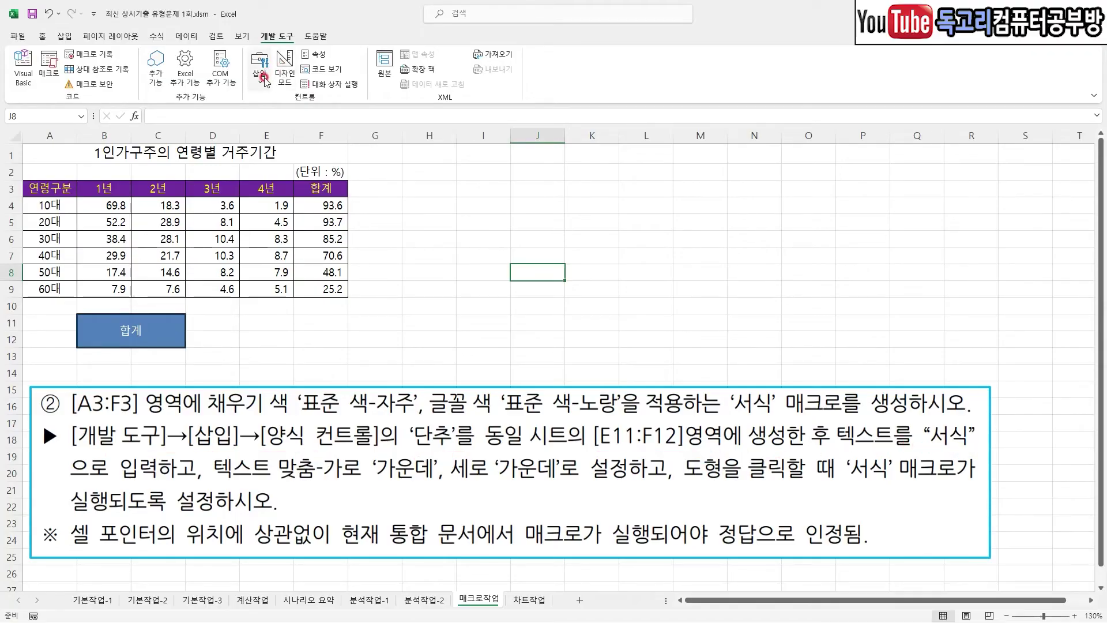
Insert a form-control button (단추) snapped exactly to the cell range E11:F12
{"action": "left_click", "coordinate": [260, 73]}
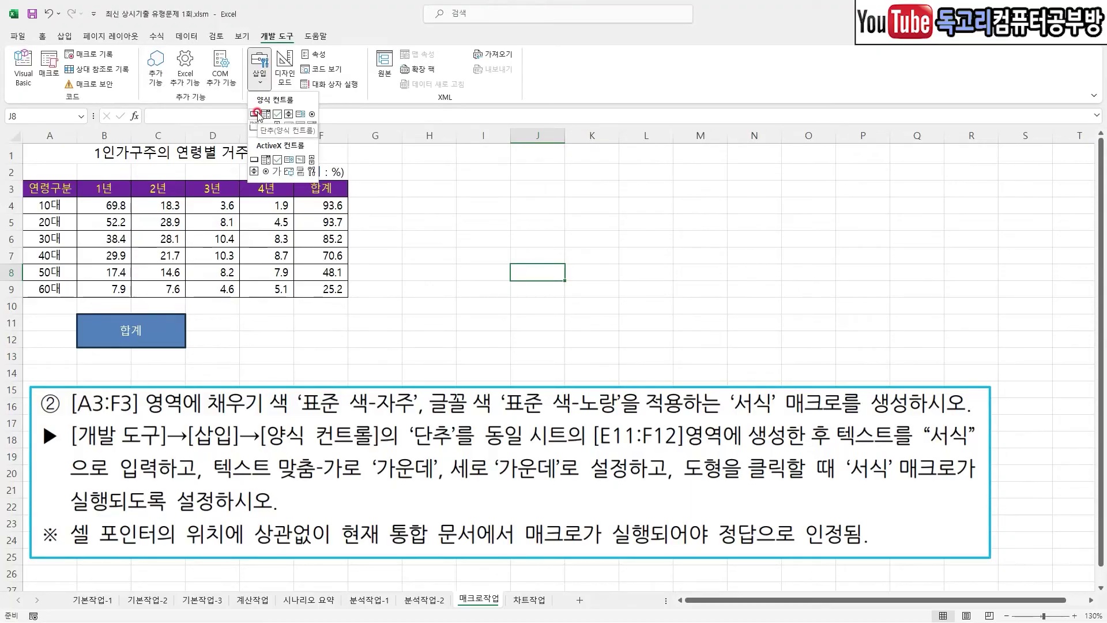
{"action": "left_click", "coordinate": [256, 113]}
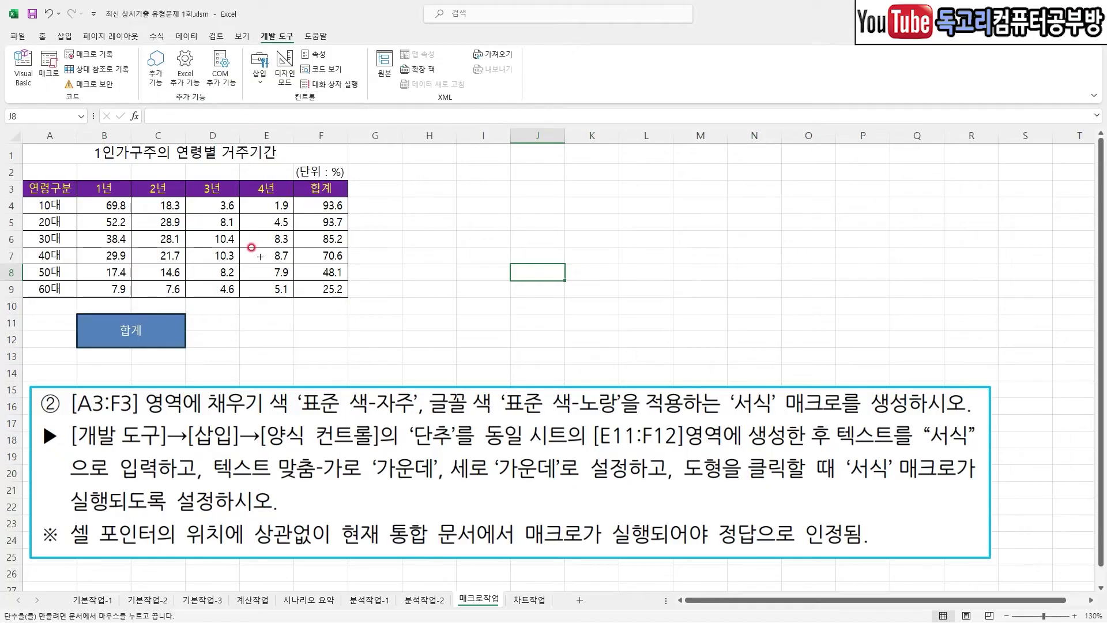
{"action": "left_click_drag", "start_coordinate": [244, 313], "coordinate": [330, 346]}
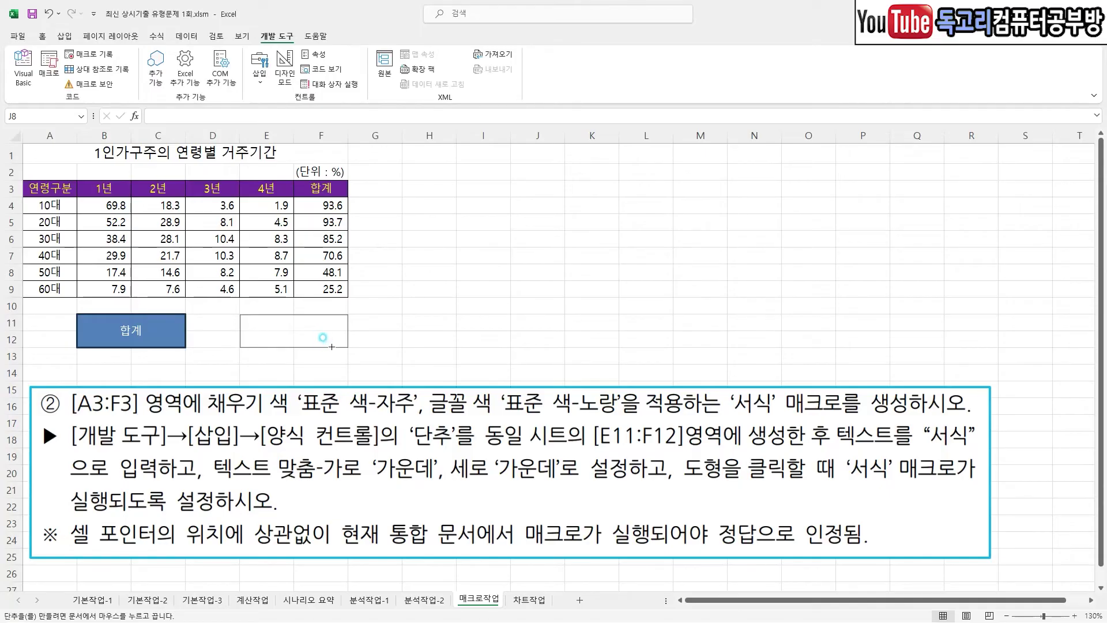
{"action": "left_click_drag", "start_coordinate": [331, 346], "coordinate": [332, 346]}
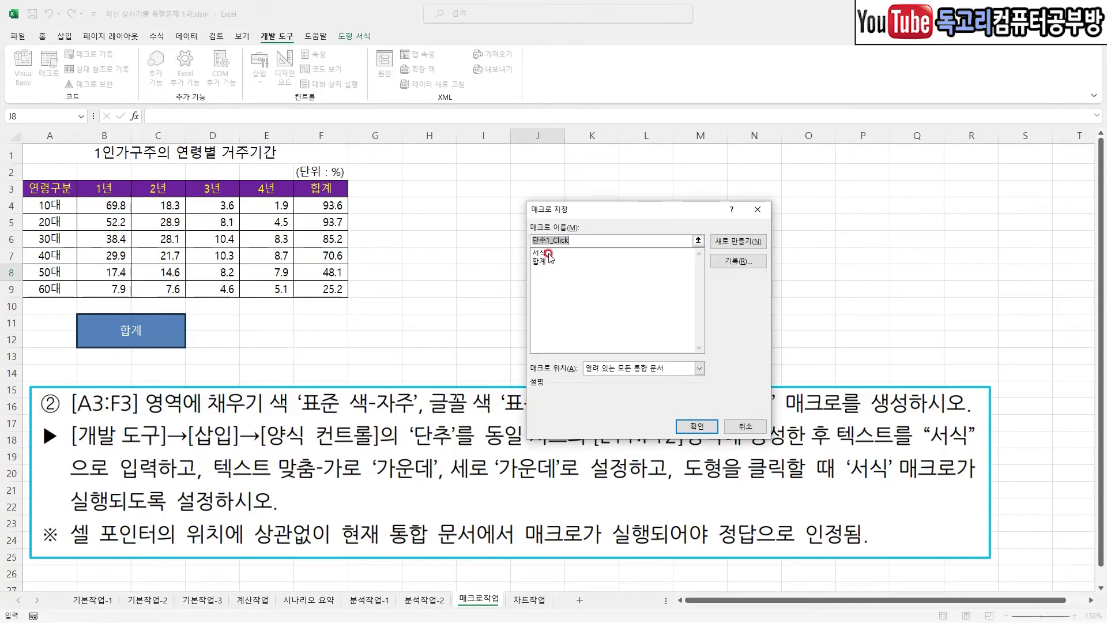
Assign the 서식 macro to the new button and change its label to 서식
{"action": "left_click", "coordinate": [548, 253]}
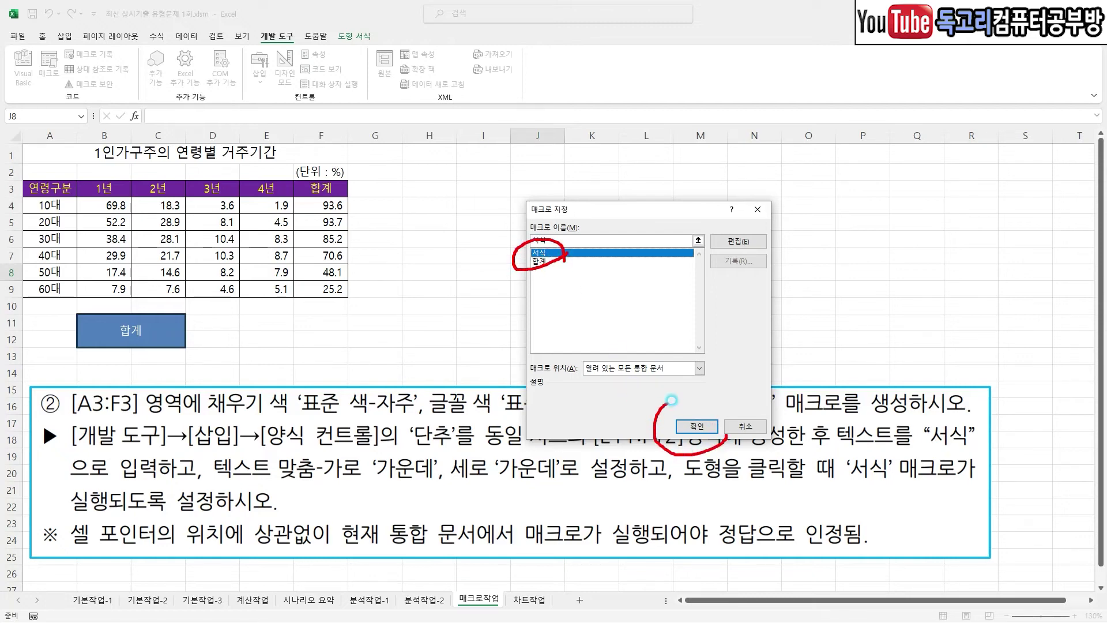
{"action": "left_click", "coordinate": [697, 426]}
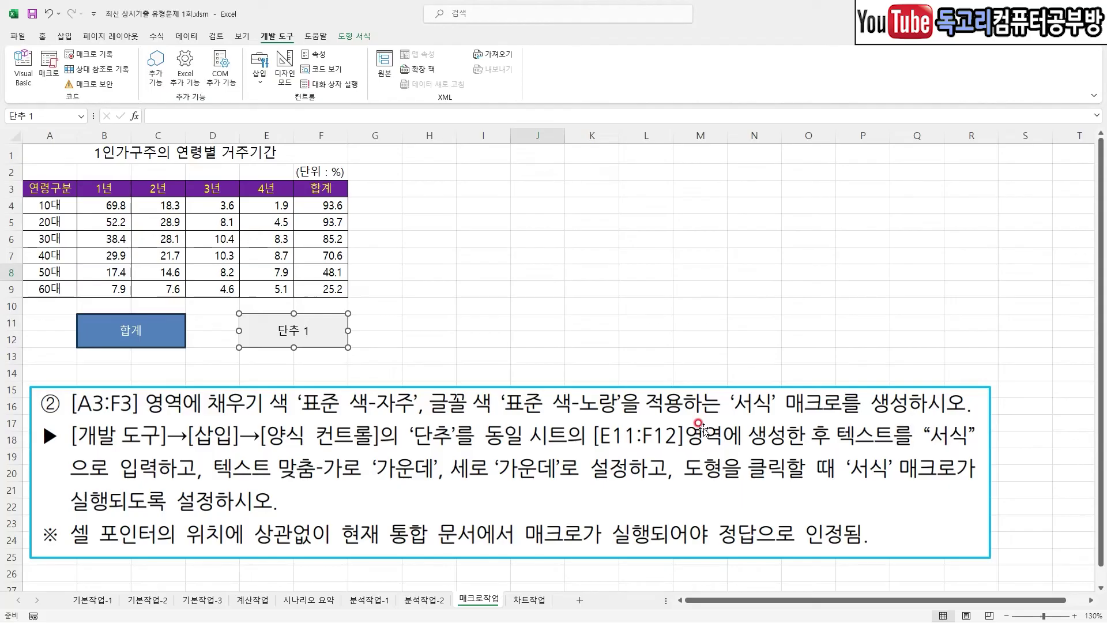
{"action": "type", "text": "서식"}
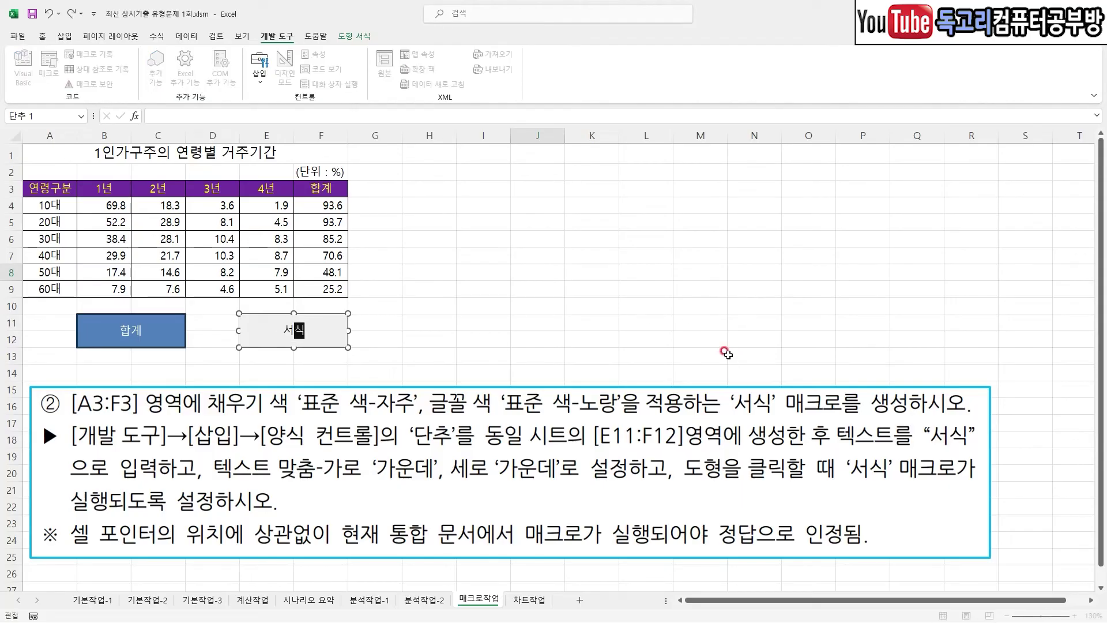
{"action": "left_click", "coordinate": [721, 353]}
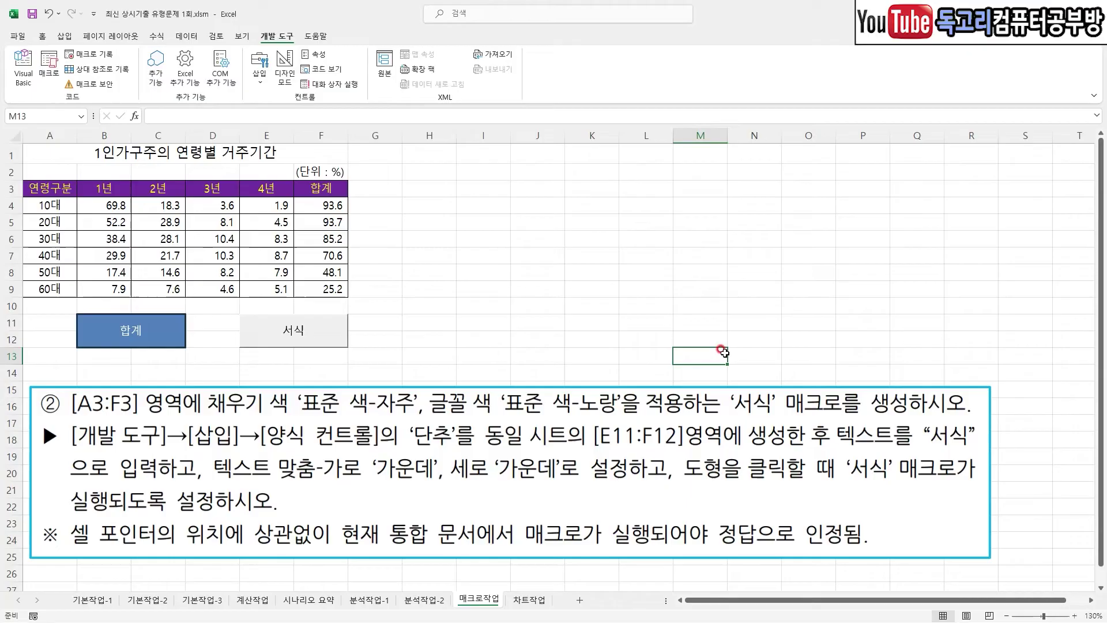
Reset the header cells A3:F3 to no fill (채우기 없음) and automatic (자동) font colour, then deselect them
{"action": "left_click_drag", "start_coordinate": [55, 189], "coordinate": [320, 190]}
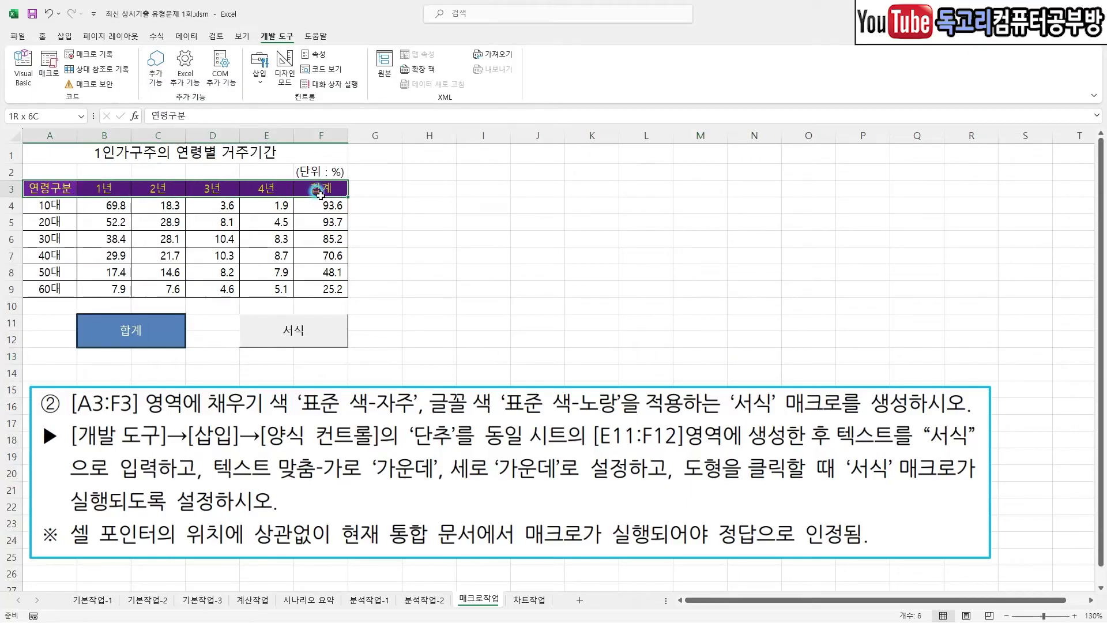
{"action": "left_click", "coordinate": [42, 36]}
{"action": "left_click", "coordinate": [199, 76]}
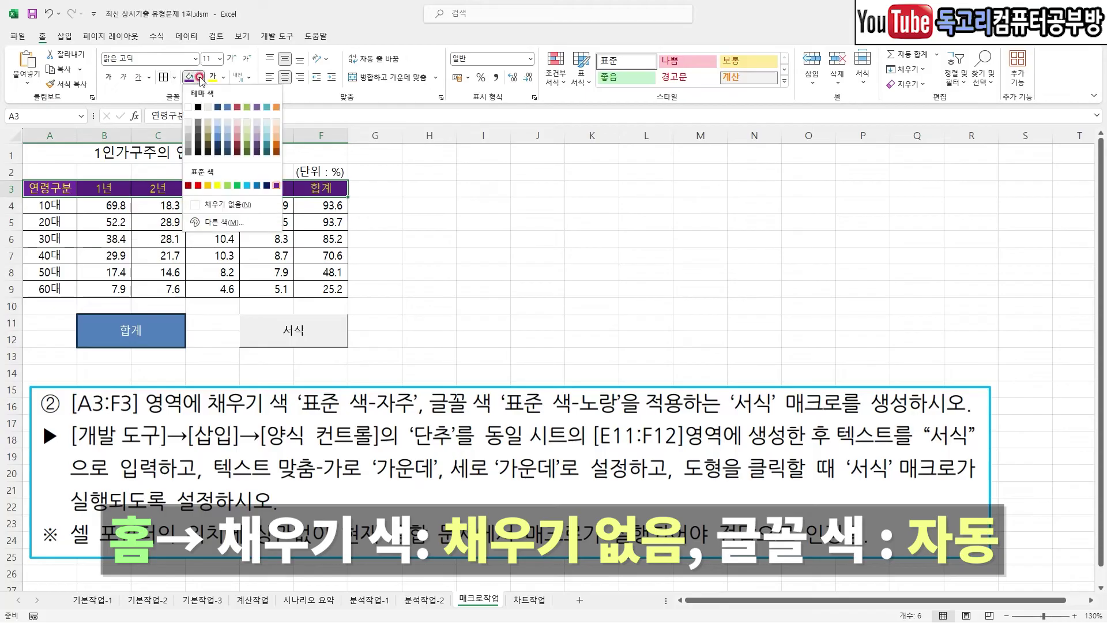
{"action": "left_click", "coordinate": [211, 204]}
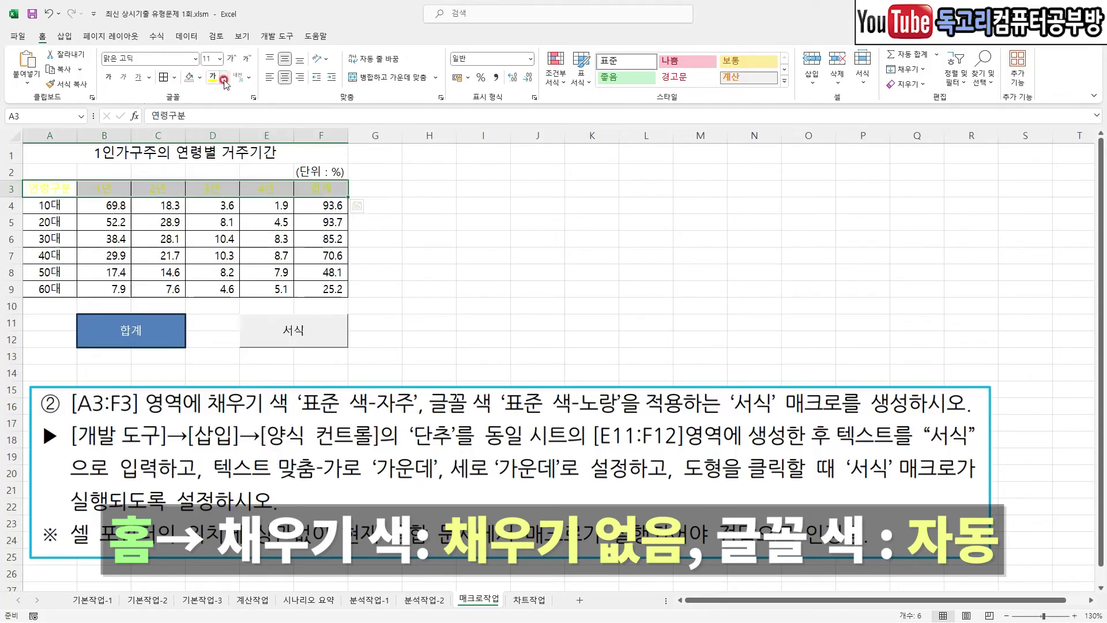
{"action": "left_click", "coordinate": [223, 77]}
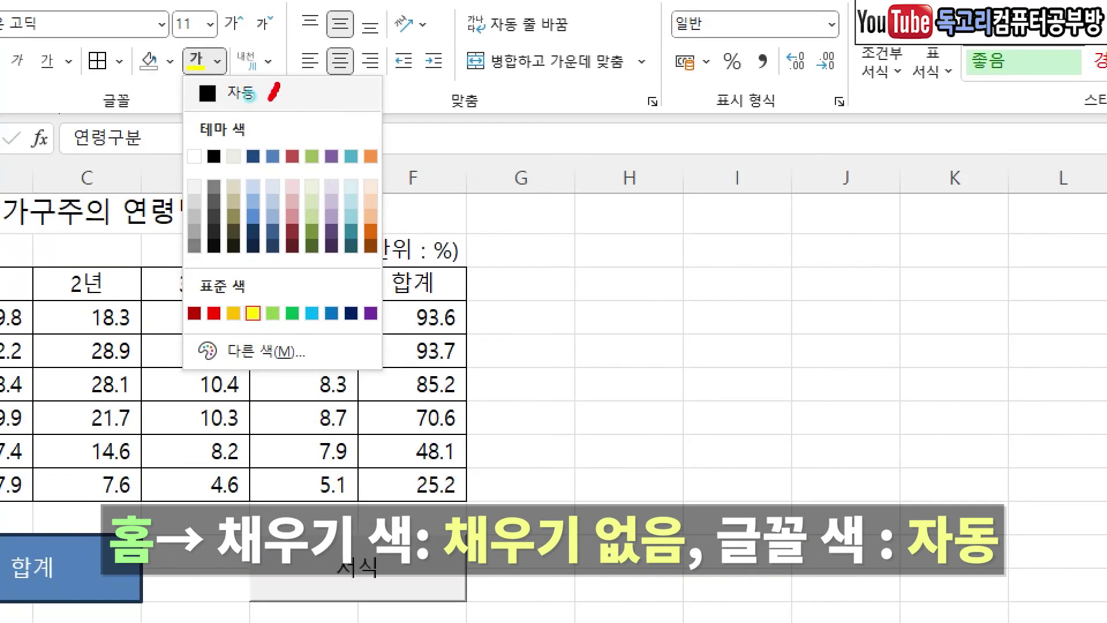
{"action": "left_click", "coordinate": [229, 93]}
{"action": "left_click", "coordinate": [489, 258]}
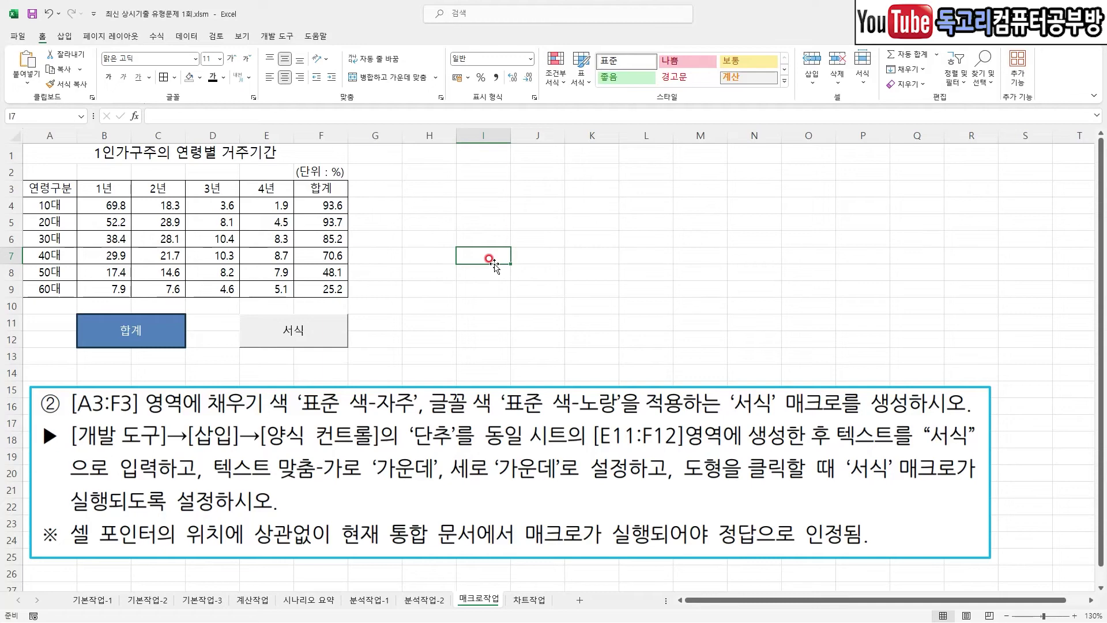
{"action": "left_click_drag", "start_coordinate": [176, 87], "coordinate": [226, 84]}
{"action": "key", "text": "Escape"}
{"action": "mouse_move", "coordinate": [526, 250]}
{"action": "left_mouse_down"}
{"action": "mouse_move", "coordinate": [545, 292]}
{"action": "mouse_move", "coordinate": [596, 237]}
{"action": "left_mouse_up"}
{"action": "mouse_move", "coordinate": [403, 357]}
{"action": "left_mouse_down"}
{"action": "mouse_move", "coordinate": [234, 291]}
{"action": "mouse_move", "coordinate": [343, 391]}
{"action": "left_mouse_up"}
{"action": "mouse_move", "coordinate": [43, 199]}
{"action": "left_mouse_down"}
{"action": "mouse_move", "coordinate": [251, 202]}
{"action": "mouse_move", "coordinate": [236, 222]}
{"action": "left_mouse_up"}
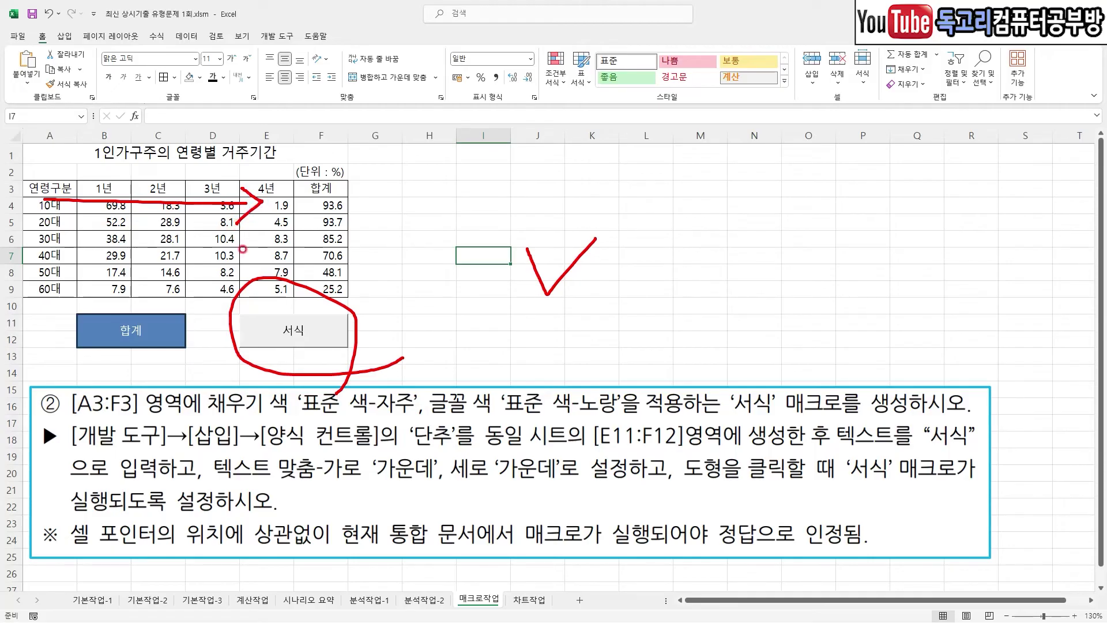
{"action": "key", "text": "Escape"}
Test the 서식 macro by running it from its worksheet button
{"action": "left_click", "coordinate": [268, 332]}
{"action": "left_click", "coordinate": [487, 283]}
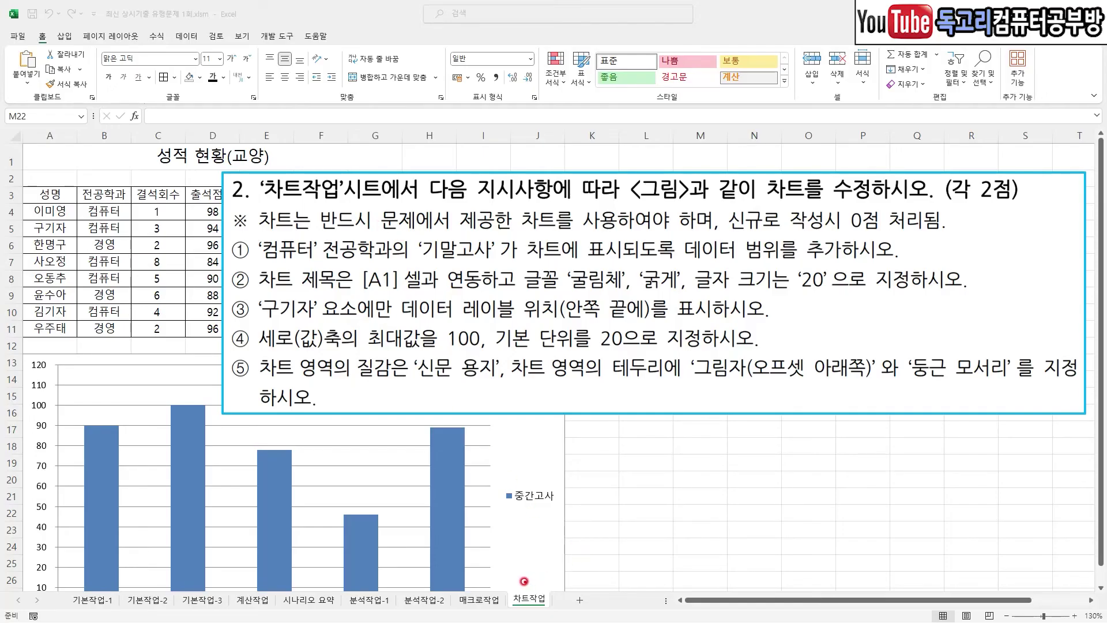
{"action": "mouse_move", "coordinate": [519, 577]}
{"action": "left_mouse_down"}
{"action": "mouse_move", "coordinate": [527, 596]}
{"action": "mouse_move", "coordinate": [549, 566]}
{"action": "left_mouse_up"}
{"action": "key", "text": "e"}
{"action": "left_click_drag", "start_coordinate": [277, 209], "coordinate": [378, 208]}
{"action": "left_click_drag", "start_coordinate": [465, 204], "coordinate": [576, 207]}
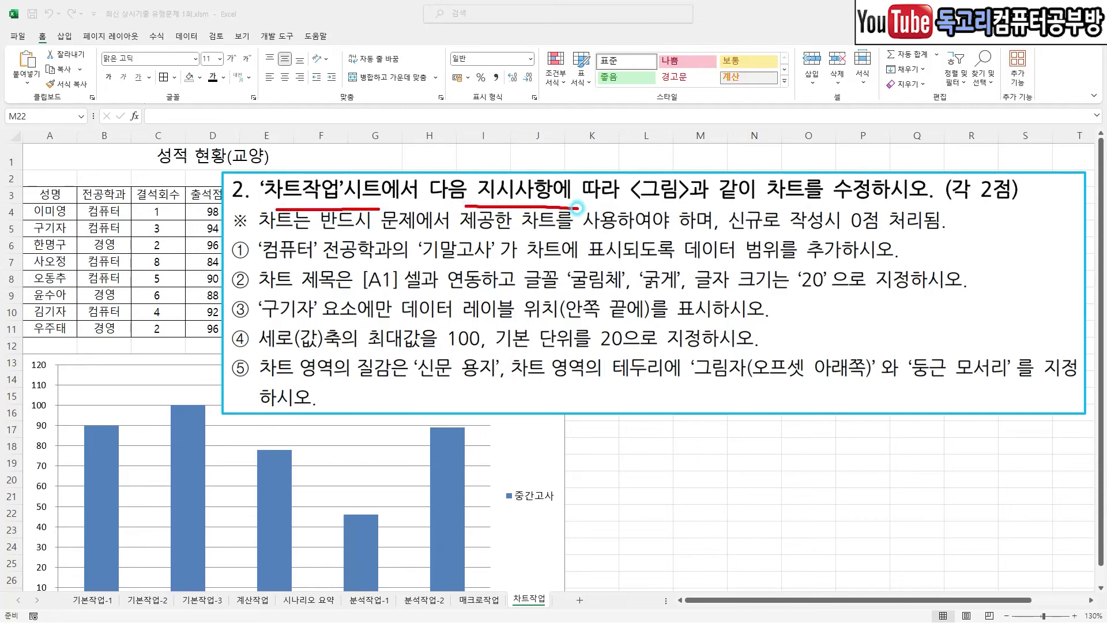
{"action": "left_click_drag", "start_coordinate": [651, 203], "coordinate": [800, 202]}
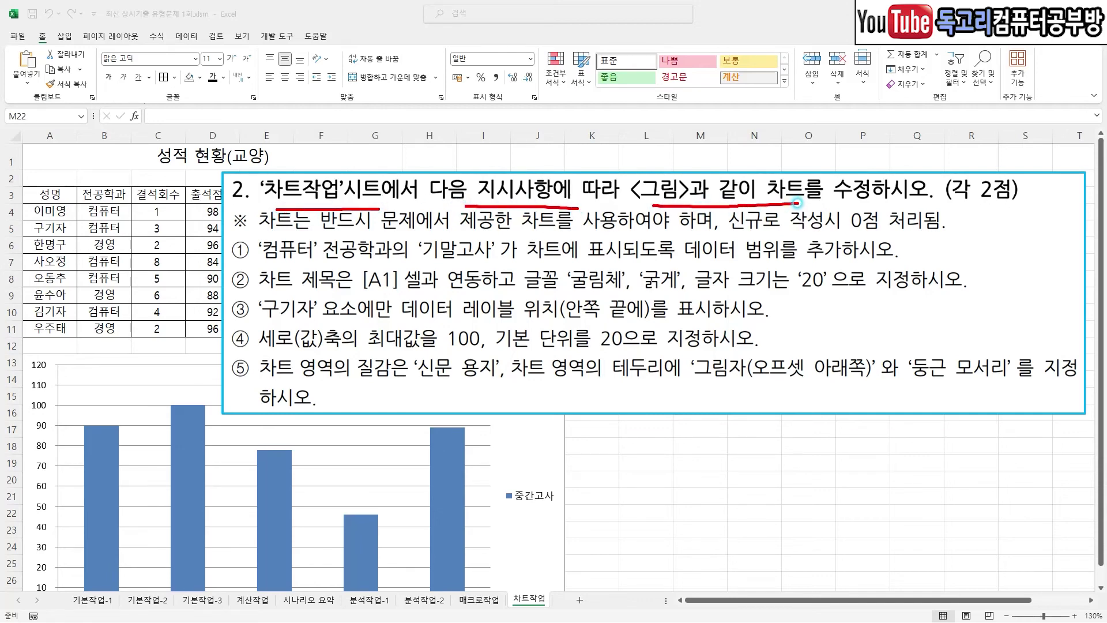
{"action": "key", "text": "e"}
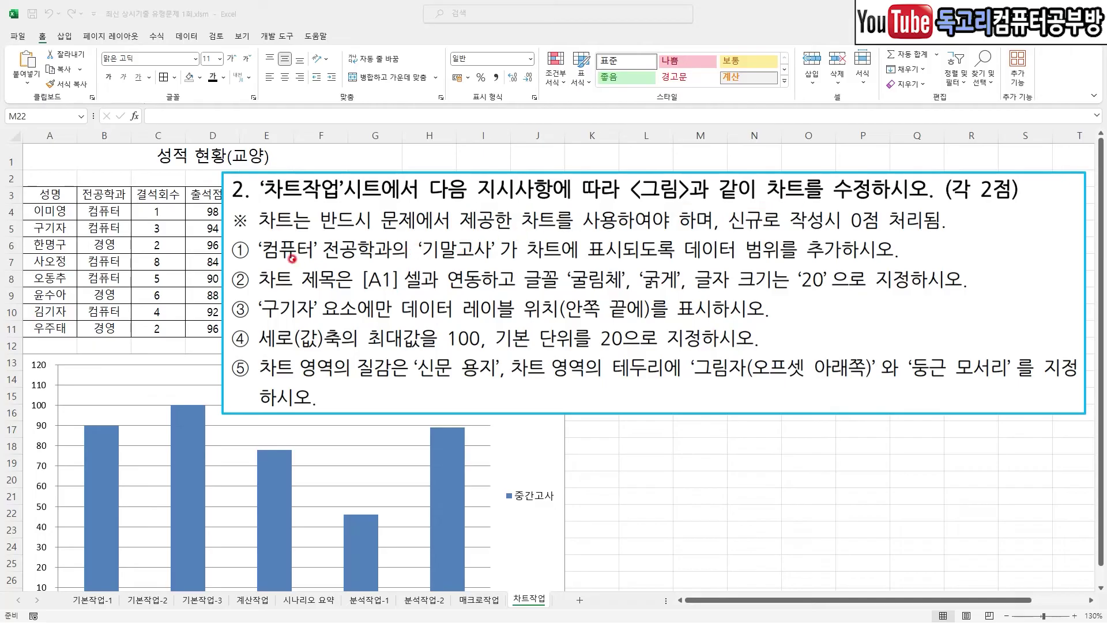
{"action": "left_click_drag", "start_coordinate": [265, 260], "coordinate": [799, 263]}
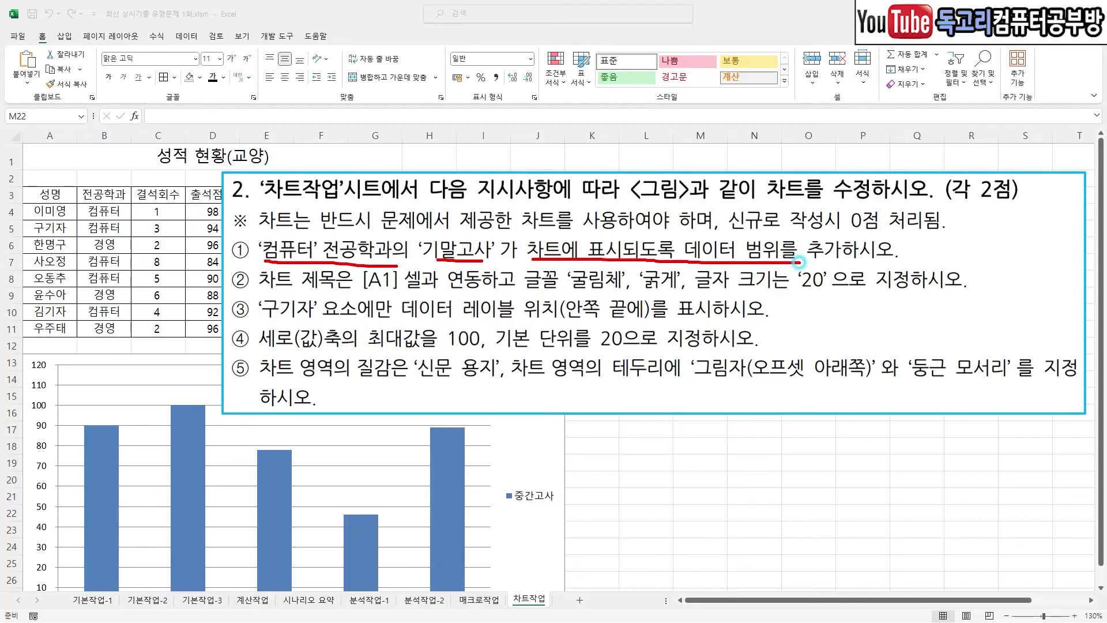
{"action": "left_click", "coordinate": [515, 426]}
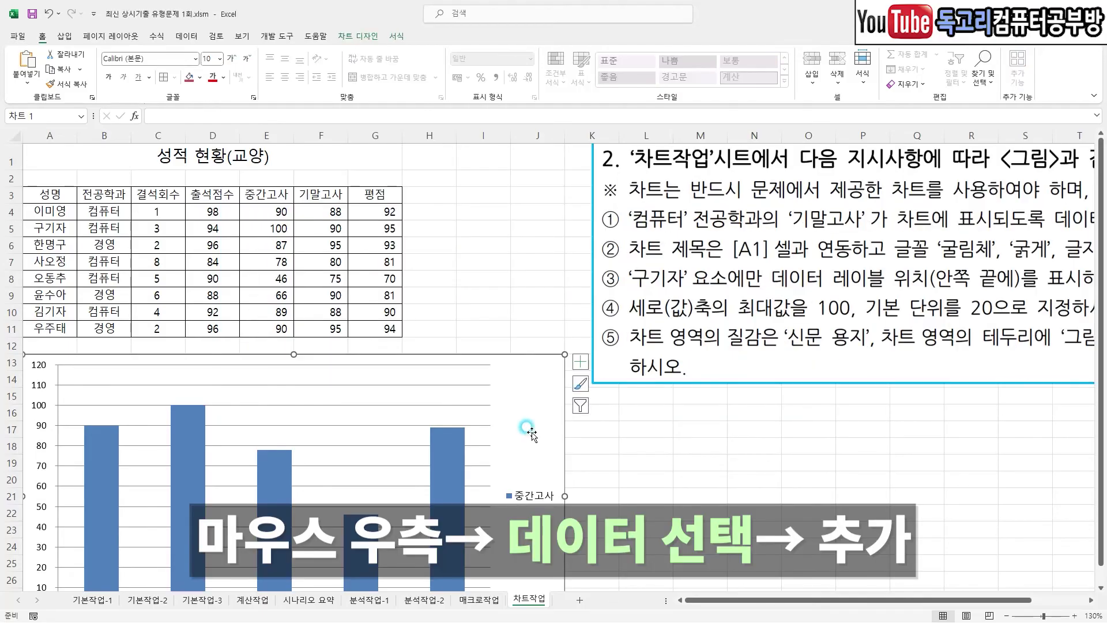
{"action": "mouse_move", "coordinate": [502, 411]}
{"action": "left_mouse_down"}
{"action": "mouse_move", "coordinate": [521, 439]}
{"action": "mouse_move", "coordinate": [556, 387]}
{"action": "left_mouse_up"}
{"action": "scroll", "coordinate": [519, 445], "scroll_direction": "down", "scroll_amount": 2}
{"action": "right_click", "coordinate": [515, 364]}
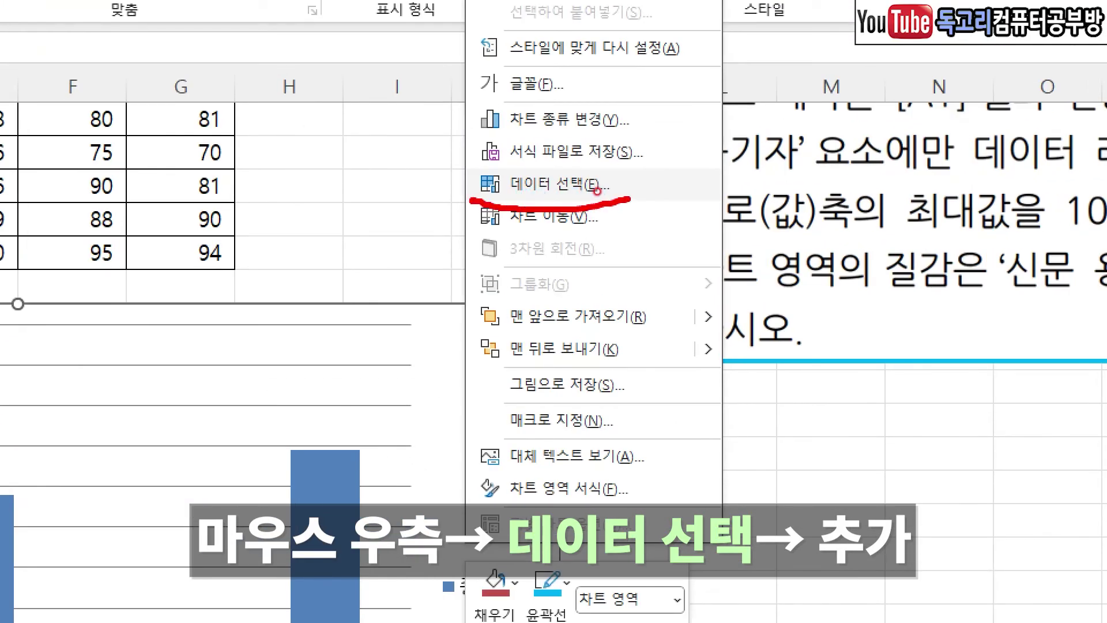
{"action": "left_click", "coordinate": [597, 190]}
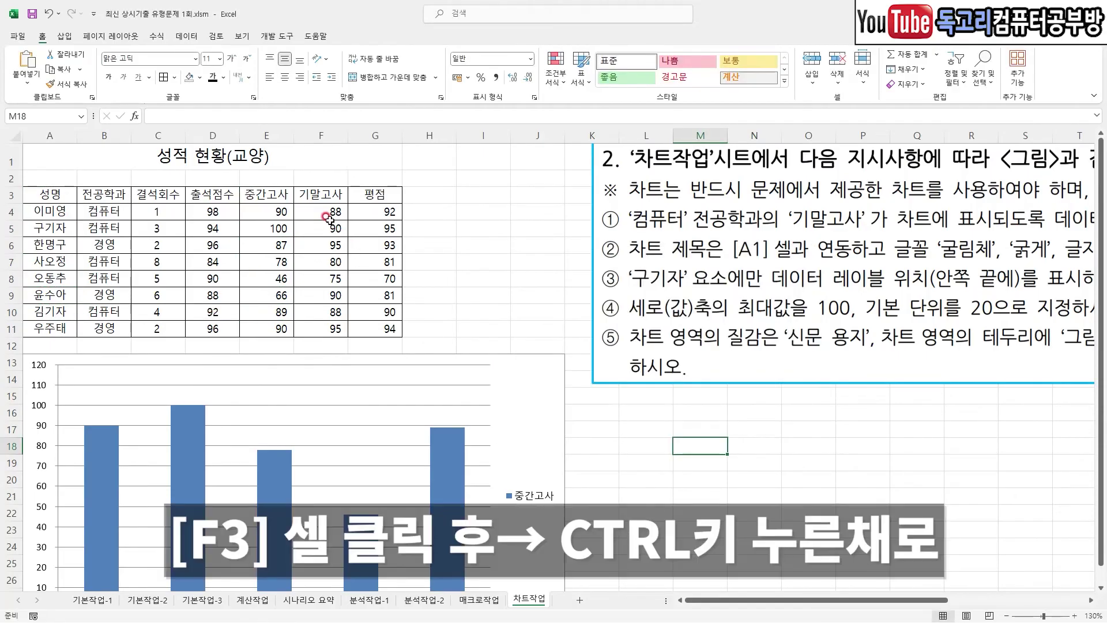
Copy the 기말고사 header and the 컴퓨터 students' scores in cells F3, F4, F5, F7, F8 and F10
{"action": "left_click", "coordinate": [320, 198]}
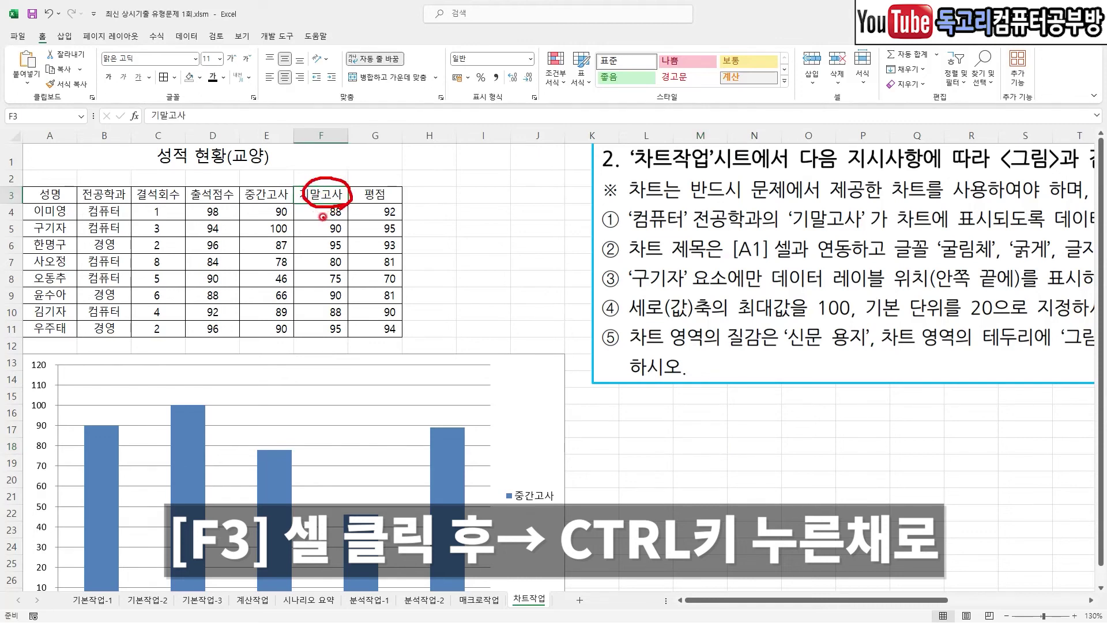
{"action": "mouse_move", "coordinate": [338, 221]}
{"action": "left_mouse_down"}
{"action": "mouse_move", "coordinate": [323, 220]}
{"action": "mouse_move", "coordinate": [340, 203]}
{"action": "mouse_move", "coordinate": [339, 238]}
{"action": "mouse_move", "coordinate": [317, 266]}
{"action": "mouse_move", "coordinate": [350, 265]}
{"action": "mouse_move", "coordinate": [328, 274]}
{"action": "left_mouse_up"}
{"action": "mouse_move", "coordinate": [346, 316]}
{"action": "left_mouse_down"}
{"action": "mouse_move", "coordinate": [337, 304]}
{"action": "mouse_move", "coordinate": [322, 317]}
{"action": "mouse_move", "coordinate": [349, 315]}
{"action": "mouse_move", "coordinate": [342, 324]}
{"action": "left_mouse_up"}
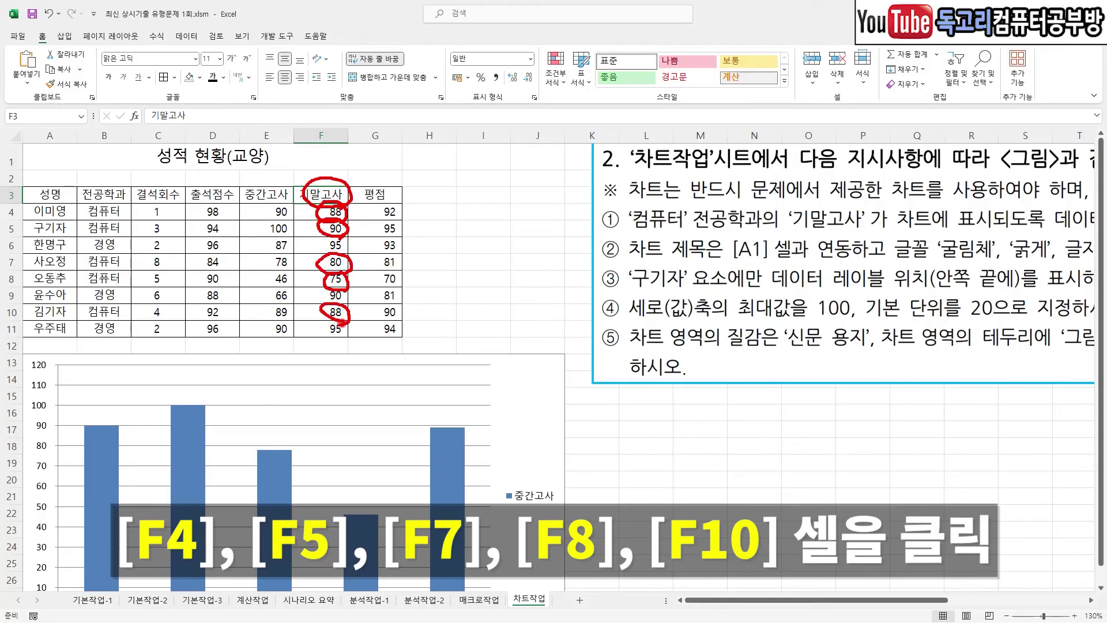
{"action": "key", "text": "Escape"}
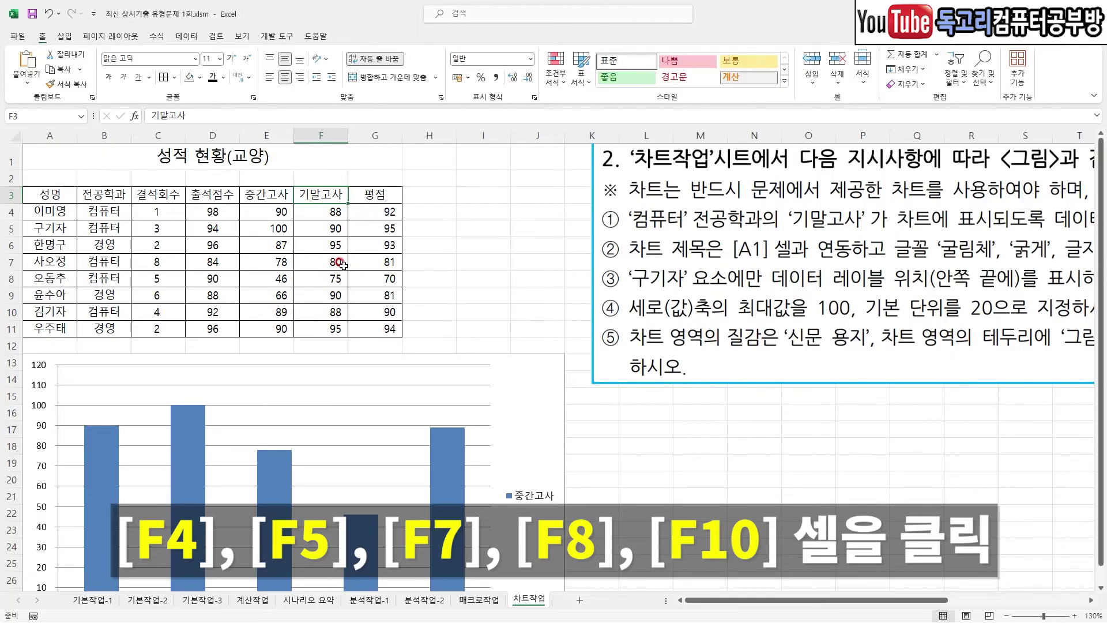
{"action": "left_click", "coordinate": [332, 211], "text": "ctrl"}
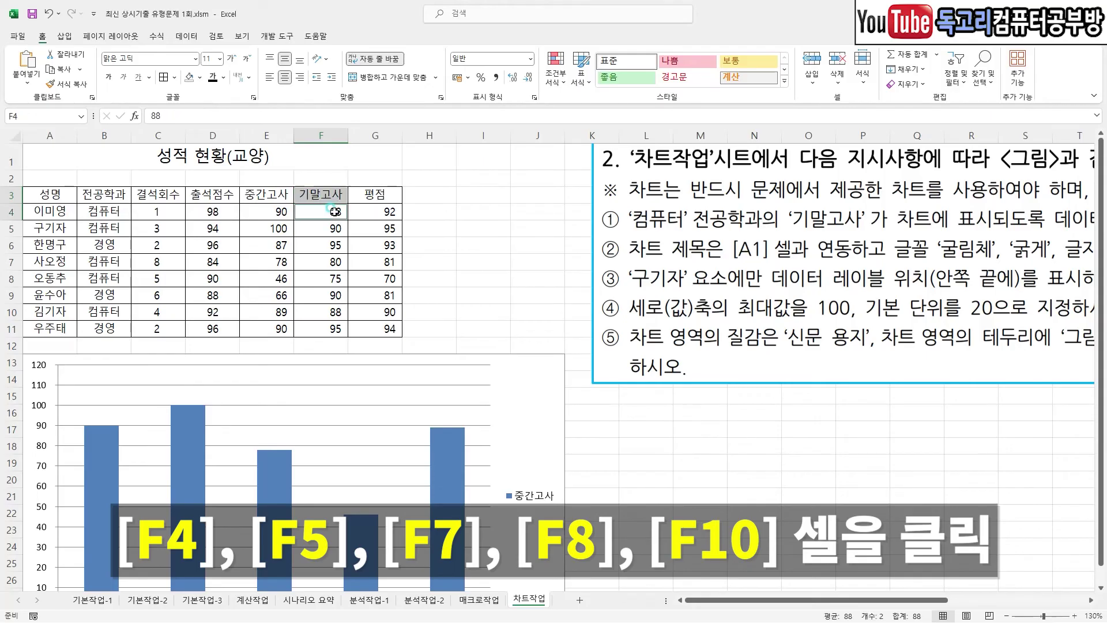
{"action": "left_click", "coordinate": [332, 228], "text": "ctrl"}
{"action": "left_click", "coordinate": [331, 263], "text": "ctrl"}
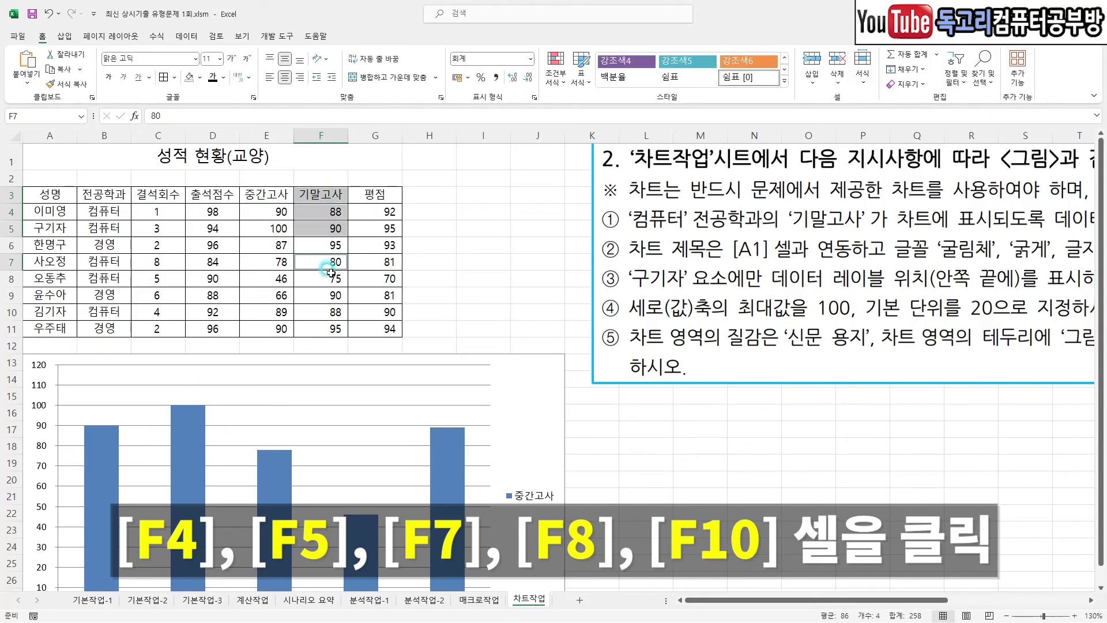
{"action": "left_click", "coordinate": [333, 279], "text": "ctrl"}
{"action": "left_click", "coordinate": [329, 310], "text": "ctrl"}
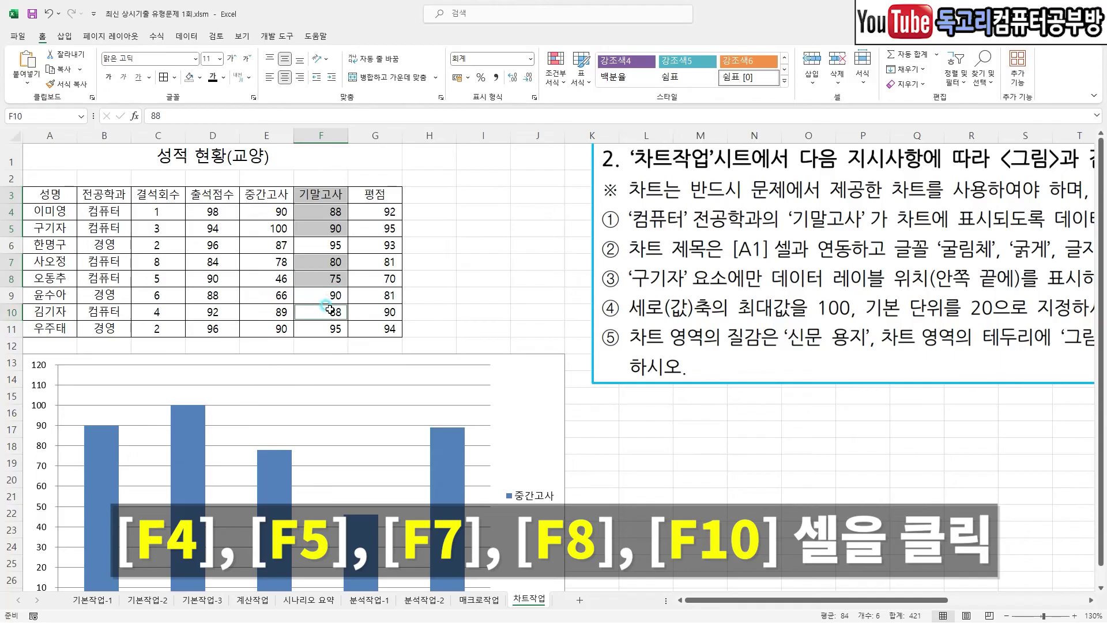
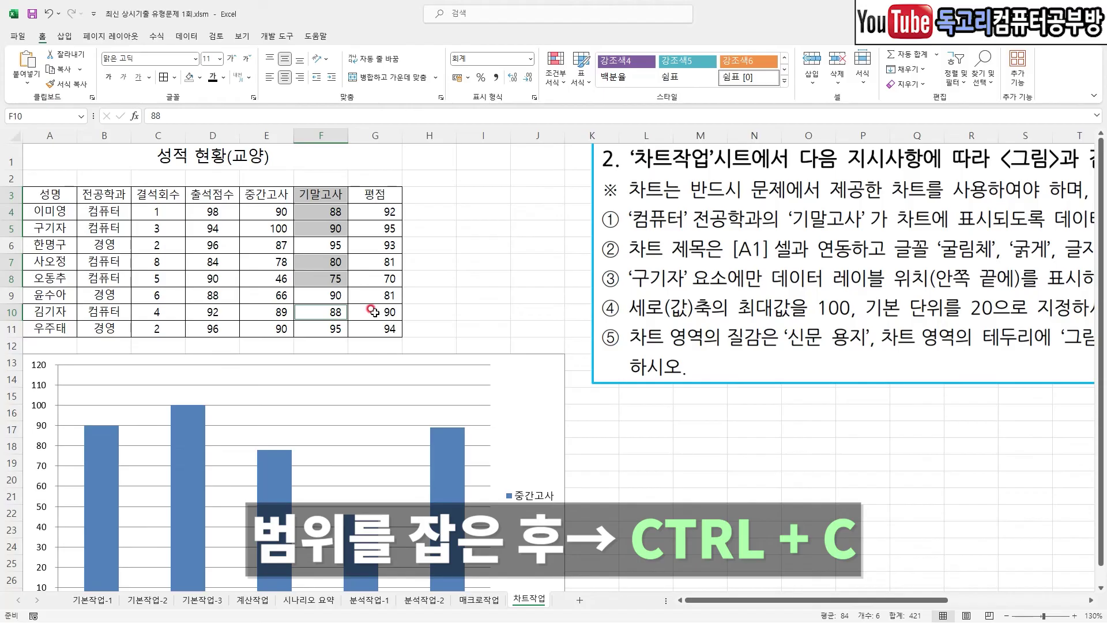
{"action": "key", "text": "ctrl+c"}
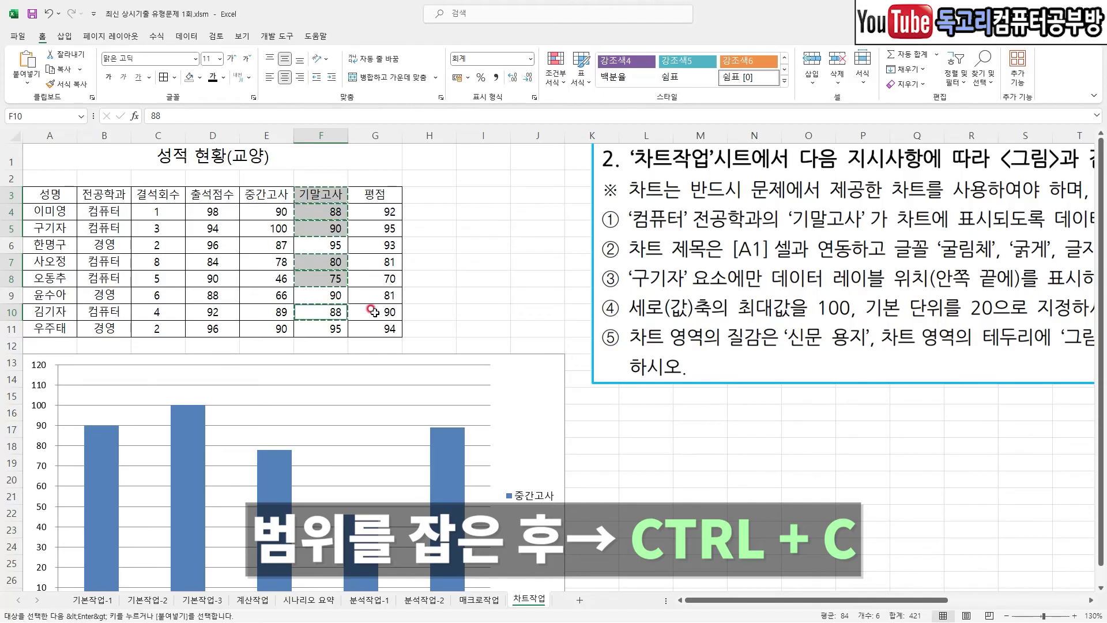
Paste the copied 기말고사 cells into the chart as an additional data series
{"action": "left_click_drag", "start_coordinate": [494, 386], "coordinate": [550, 387]}
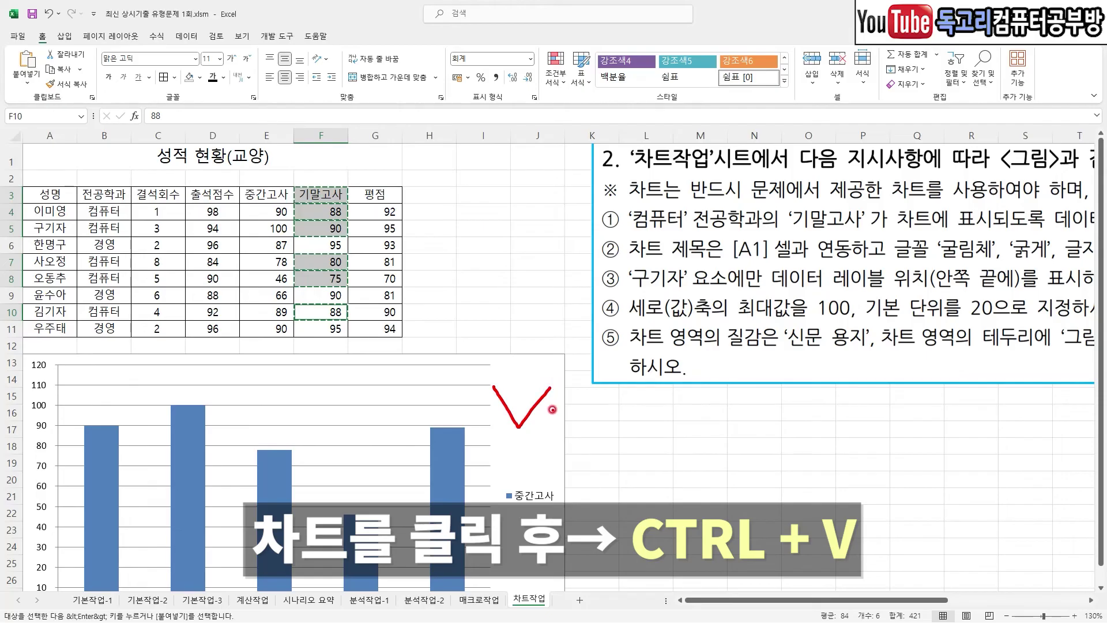
{"action": "left_click", "coordinate": [531, 410]}
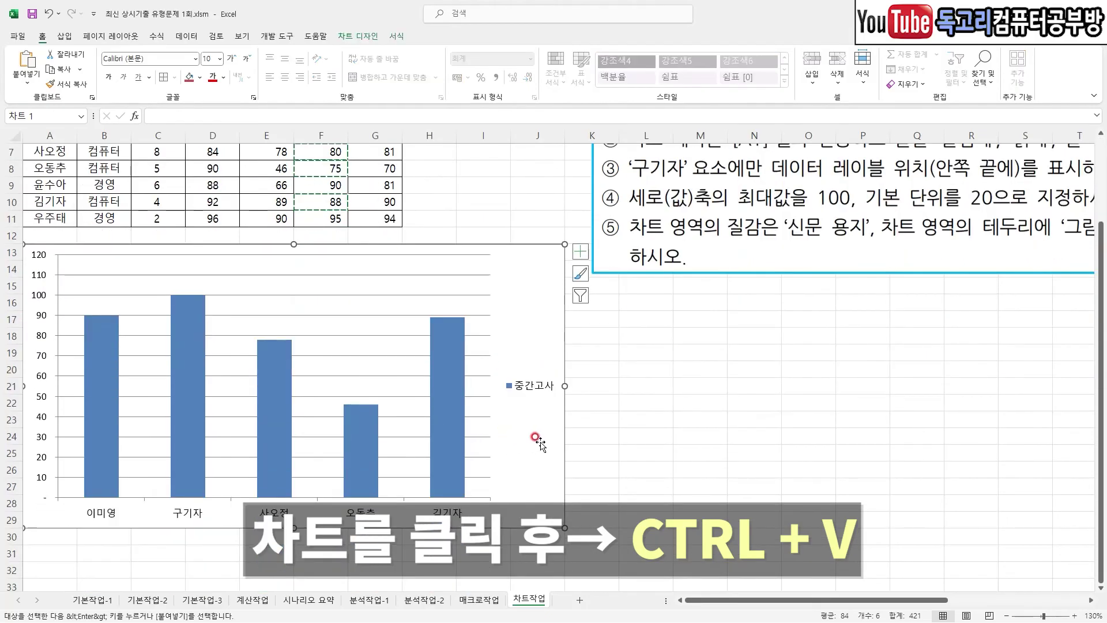
{"action": "key", "text": "ctrl+v"}
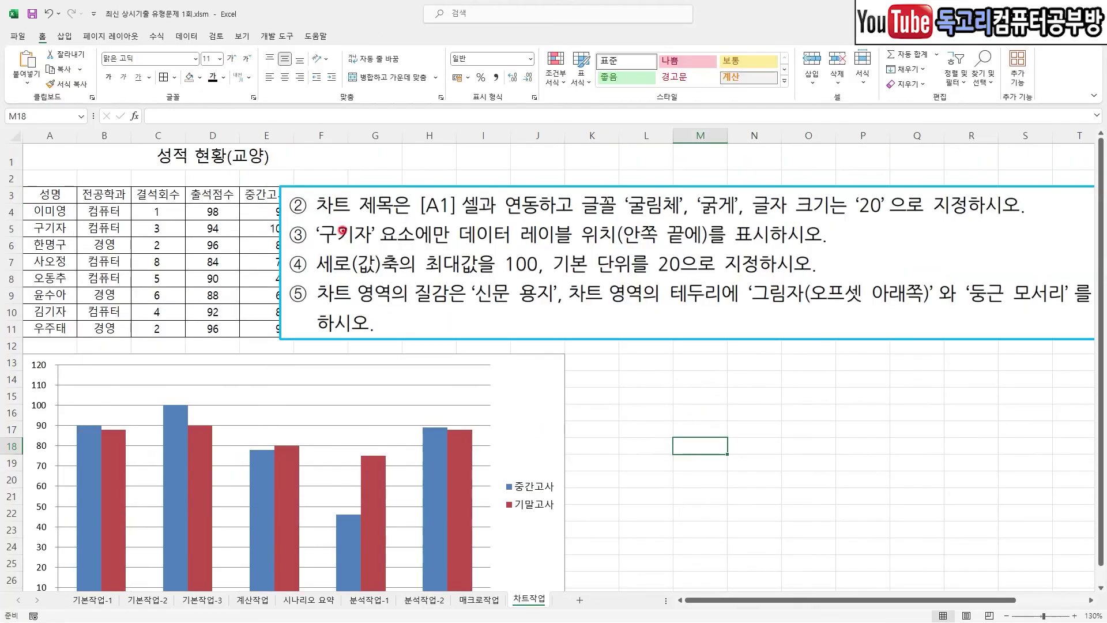
{"action": "left_click_drag", "start_coordinate": [316, 218], "coordinate": [560, 225]}
{"action": "left_click_drag", "start_coordinate": [634, 215], "coordinate": [883, 220]}
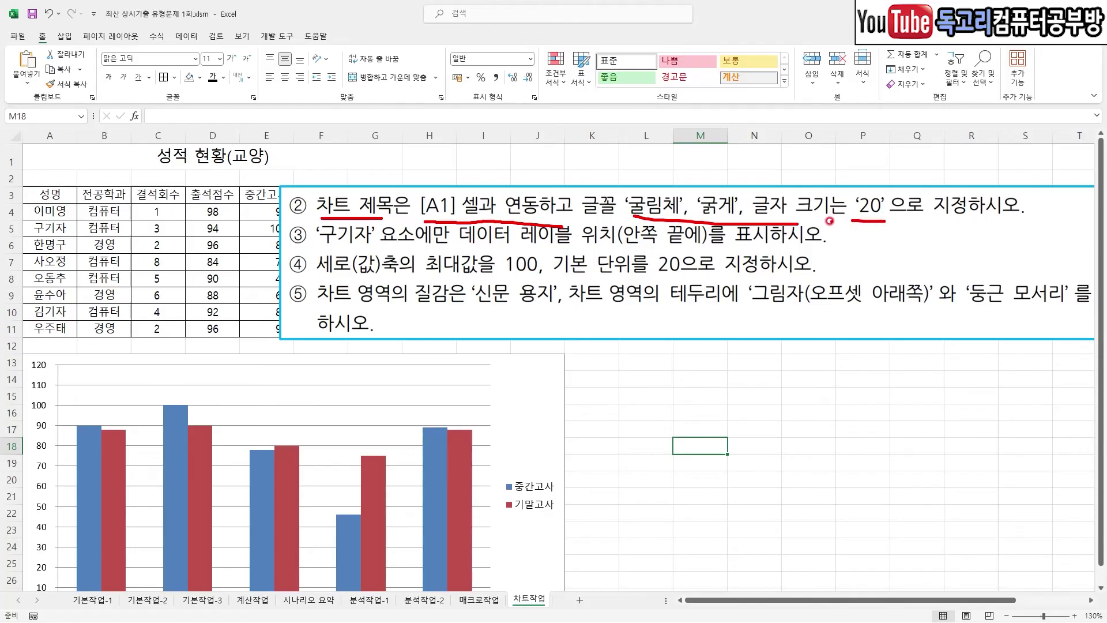
{"action": "key", "text": "Escape"}
{"action": "key", "text": "ctrl+2"}
{"action": "left_click_drag", "start_coordinate": [517, 390], "coordinate": [570, 381]}
{"action": "key", "text": "Escape"}
Add a chart title (차트 제목) to the 차트작업 chart
{"action": "left_click", "coordinate": [562, 382]}
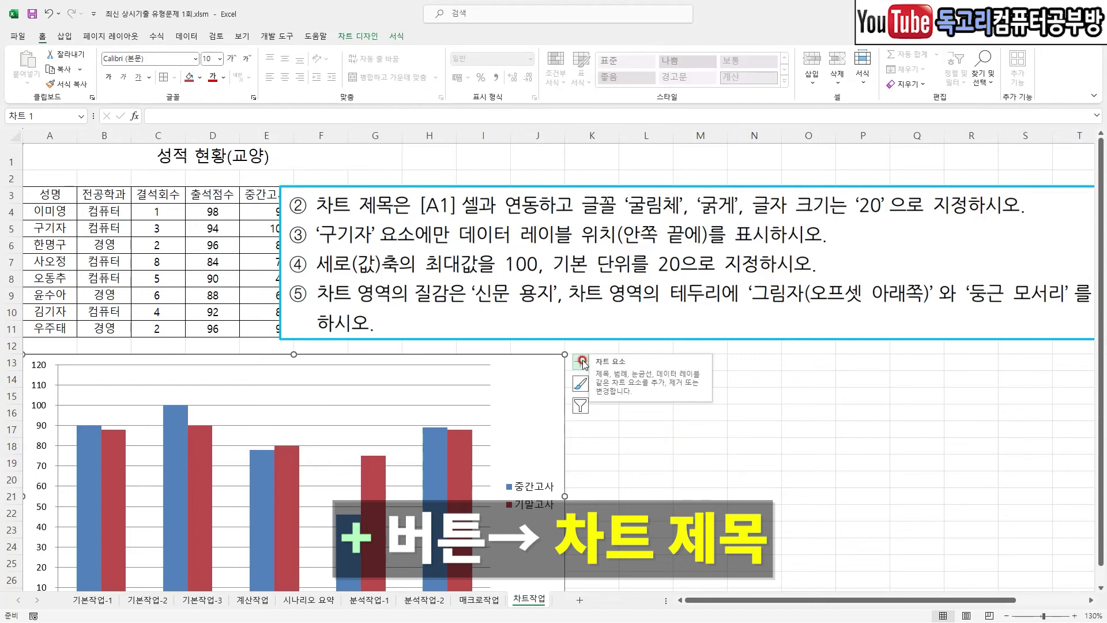
{"action": "left_click", "coordinate": [582, 361]}
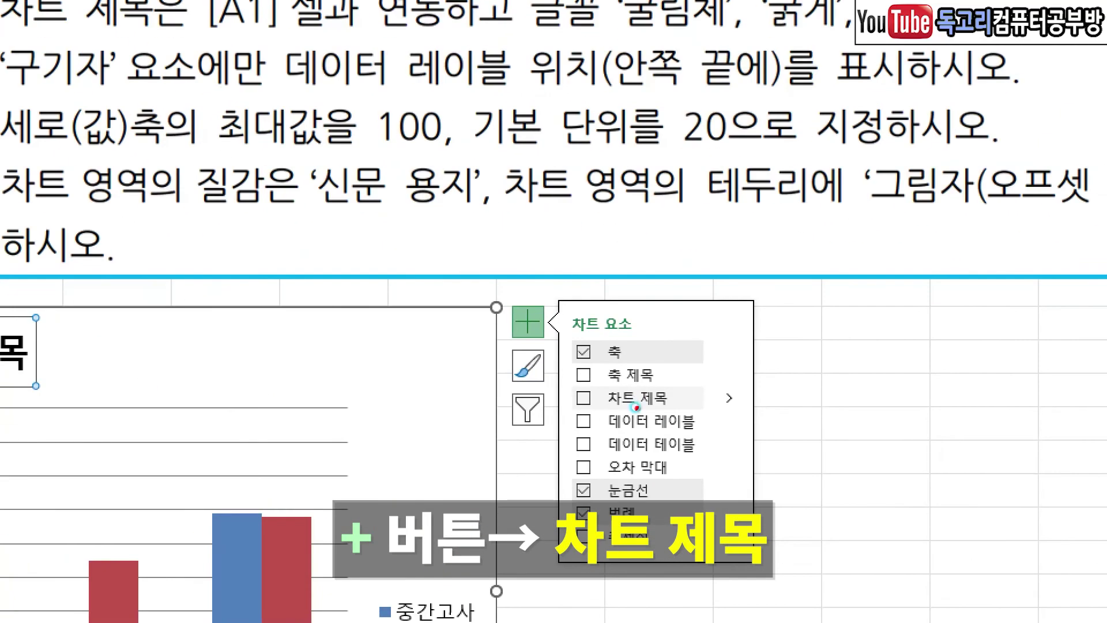
{"action": "left_click", "coordinate": [633, 401]}
{"action": "mouse_move", "coordinate": [362, 392]}
{"action": "left_mouse_down"}
{"action": "mouse_move", "coordinate": [228, 413]}
{"action": "mouse_move", "coordinate": [339, 365]}
{"action": "mouse_move", "coordinate": [328, 396]}
{"action": "left_mouse_up"}
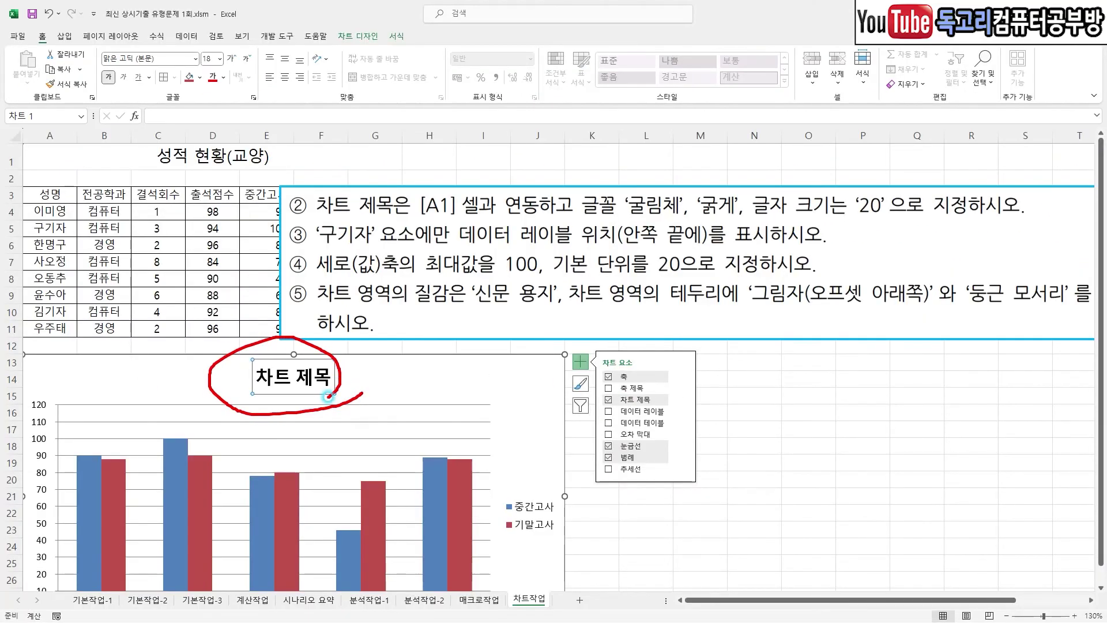
Link the chart title to cell A1 with the formula =차트작업!$A$1
{"action": "left_click_drag", "start_coordinate": [160, 104], "coordinate": [198, 94]}
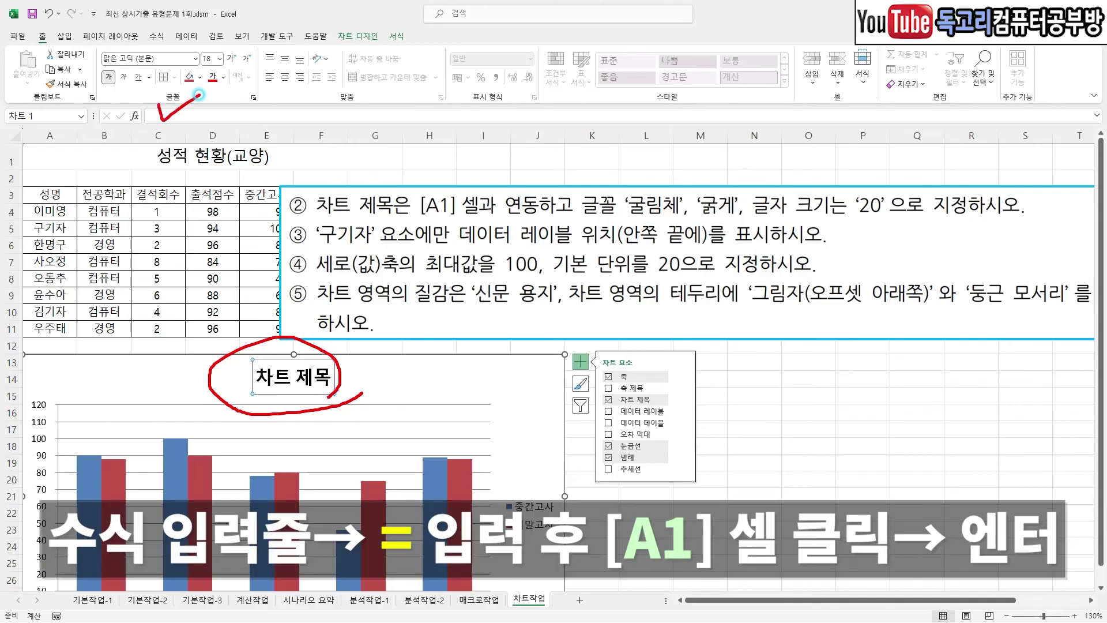
{"action": "left_click", "coordinate": [164, 115]}
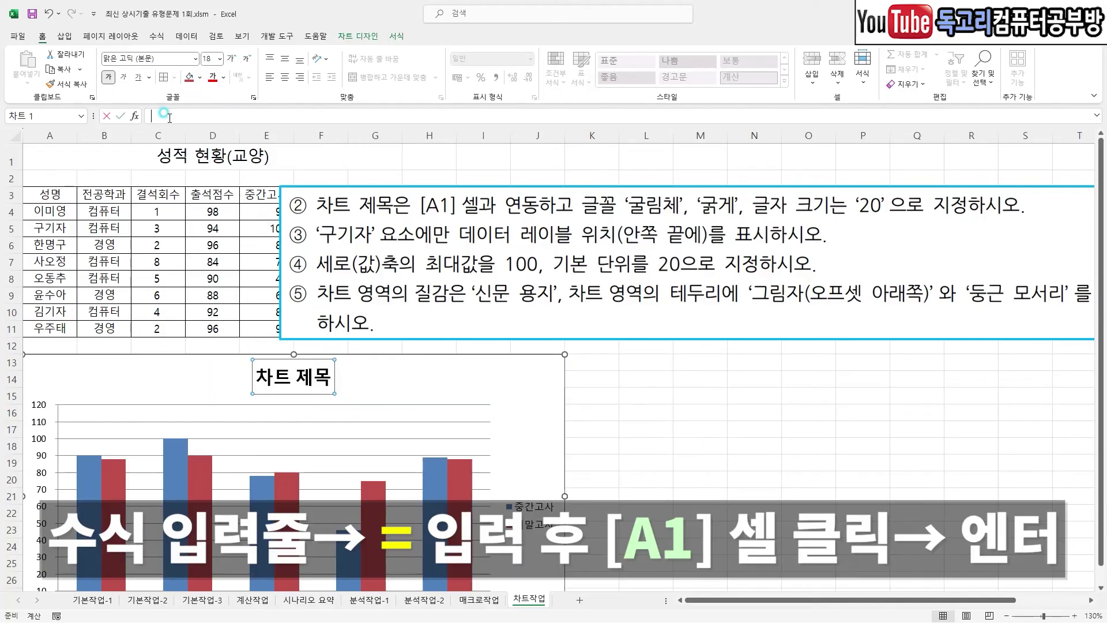
{"action": "type", "text": "="}
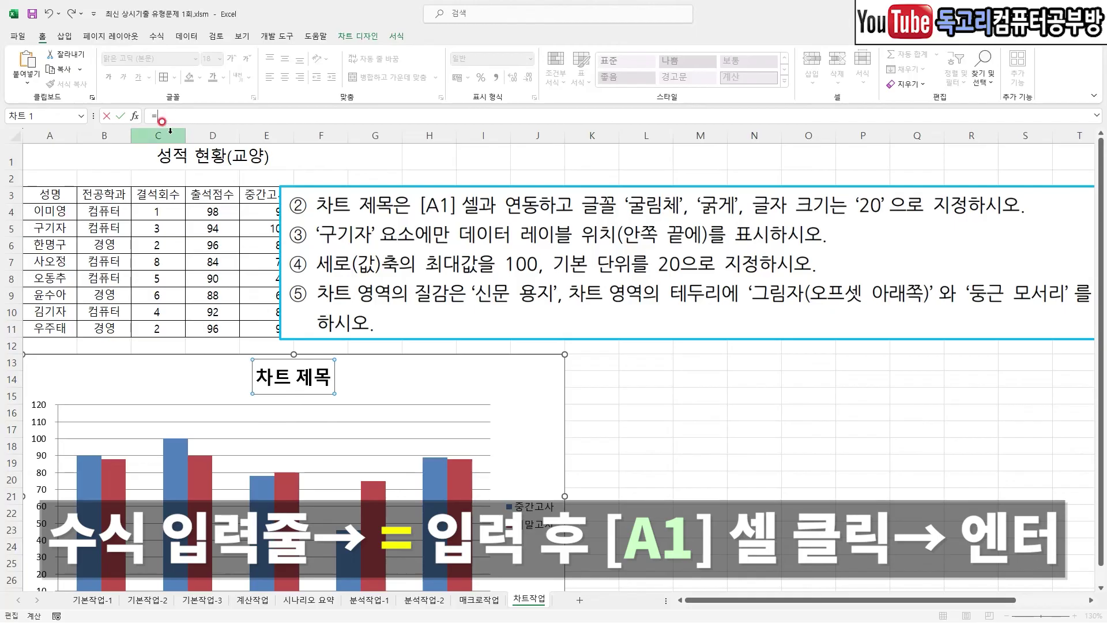
{"action": "left_click", "coordinate": [168, 155]}
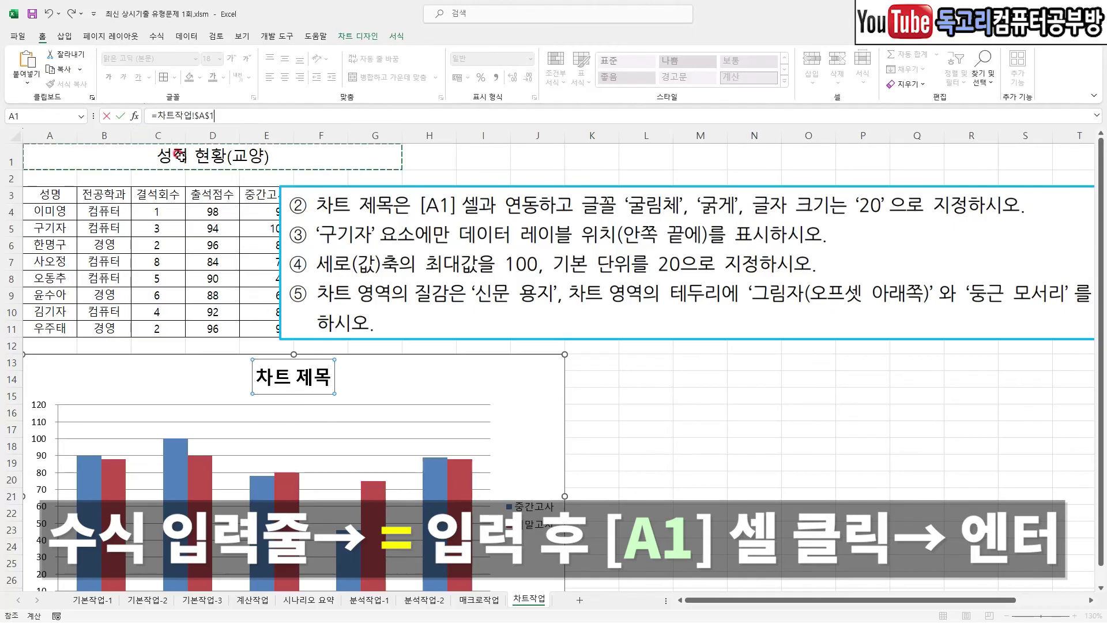
{"action": "key", "text": "Return"}
Set the chart title's font to 굴림체
{"action": "left_click", "coordinate": [196, 60]}
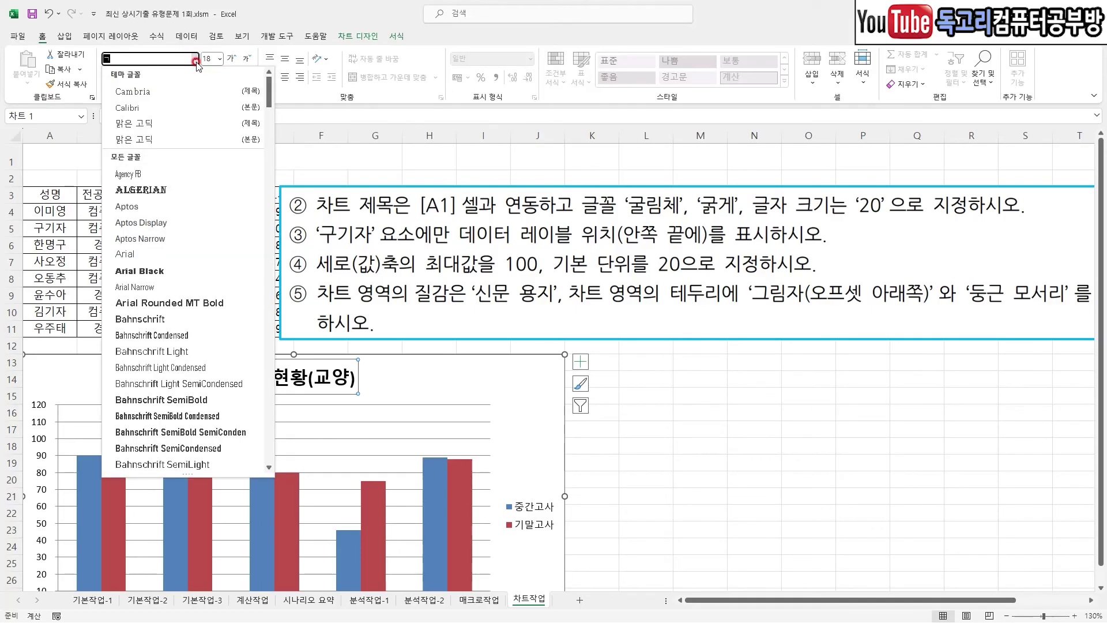
{"action": "type", "text": "굴림체"}
{"action": "key", "text": "Return"}
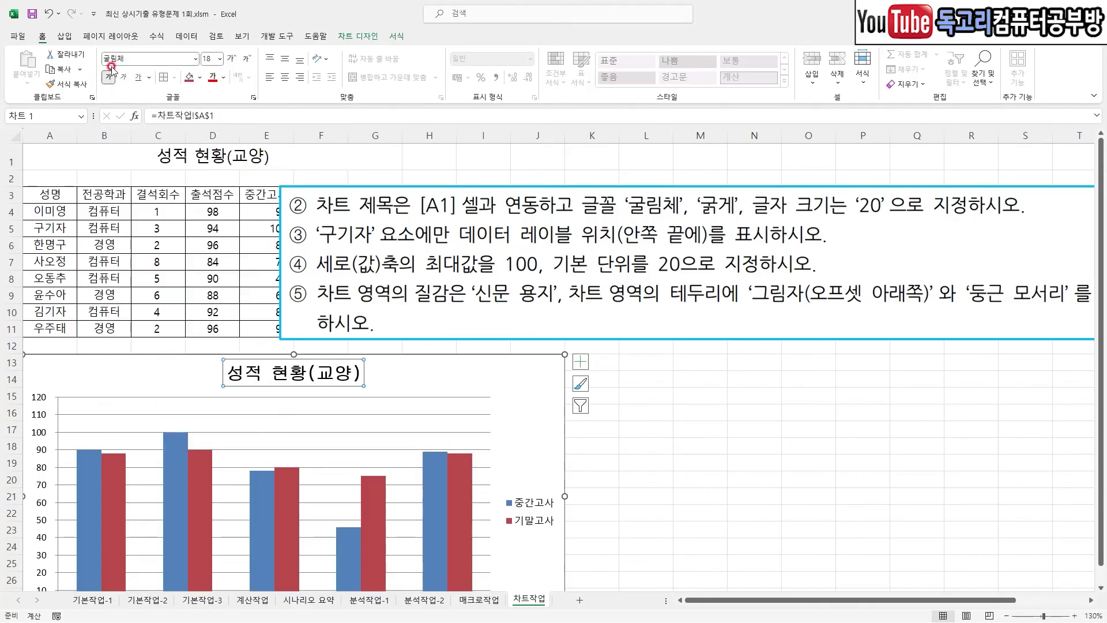
Set the chart title's font size to 20 and deselect the chart
{"action": "left_click", "coordinate": [219, 59]}
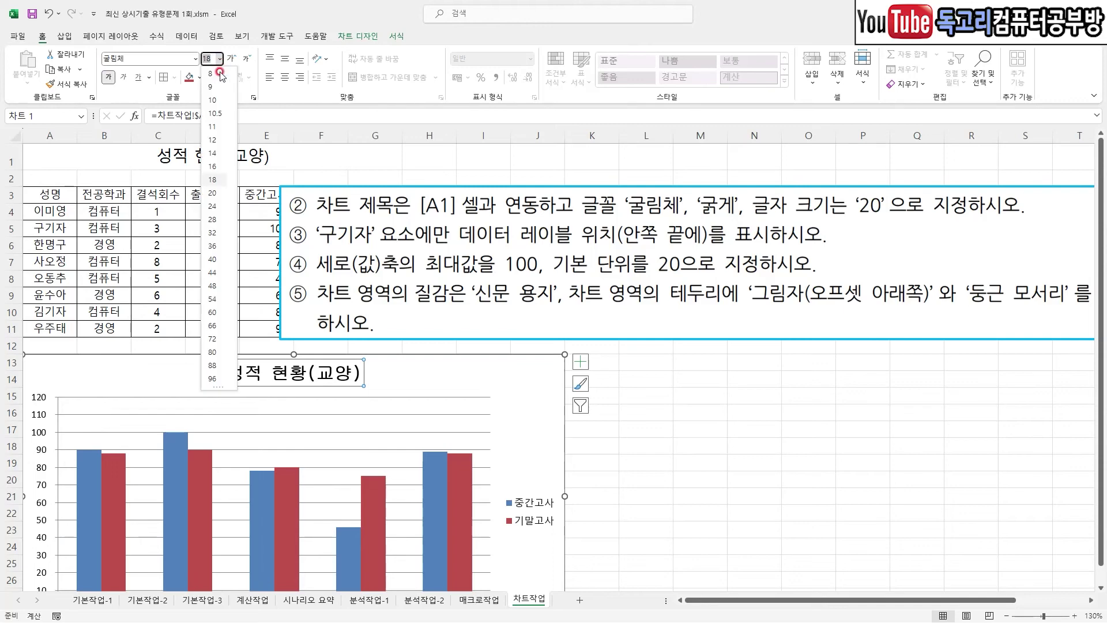
{"action": "left_click", "coordinate": [218, 193]}
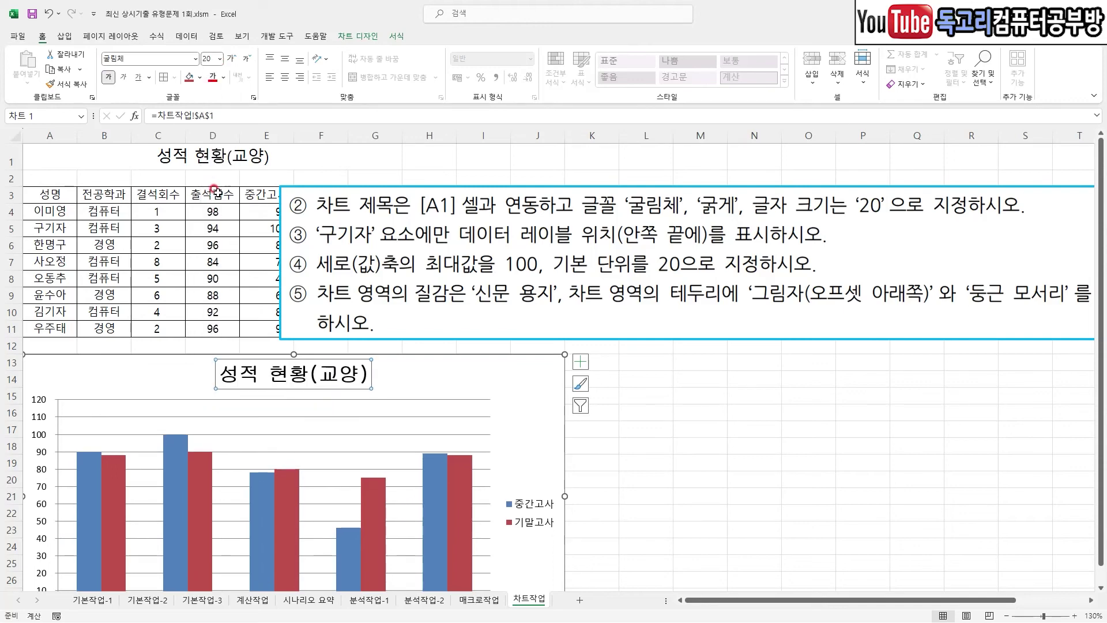
{"action": "left_click", "coordinate": [724, 391]}
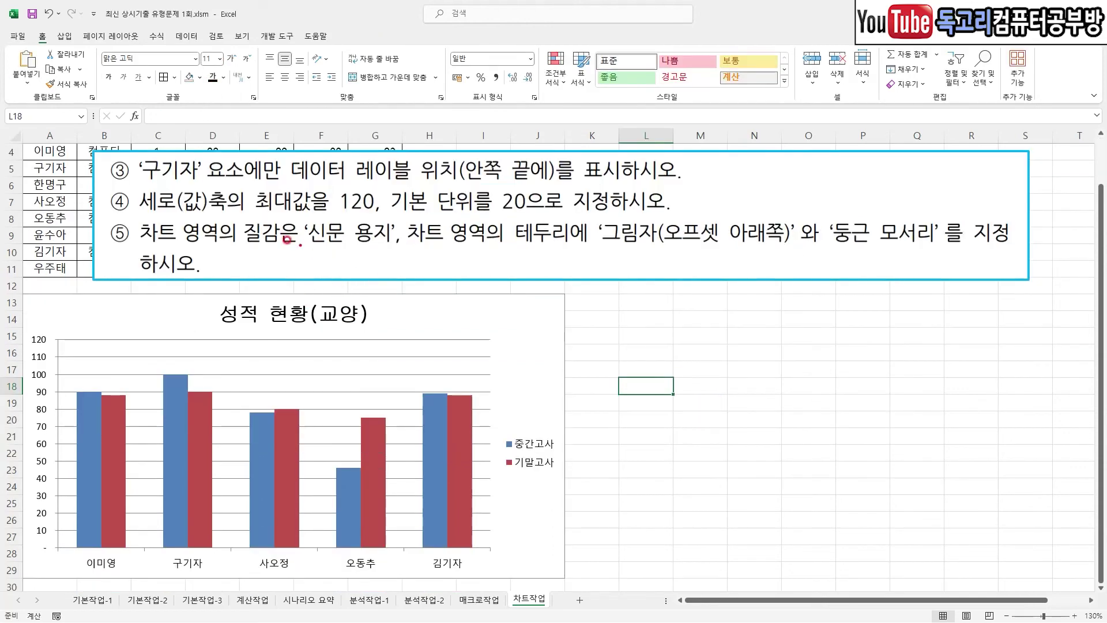
{"action": "left_click_drag", "start_coordinate": [138, 181], "coordinate": [559, 185]}
{"action": "key", "text": "Escape"}
{"action": "mouse_move", "coordinate": [190, 553]}
{"action": "left_mouse_down"}
{"action": "mouse_move", "coordinate": [199, 583]}
{"action": "mouse_move", "coordinate": [209, 542]}
{"action": "mouse_move", "coordinate": [211, 571]}
{"action": "left_mouse_up"}
{"action": "left_click_drag", "start_coordinate": [173, 359], "coordinate": [197, 363]}
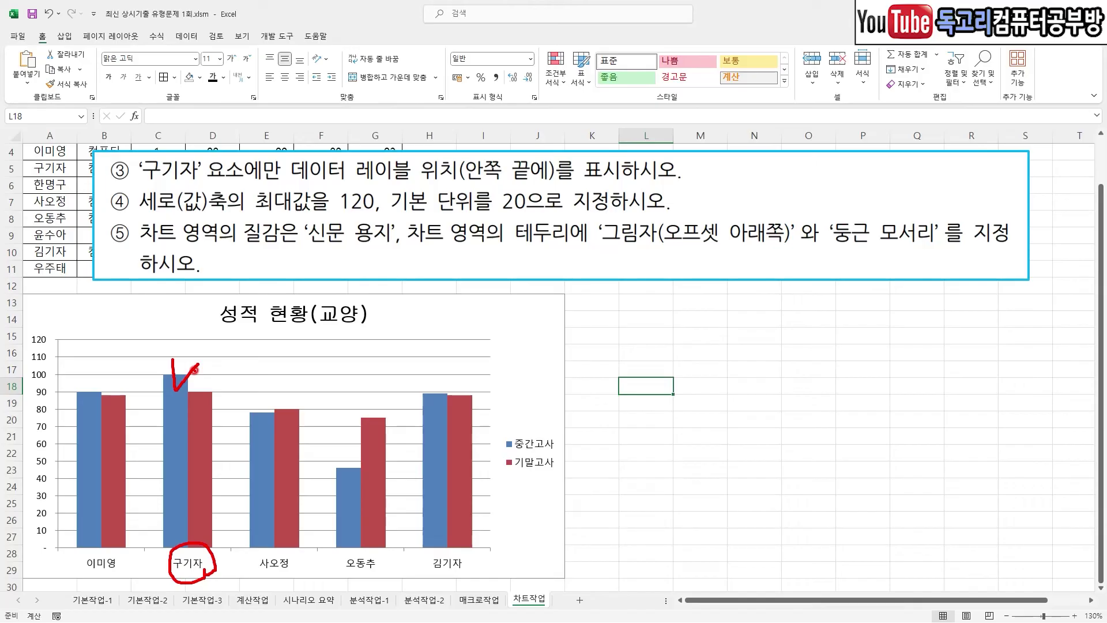
{"action": "key", "text": "Escape"}
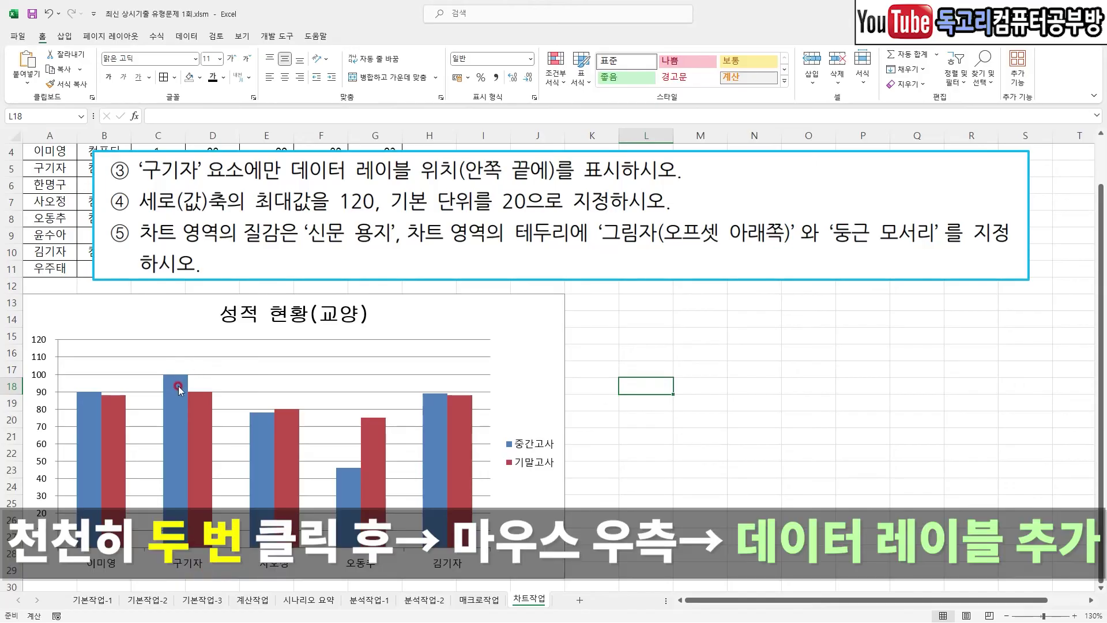
{"action": "key", "text": "ctrl+2"}
{"action": "mouse_move", "coordinate": [169, 365]}
{"action": "left_mouse_down"}
{"action": "mouse_move", "coordinate": [170, 385]}
{"action": "mouse_move", "coordinate": [194, 355]}
{"action": "left_mouse_up"}
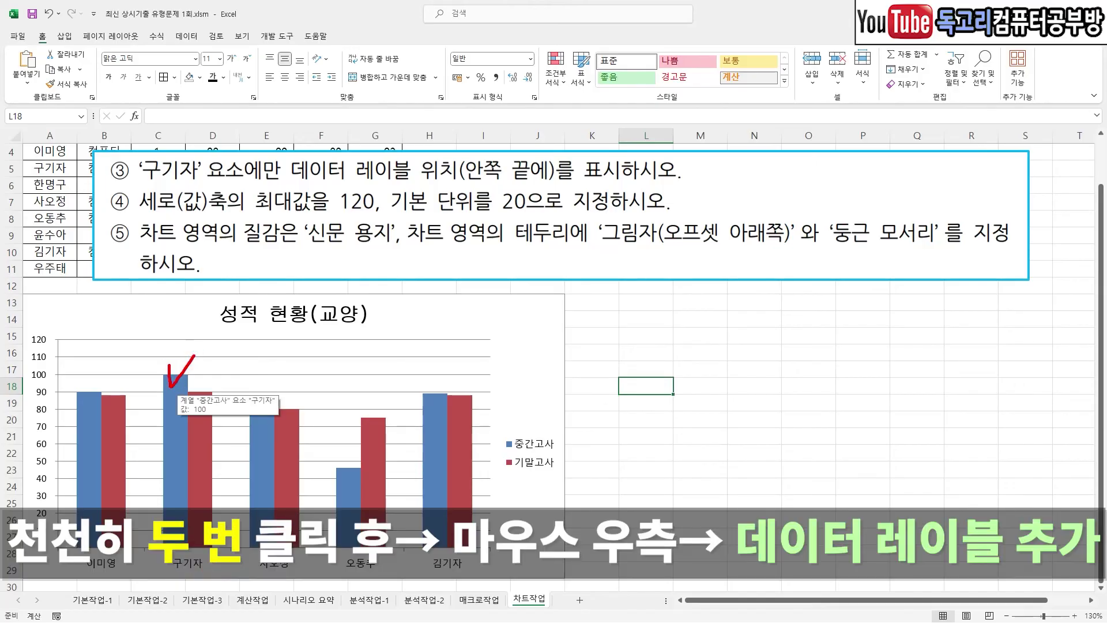
Add a data label to only the second student's column in the 중간고사 series
{"action": "left_click", "coordinate": [176, 392]}
{"action": "left_click", "coordinate": [176, 392]}
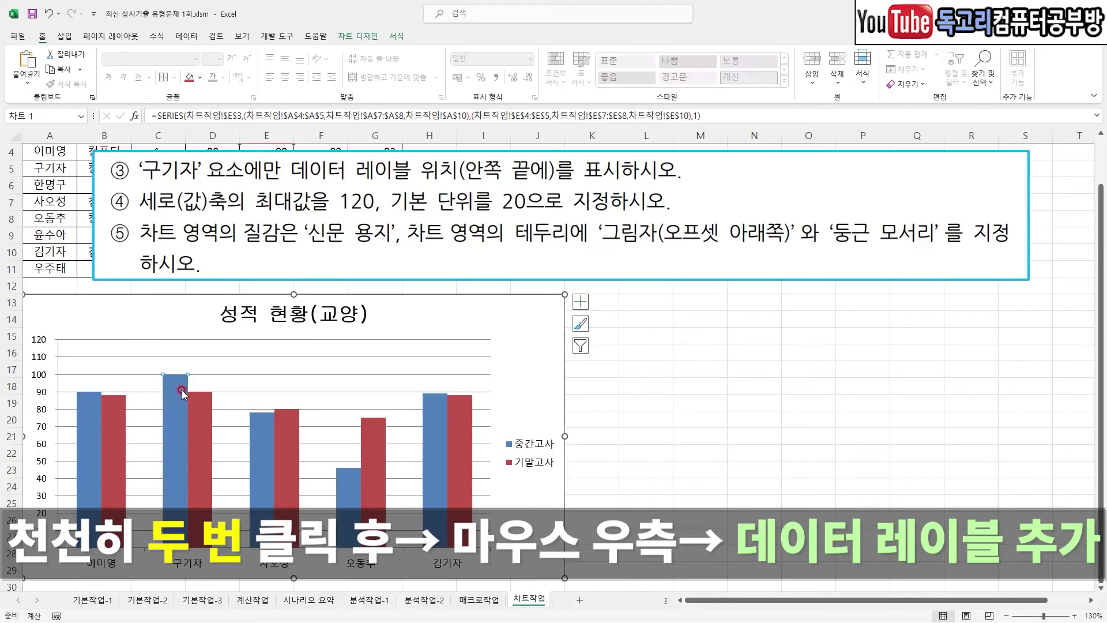
{"action": "right_click", "coordinate": [181, 391]}
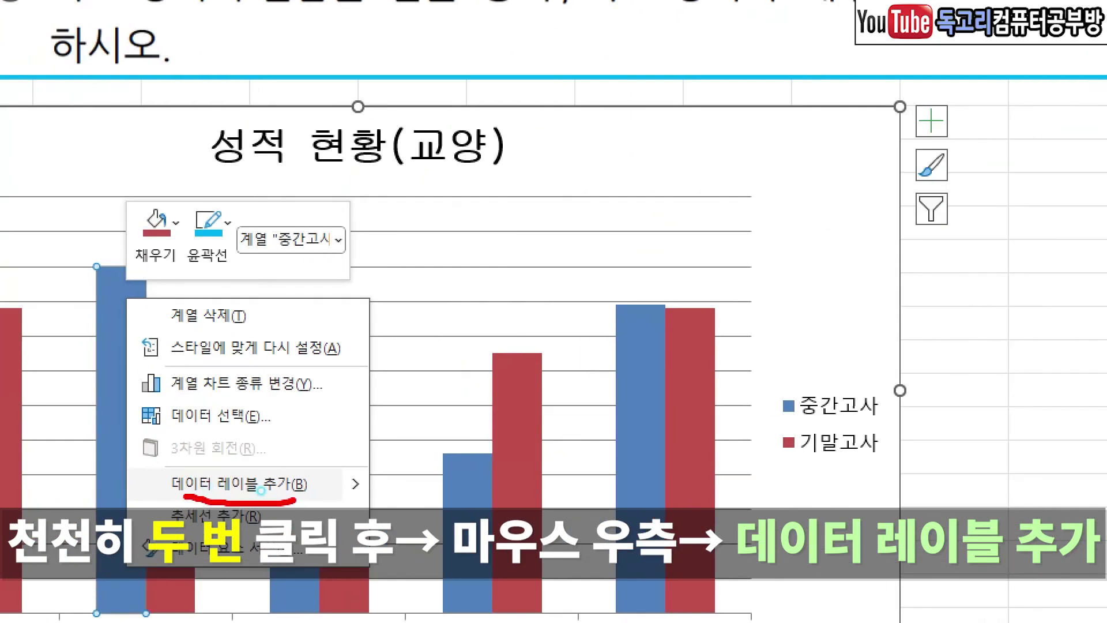
{"action": "left_click", "coordinate": [261, 490]}
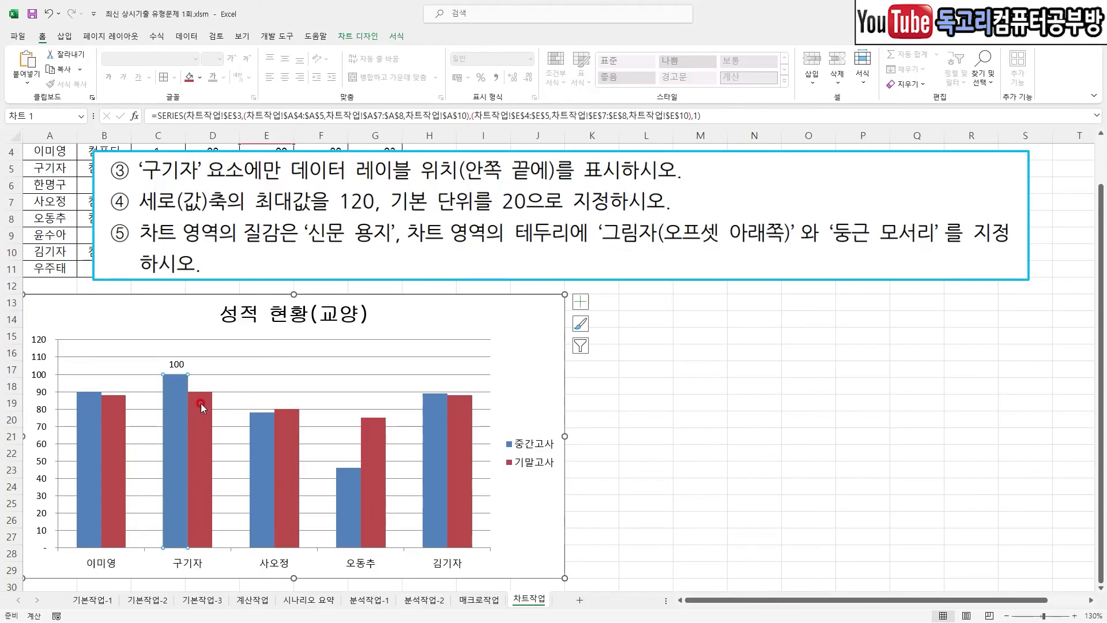
Set the label position of the second student's 중간고사 data label to inside end (안쪽 끝에)
{"action": "right_click", "coordinate": [179, 364]}
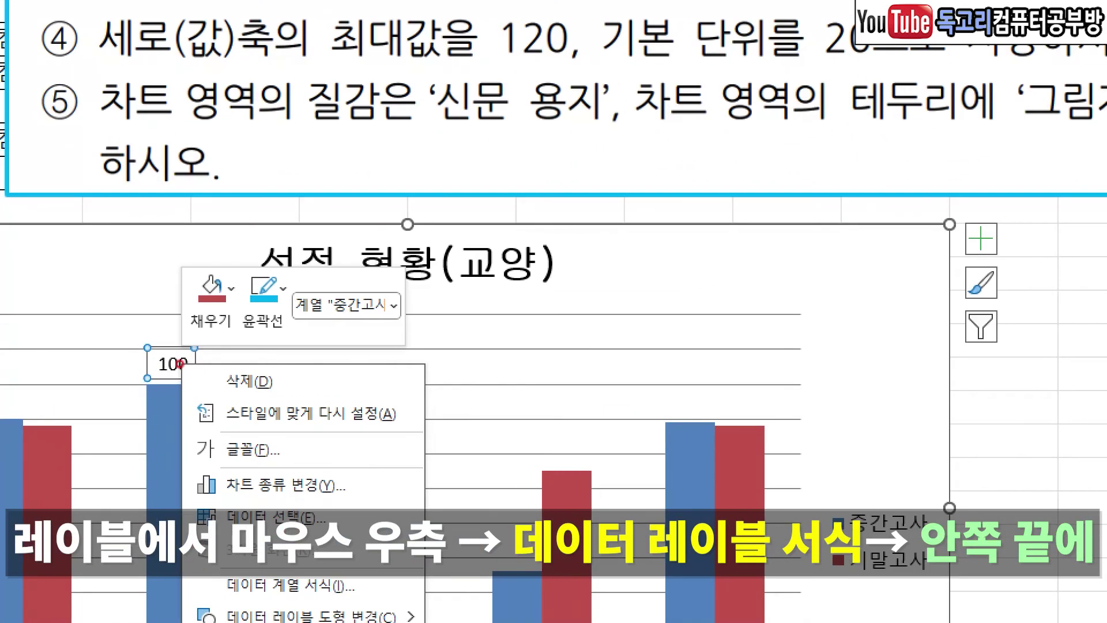
{"action": "mouse_move", "coordinate": [192, 515]}
{"action": "left_mouse_down"}
{"action": "mouse_move", "coordinate": [327, 524]}
{"action": "mouse_move", "coordinate": [294, 462]}
{"action": "mouse_move", "coordinate": [193, 519]}
{"action": "left_mouse_up"}
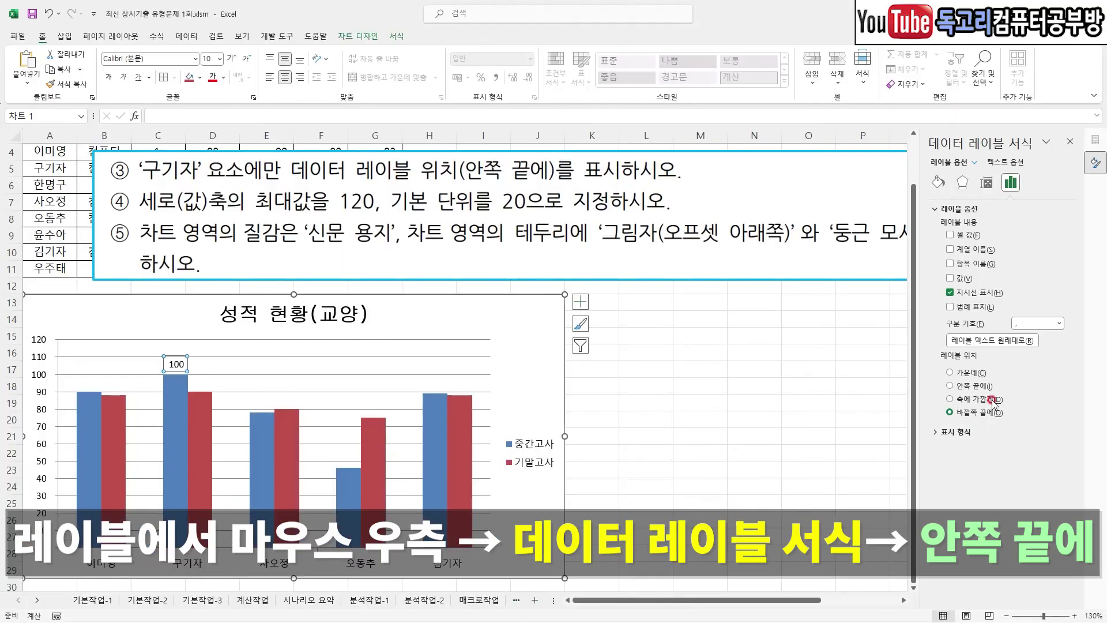
{"action": "left_click", "coordinate": [979, 386]}
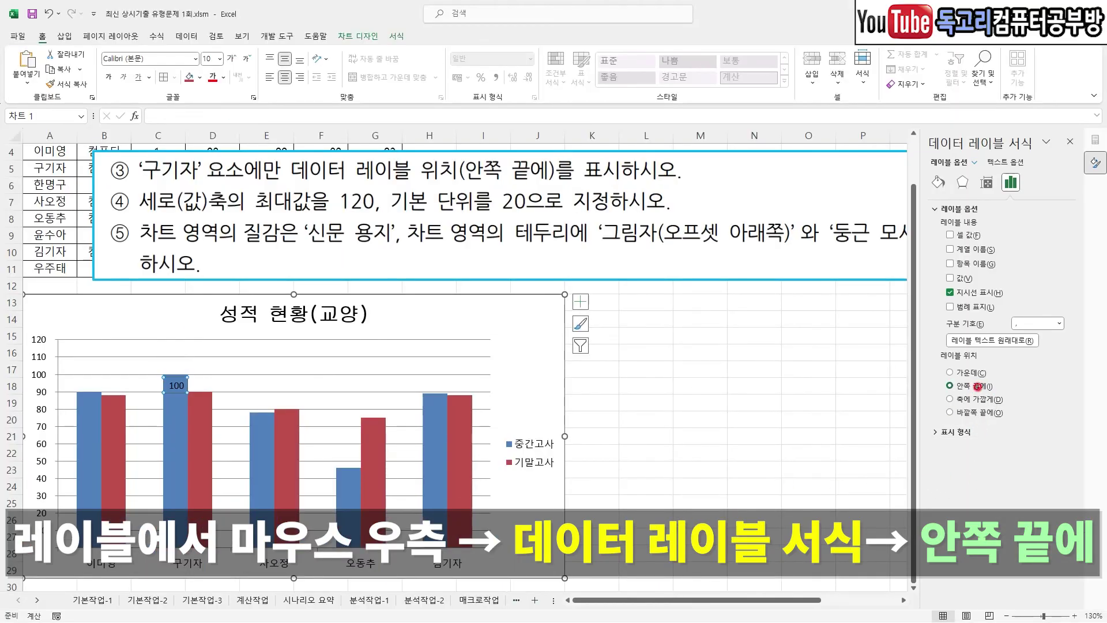
{"action": "left_click_drag", "start_coordinate": [934, 390], "coordinate": [1000, 392]}
{"action": "mouse_move", "coordinate": [1003, 410]}
{"action": "left_mouse_down"}
{"action": "mouse_move", "coordinate": [945, 400]}
{"action": "mouse_move", "coordinate": [1008, 394]}
{"action": "mouse_move", "coordinate": [997, 407]}
{"action": "left_mouse_up"}
{"action": "mouse_move", "coordinate": [181, 413]}
{"action": "left_mouse_down"}
{"action": "mouse_move", "coordinate": [144, 373]}
{"action": "mouse_move", "coordinate": [174, 420]}
{"action": "left_mouse_up"}
{"action": "key", "text": "Escape"}
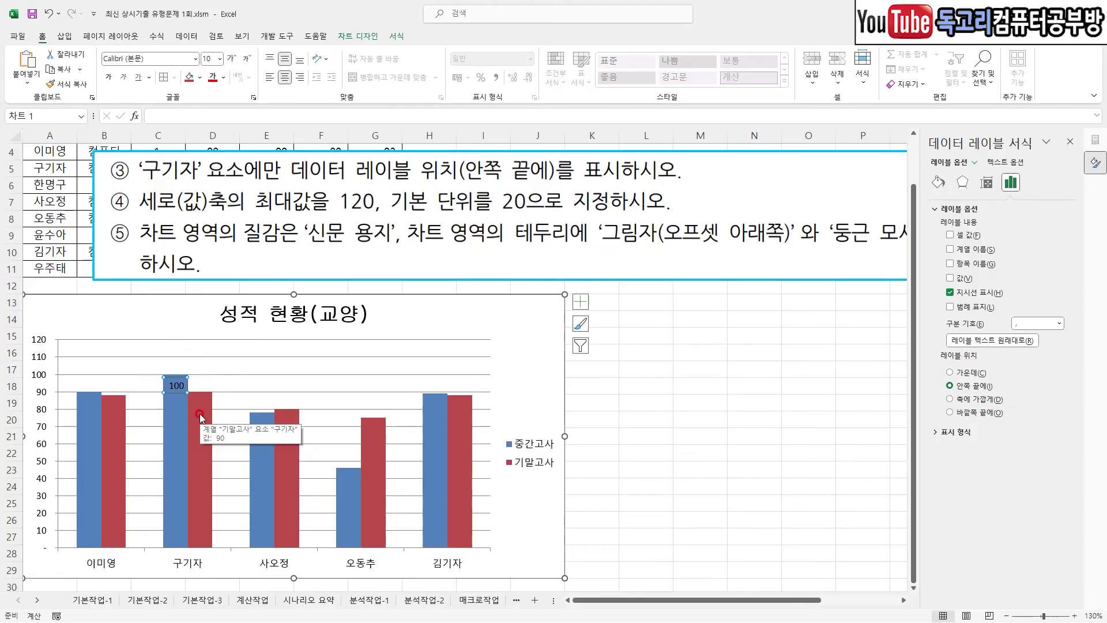
{"action": "mouse_move", "coordinate": [194, 380]}
{"action": "left_mouse_down"}
{"action": "mouse_move", "coordinate": [195, 414]}
{"action": "mouse_move", "coordinate": [230, 372]}
{"action": "left_mouse_up"}
{"action": "key", "text": "Escape"}
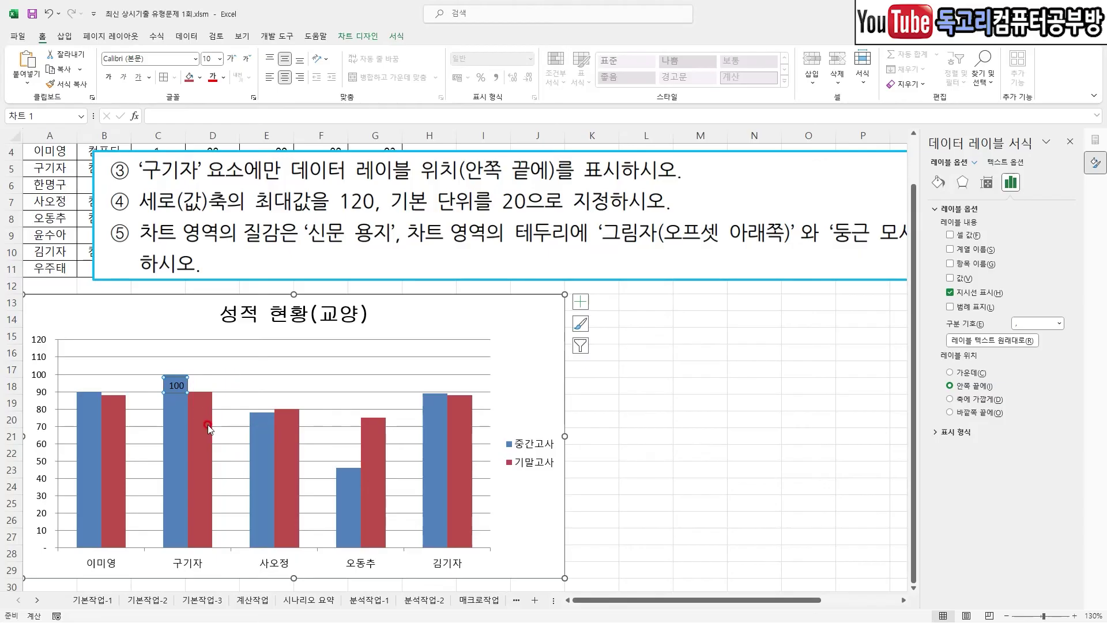
Add a data label to only the second student's column in the 기말고사 series
{"action": "left_click", "coordinate": [202, 415]}
{"action": "left_click", "coordinate": [201, 417]}
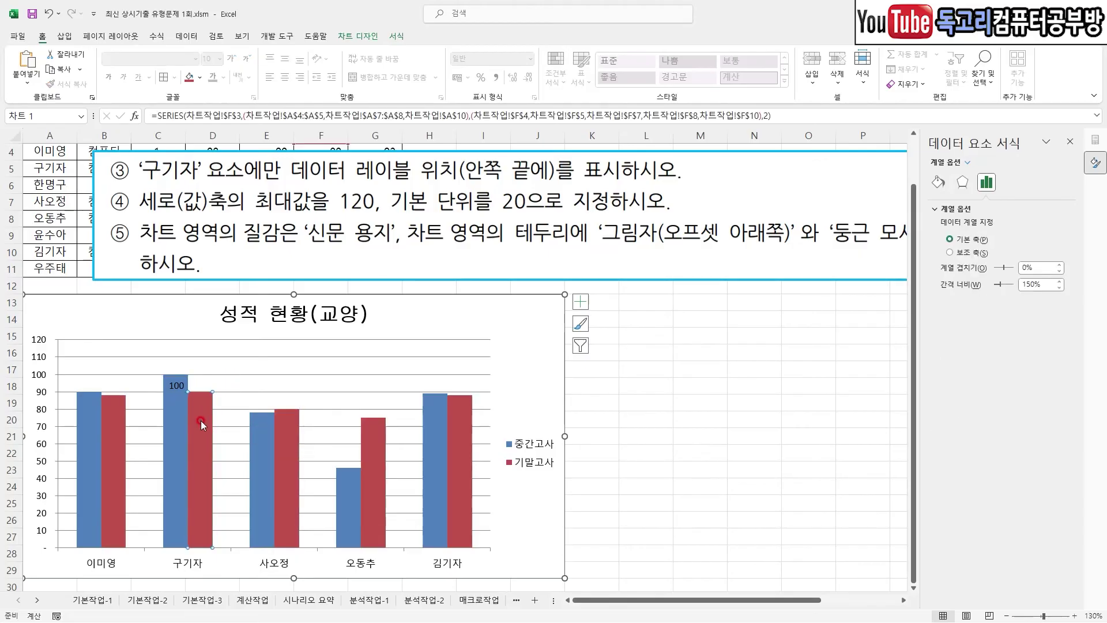
{"action": "right_click", "coordinate": [199, 417]}
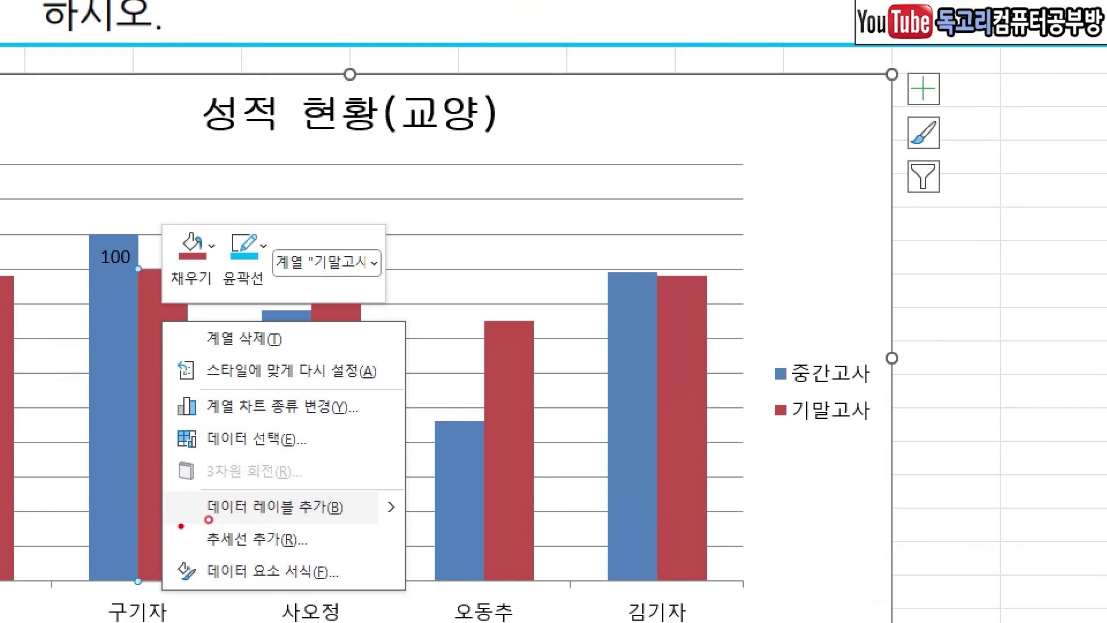
{"action": "left_click_drag", "start_coordinate": [209, 519], "coordinate": [384, 528]}
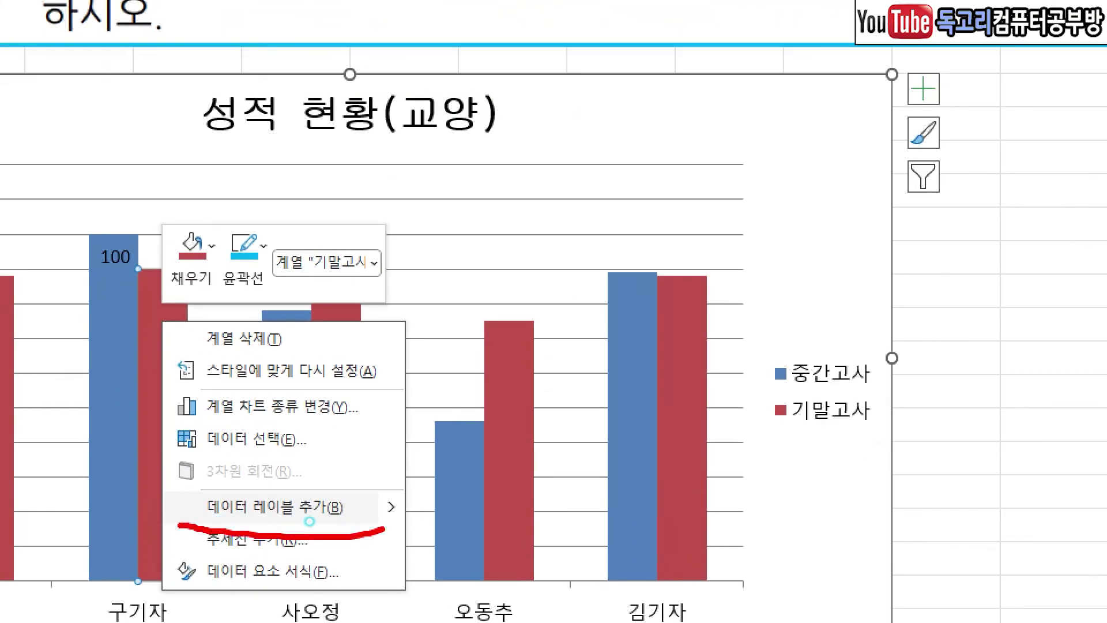
{"action": "left_click", "coordinate": [309, 521]}
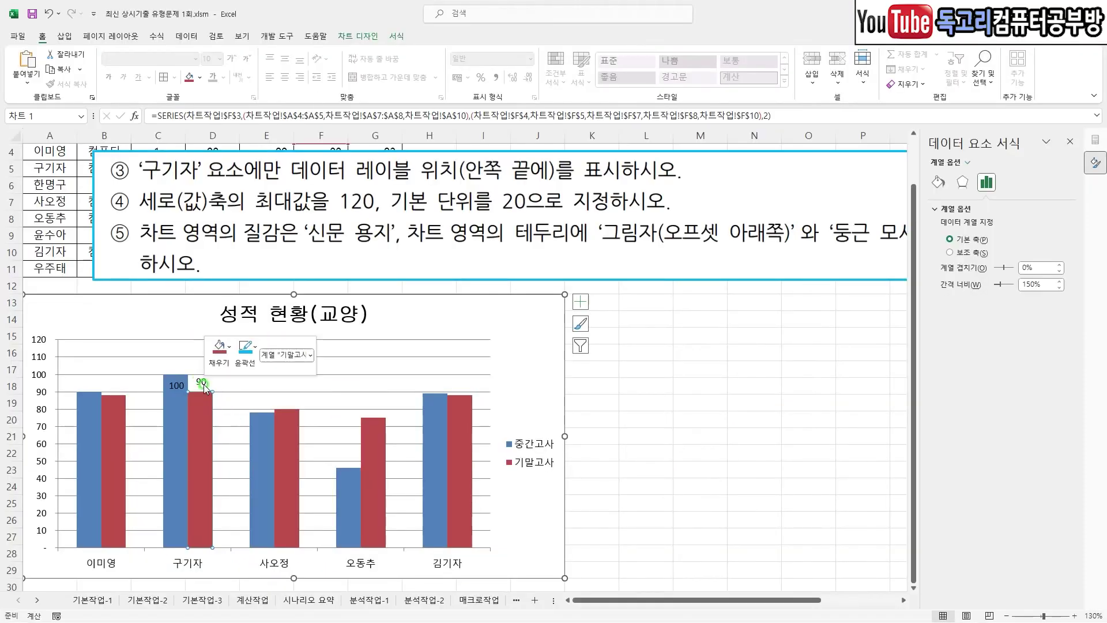
Set the label position of the second student's 기말고사 data label to inside end (안쪽 끝에)
{"action": "right_click", "coordinate": [203, 384]}
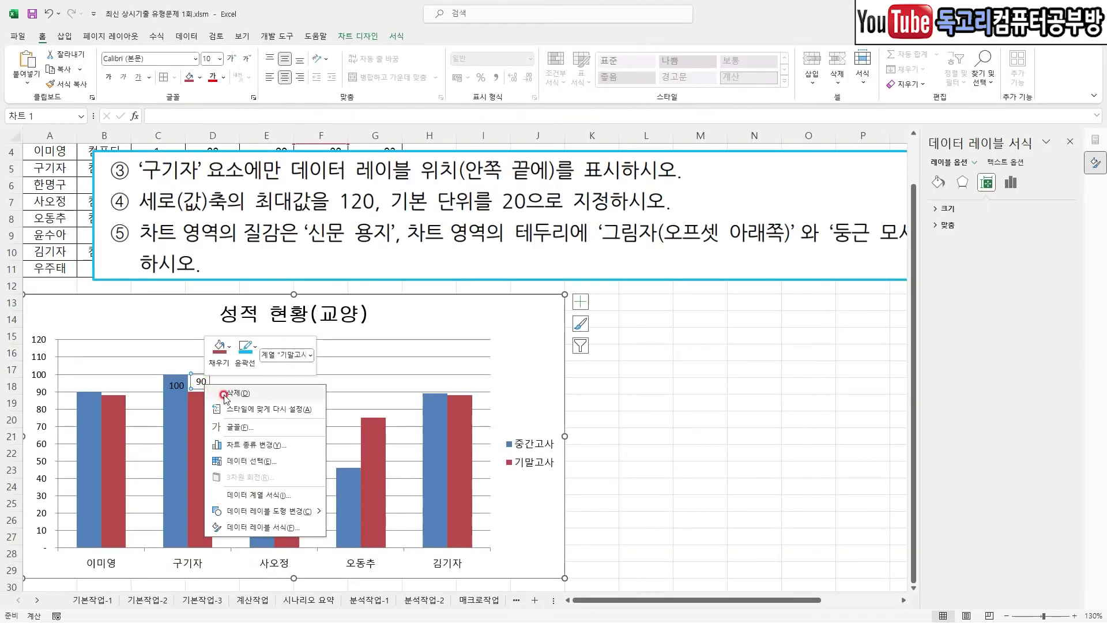
{"action": "mouse_move", "coordinate": [300, 533]}
{"action": "left_mouse_down"}
{"action": "mouse_move", "coordinate": [191, 536]}
{"action": "mouse_move", "coordinate": [302, 521]}
{"action": "left_mouse_up"}
{"action": "left_click", "coordinate": [265, 526]}
{"action": "left_click", "coordinate": [980, 385]}
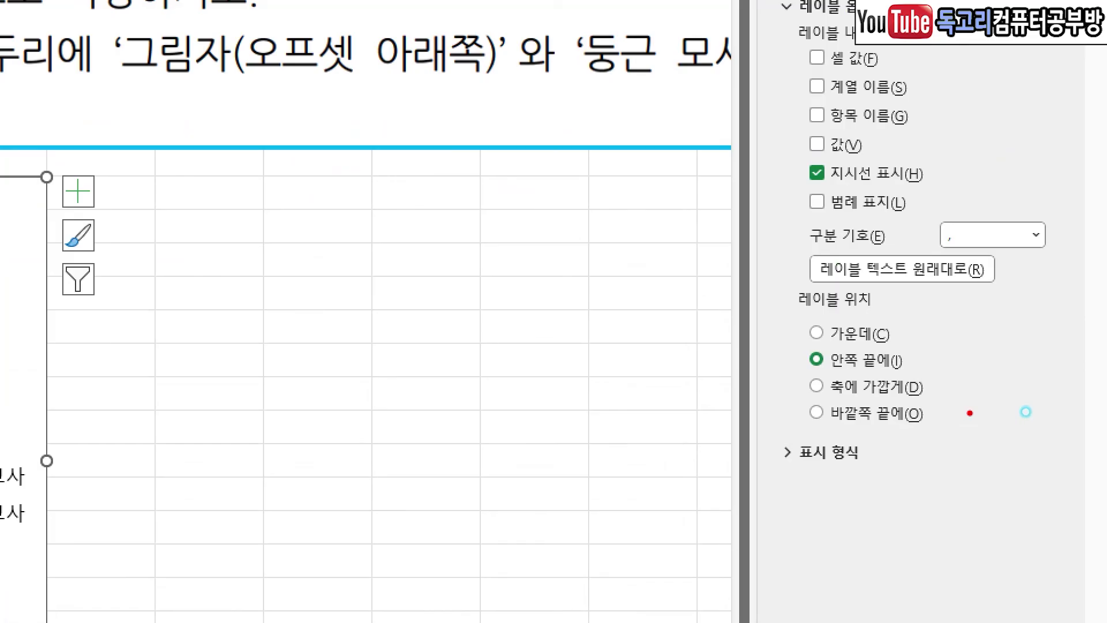
{"action": "mouse_move", "coordinate": [997, 404]}
{"action": "left_mouse_down"}
{"action": "mouse_move", "coordinate": [1025, 378]}
{"action": "mouse_move", "coordinate": [985, 413]}
{"action": "left_mouse_up"}
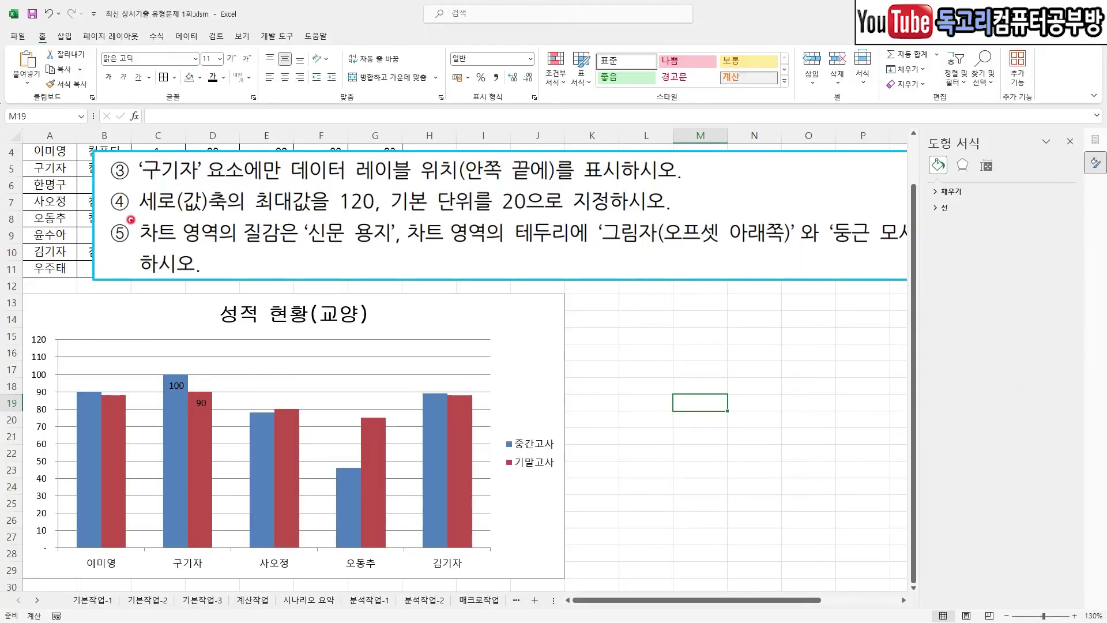
{"action": "left_click_drag", "start_coordinate": [147, 219], "coordinate": [542, 219]}
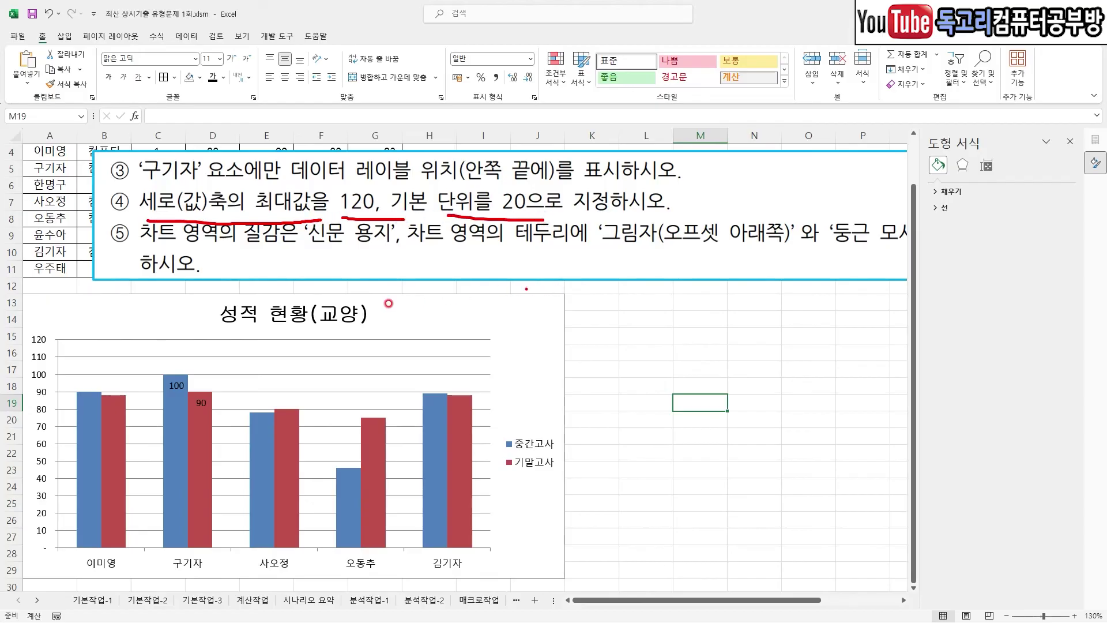
{"action": "key", "text": "Escape"}
{"action": "mouse_move", "coordinate": [57, 326]}
{"action": "left_mouse_down"}
{"action": "mouse_move", "coordinate": [59, 447]}
{"action": "mouse_move", "coordinate": [20, 548]}
{"action": "mouse_move", "coordinate": [31, 316]}
{"action": "mouse_move", "coordinate": [66, 354]}
{"action": "left_mouse_up"}
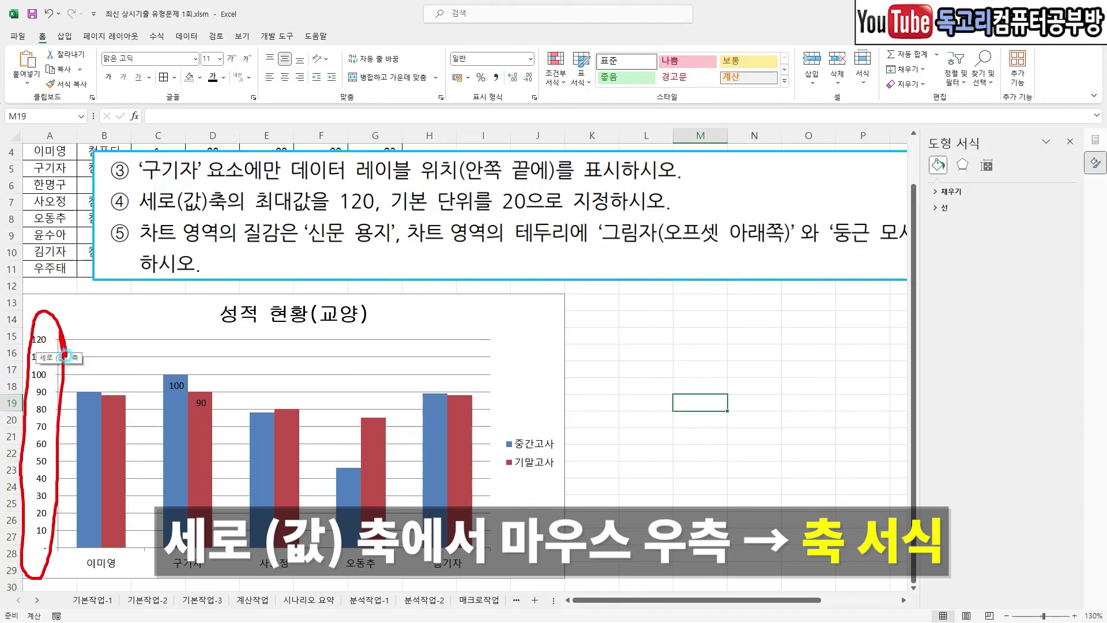
{"action": "key", "text": "Escape"}
Set the major unit (기본) of the chart's vertical value axis to 20
{"action": "right_click", "coordinate": [41, 356]}
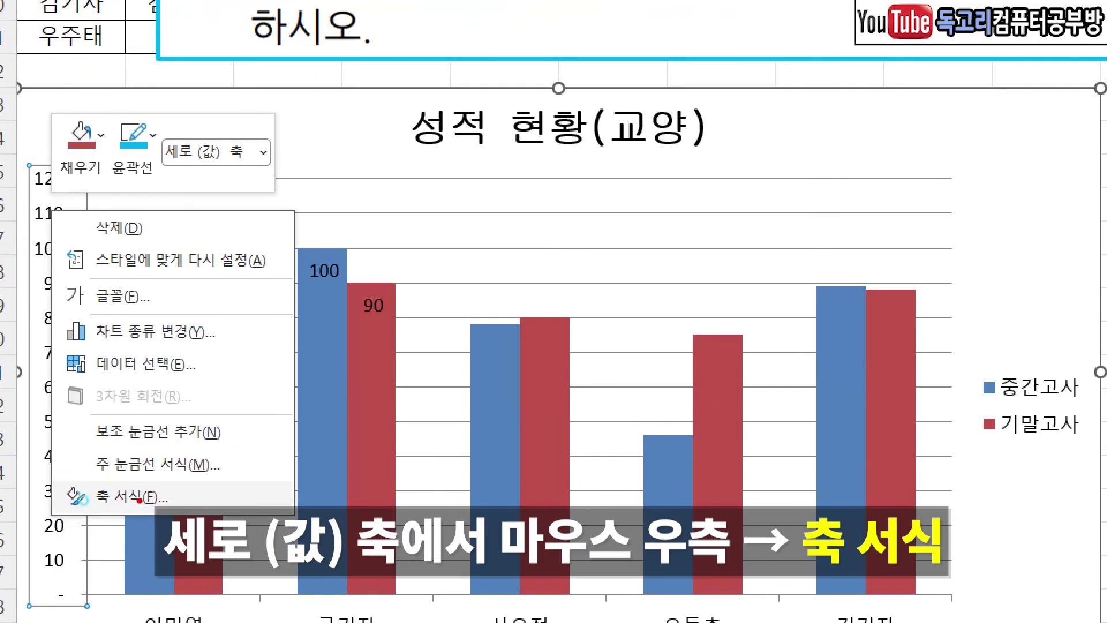
{"action": "left_click_drag", "start_coordinate": [49, 503], "coordinate": [65, 508]}
{"action": "left_click", "coordinate": [98, 501]}
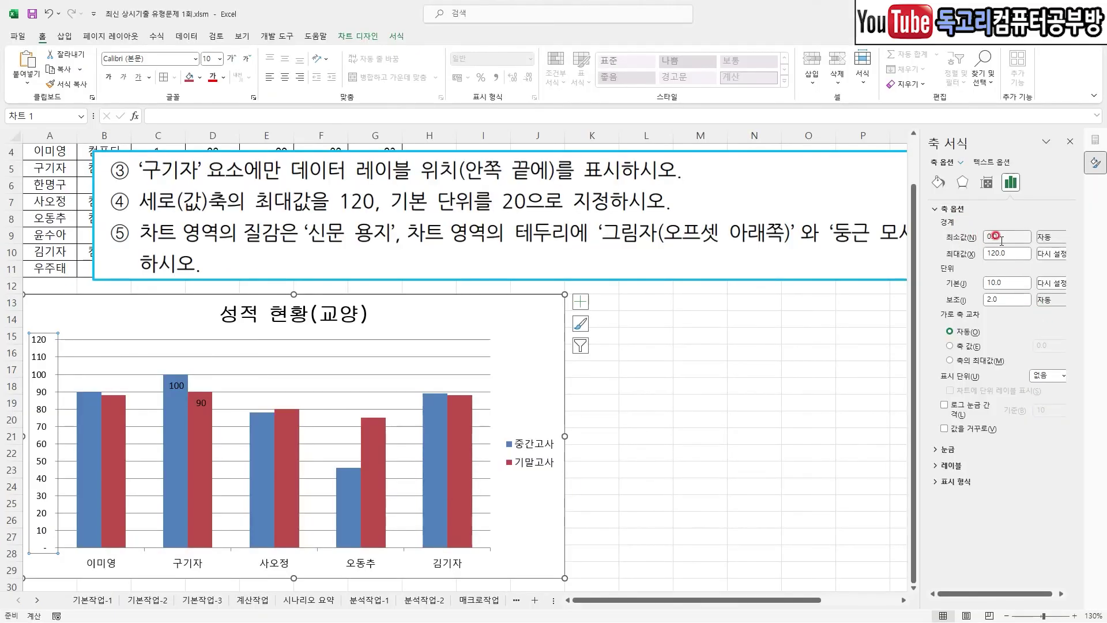
{"action": "left_click_drag", "start_coordinate": [1022, 254], "coordinate": [980, 259]}
{"action": "left_click", "coordinate": [1014, 253]}
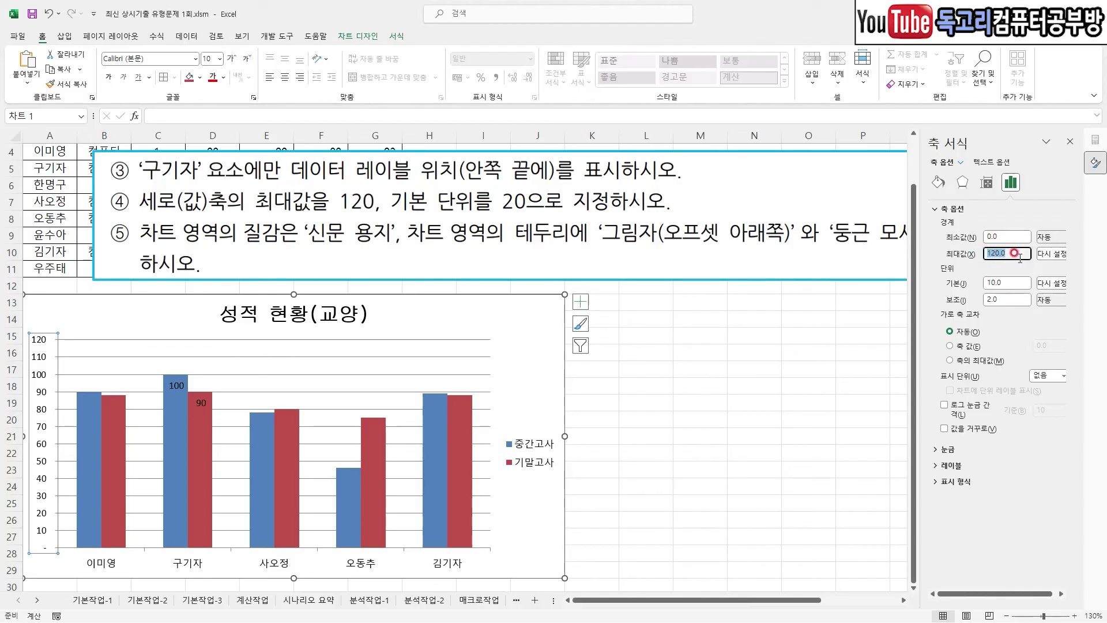
{"action": "left_click", "coordinate": [1005, 282]}
{"action": "left_click_drag", "start_coordinate": [1009, 283], "coordinate": [972, 288]}
{"action": "type", "text": "2"}
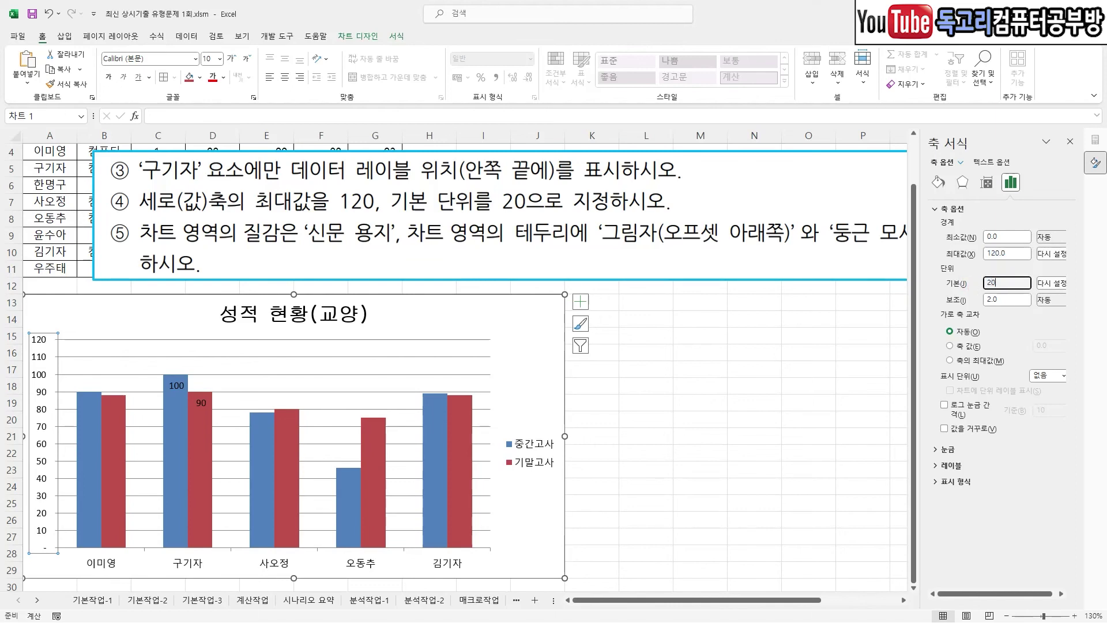
{"action": "type", "text": "0"}
{"action": "key", "text": "Return"}
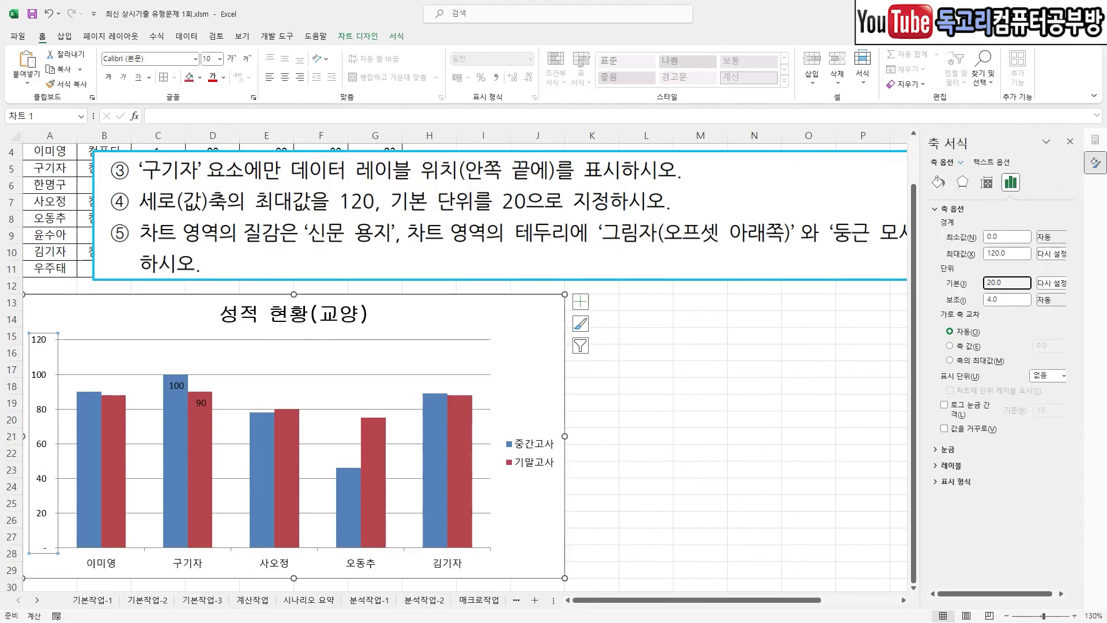
{"action": "left_click_drag", "start_coordinate": [51, 343], "coordinate": [48, 479]}
{"action": "left_click", "coordinate": [1018, 314]}
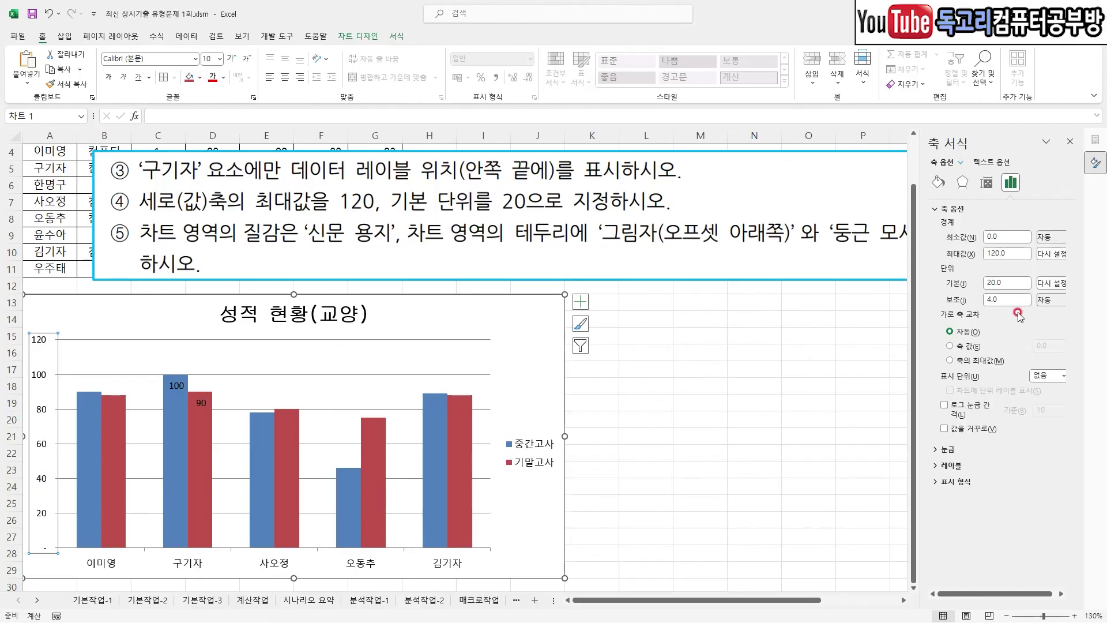
{"action": "left_click_drag", "start_coordinate": [943, 310], "coordinate": [1003, 311]}
{"action": "left_click_drag", "start_coordinate": [596, 172], "coordinate": [541, 266]}
{"action": "left_click_drag", "start_coordinate": [529, 191], "coordinate": [619, 302]}
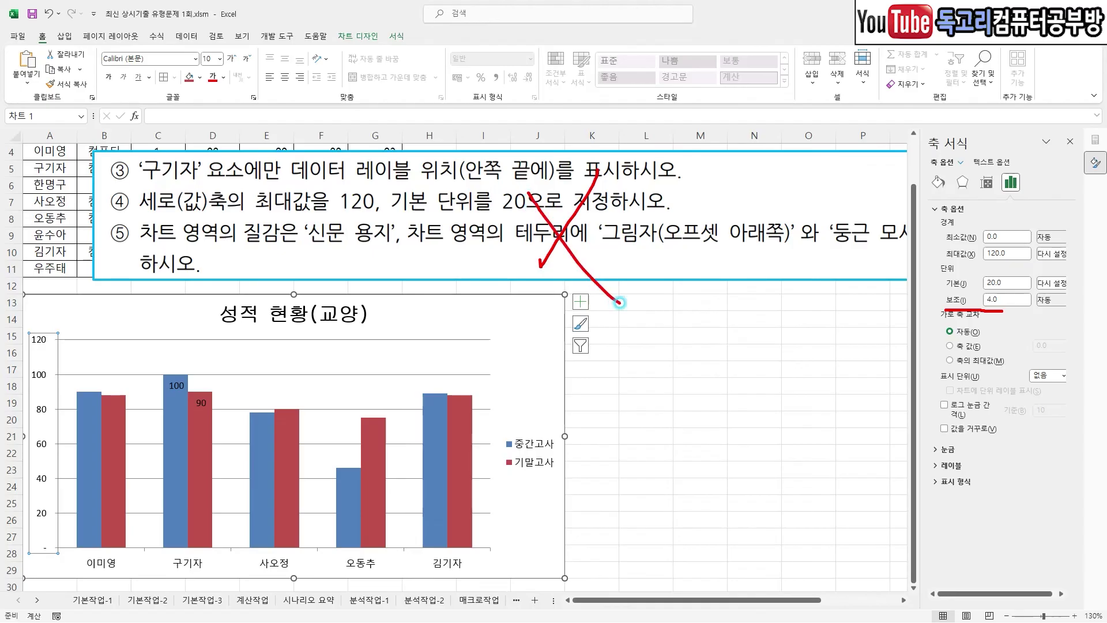
{"action": "key", "text": "Escape"}
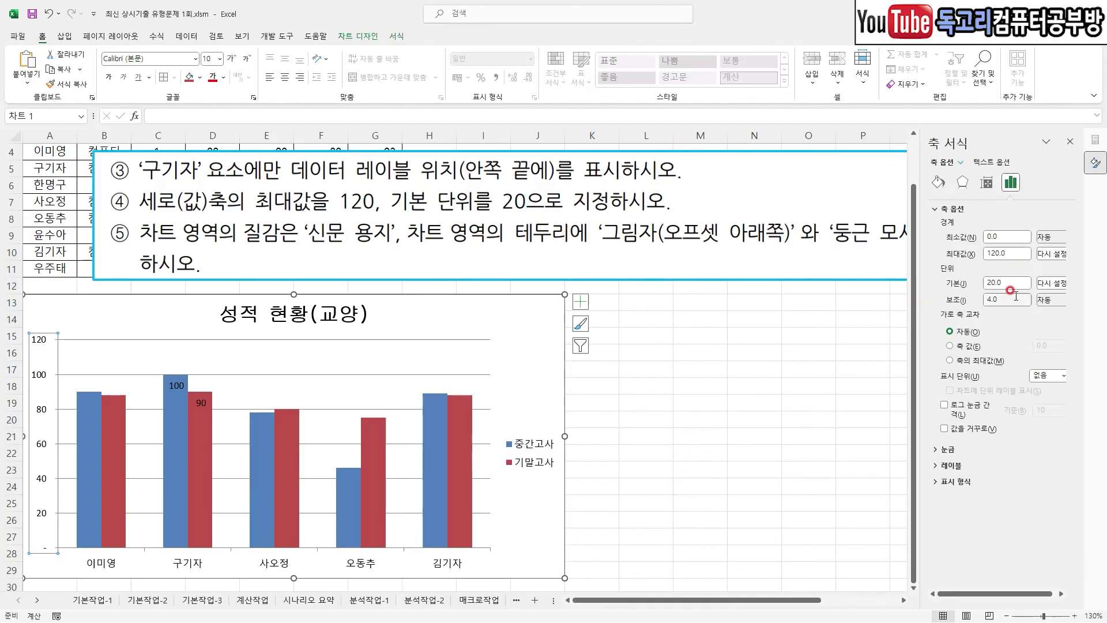
{"action": "mouse_move", "coordinate": [1008, 295]}
{"action": "left_mouse_down"}
{"action": "mouse_move", "coordinate": [939, 321]}
{"action": "mouse_move", "coordinate": [1015, 325]}
{"action": "left_mouse_up"}
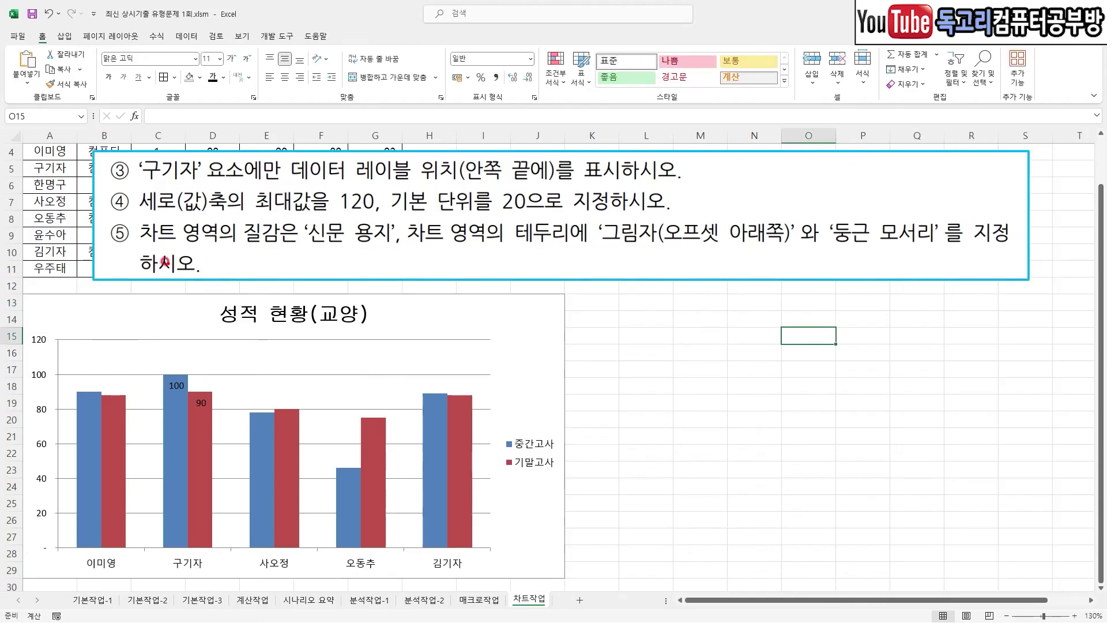
{"action": "left_click_drag", "start_coordinate": [174, 247], "coordinate": [389, 252]}
{"action": "left_click_drag", "start_coordinate": [461, 251], "coordinate": [749, 259]}
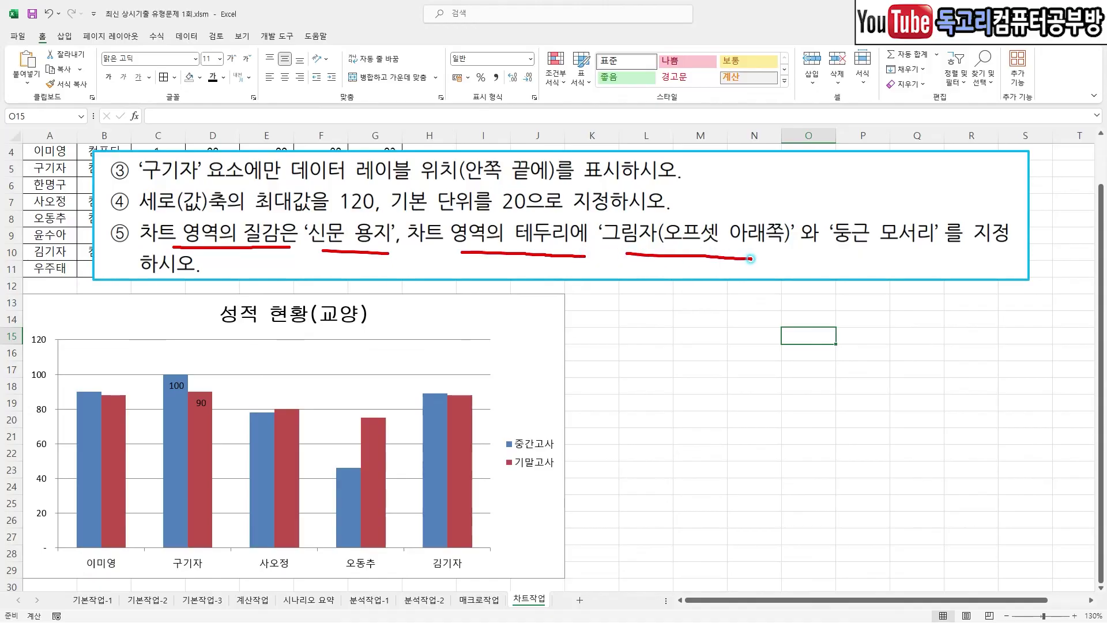
{"action": "left_click_drag", "start_coordinate": [837, 249], "coordinate": [950, 255]}
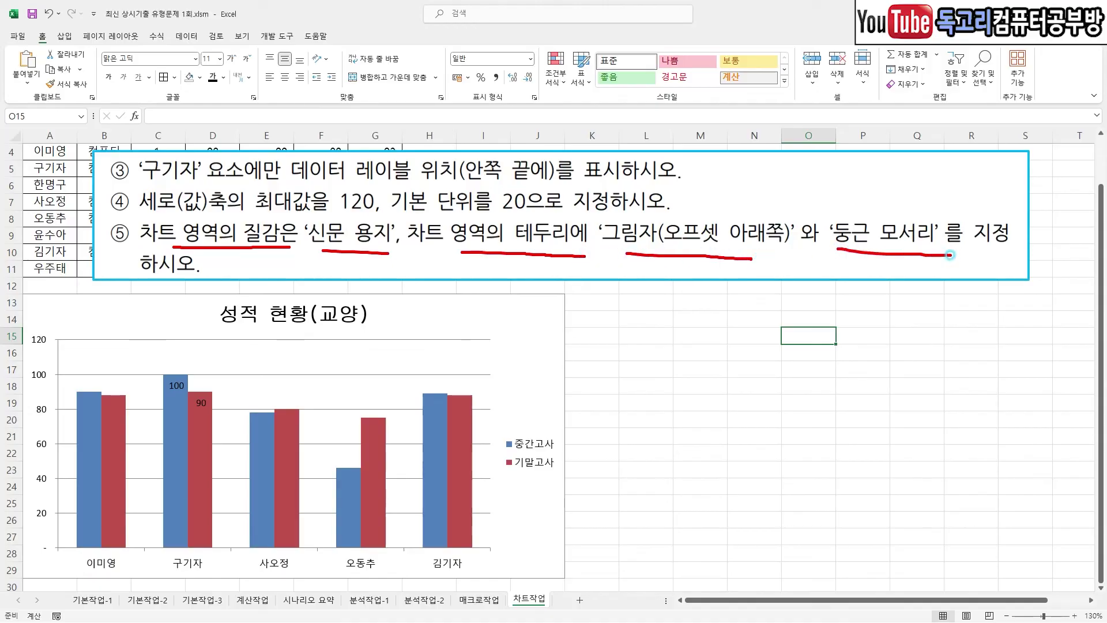
{"action": "key", "text": "Escape"}
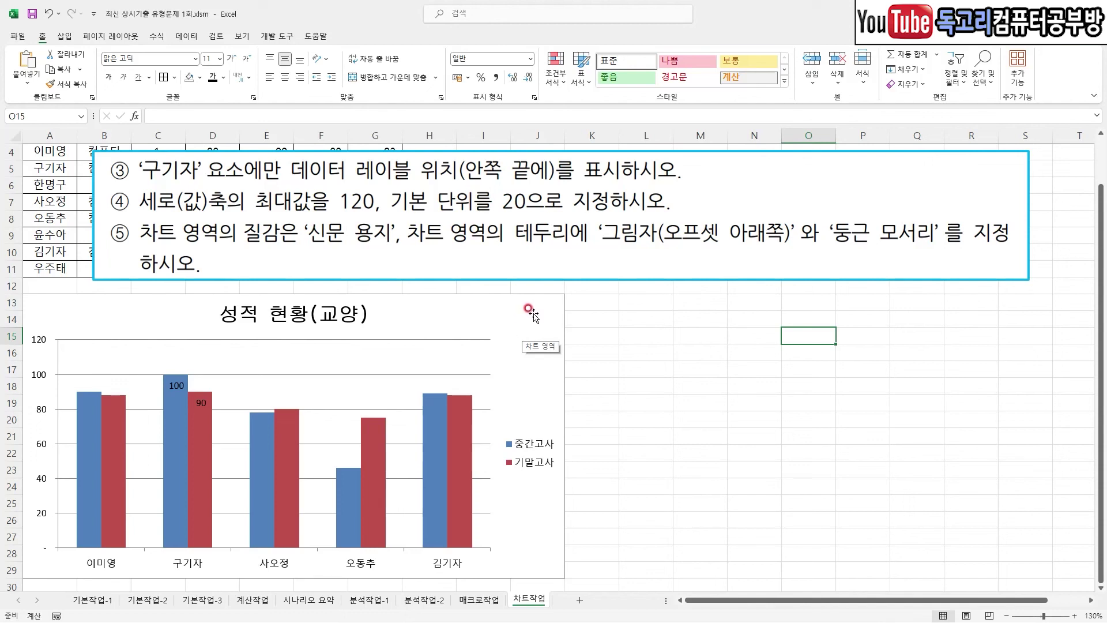
Fill the chart area of the 성적 현황(교양) chart with the newsprint (신문 용지) texture
{"action": "left_click_drag", "start_coordinate": [526, 322], "coordinate": [543, 298]}
{"action": "left_click_drag", "start_coordinate": [512, 364], "coordinate": [567, 365]}
{"action": "key", "text": "Escape"}
{"action": "right_click", "coordinate": [528, 325]}
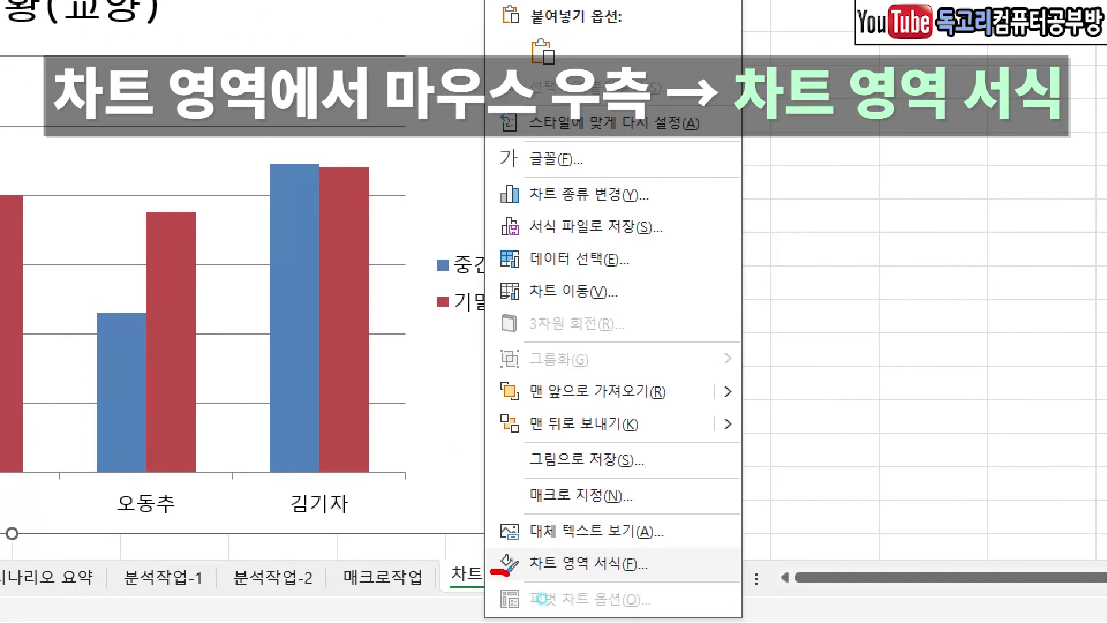
{"action": "mouse_move", "coordinate": [501, 572]}
{"action": "left_mouse_down"}
{"action": "mouse_move", "coordinate": [683, 585]}
{"action": "mouse_move", "coordinate": [510, 521]}
{"action": "mouse_move", "coordinate": [470, 588]}
{"action": "left_mouse_up"}
{"action": "key", "text": "Escape"}
{"action": "left_click", "coordinate": [588, 563]}
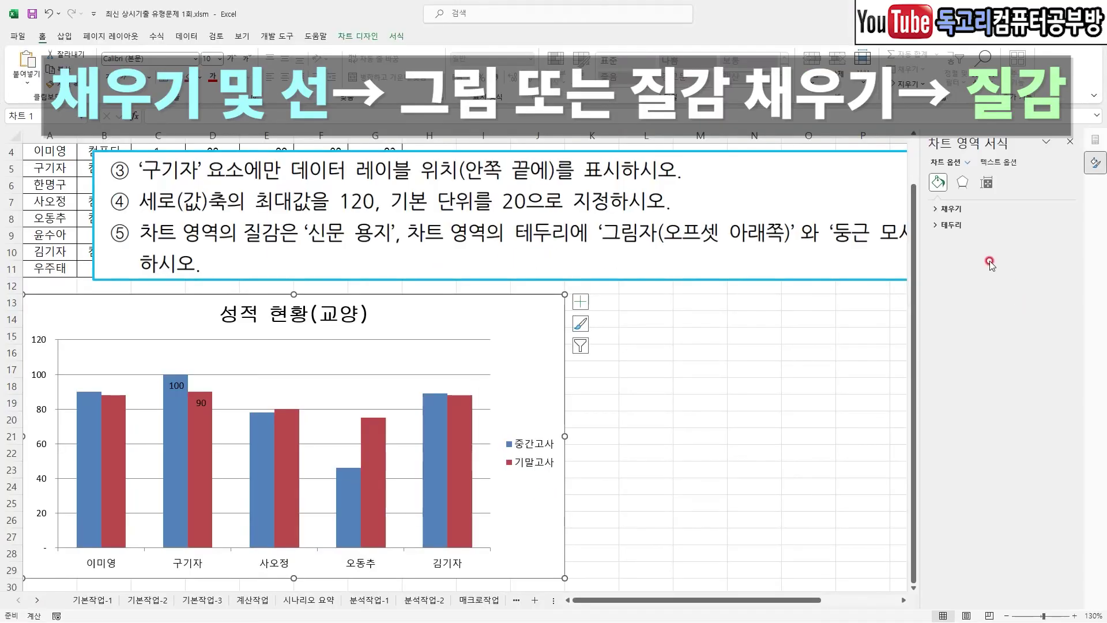
{"action": "left_click", "coordinate": [950, 212]}
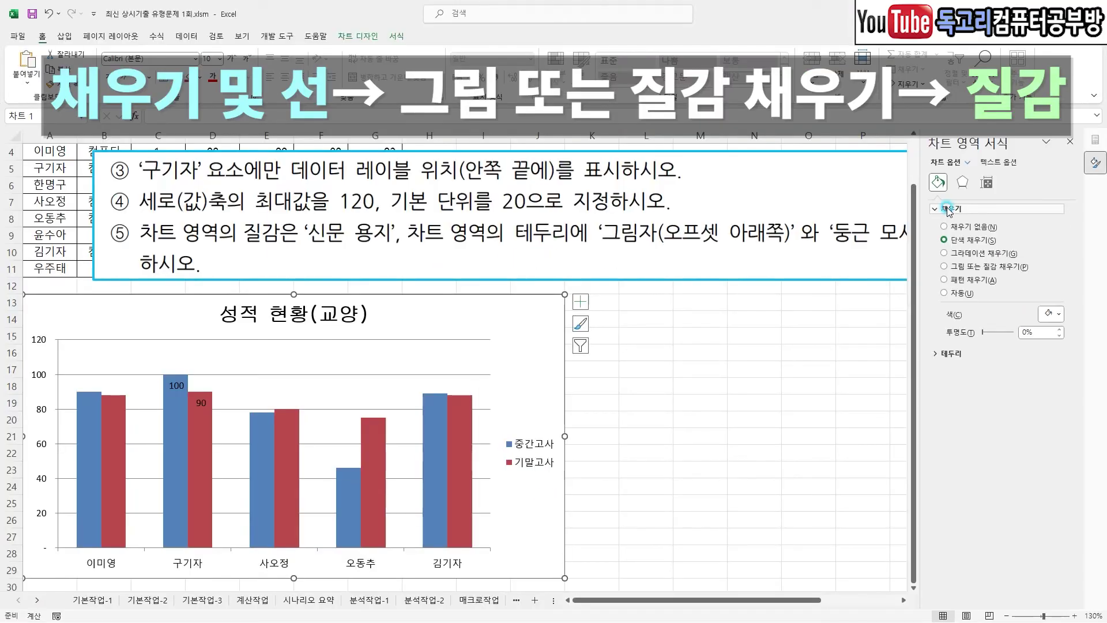
{"action": "left_click", "coordinate": [971, 267]}
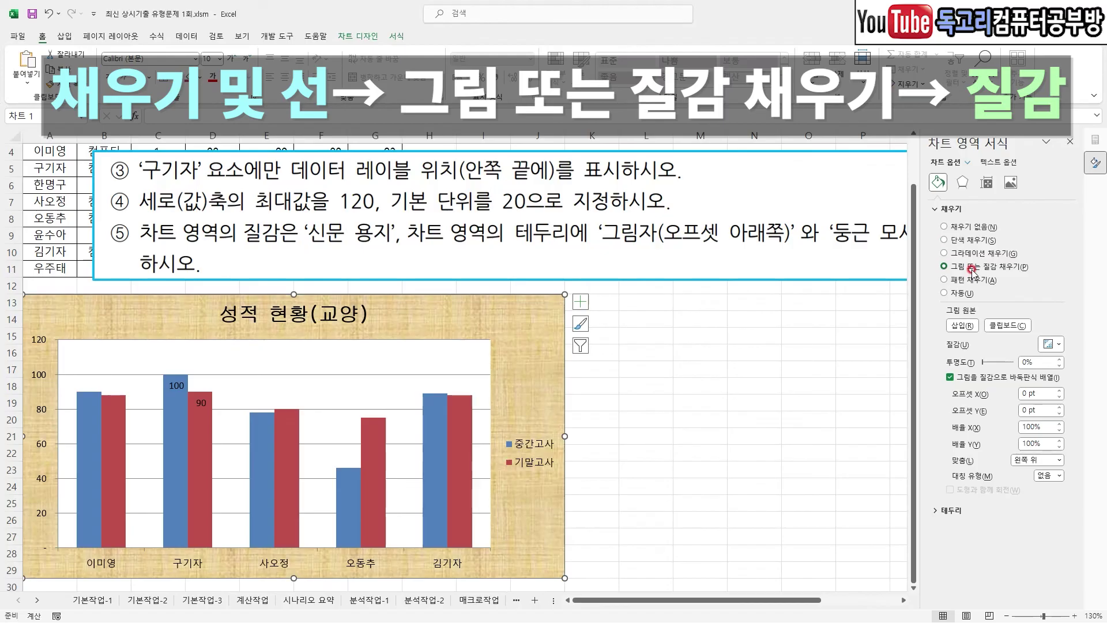
{"action": "left_click", "coordinate": [1059, 345]}
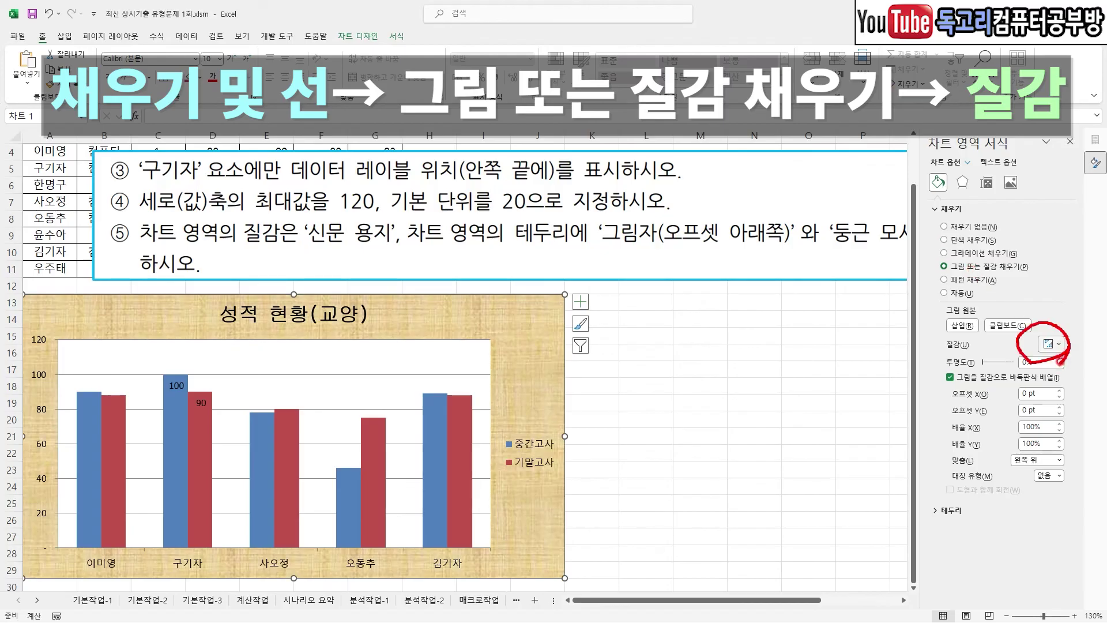
{"action": "left_click", "coordinate": [1058, 346]}
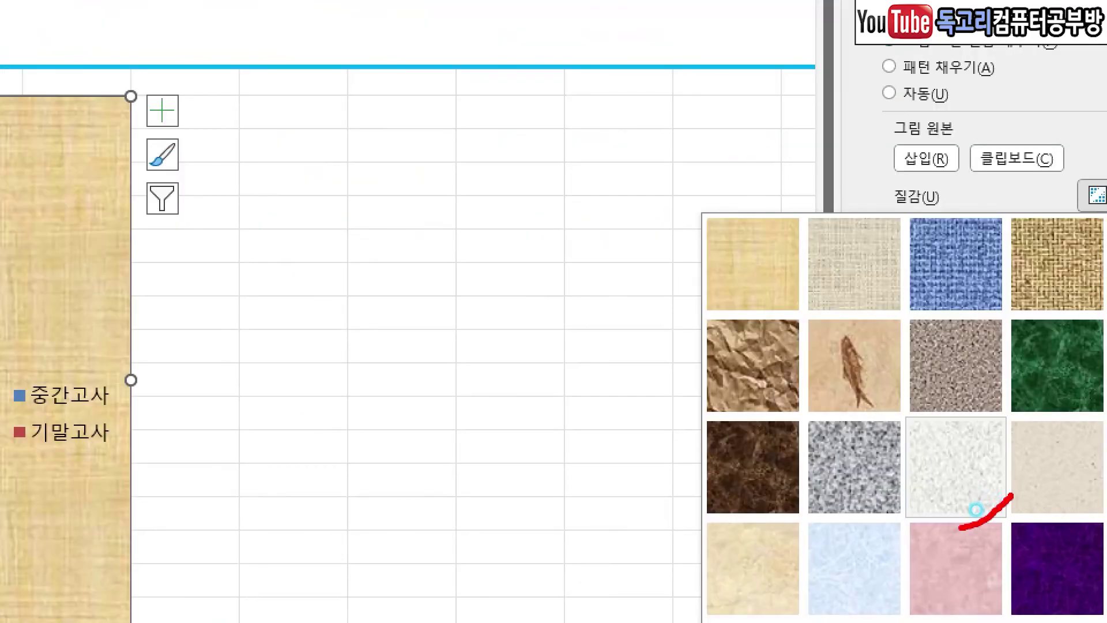
{"action": "left_click", "coordinate": [995, 503]}
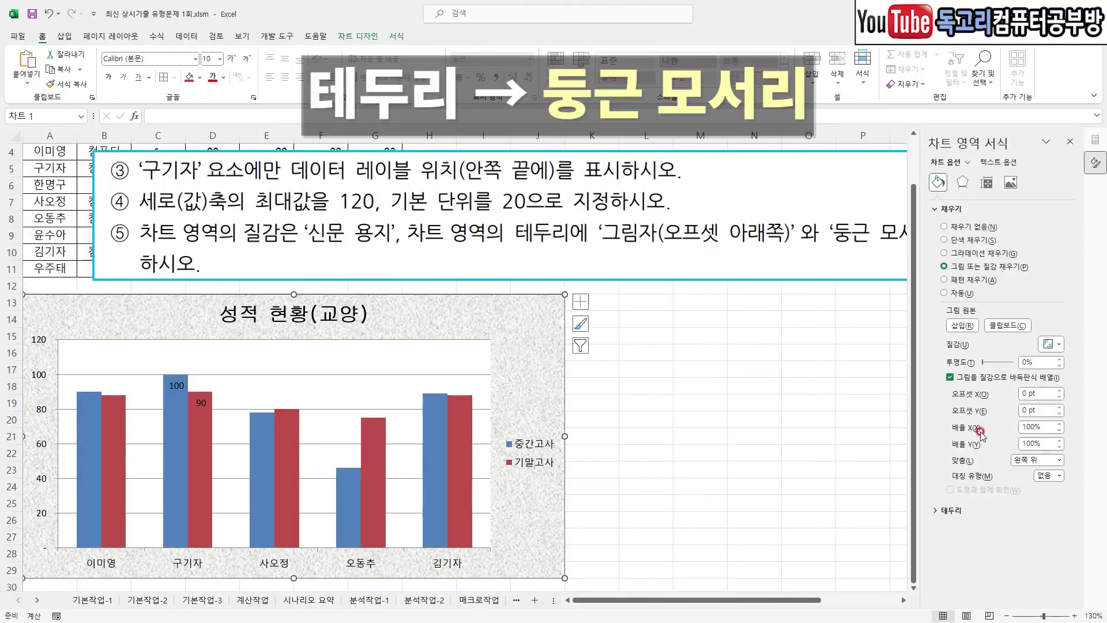
Give the chart area's border rounded corners (둥근 모서리)
{"action": "mouse_move", "coordinate": [999, 528]}
{"action": "left_mouse_down"}
{"action": "mouse_move", "coordinate": [921, 524]}
{"action": "mouse_move", "coordinate": [994, 509]}
{"action": "mouse_move", "coordinate": [966, 547]}
{"action": "mouse_move", "coordinate": [1004, 592]}
{"action": "left_mouse_up"}
{"action": "mouse_move", "coordinate": [966, 557]}
{"action": "left_mouse_down"}
{"action": "mouse_move", "coordinate": [986, 594]}
{"action": "mouse_move", "coordinate": [1052, 540]}
{"action": "left_mouse_up"}
{"action": "key", "text": "Escape"}
{"action": "left_click", "coordinate": [964, 512]}
{"action": "scroll", "coordinate": [964, 512], "scroll_direction": "down", "scroll_amount": 7}
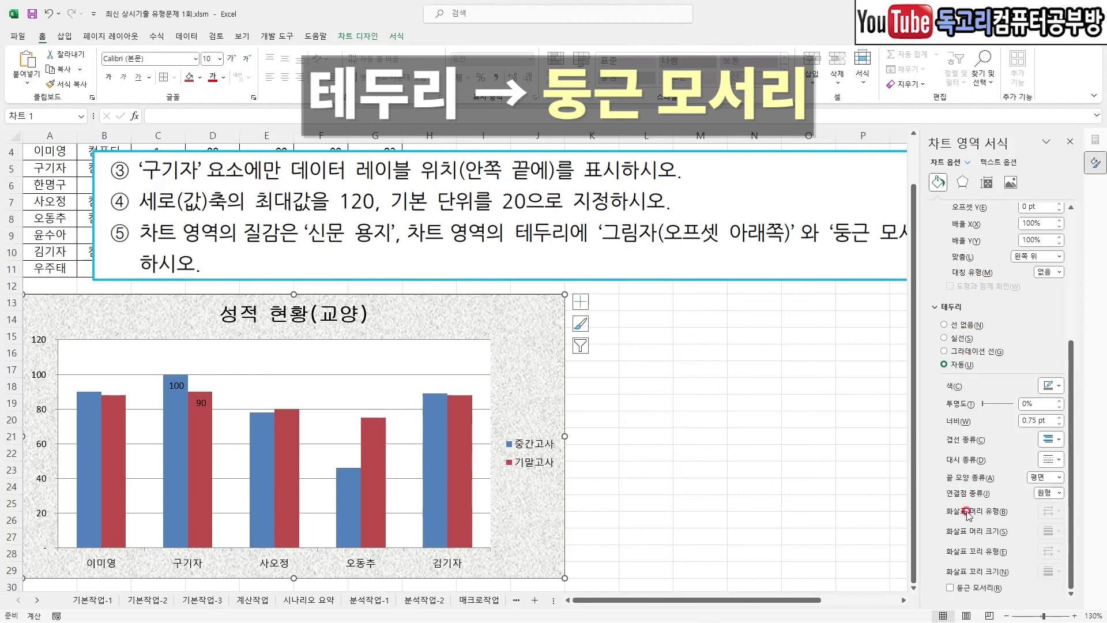
{"action": "left_click", "coordinate": [951, 588]}
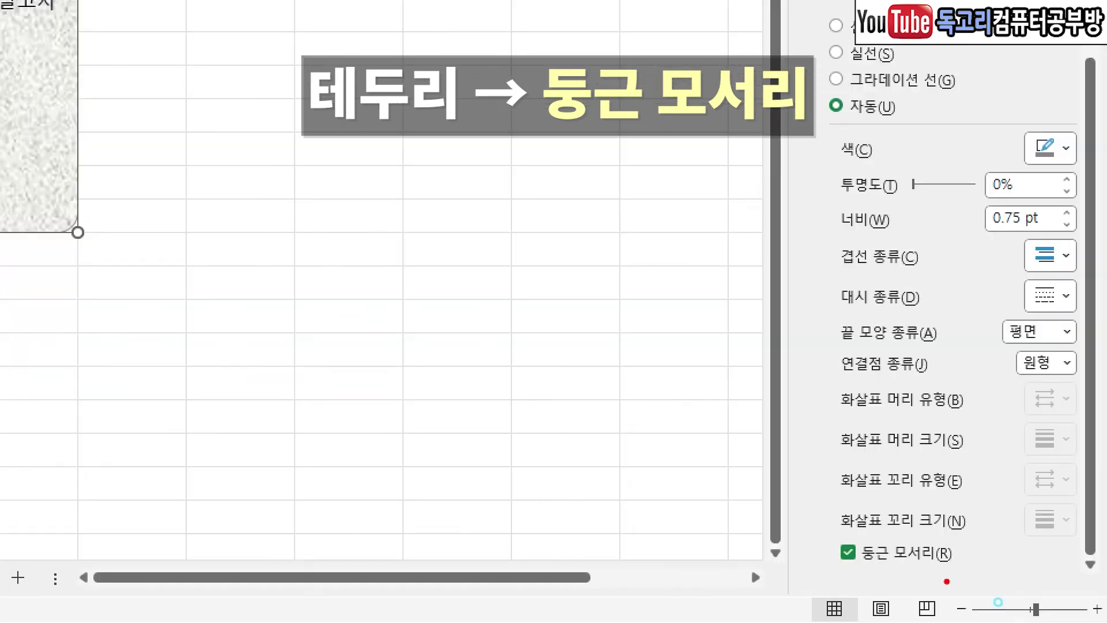
{"action": "mouse_move", "coordinate": [999, 602]}
{"action": "left_mouse_down"}
{"action": "mouse_move", "coordinate": [933, 567]}
{"action": "mouse_move", "coordinate": [1004, 605]}
{"action": "mouse_move", "coordinate": [981, 611]}
{"action": "left_mouse_up"}
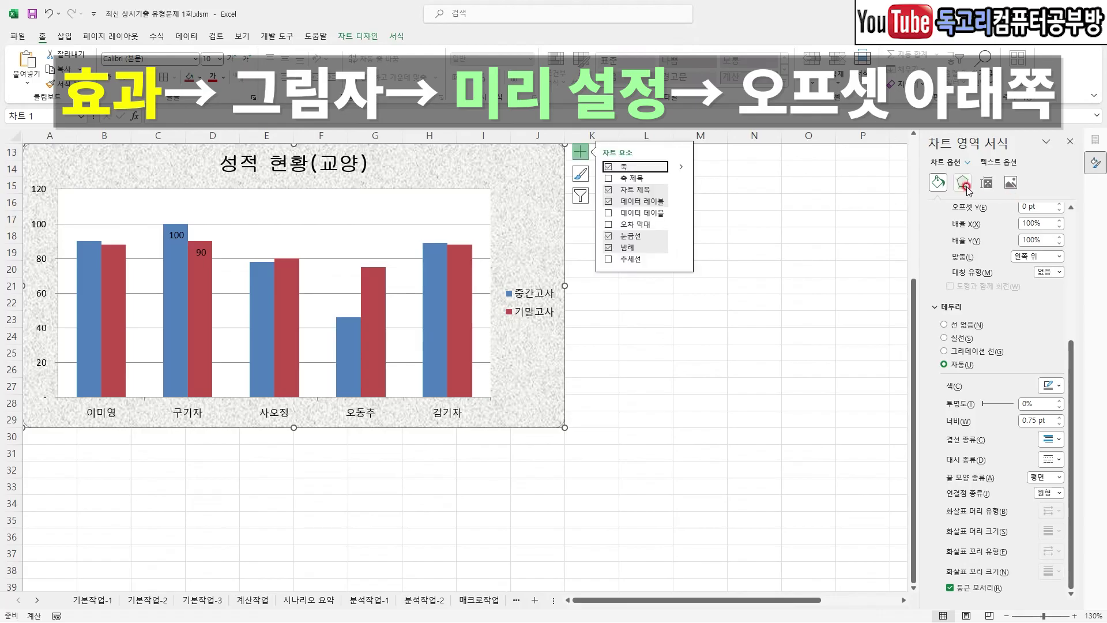
Apply the outer shadow preset Offset Bottom (오프셋 아래쪽) to the chart area
{"action": "left_click", "coordinate": [963, 184]}
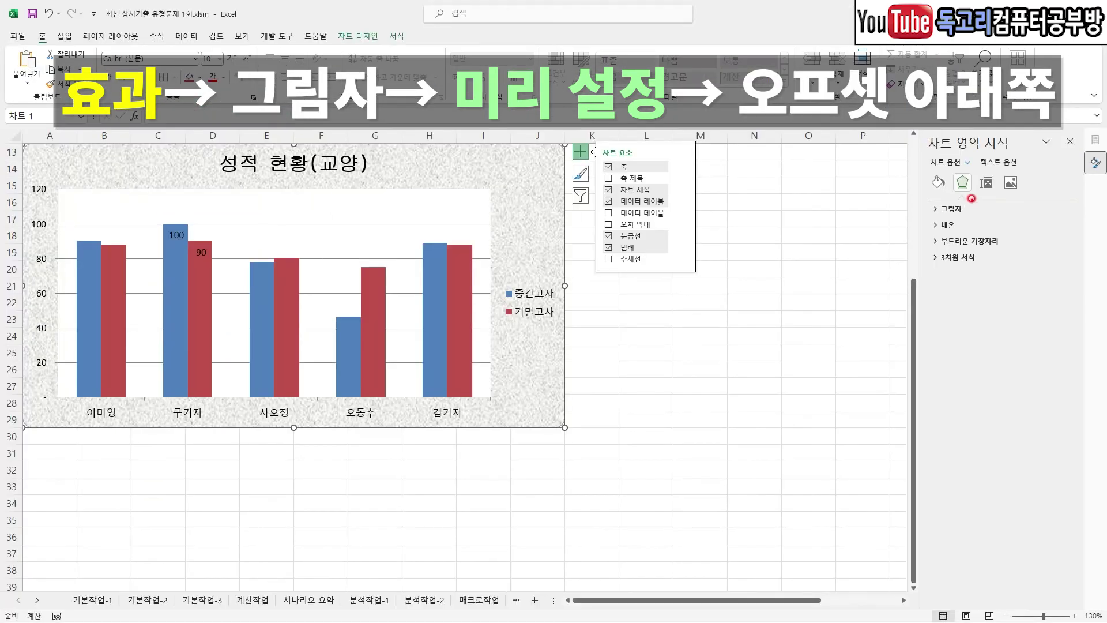
{"action": "mouse_move", "coordinate": [971, 198]}
{"action": "left_mouse_down"}
{"action": "mouse_move", "coordinate": [939, 193]}
{"action": "mouse_move", "coordinate": [980, 164]}
{"action": "mouse_move", "coordinate": [972, 205]}
{"action": "mouse_move", "coordinate": [943, 223]}
{"action": "mouse_move", "coordinate": [974, 218]}
{"action": "left_mouse_up"}
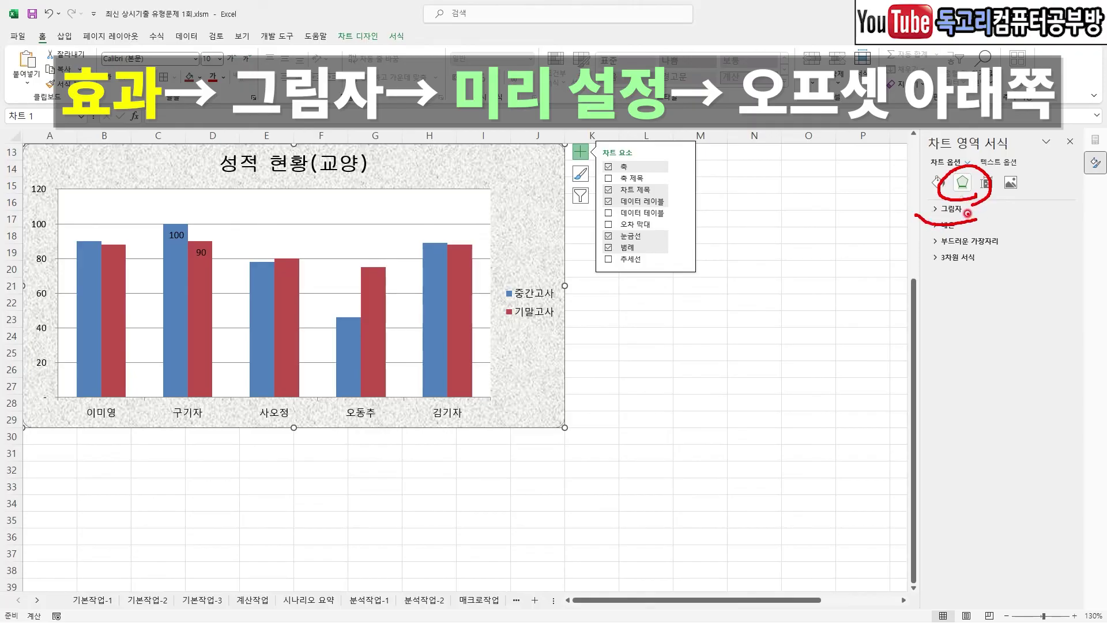
{"action": "left_click", "coordinate": [957, 208]}
{"action": "left_click", "coordinate": [1051, 226]}
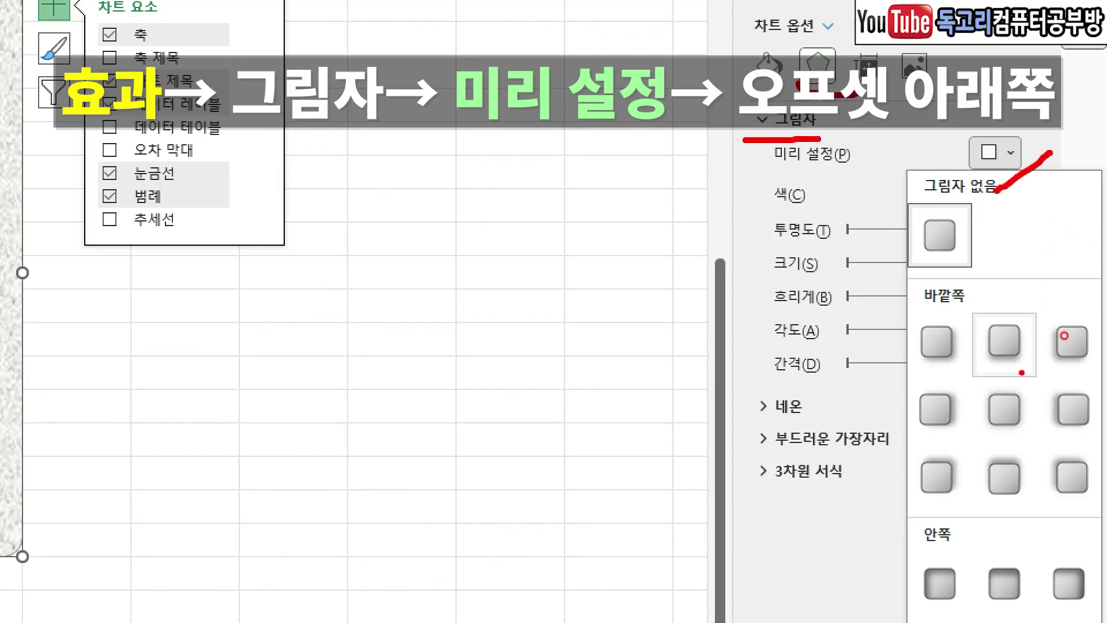
{"action": "mouse_move", "coordinate": [1037, 333]}
{"action": "left_mouse_down"}
{"action": "mouse_move", "coordinate": [1069, 292]}
{"action": "mouse_move", "coordinate": [1065, 351]}
{"action": "left_mouse_up"}
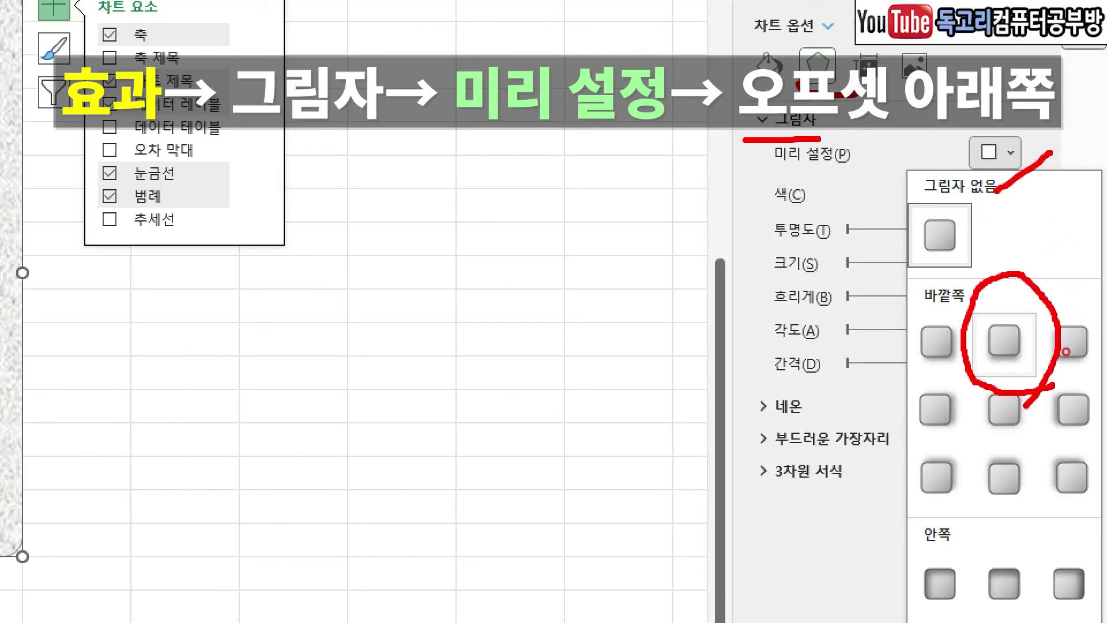